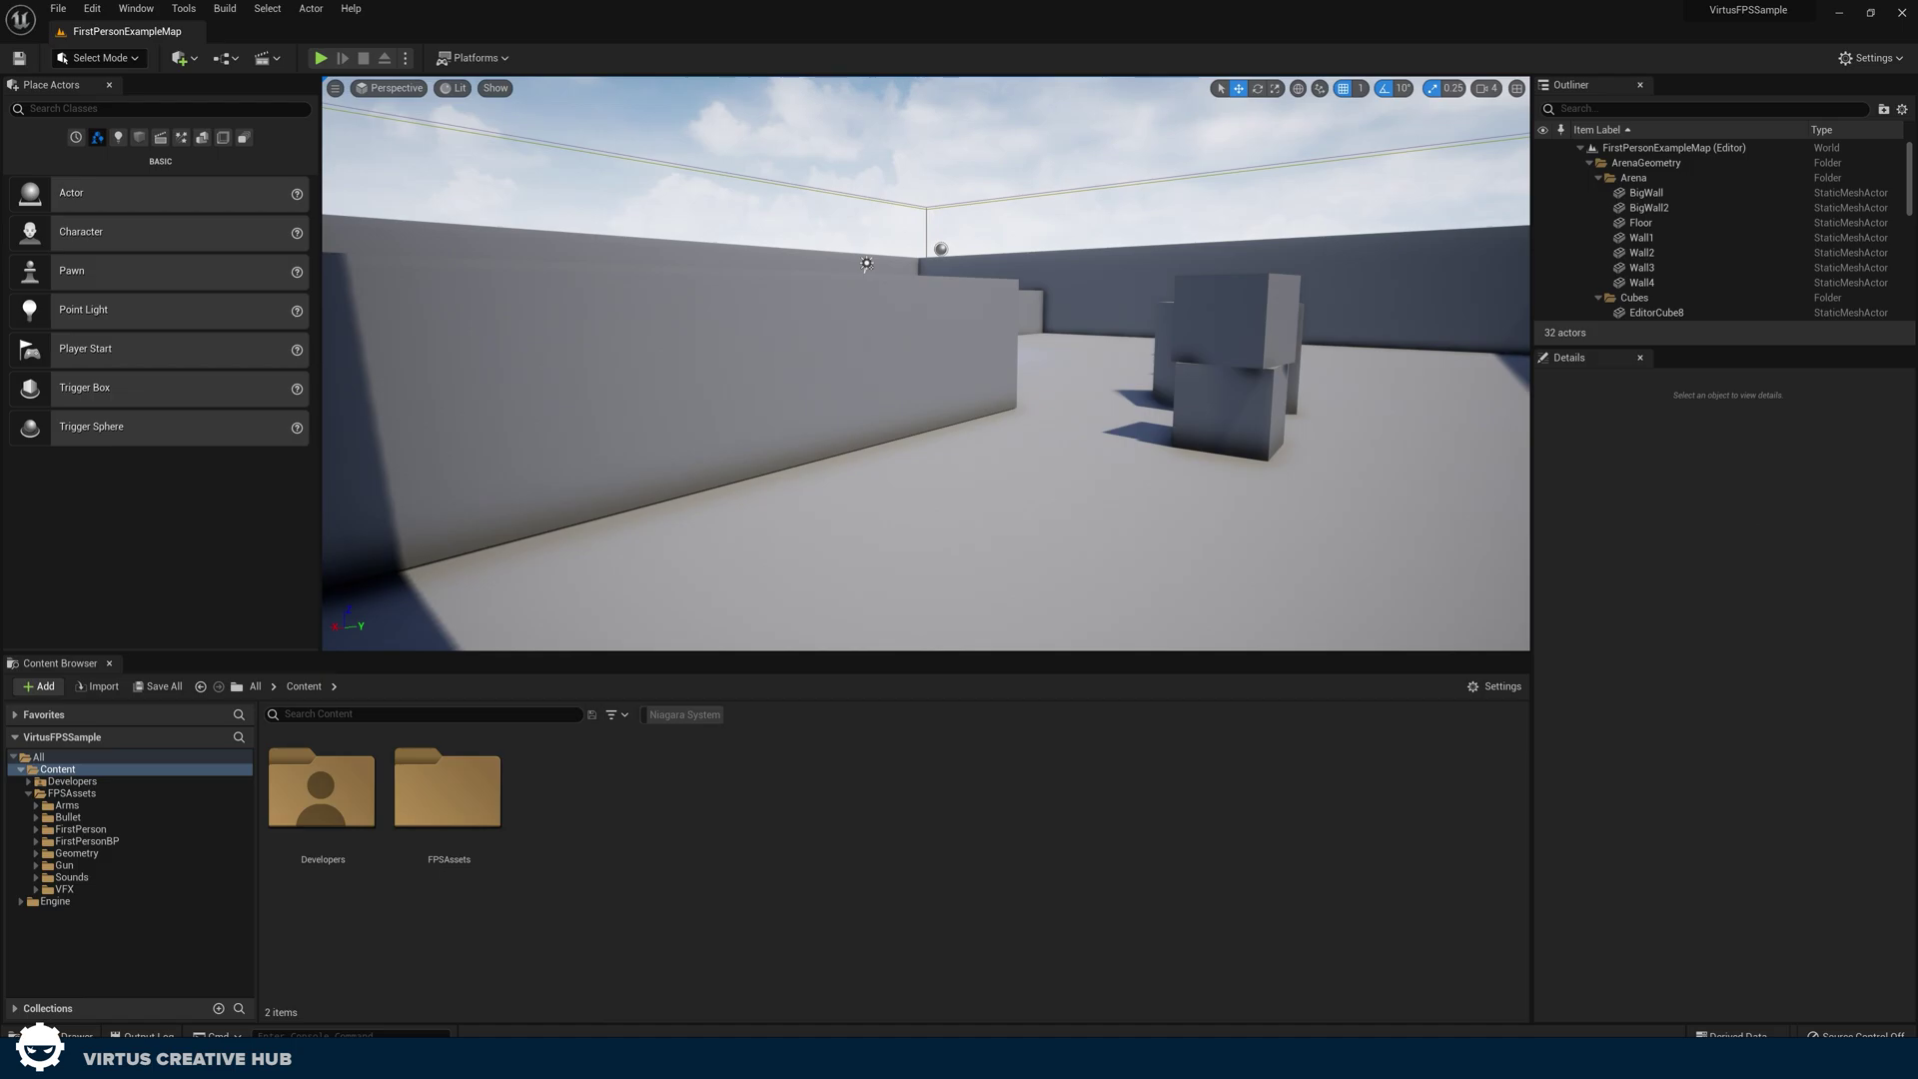
Make a new folder named UIAssets under FPSAssets in the Content Browser and open it.
drag(1917, 110, 1204, 151)
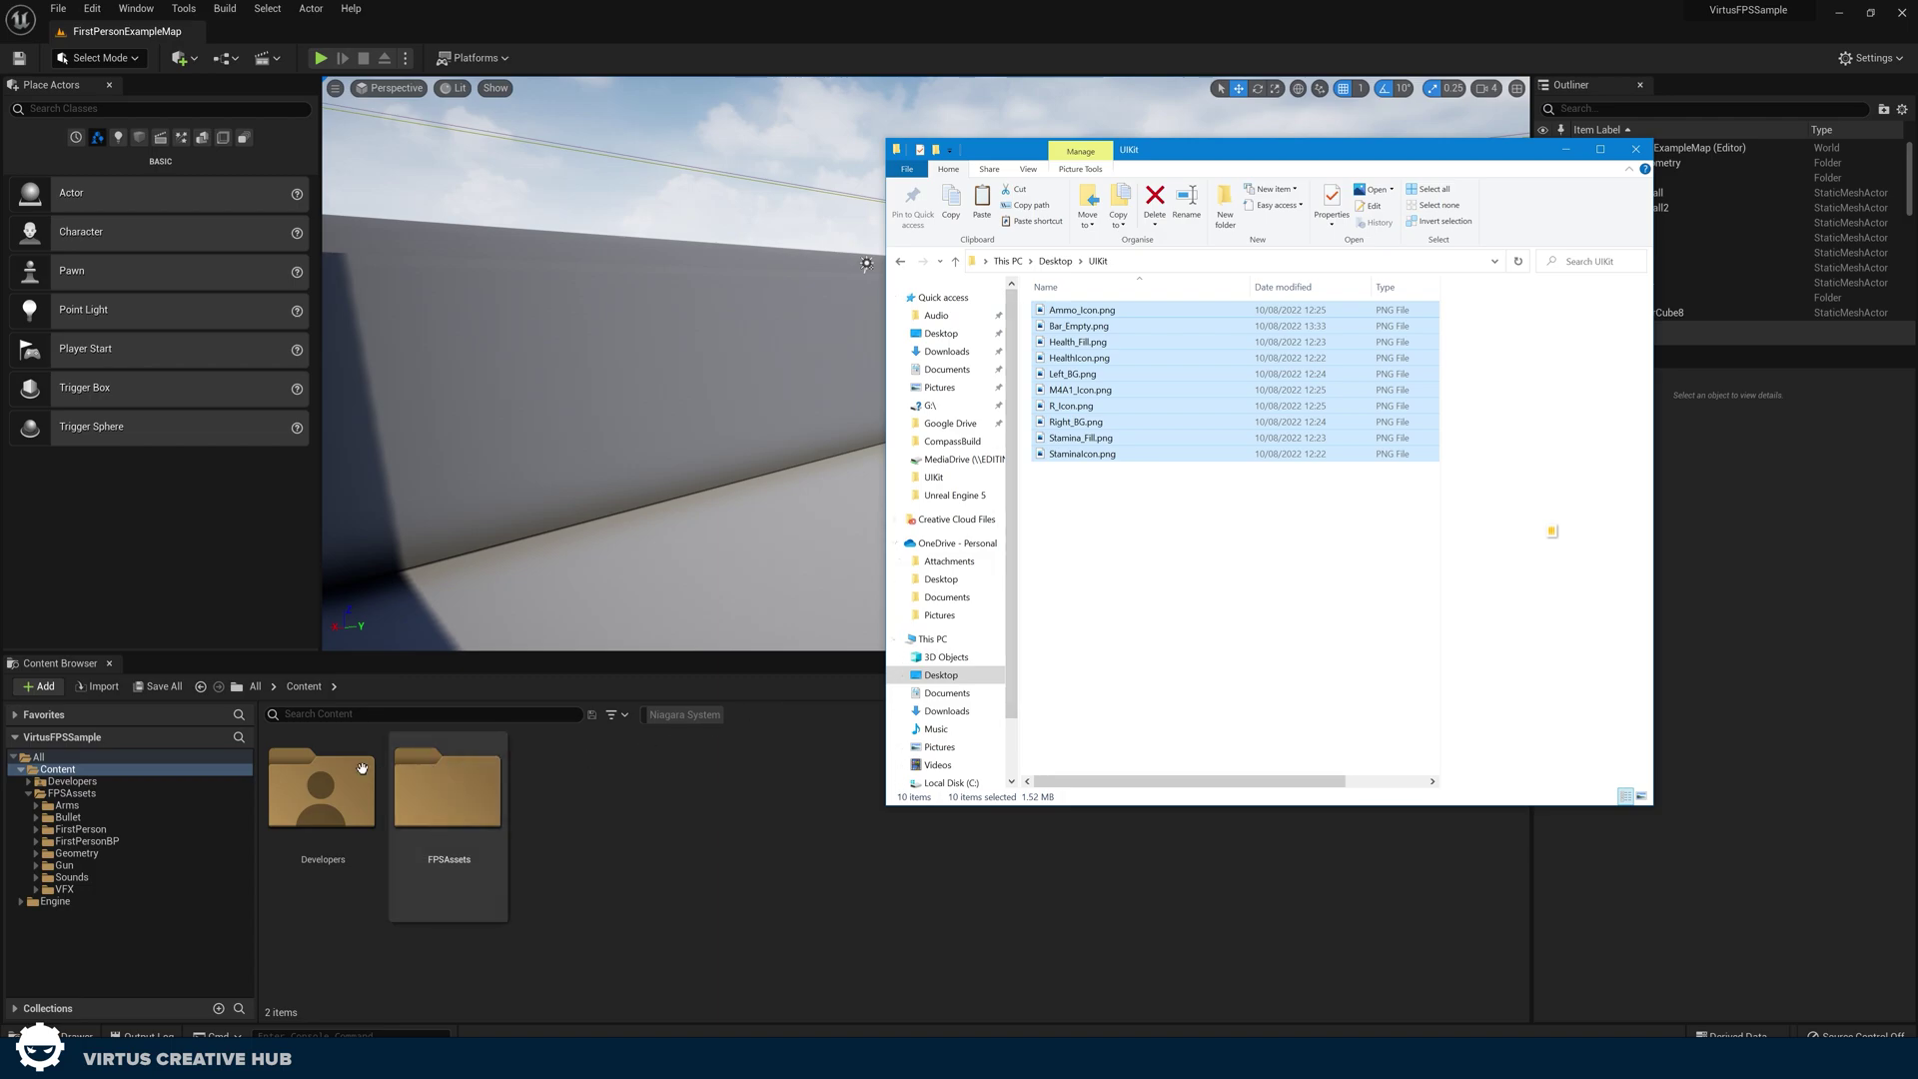
click(100, 793)
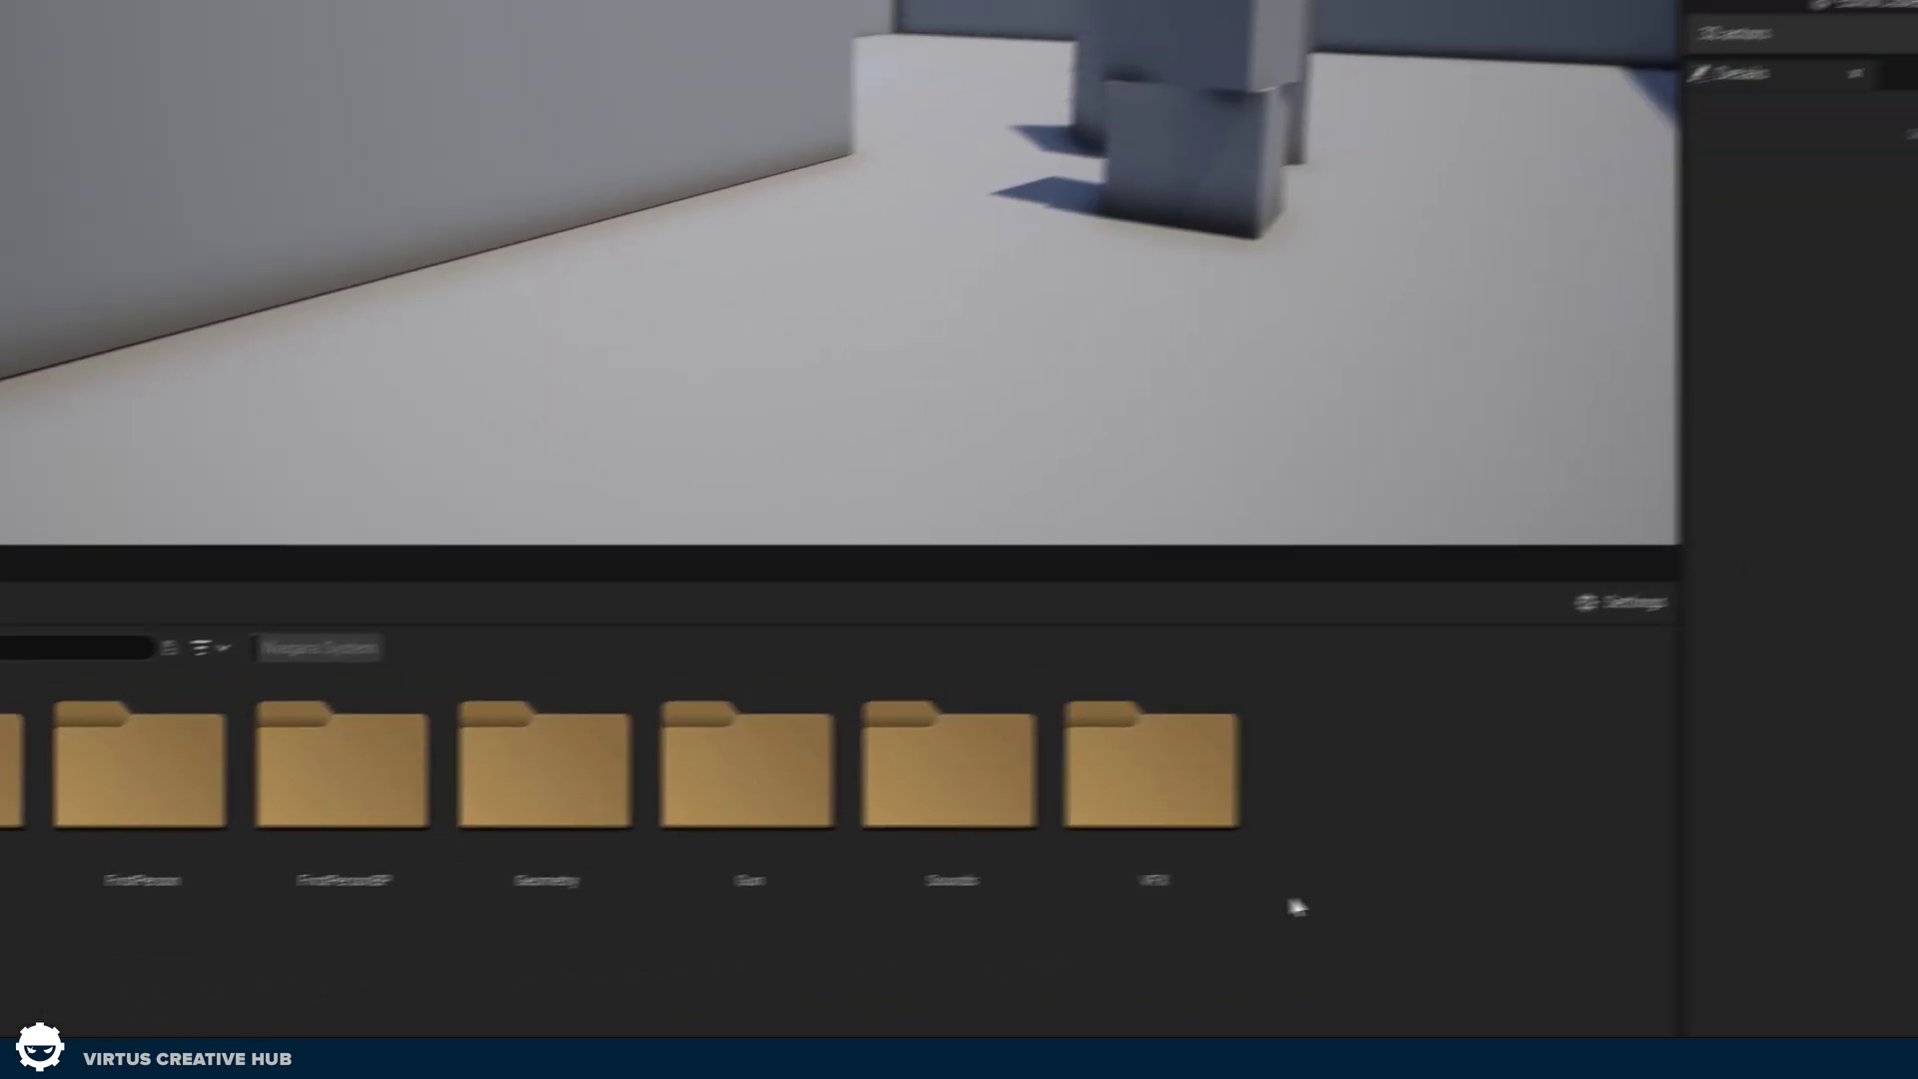
right_click(1115, 911)
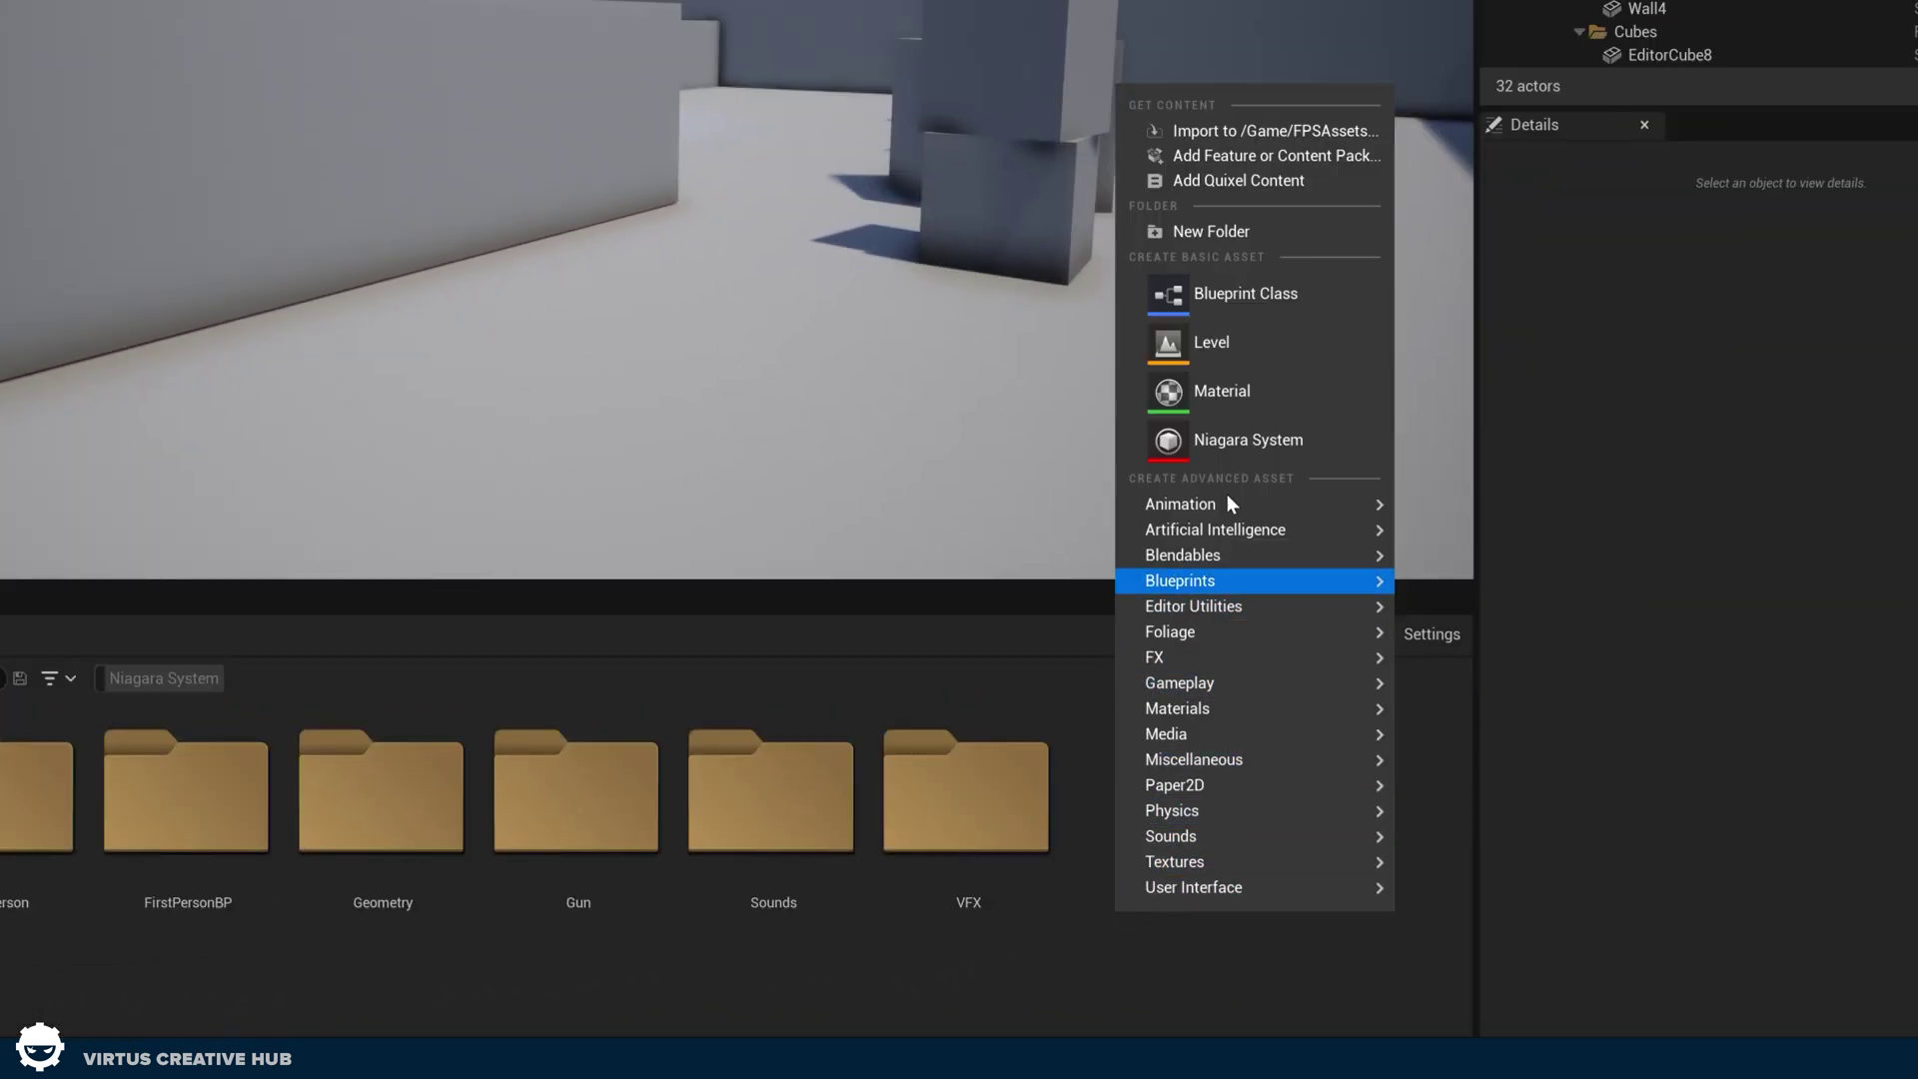
click(1201, 242)
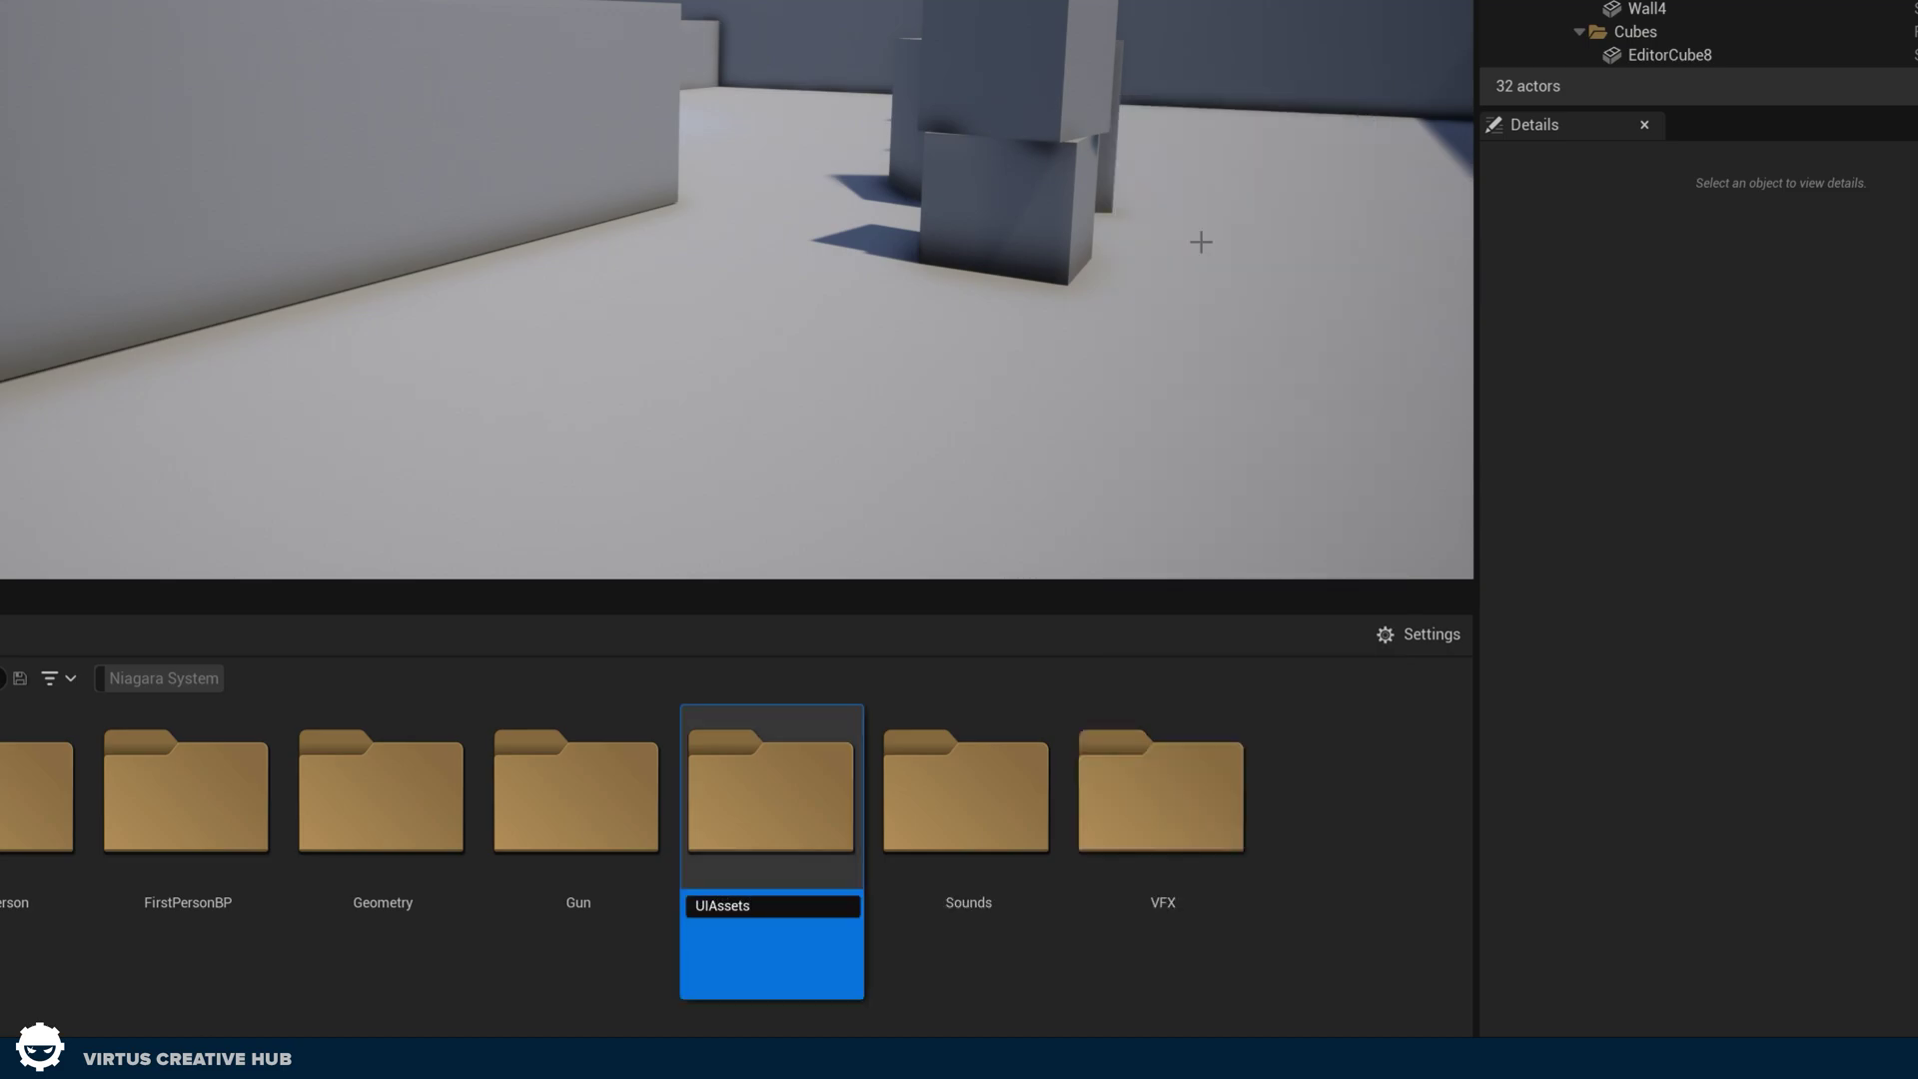
key(Return)
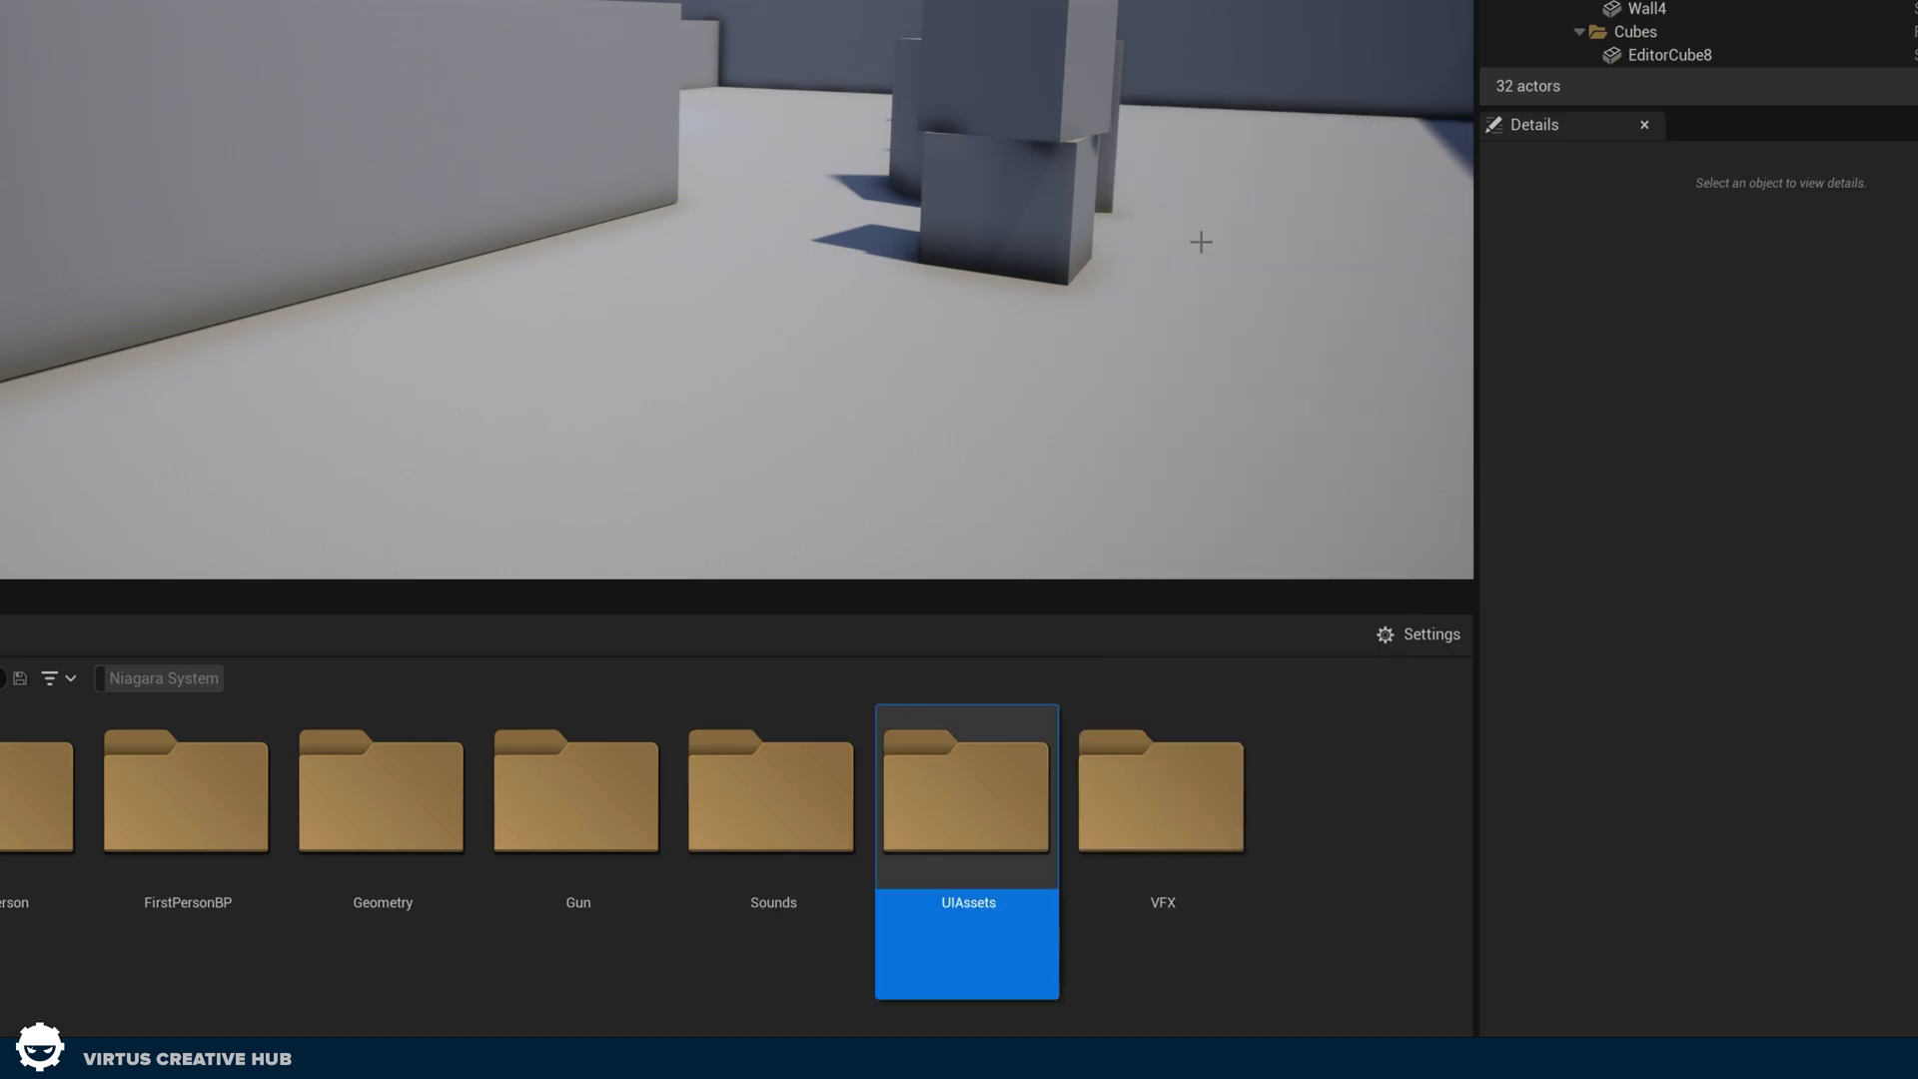
double_click(954, 790)
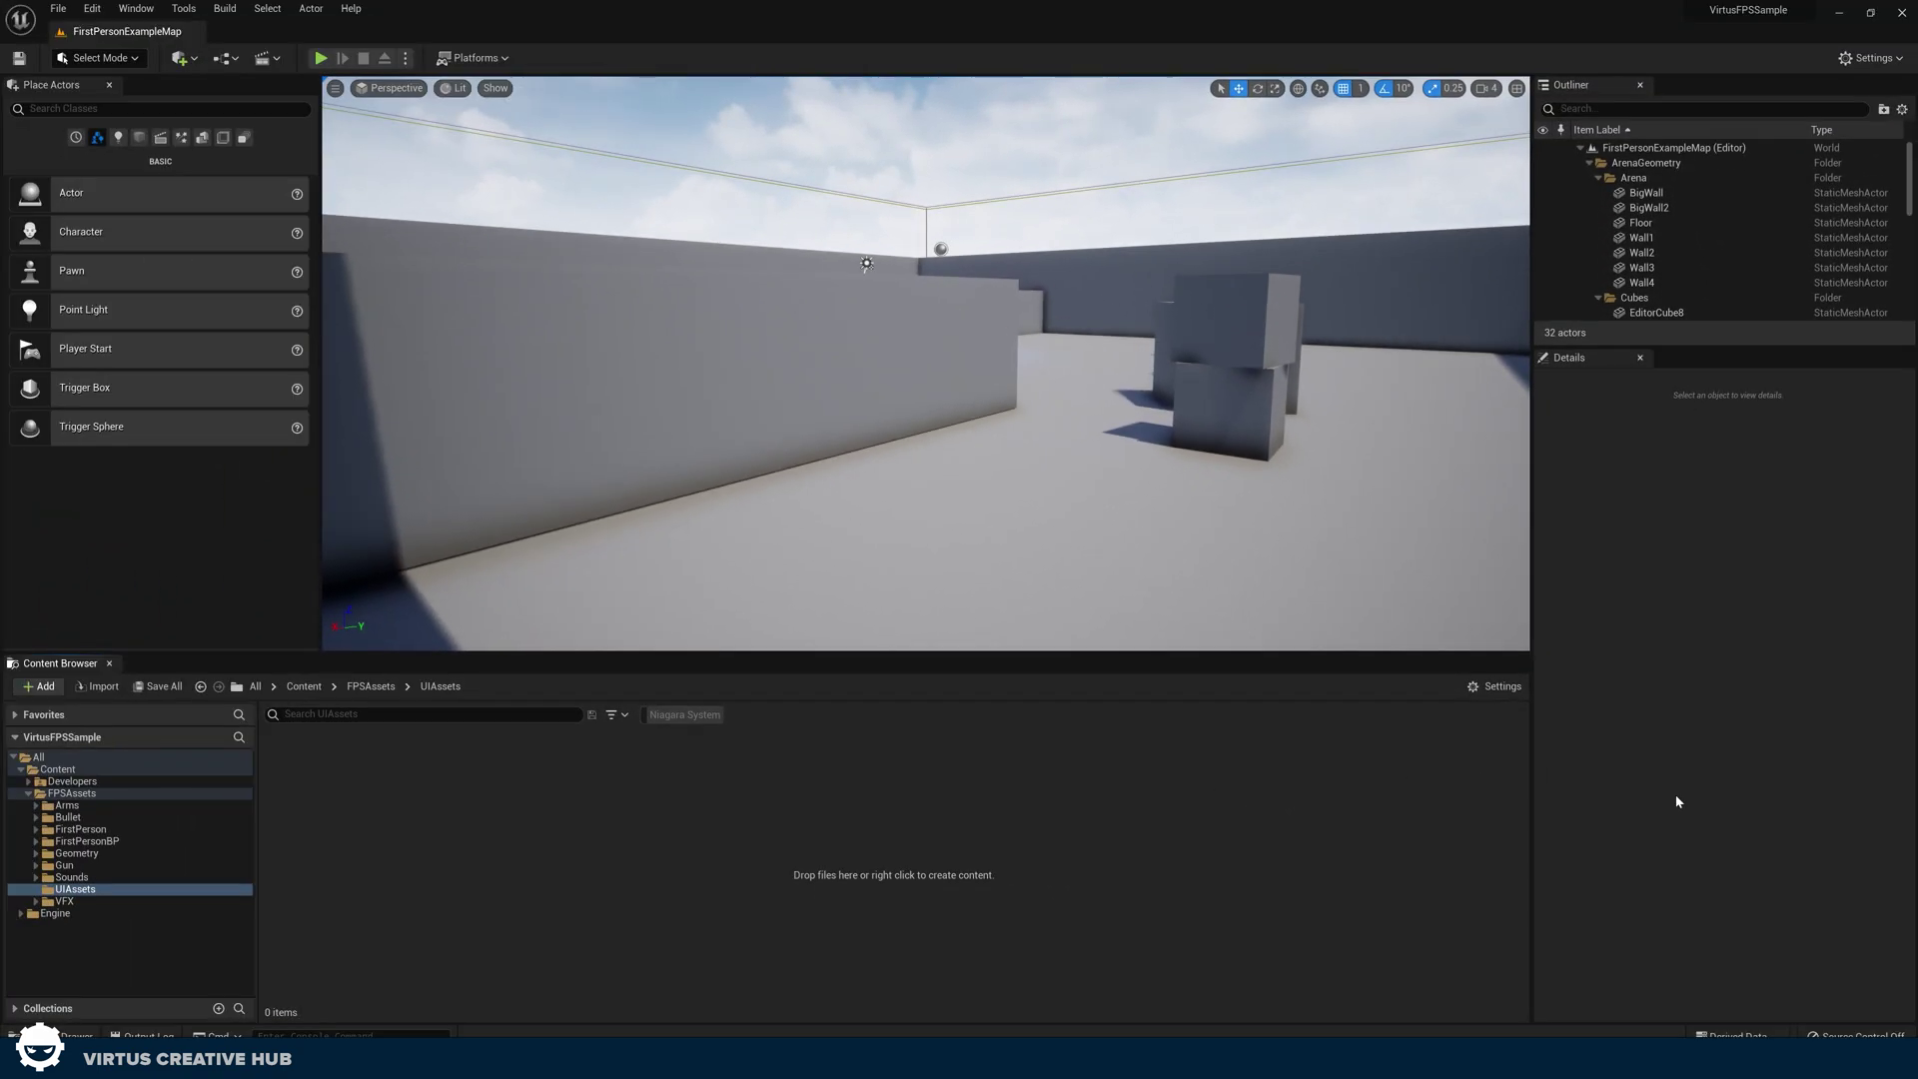
Drag the ten UIKit PNGs, such as Ammo_Icon, HealthIcon and M4A1_Icon, into UIAssets.
key(alt+Tab)
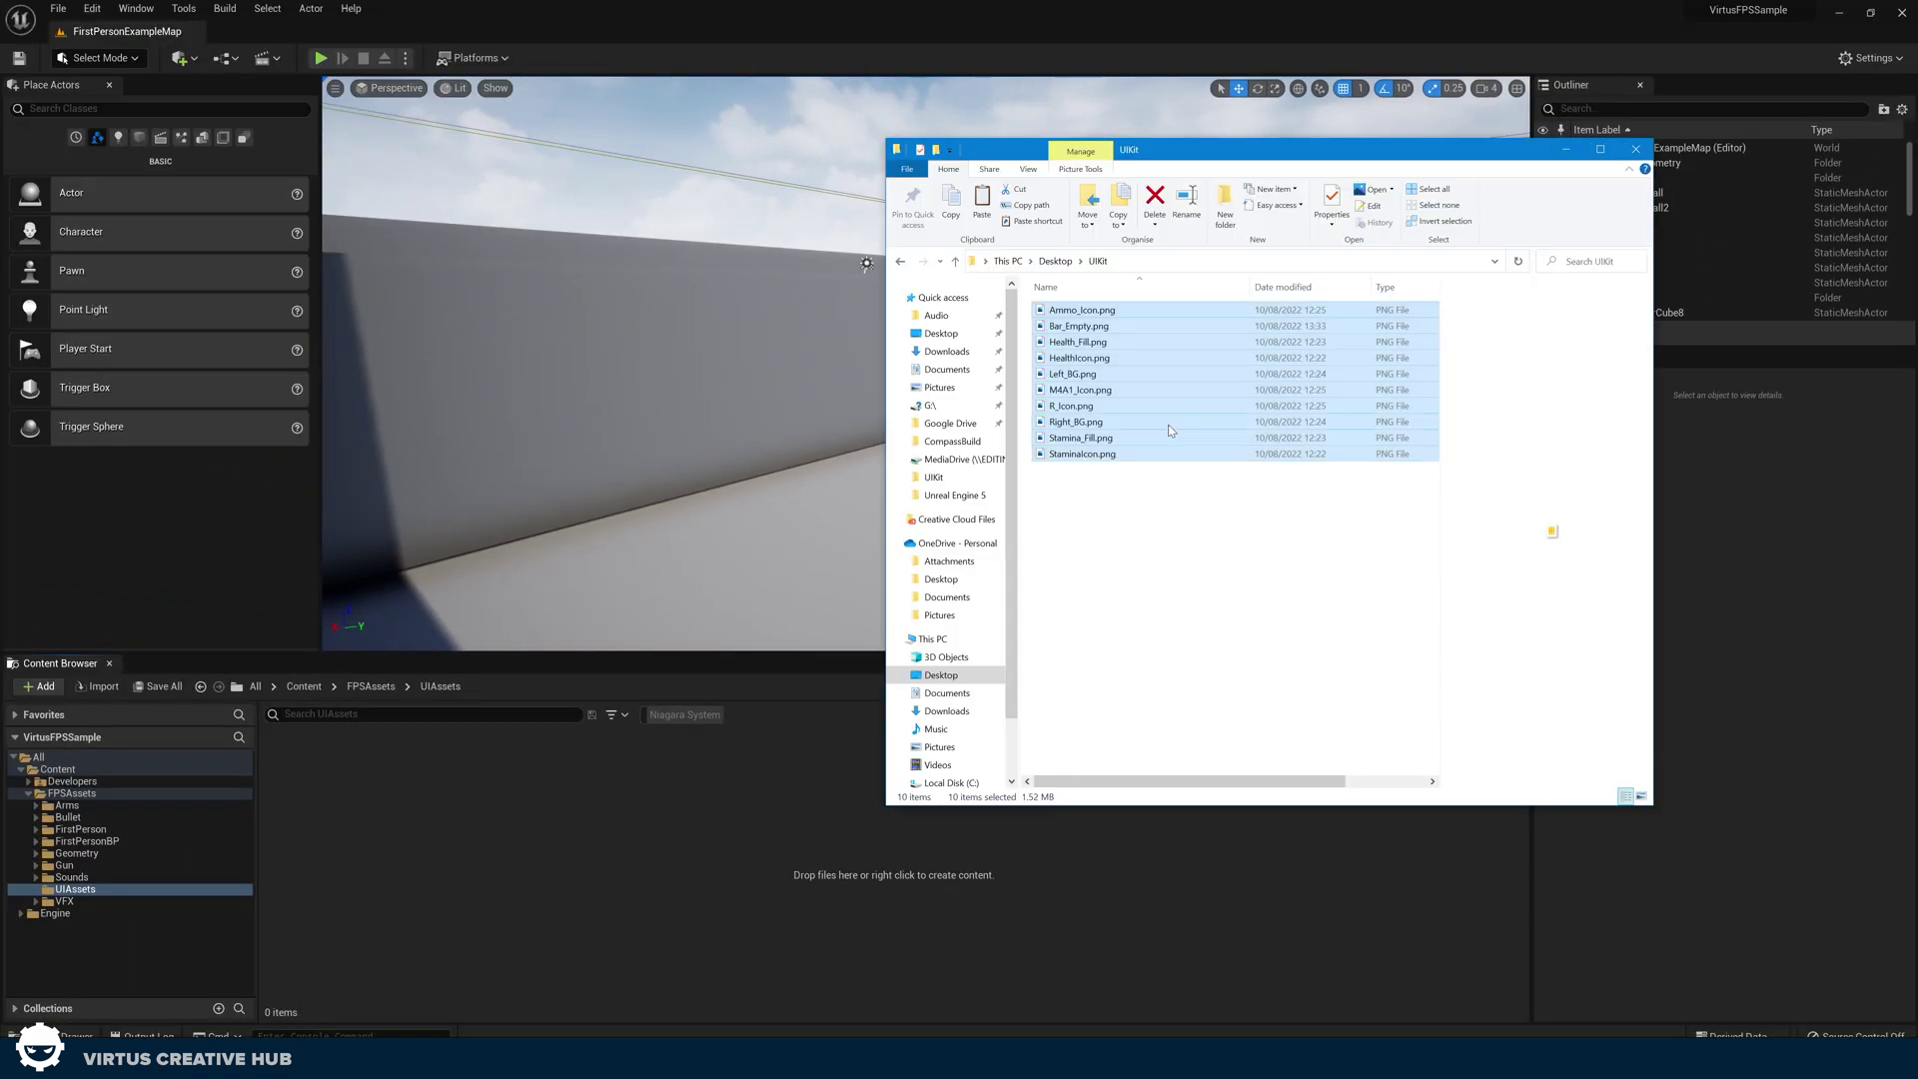
drag(1014, 380, 779, 624)
drag(685, 789, 690, 791)
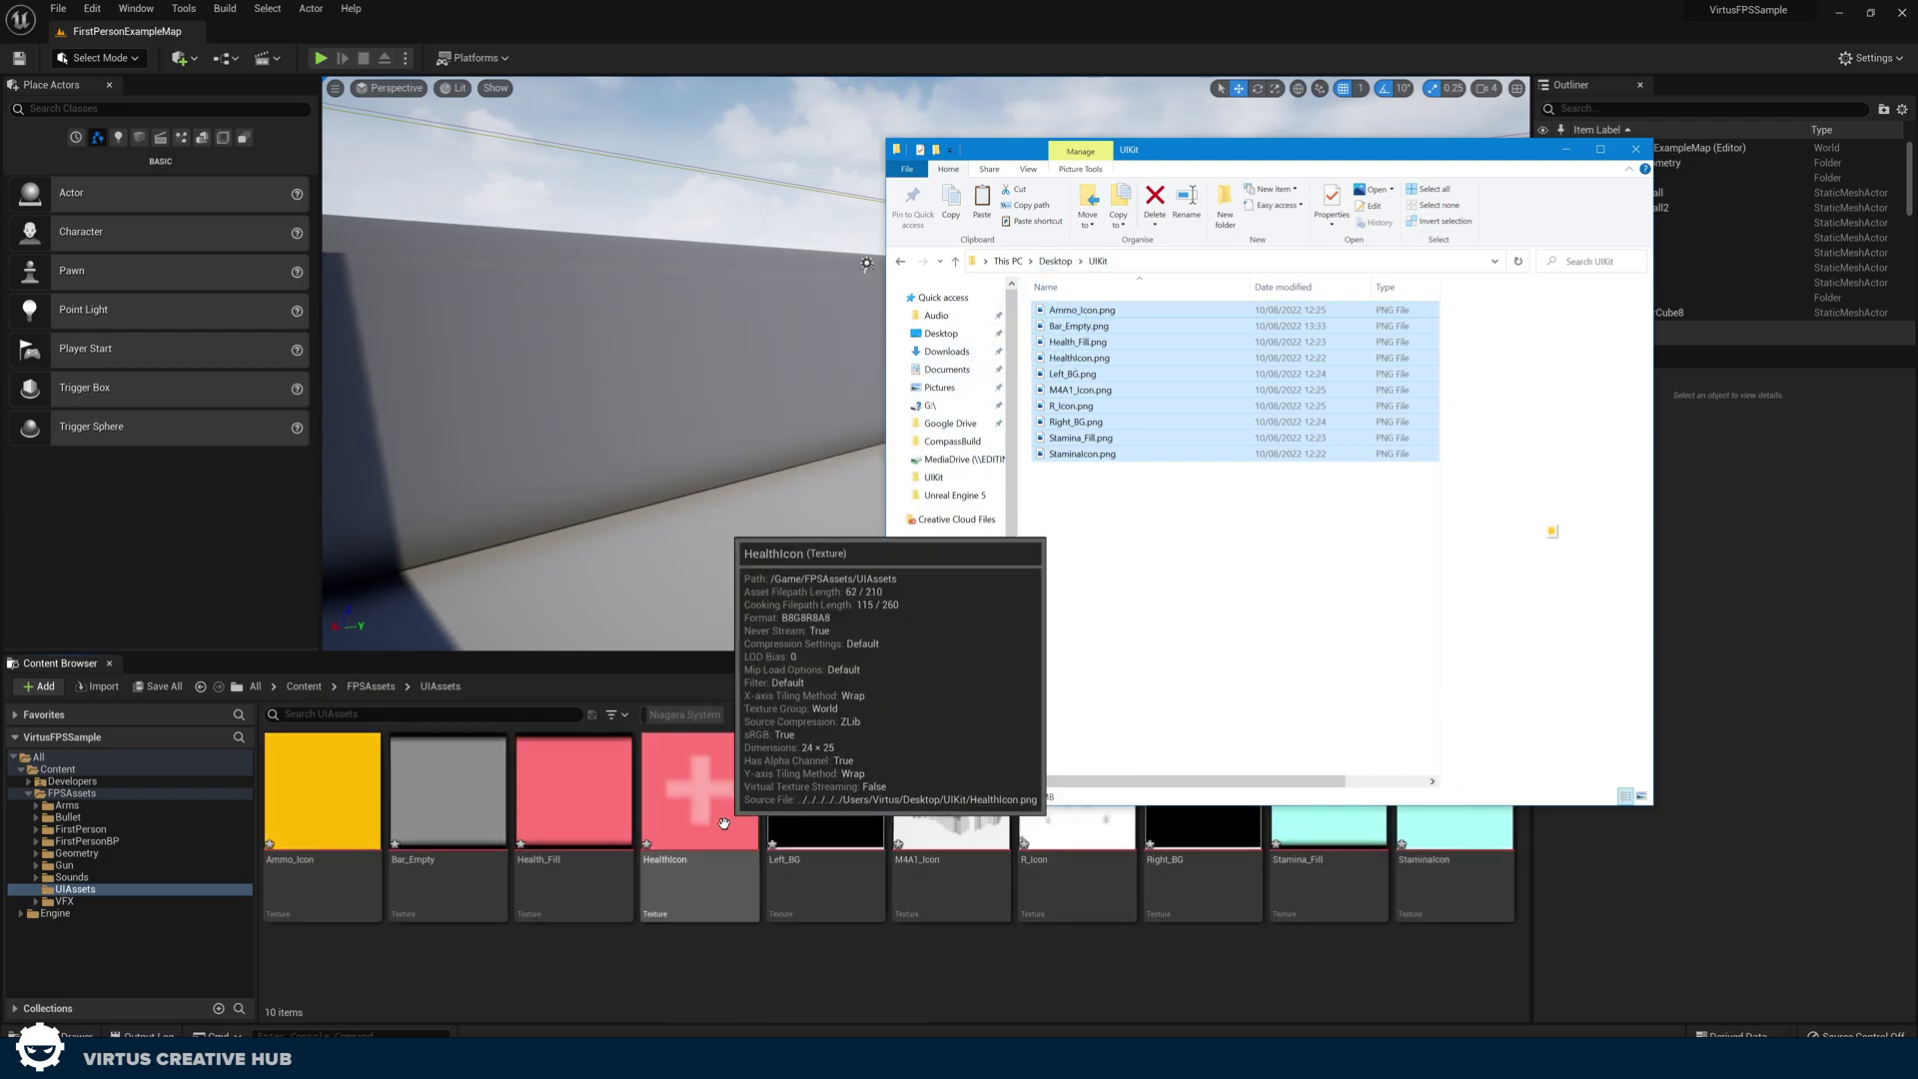
click(695, 988)
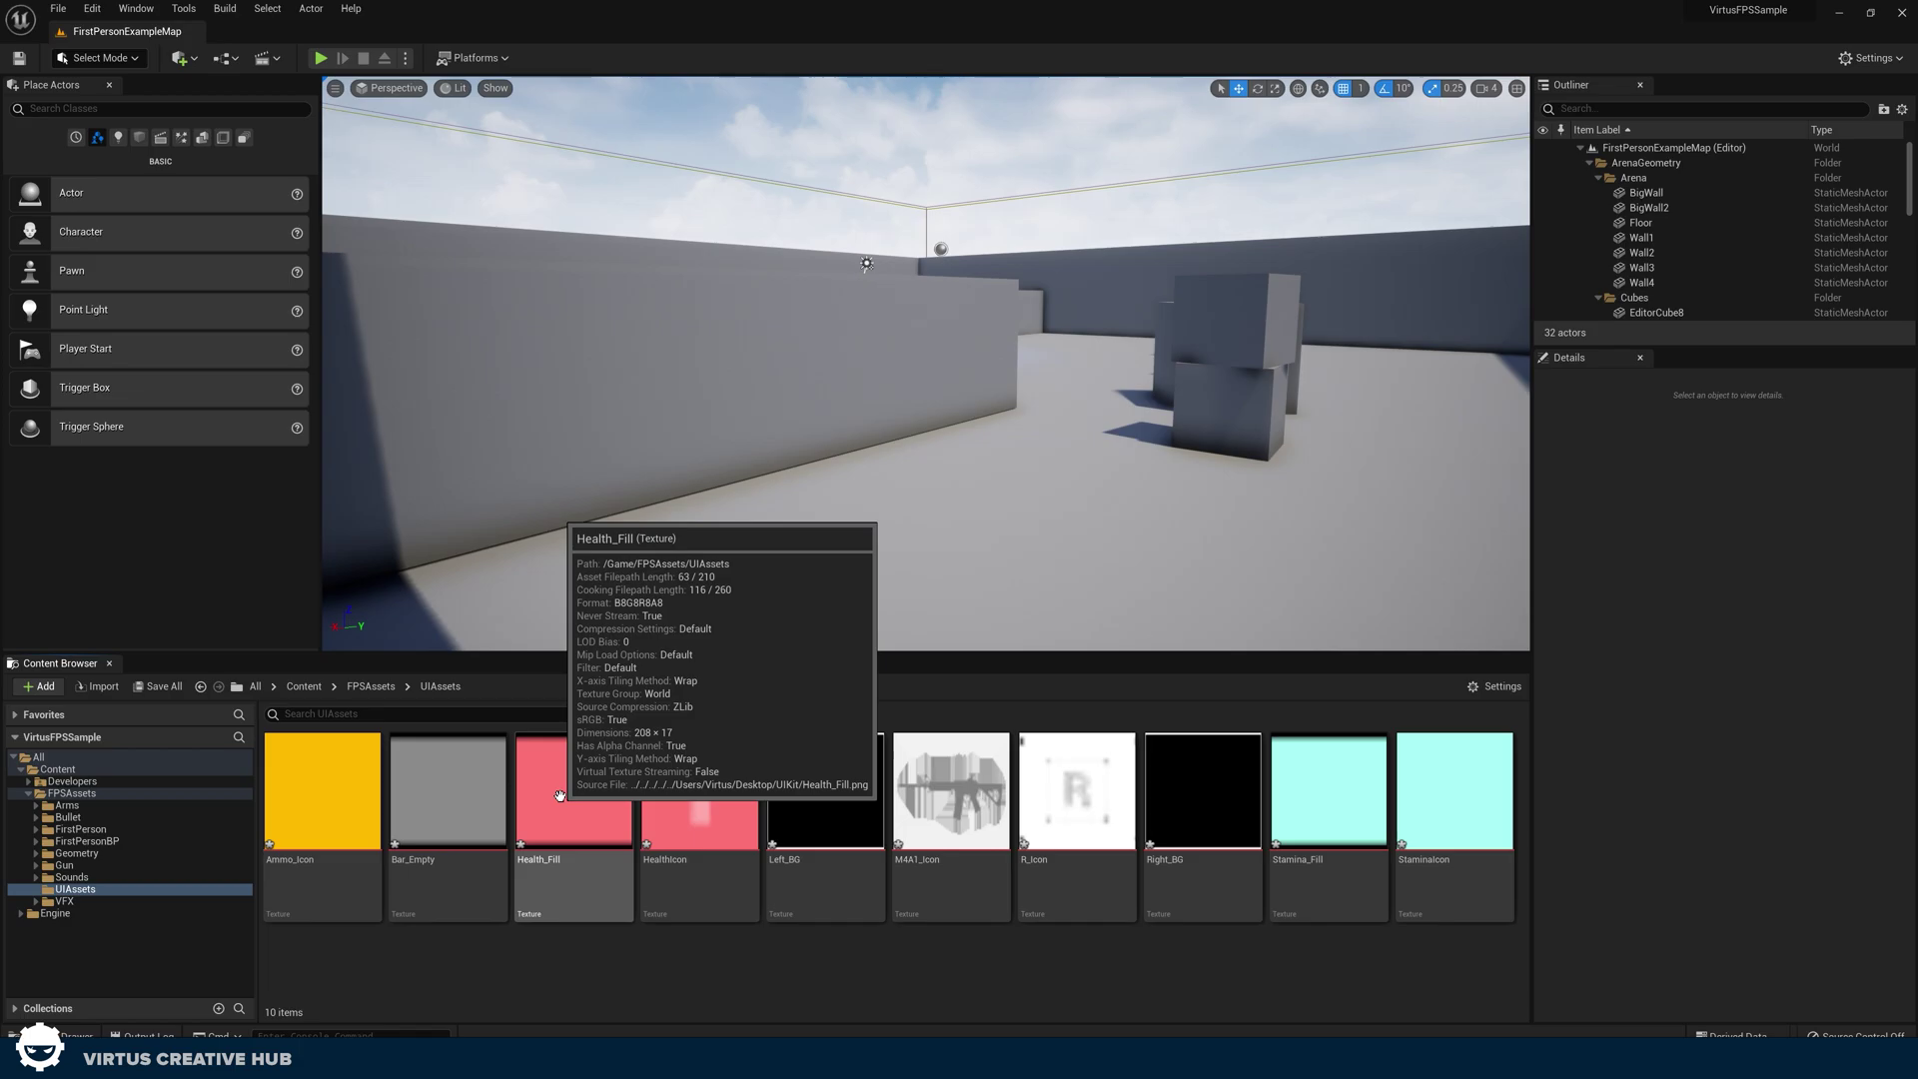
Open WB_FPSHUD from FirstPersonBP > Blueprints and frame its progress bars and ammo text.
click(104, 842)
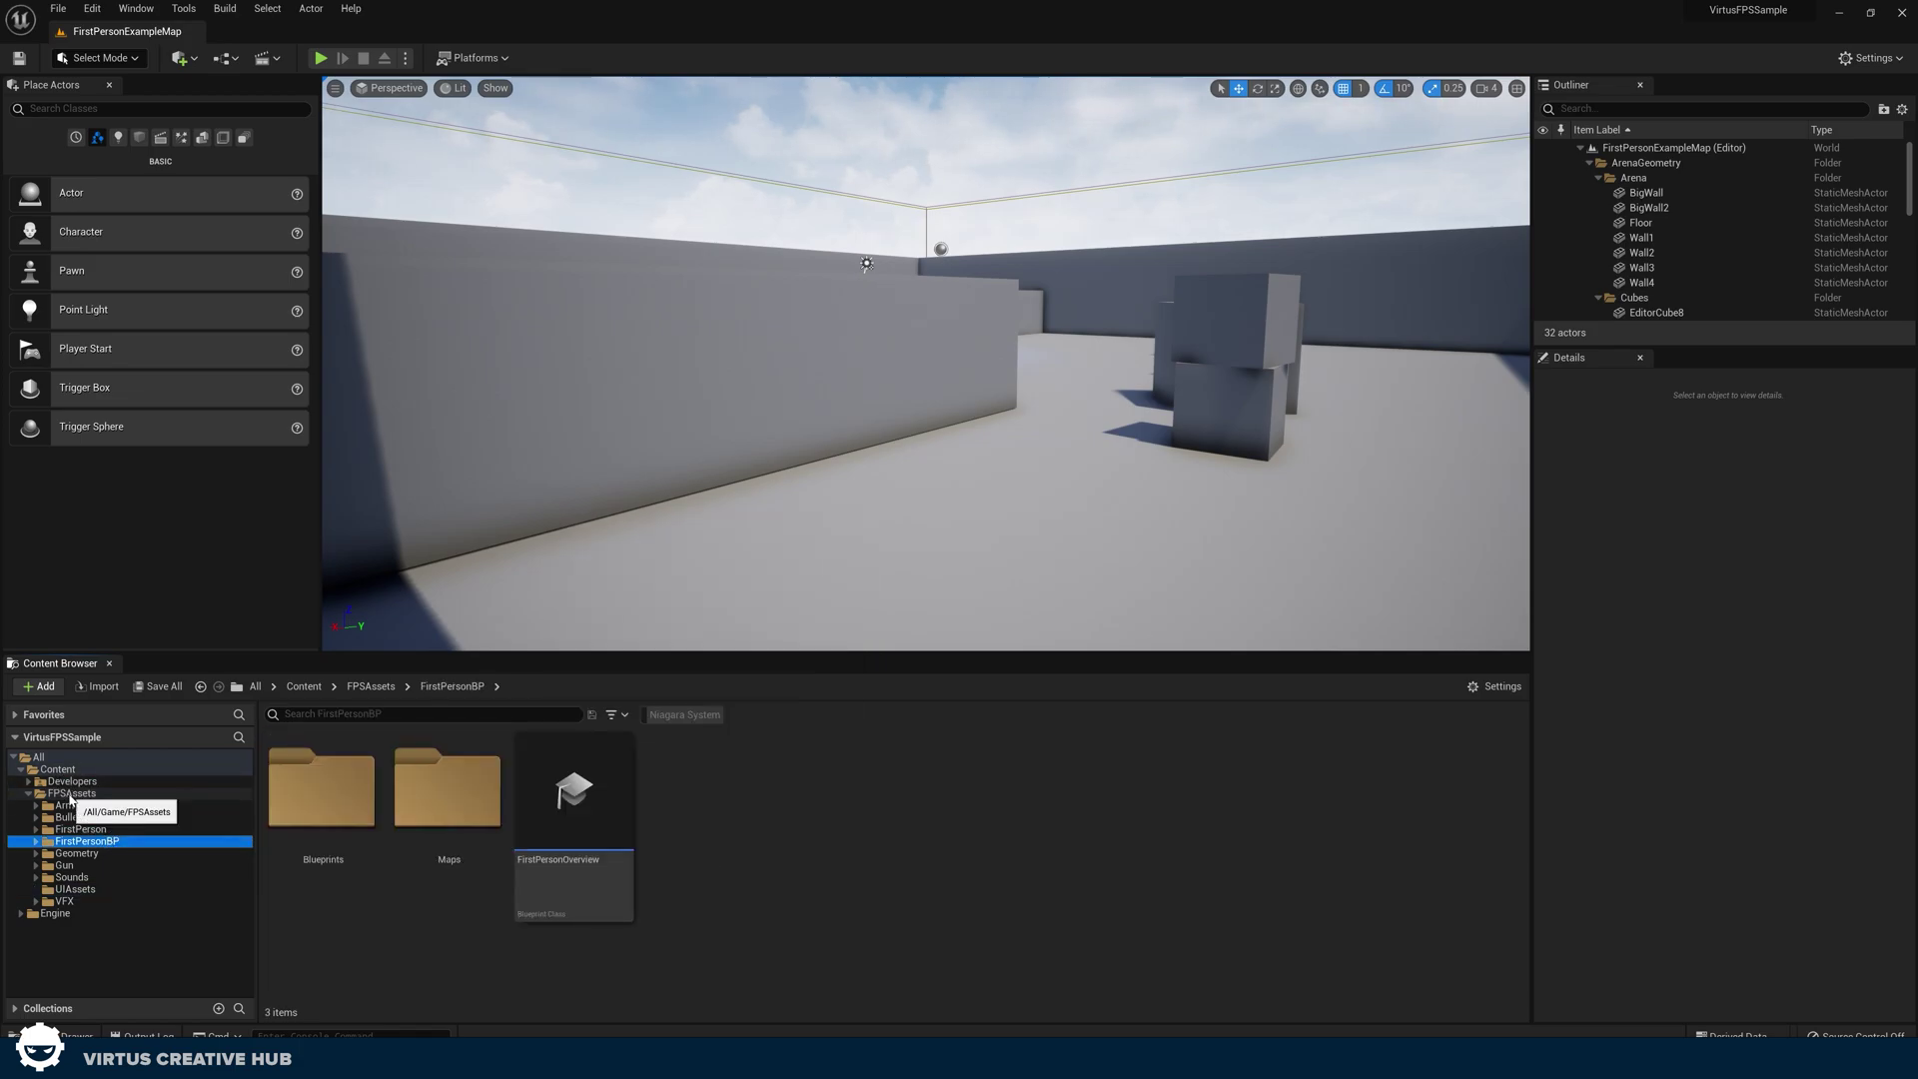
double_click(330, 841)
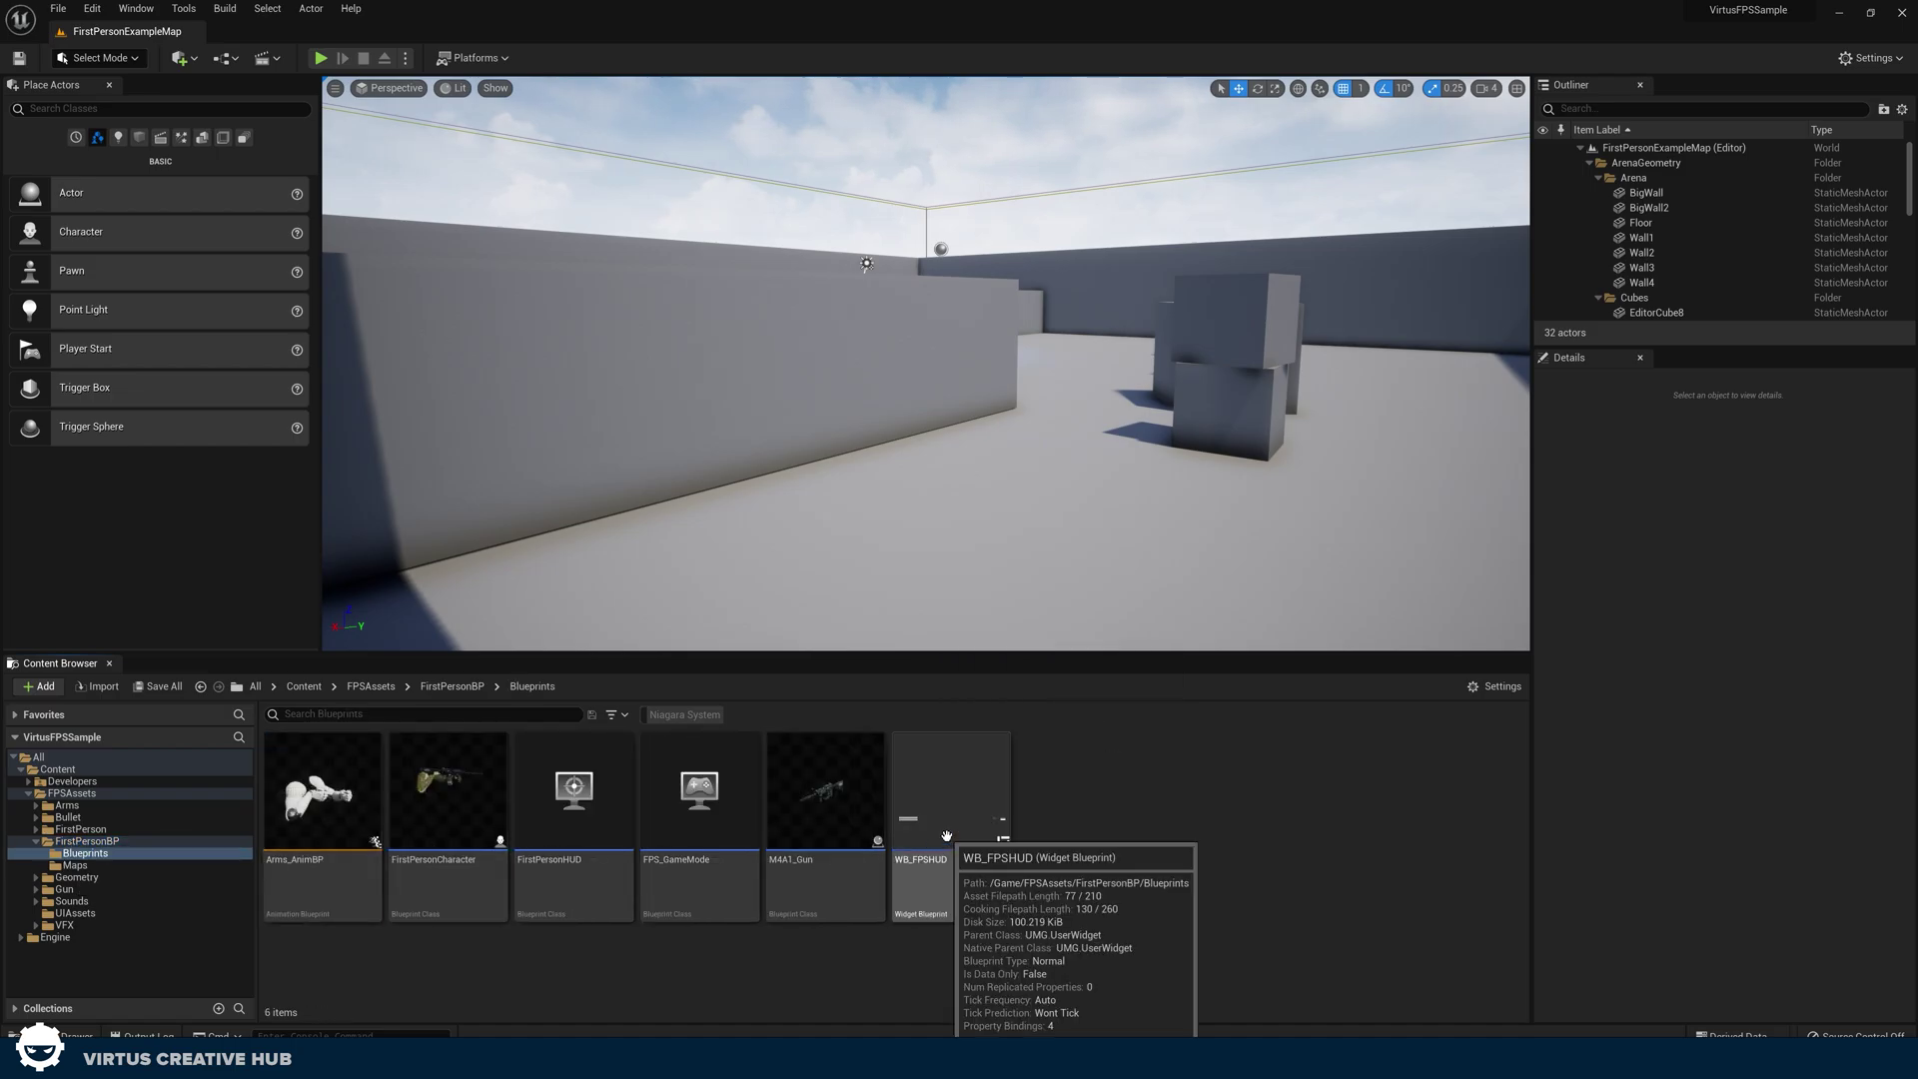
double_click(948, 843)
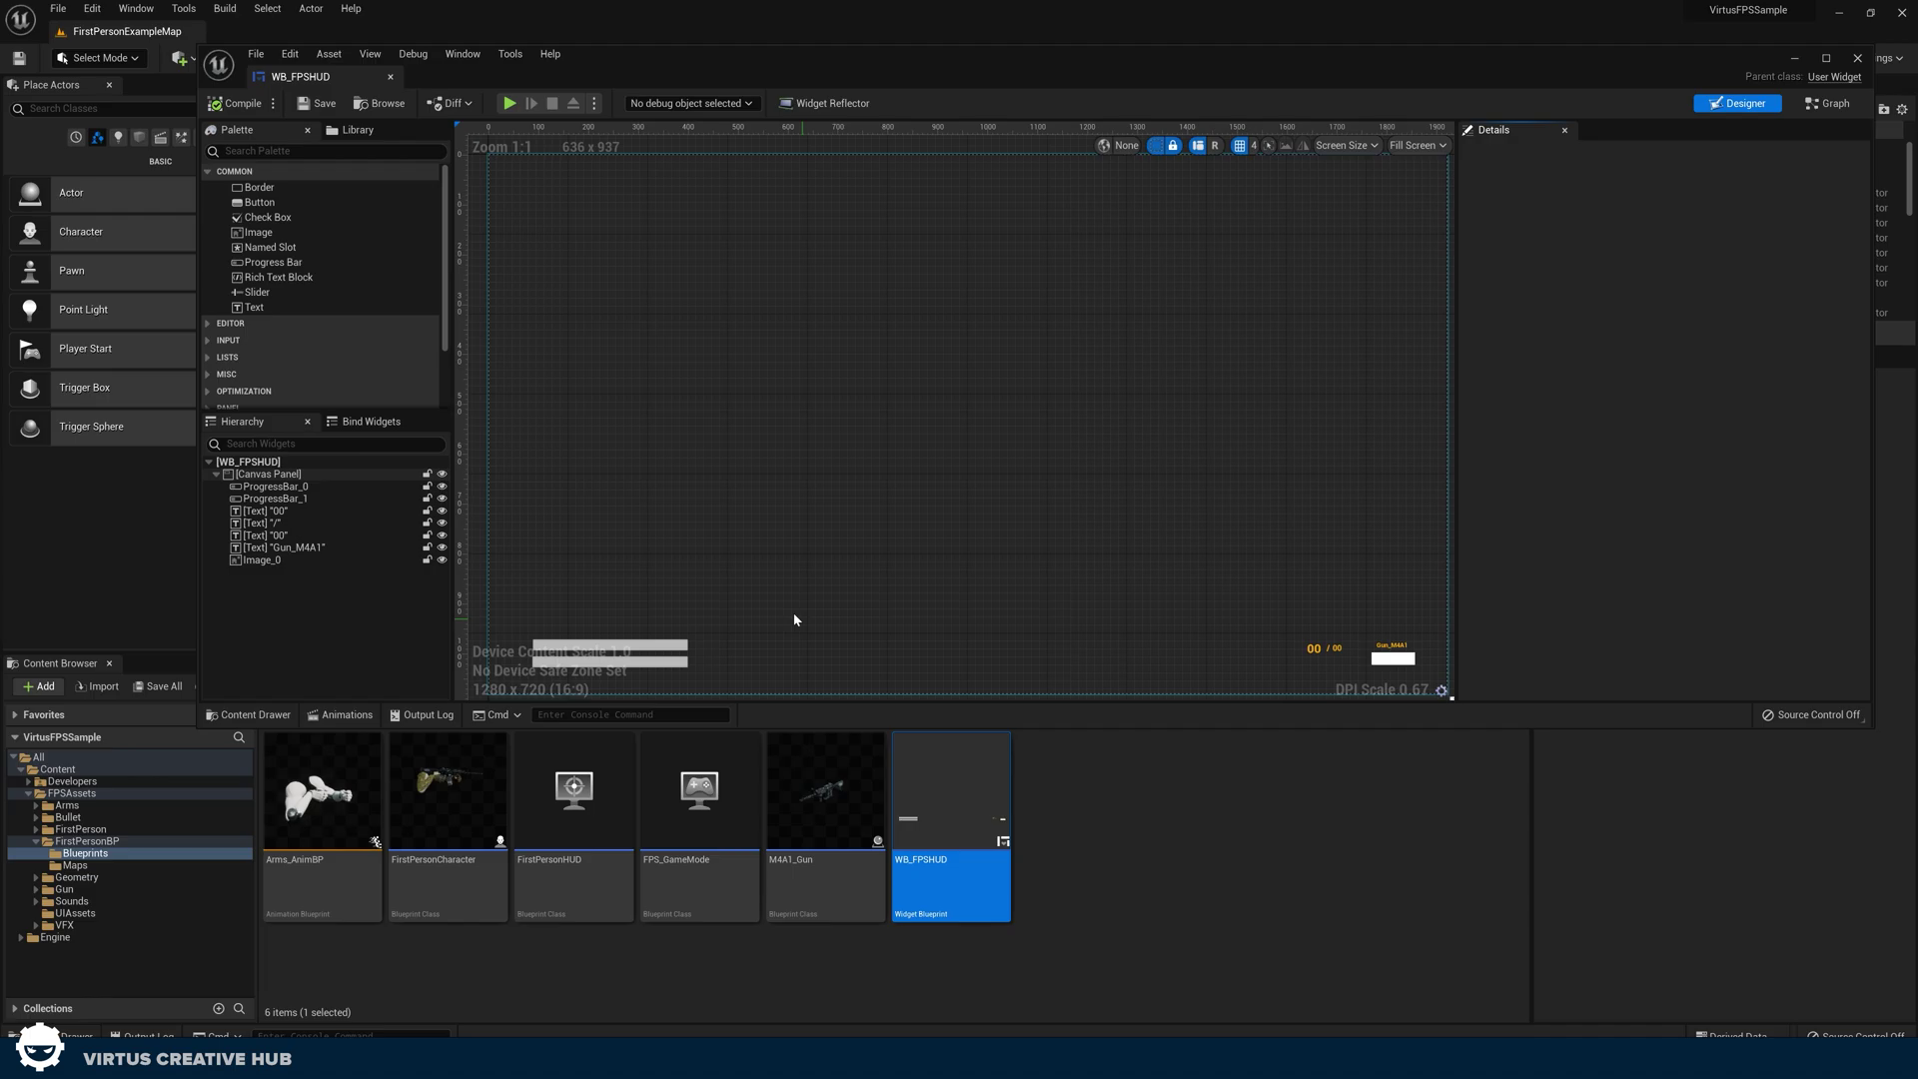
scroll(773, 549, up, 4)
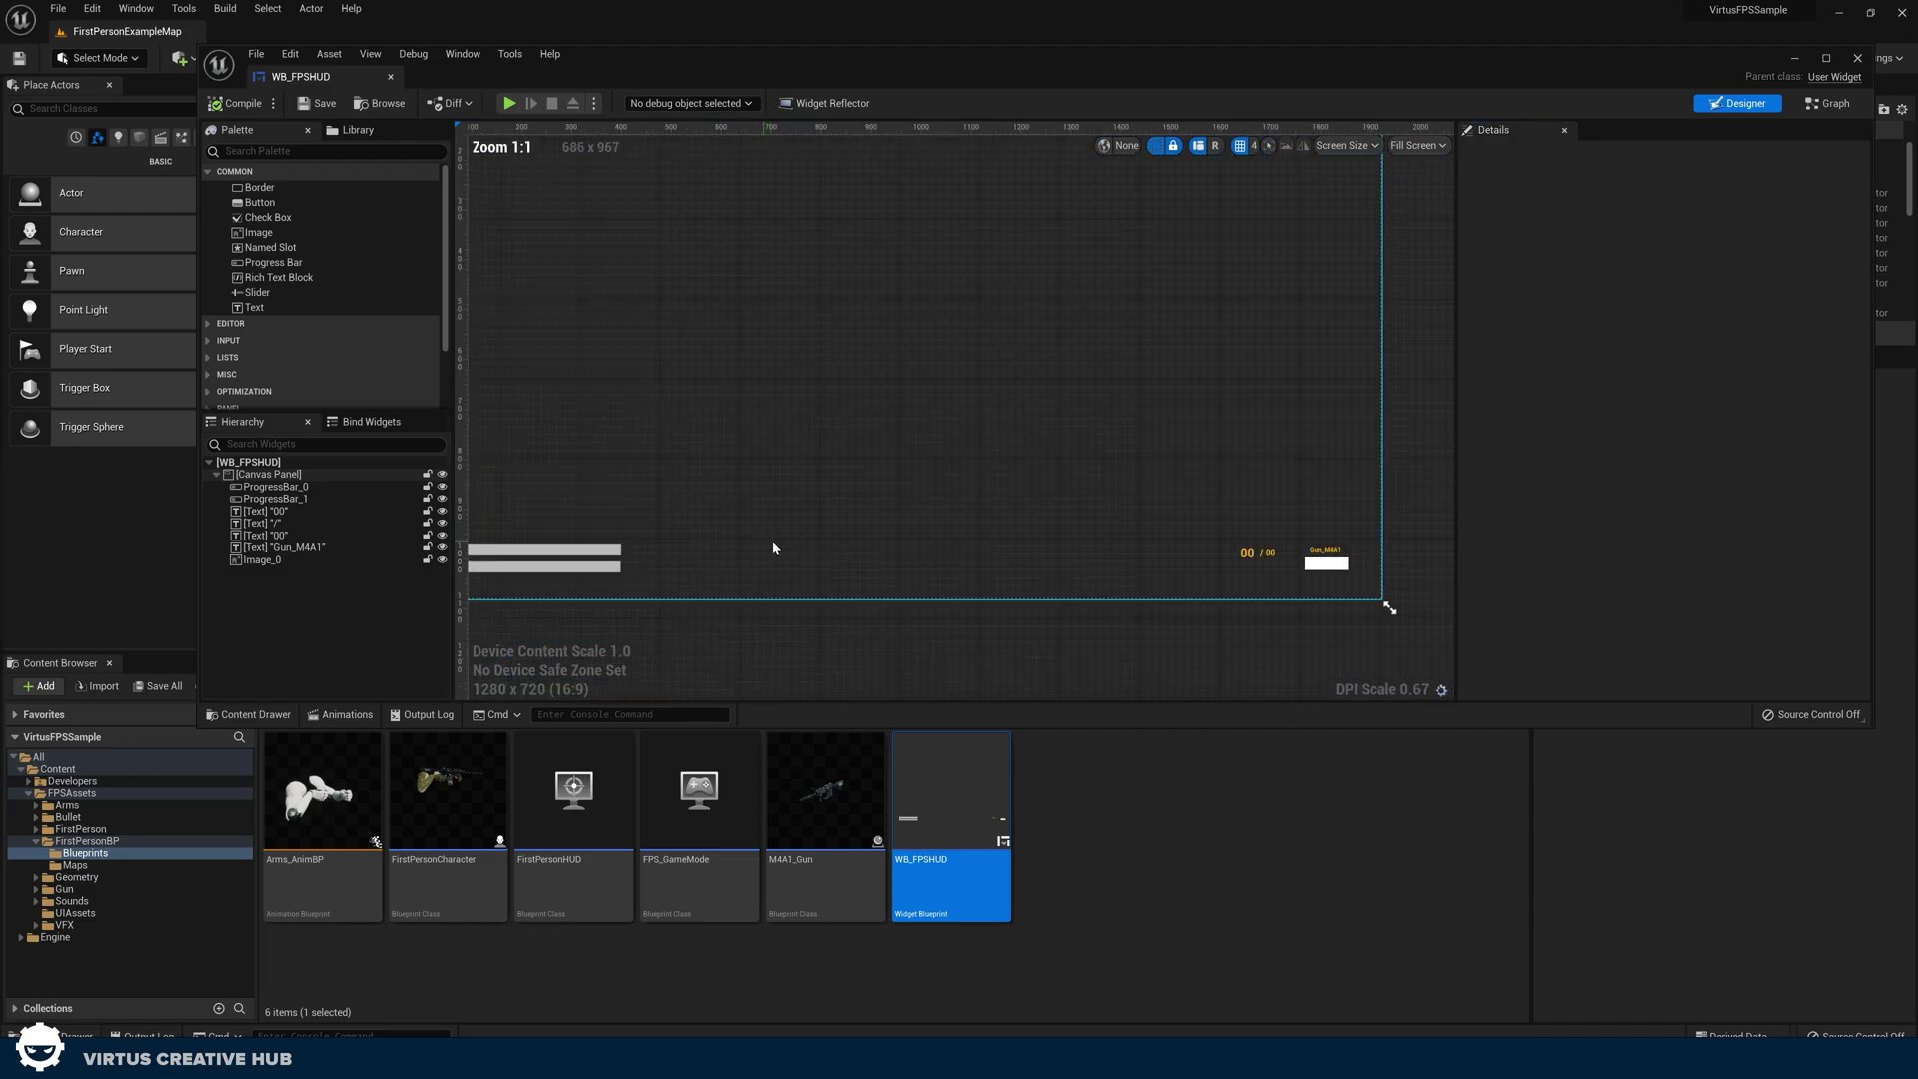
right_drag(1177, 562, 935, 489)
Review the FPS WIREFRAME.psd mockup in Photoshop, zooming in on its stamina and health bars.
key(alt+Tab)
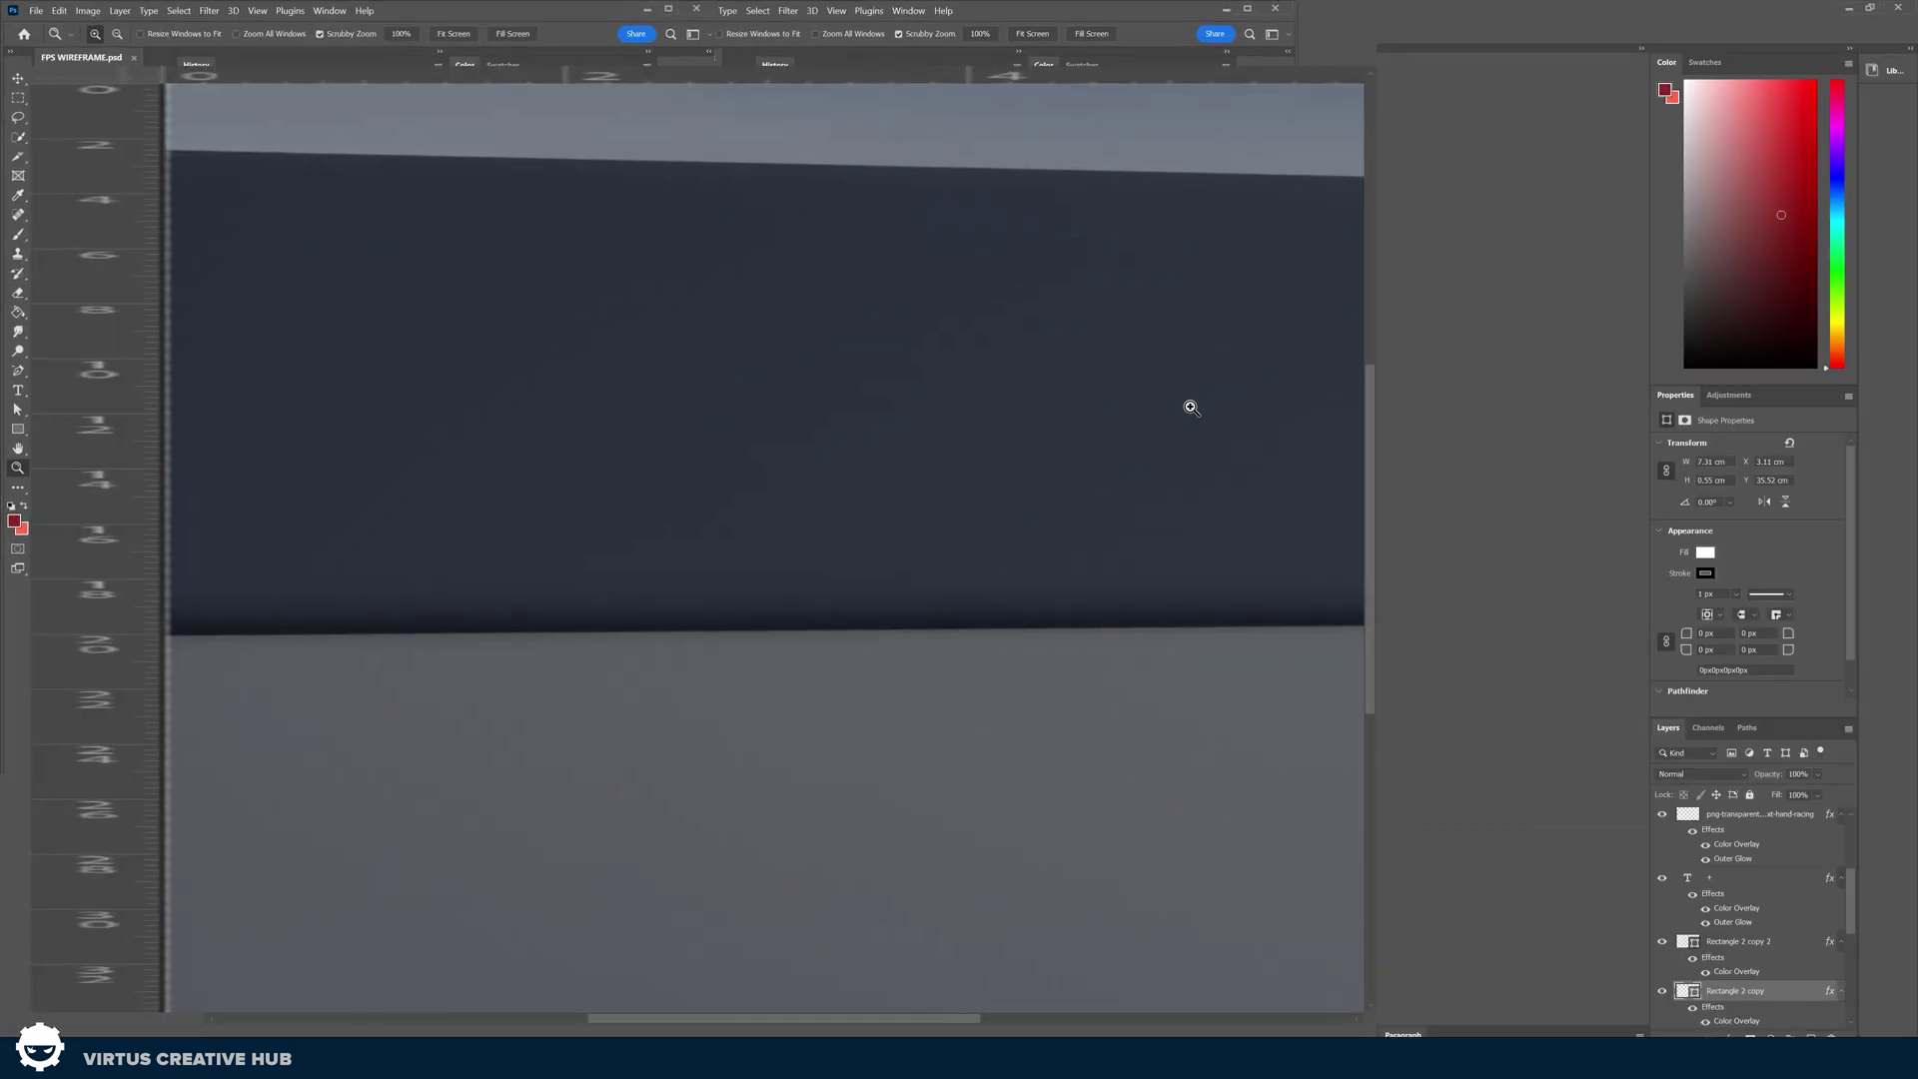
mouse_move(1186, 407)
mouse_down()
mouse_move(1005, 606)
mouse_move(760, 640)
mouse_up()
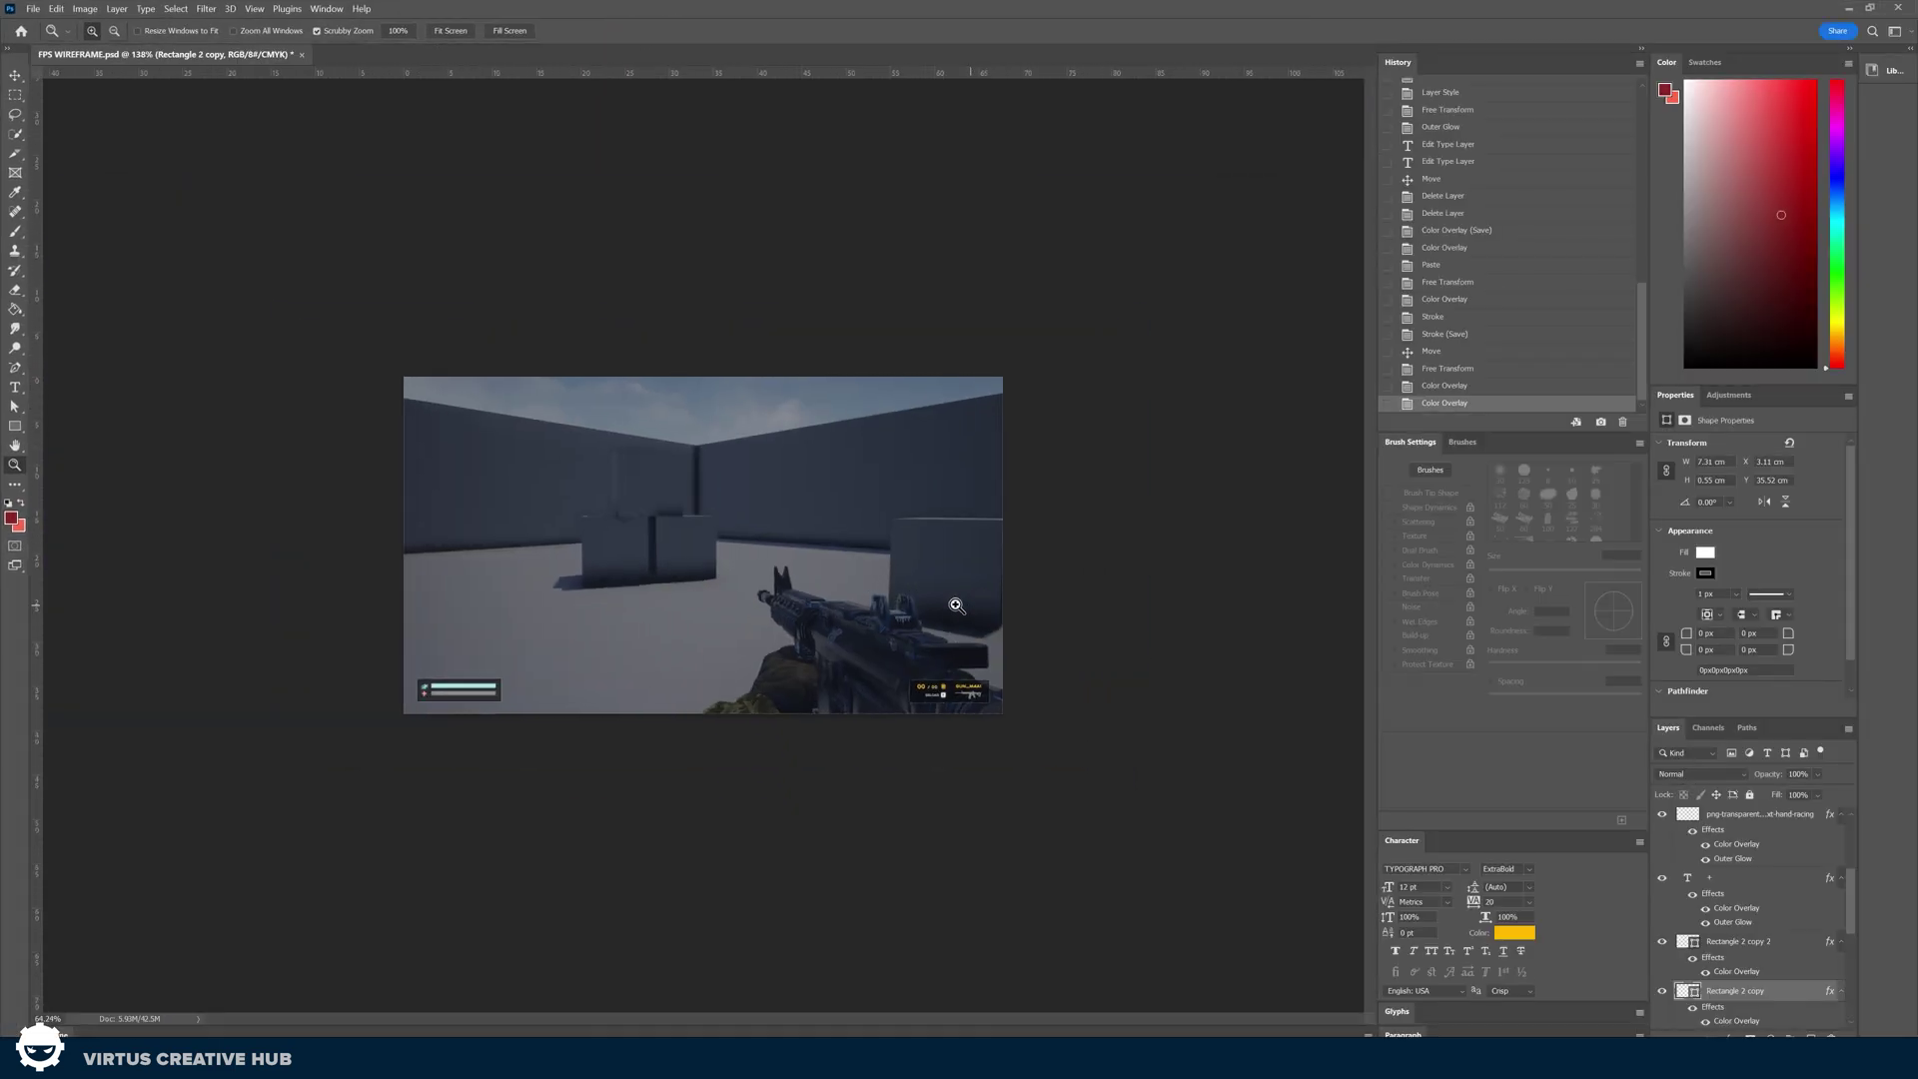
mouse_move(360, 728)
mouse_down()
mouse_move(458, 737)
mouse_move(438, 736)
mouse_up()
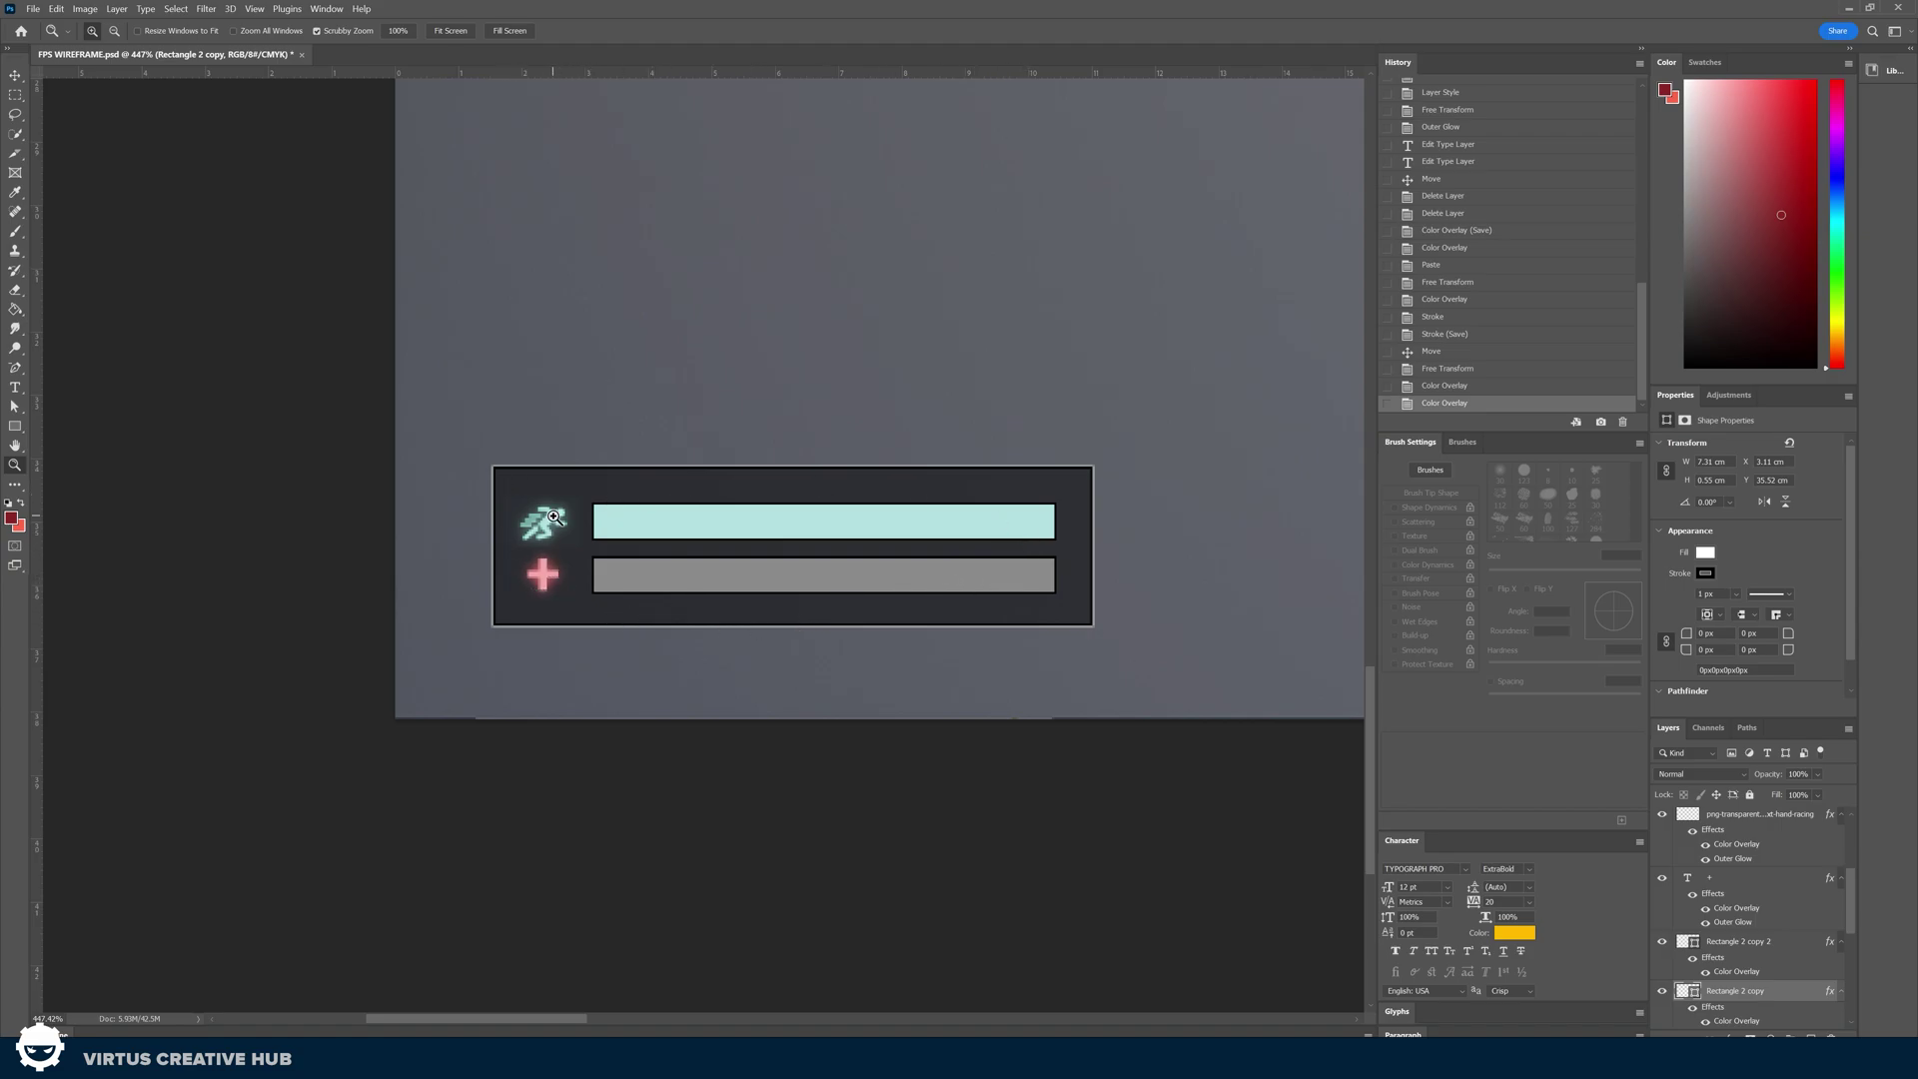
Add an Image widget to the HUD canvas with ZOrder -1 so it sits behind the bars.
click(1841, 8)
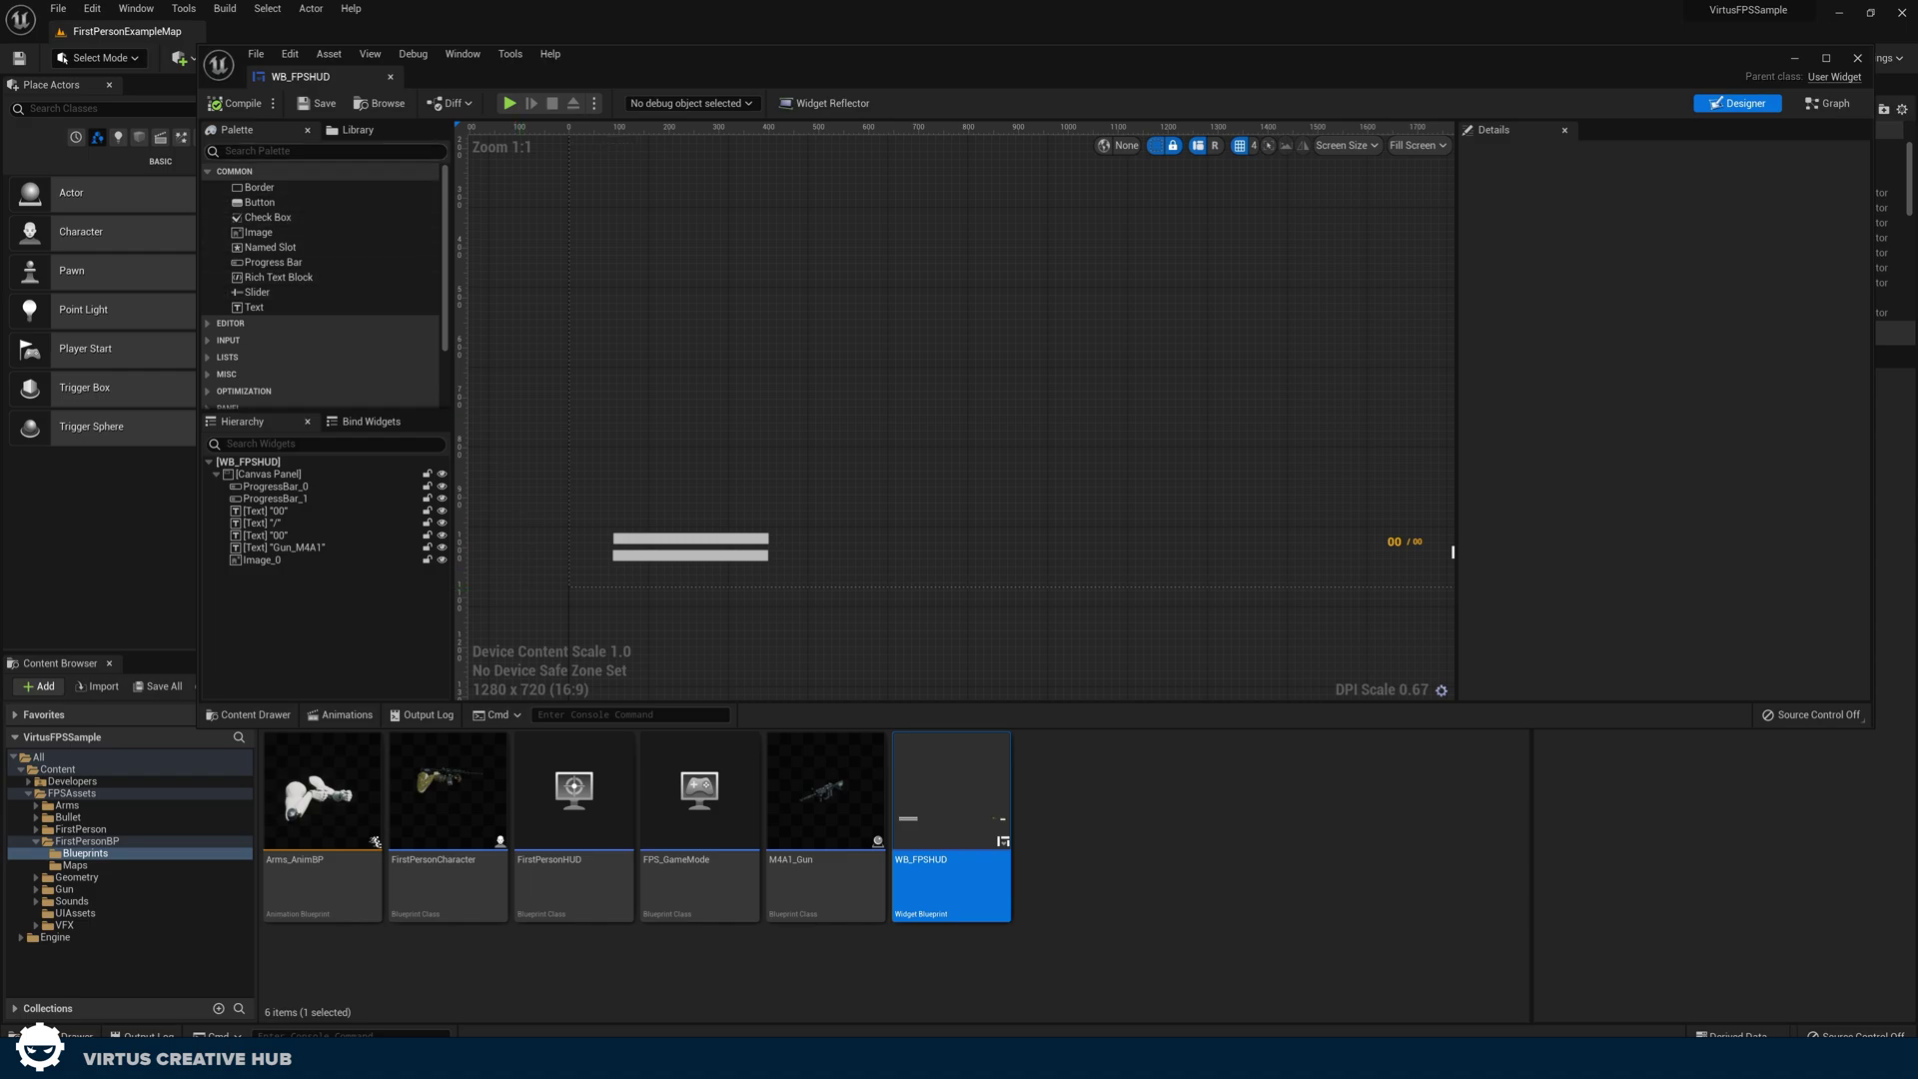
text(ima)
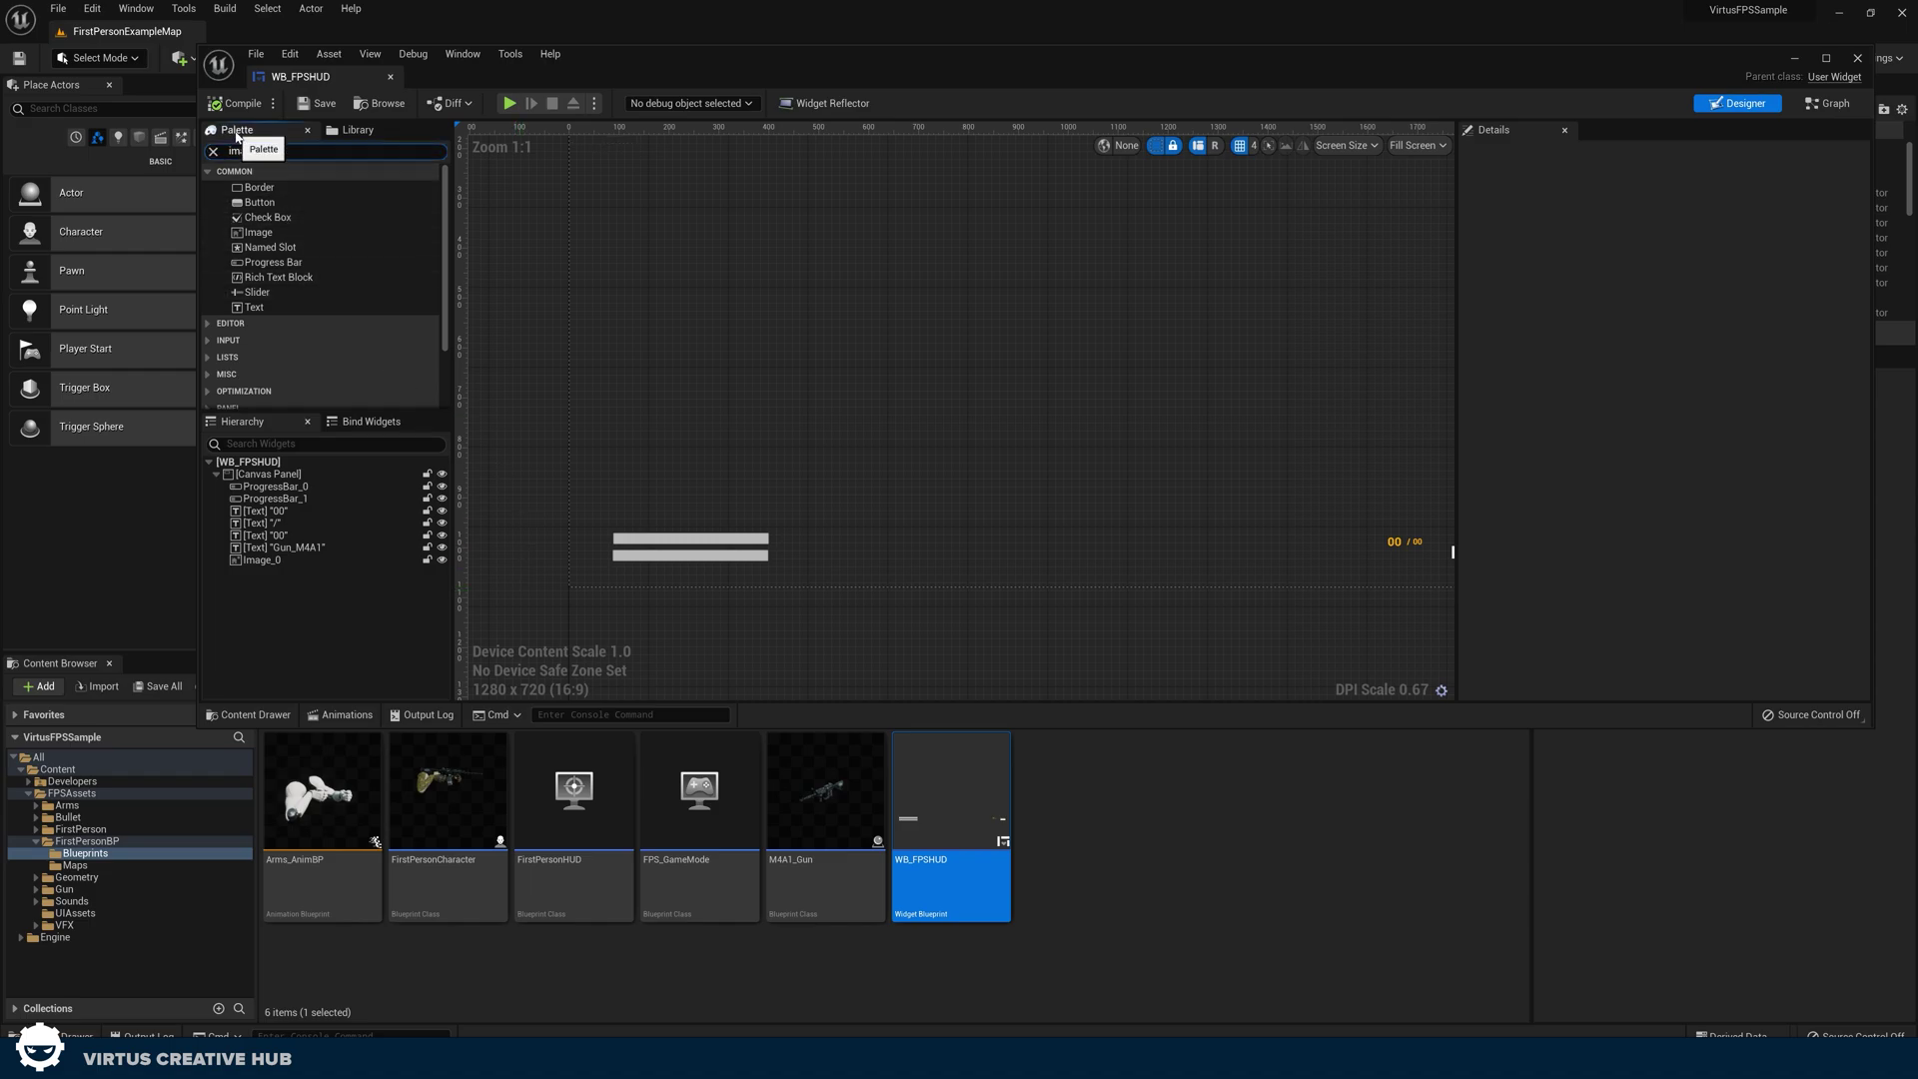
text(ge)
drag(522, 327, 600, 529)
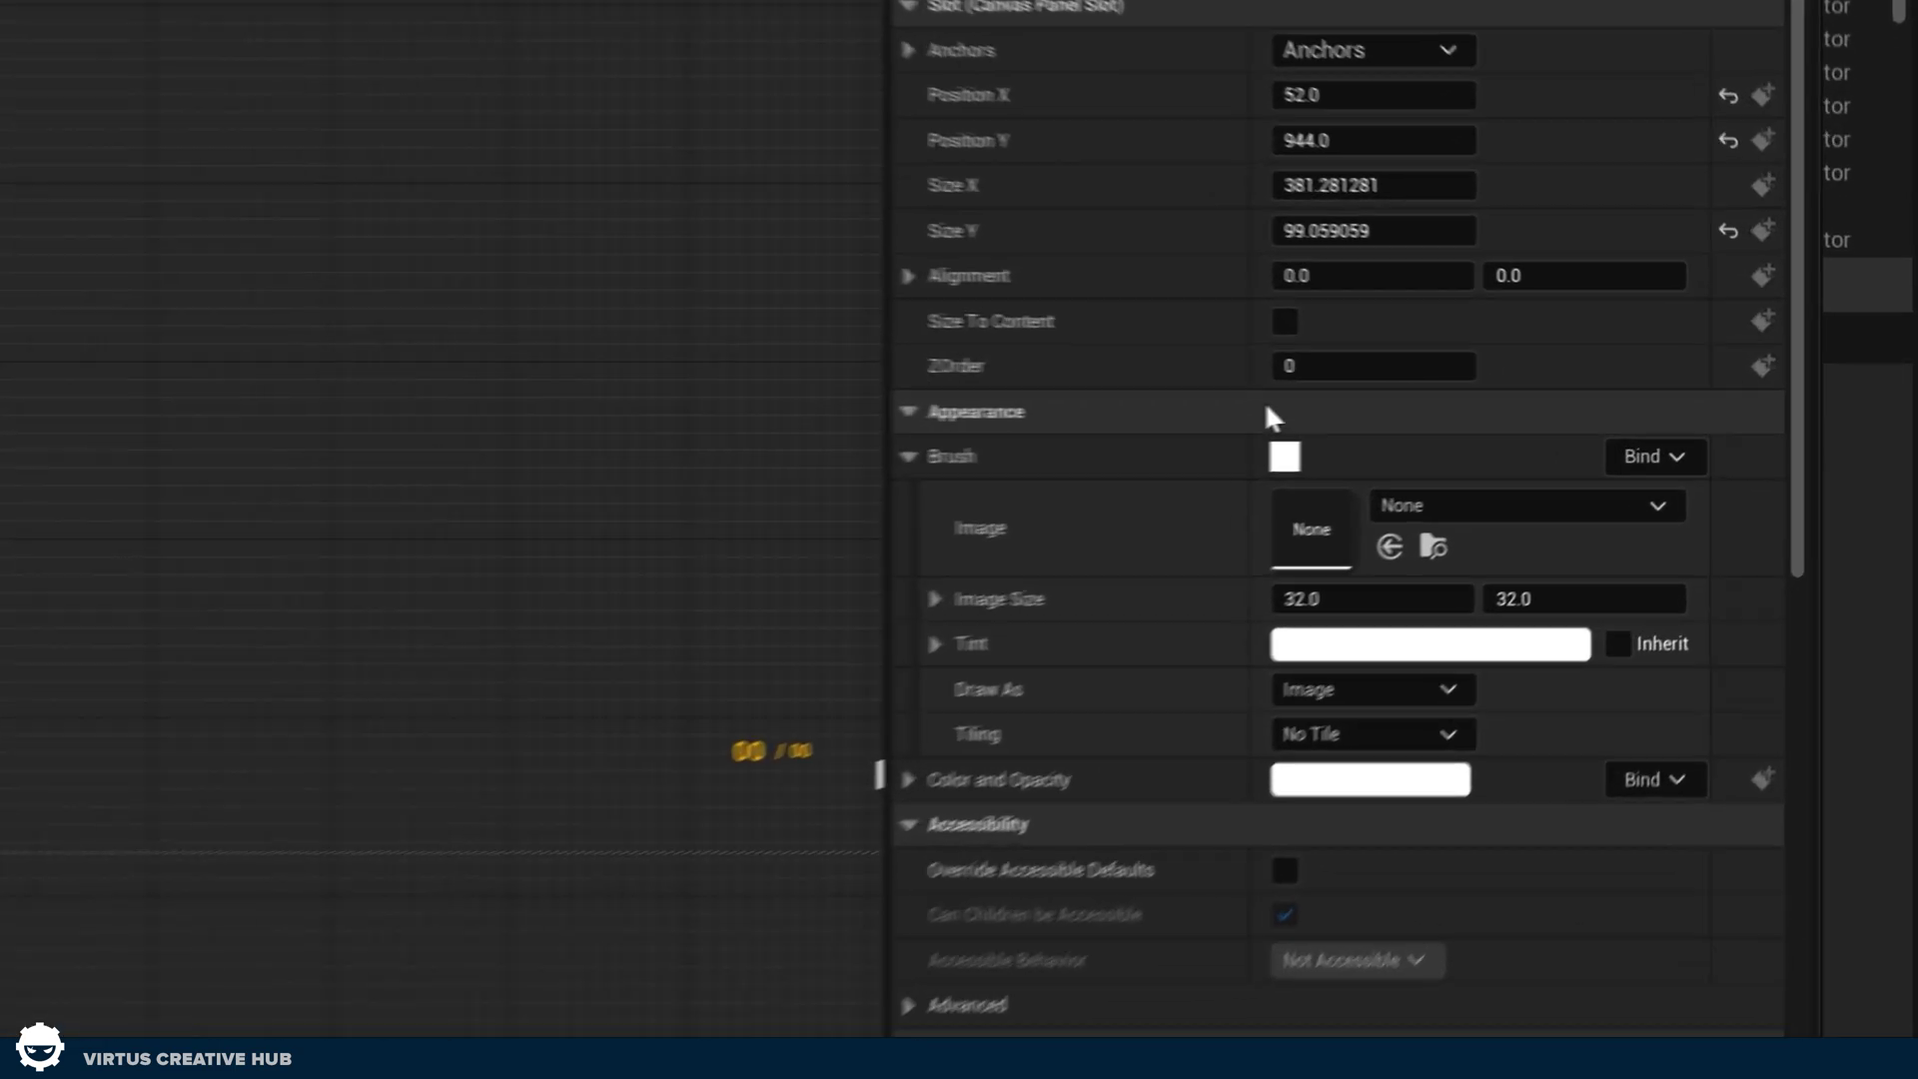
click(1658, 368)
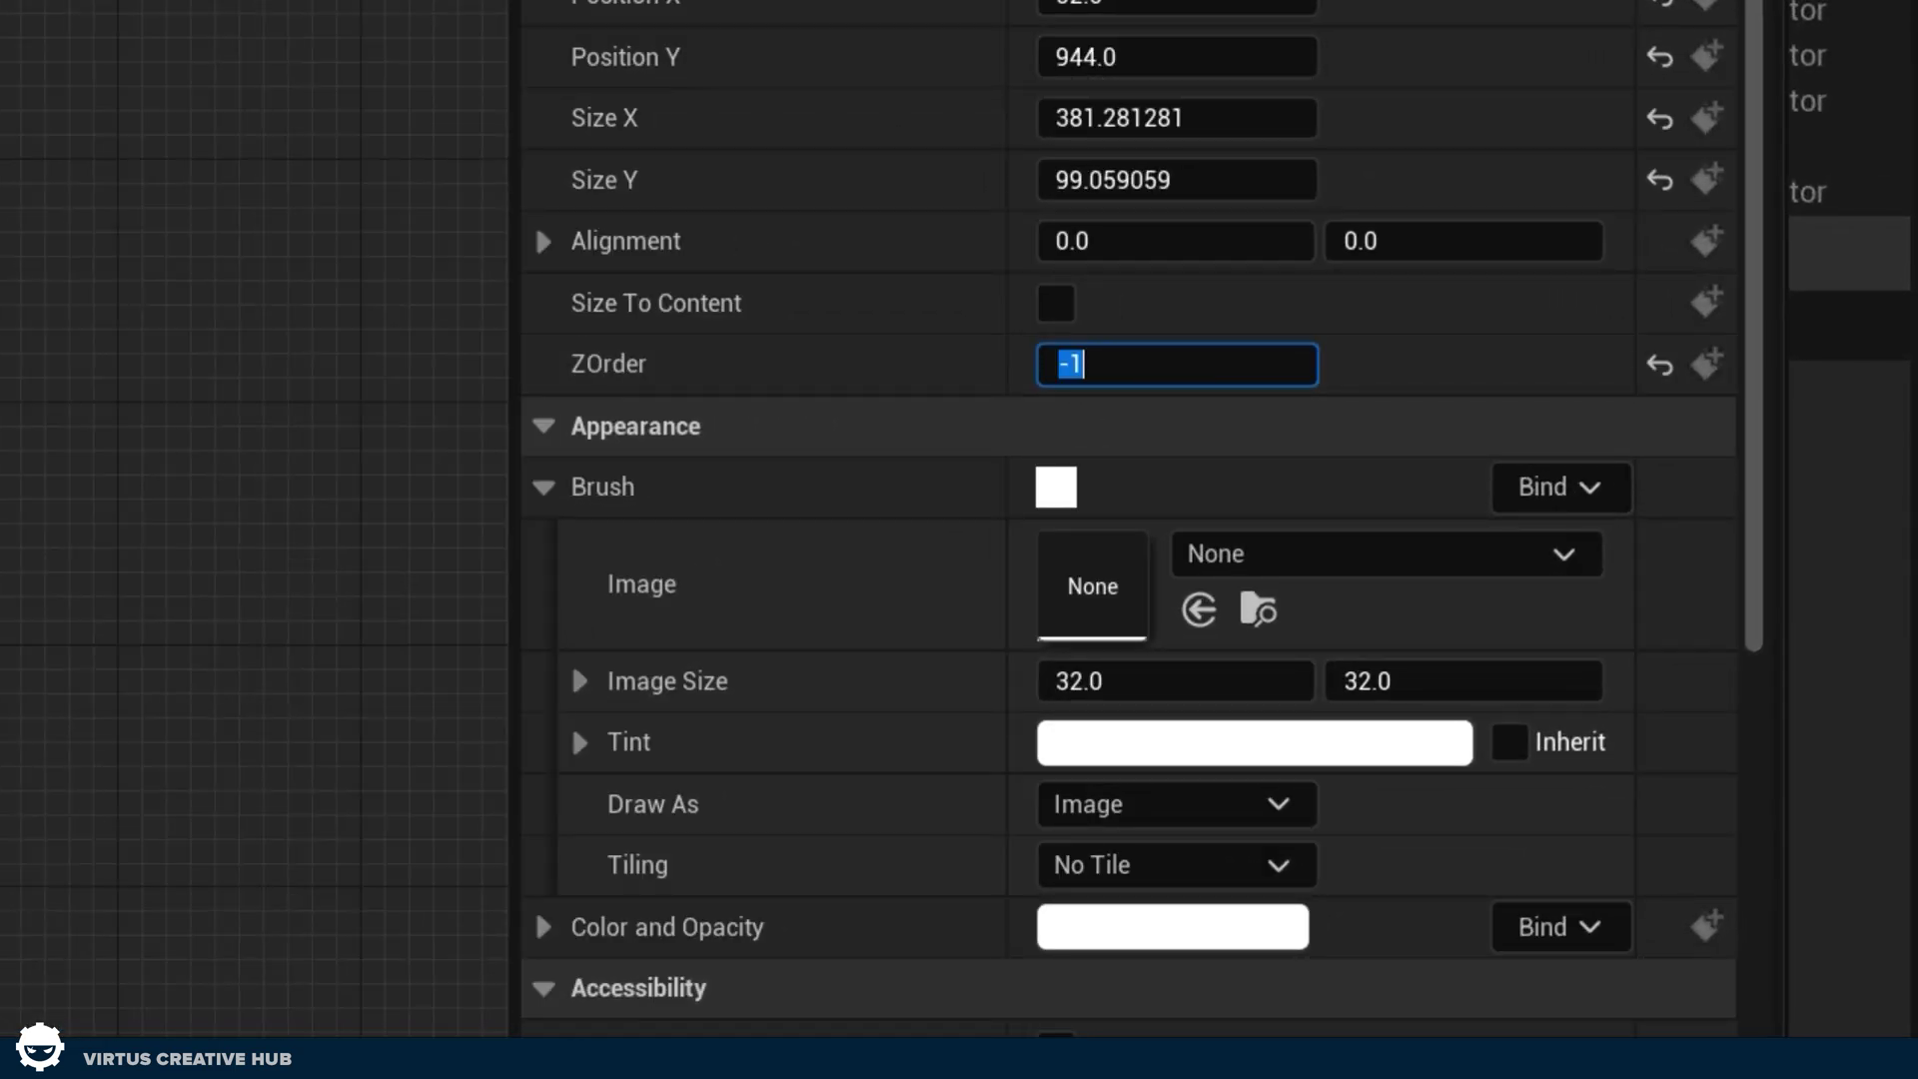
key(Return)
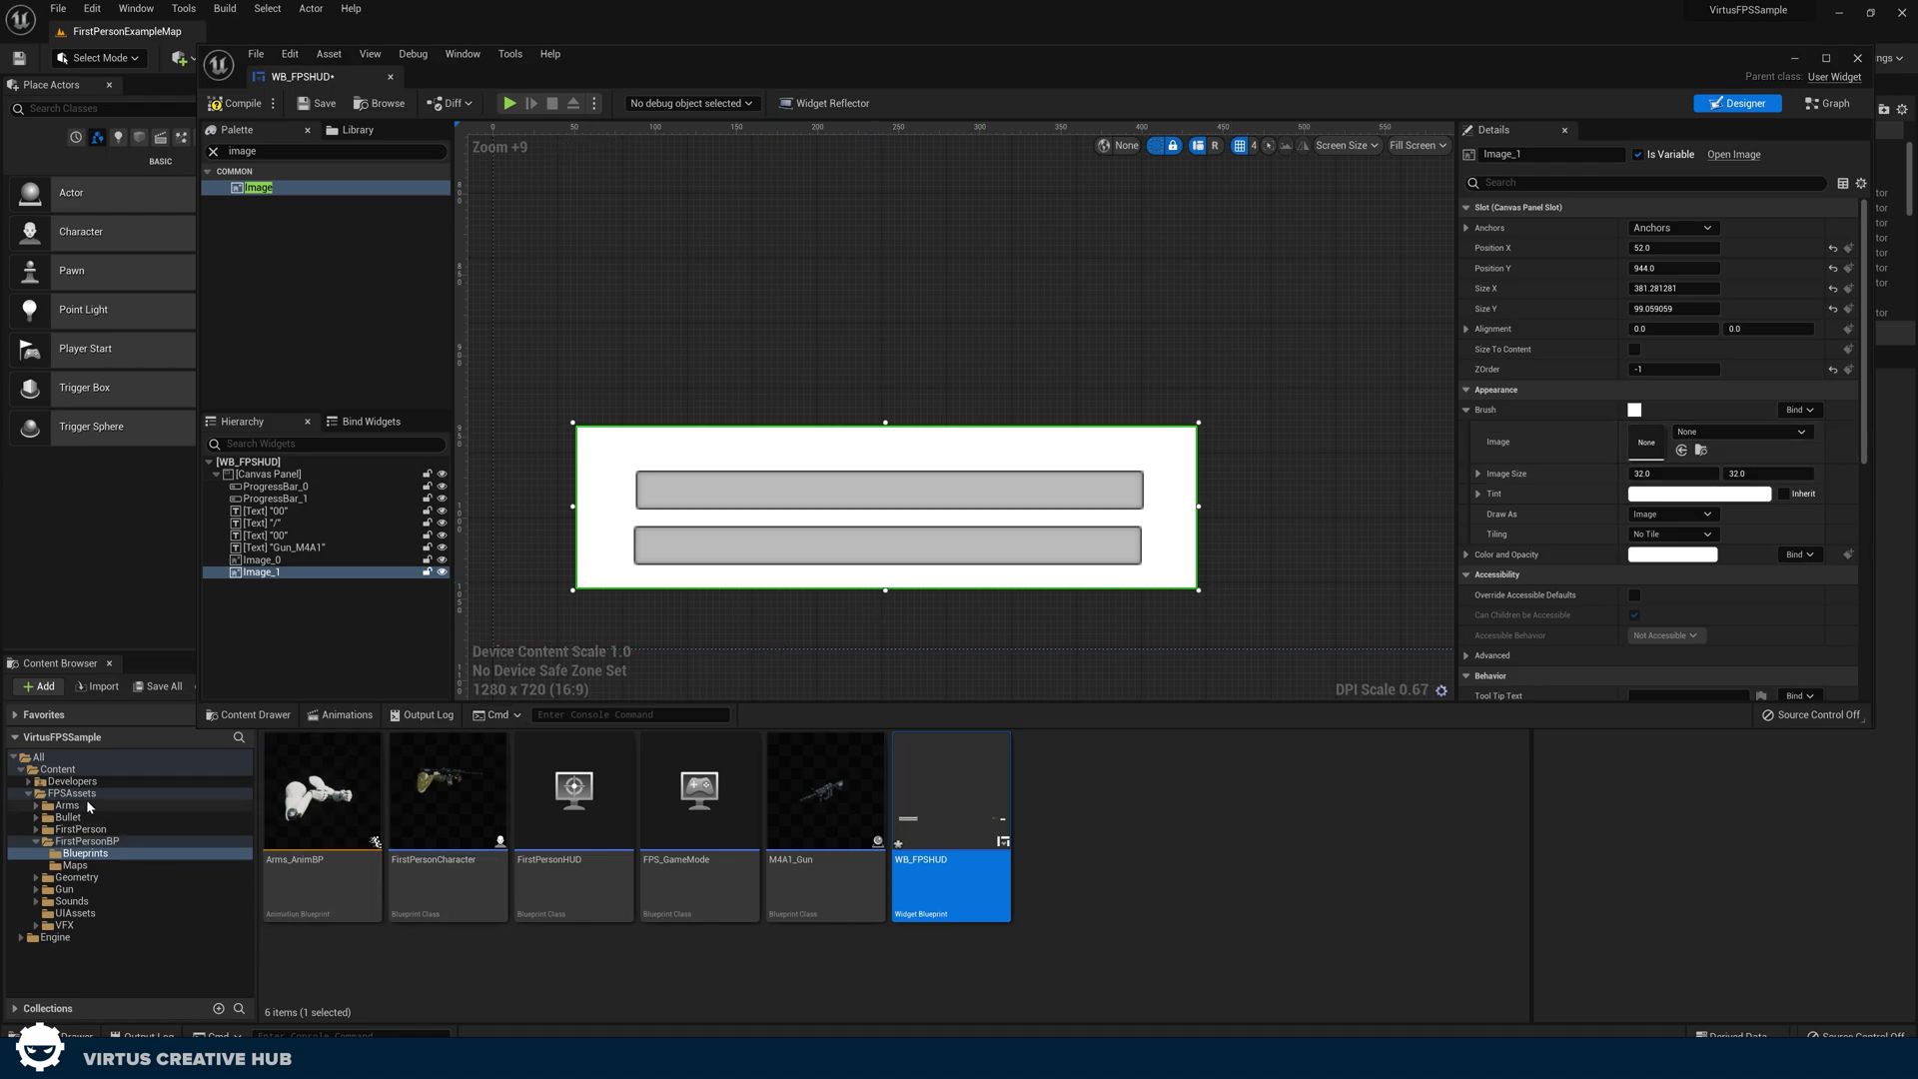
Give the new image the Left_BG texture and position it to frame both bars.
click(75, 914)
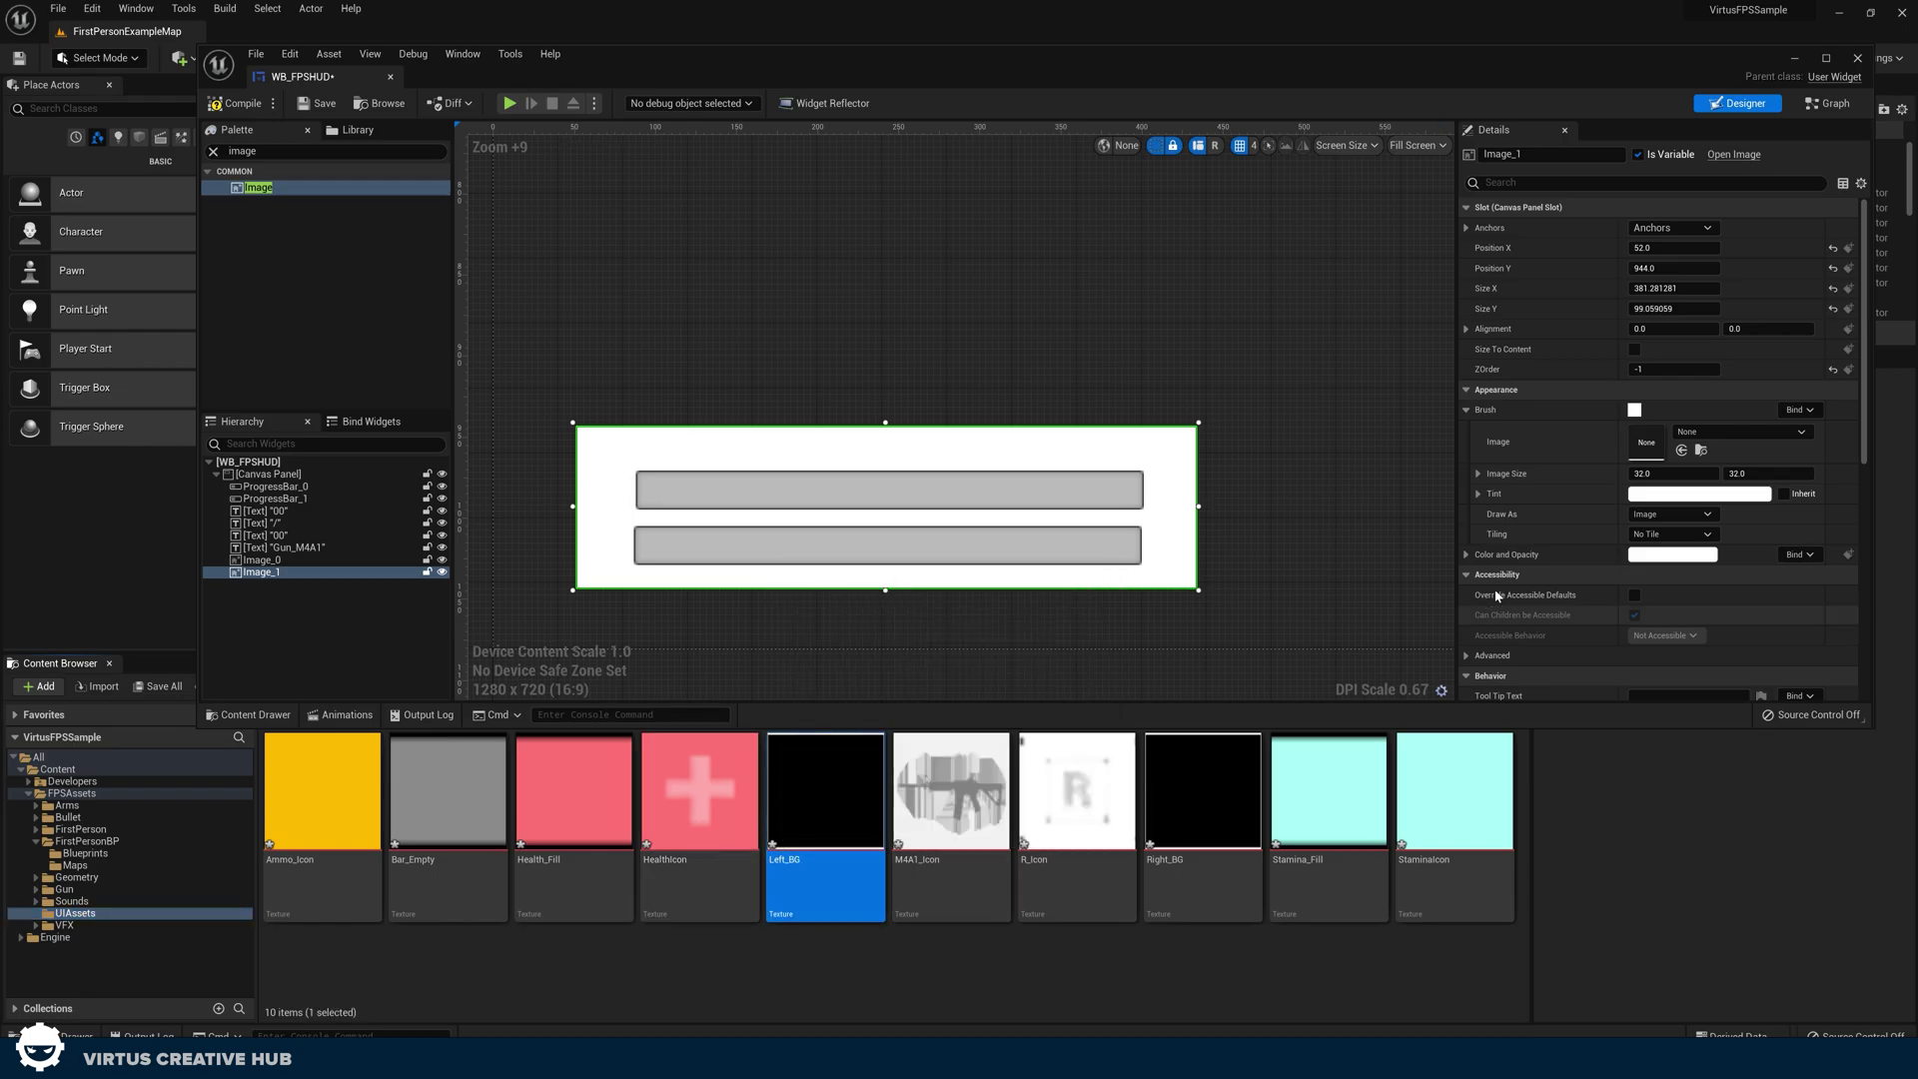
click(1681, 449)
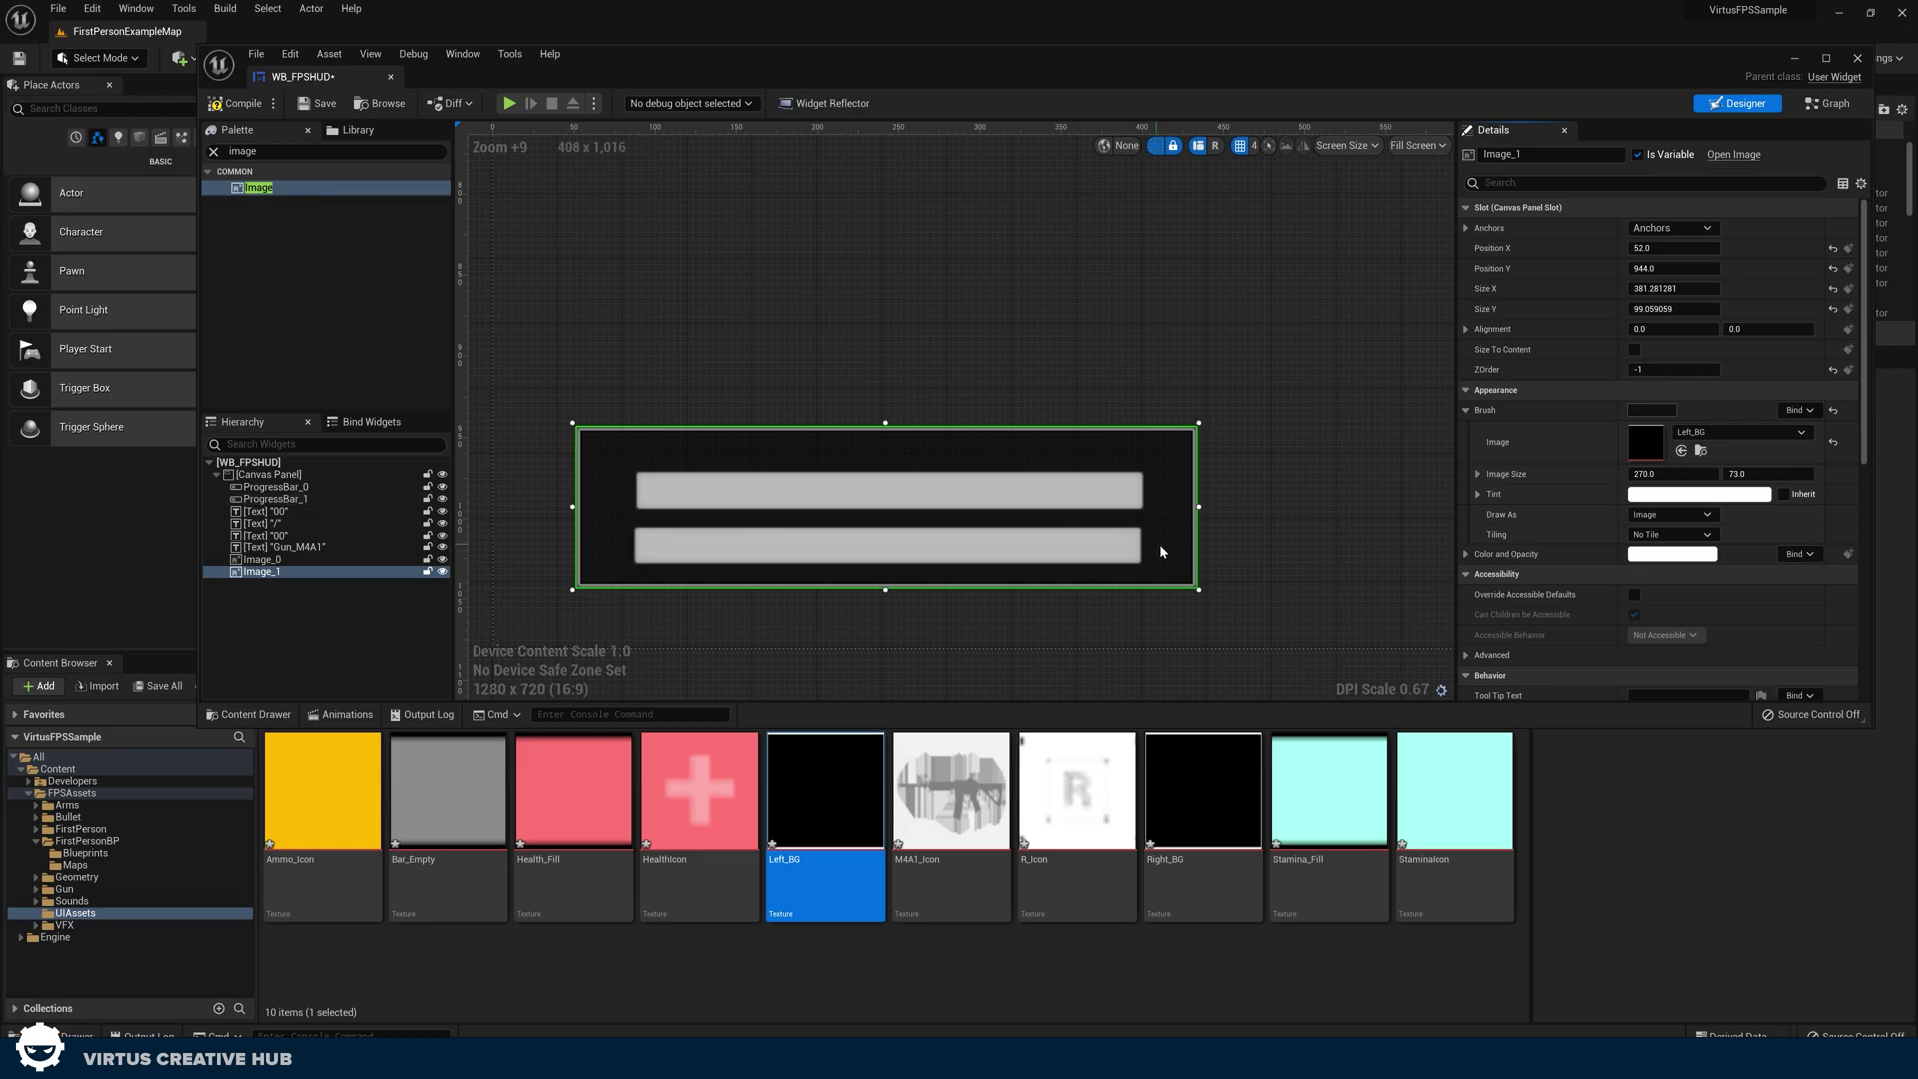
drag(1159, 553, 1148, 556)
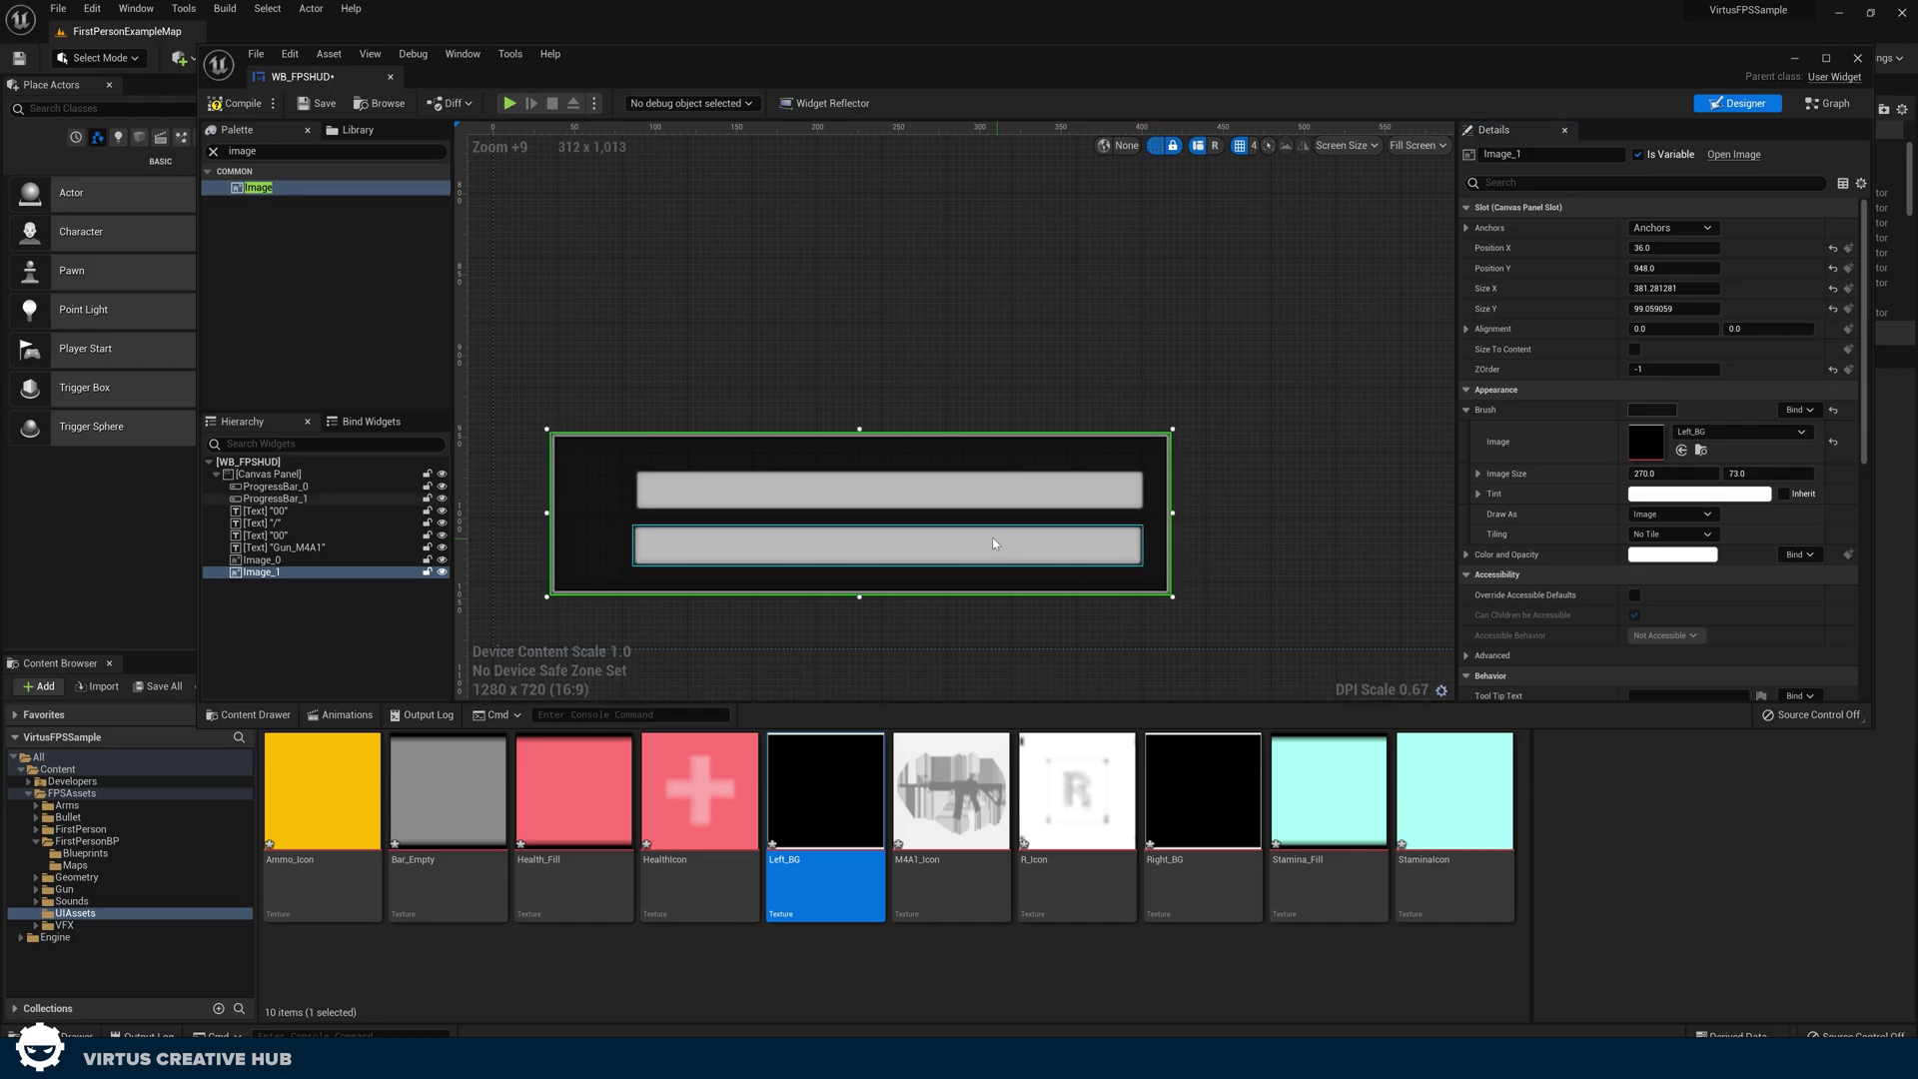
Place a StaminaIcon image beside the top bar and shrink it to fit.
click(707, 437)
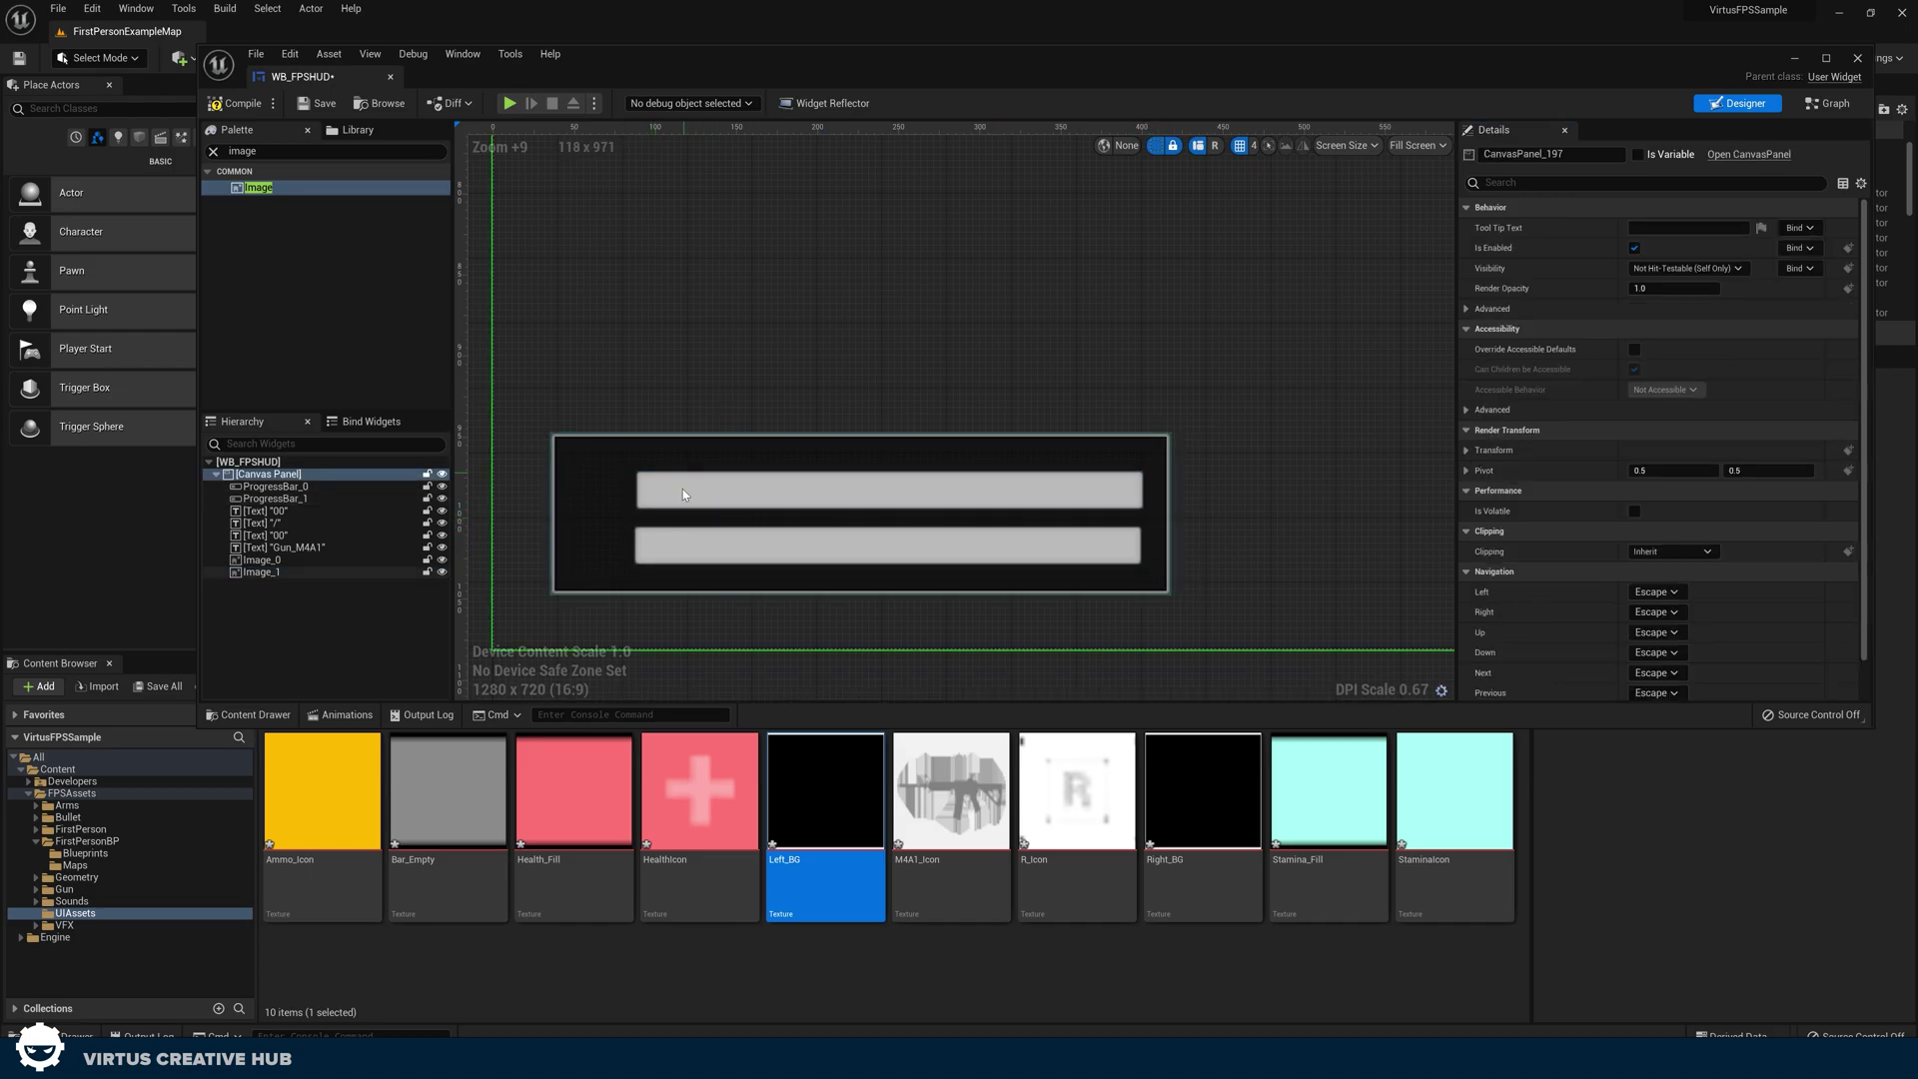
scroll(710, 482, up, 3)
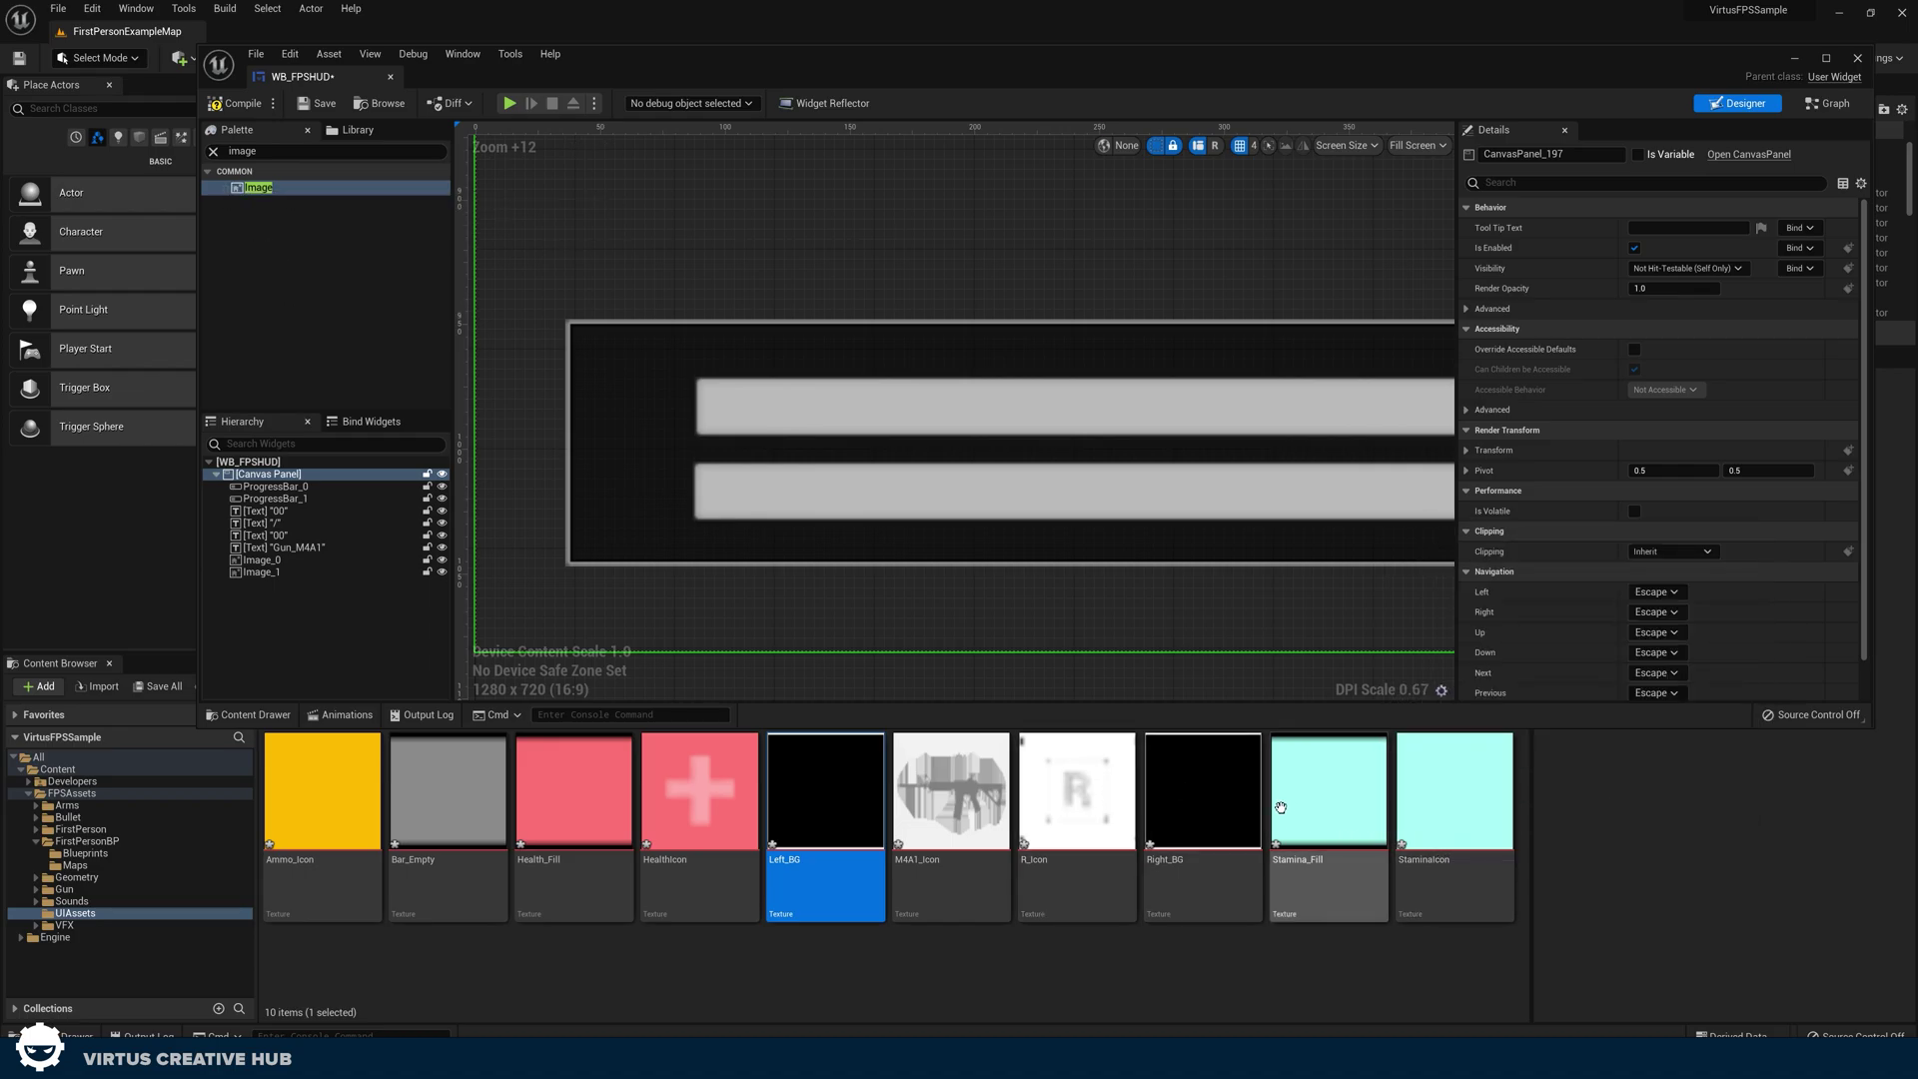
mouse_move(841, 70)
mouse_down()
mouse_move(1426, 214)
mouse_move(836, 50)
mouse_move(806, 61)
mouse_up()
double_click(835, 50)
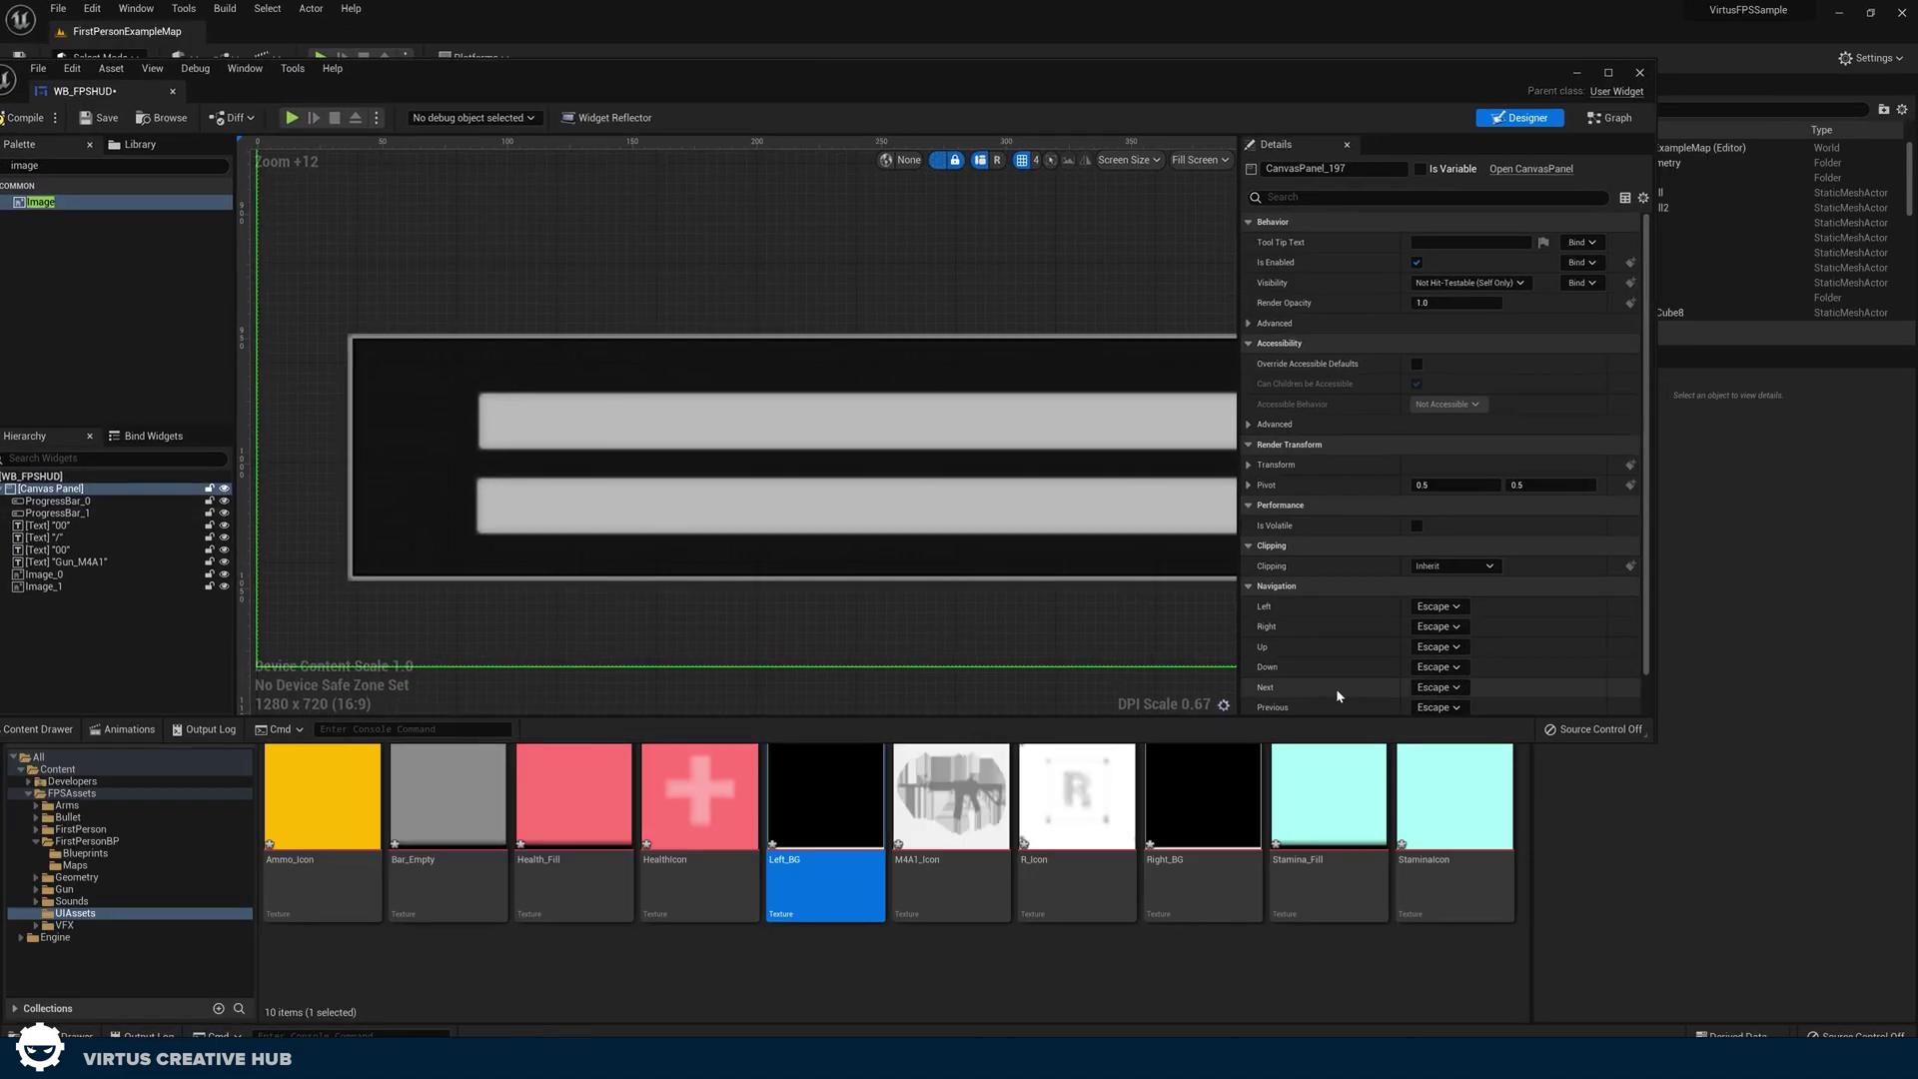
click(1438, 789)
drag(1332, 775, 317, 374)
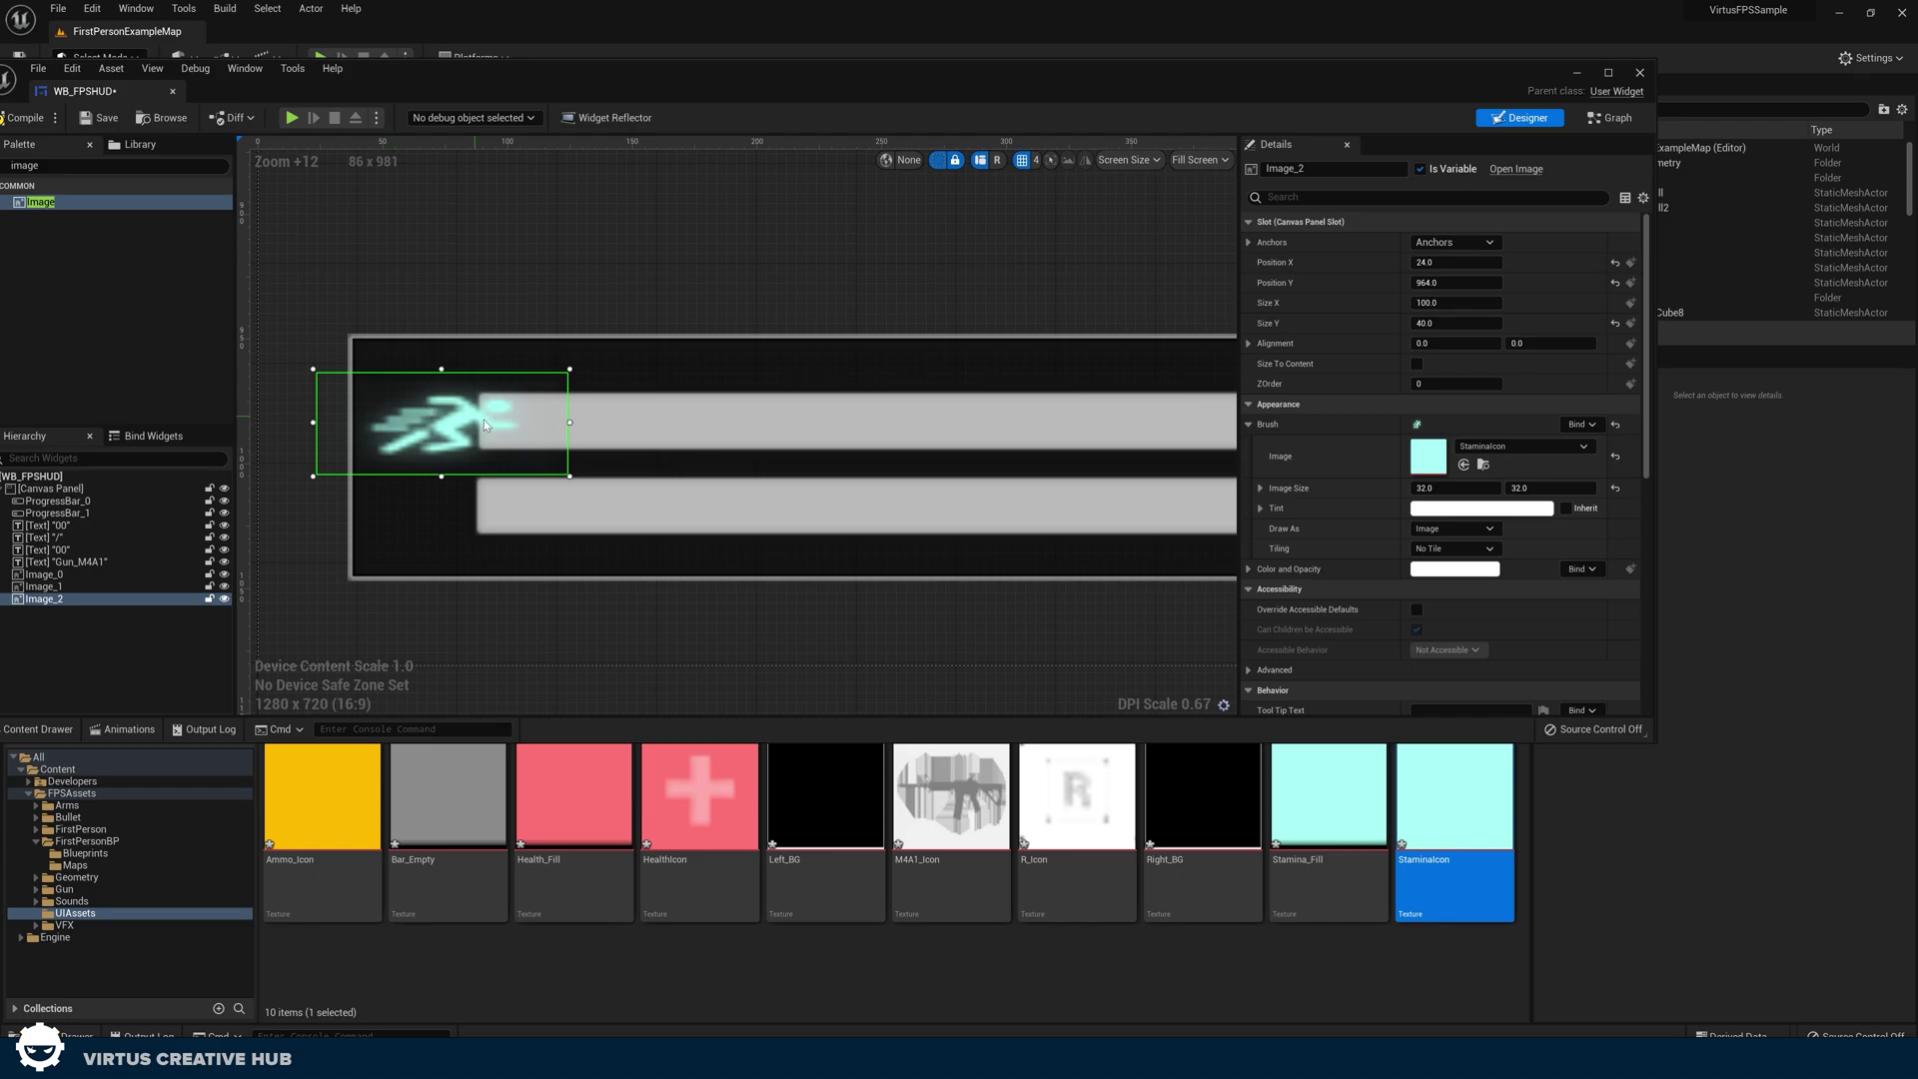
mouse_move(567, 475)
mouse_down()
mouse_move(396, 441)
mouse_move(421, 433)
mouse_up()
Place a HealthIcon image beside the bottom bar at about Position 44, 1004.
click(700, 814)
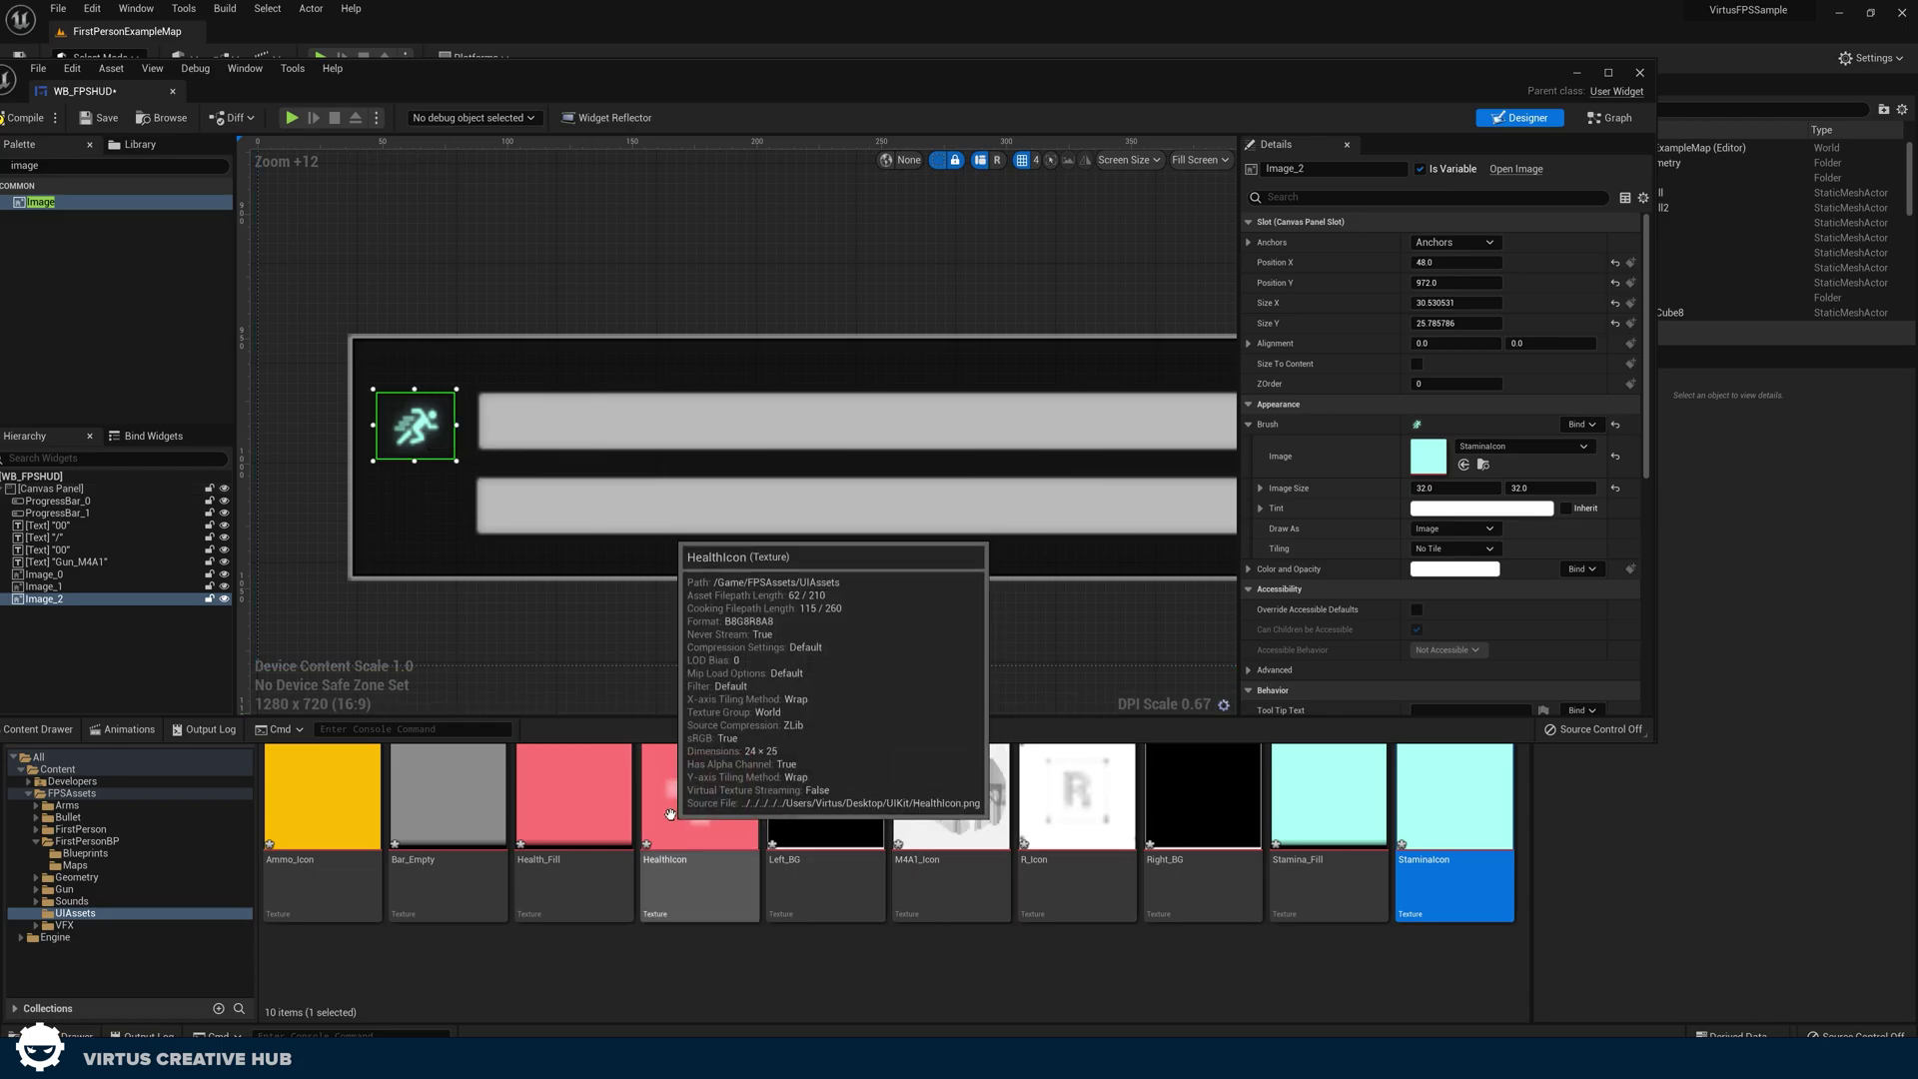
mouse_move(700, 799)
mouse_down()
mouse_move(399, 519)
mouse_move(518, 564)
mouse_move(495, 564)
mouse_up()
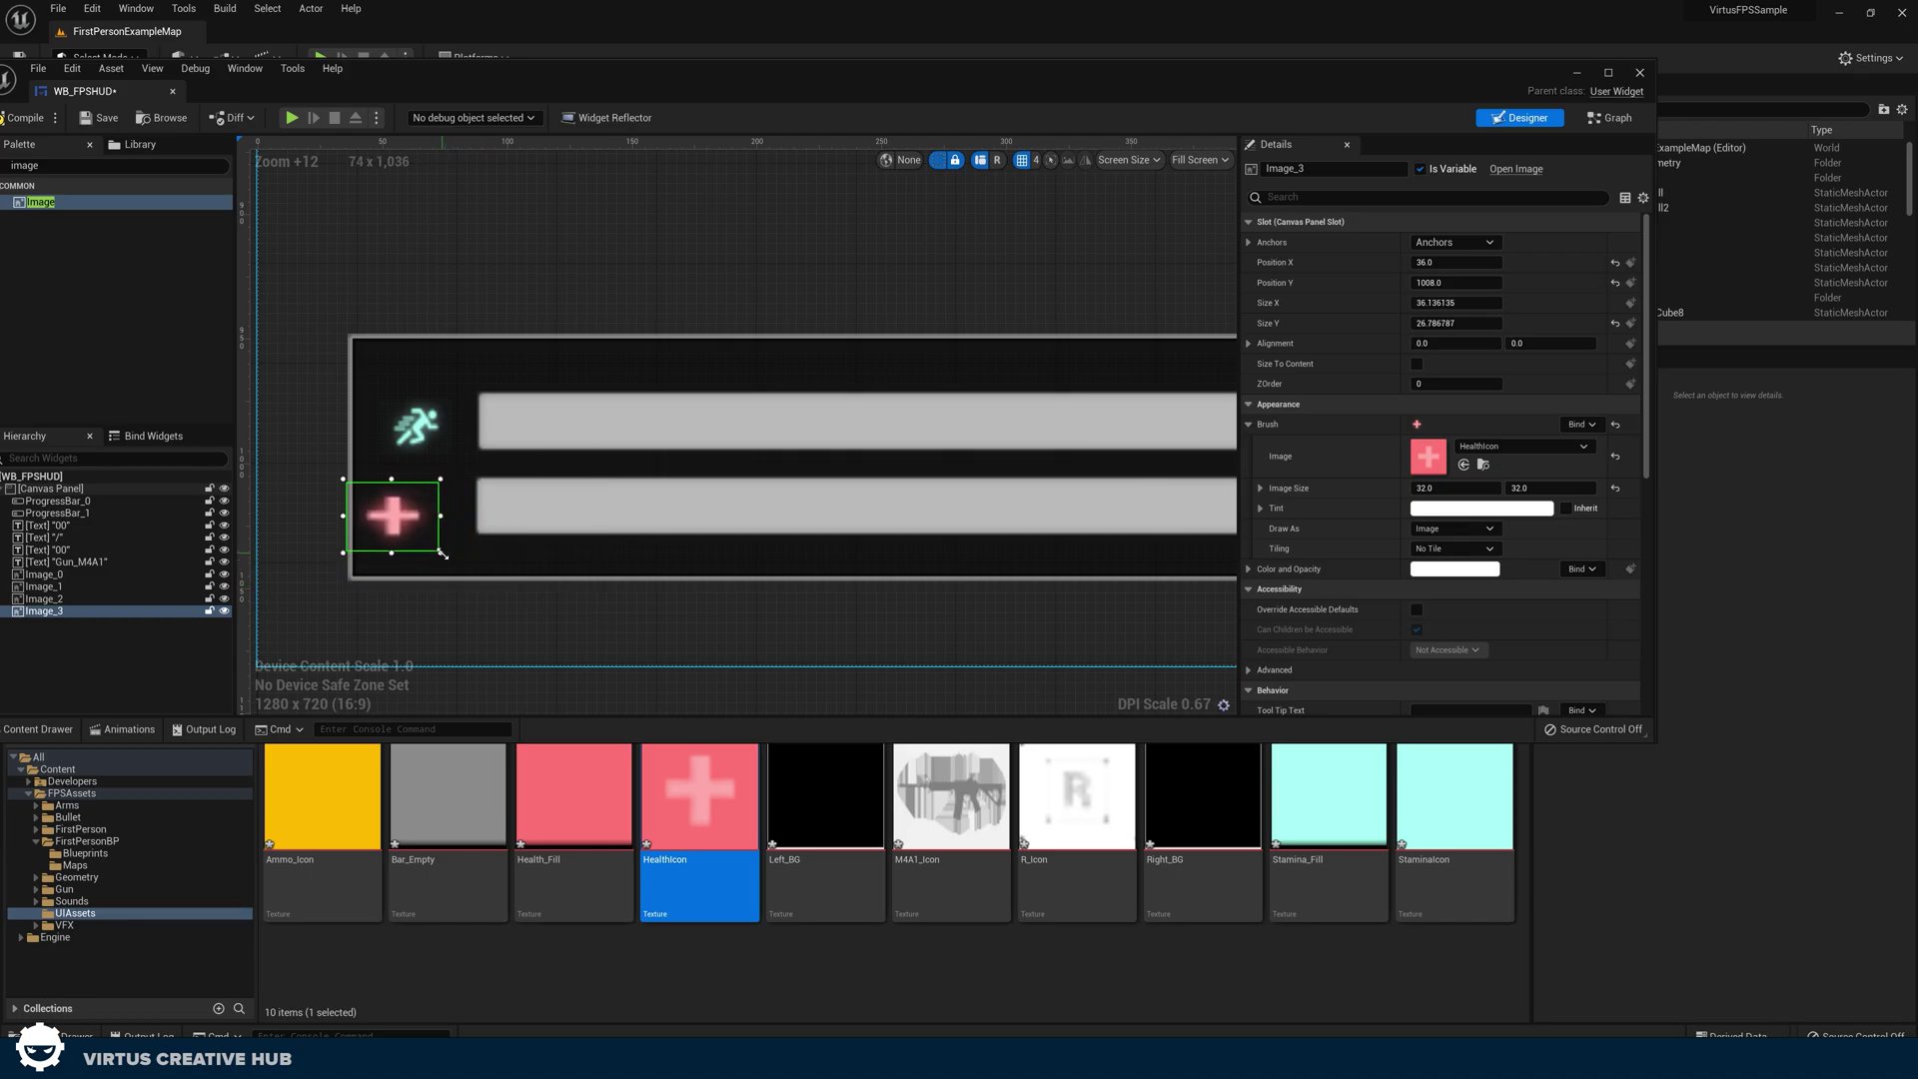
drag(385, 525, 414, 524)
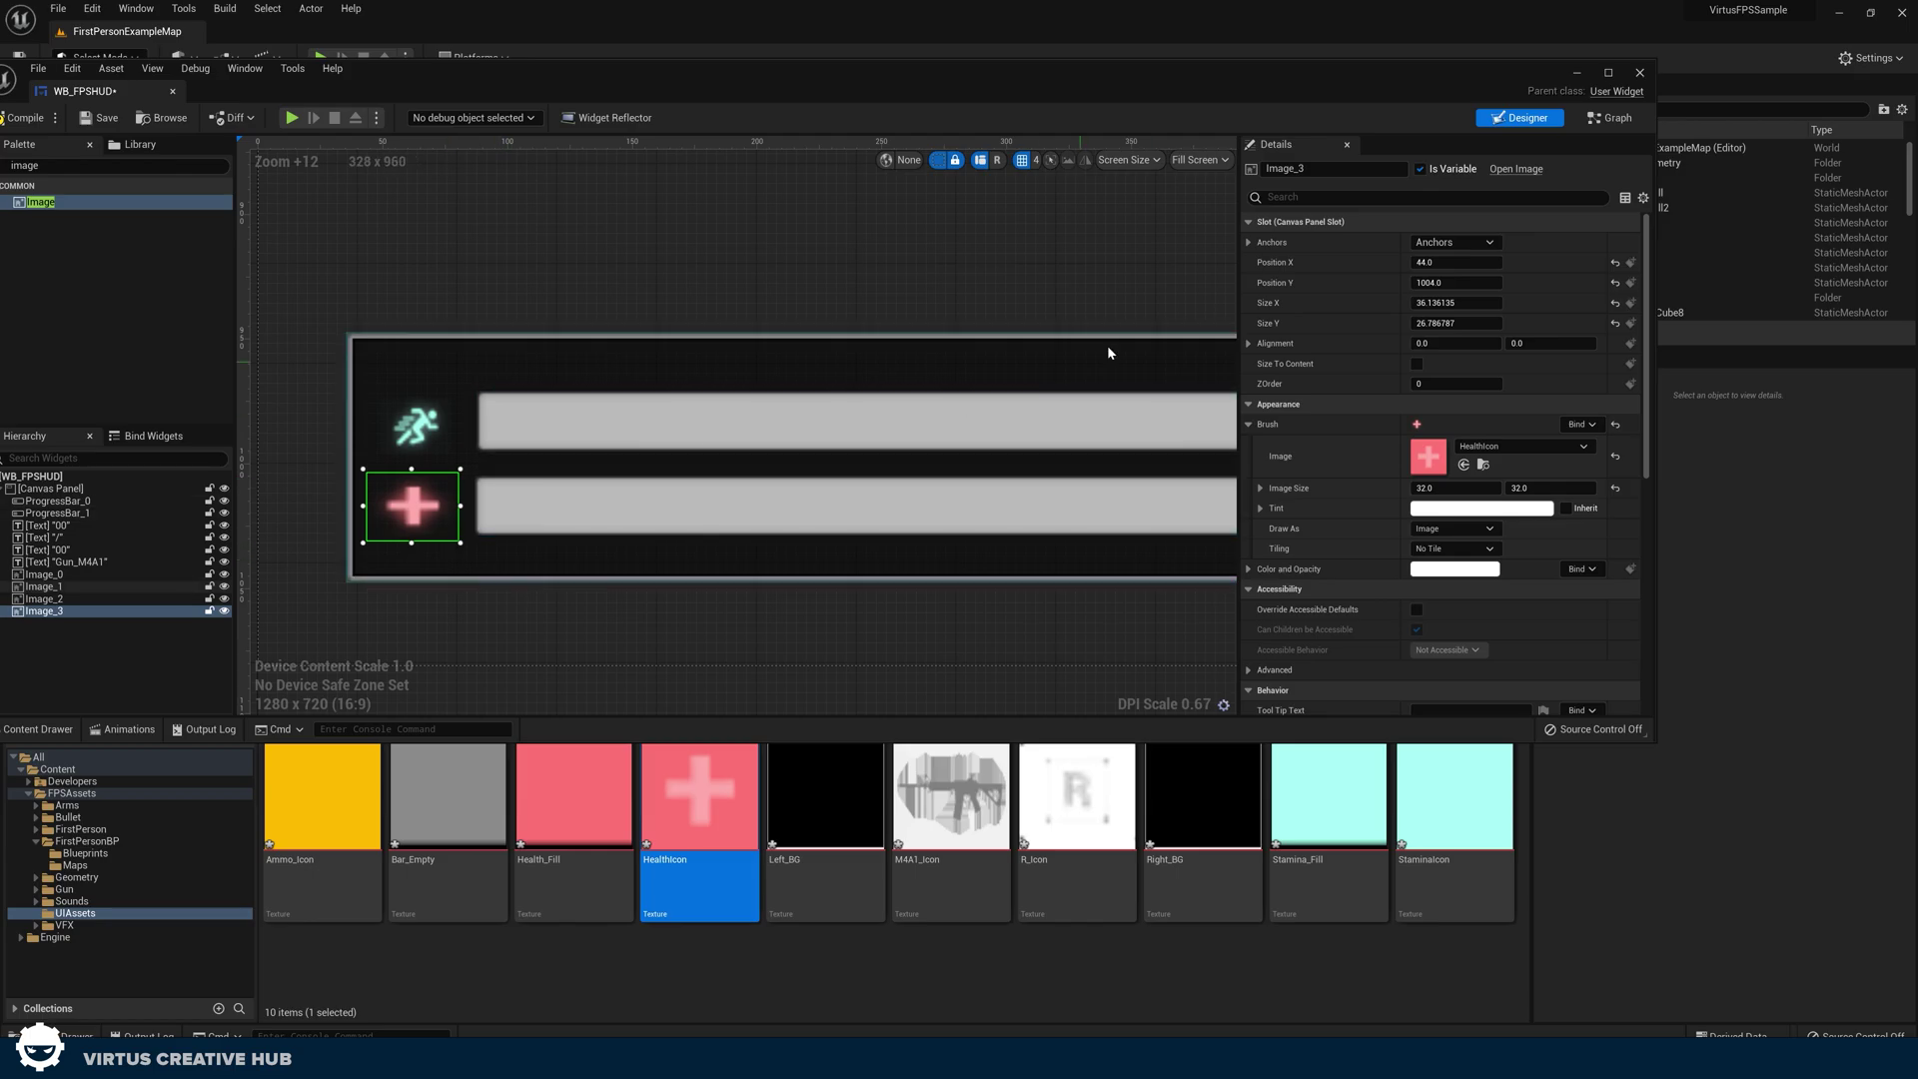
Anchor the health icon, stamina icon and bars background to the bottom-left.
click(1436, 242)
click(1429, 376)
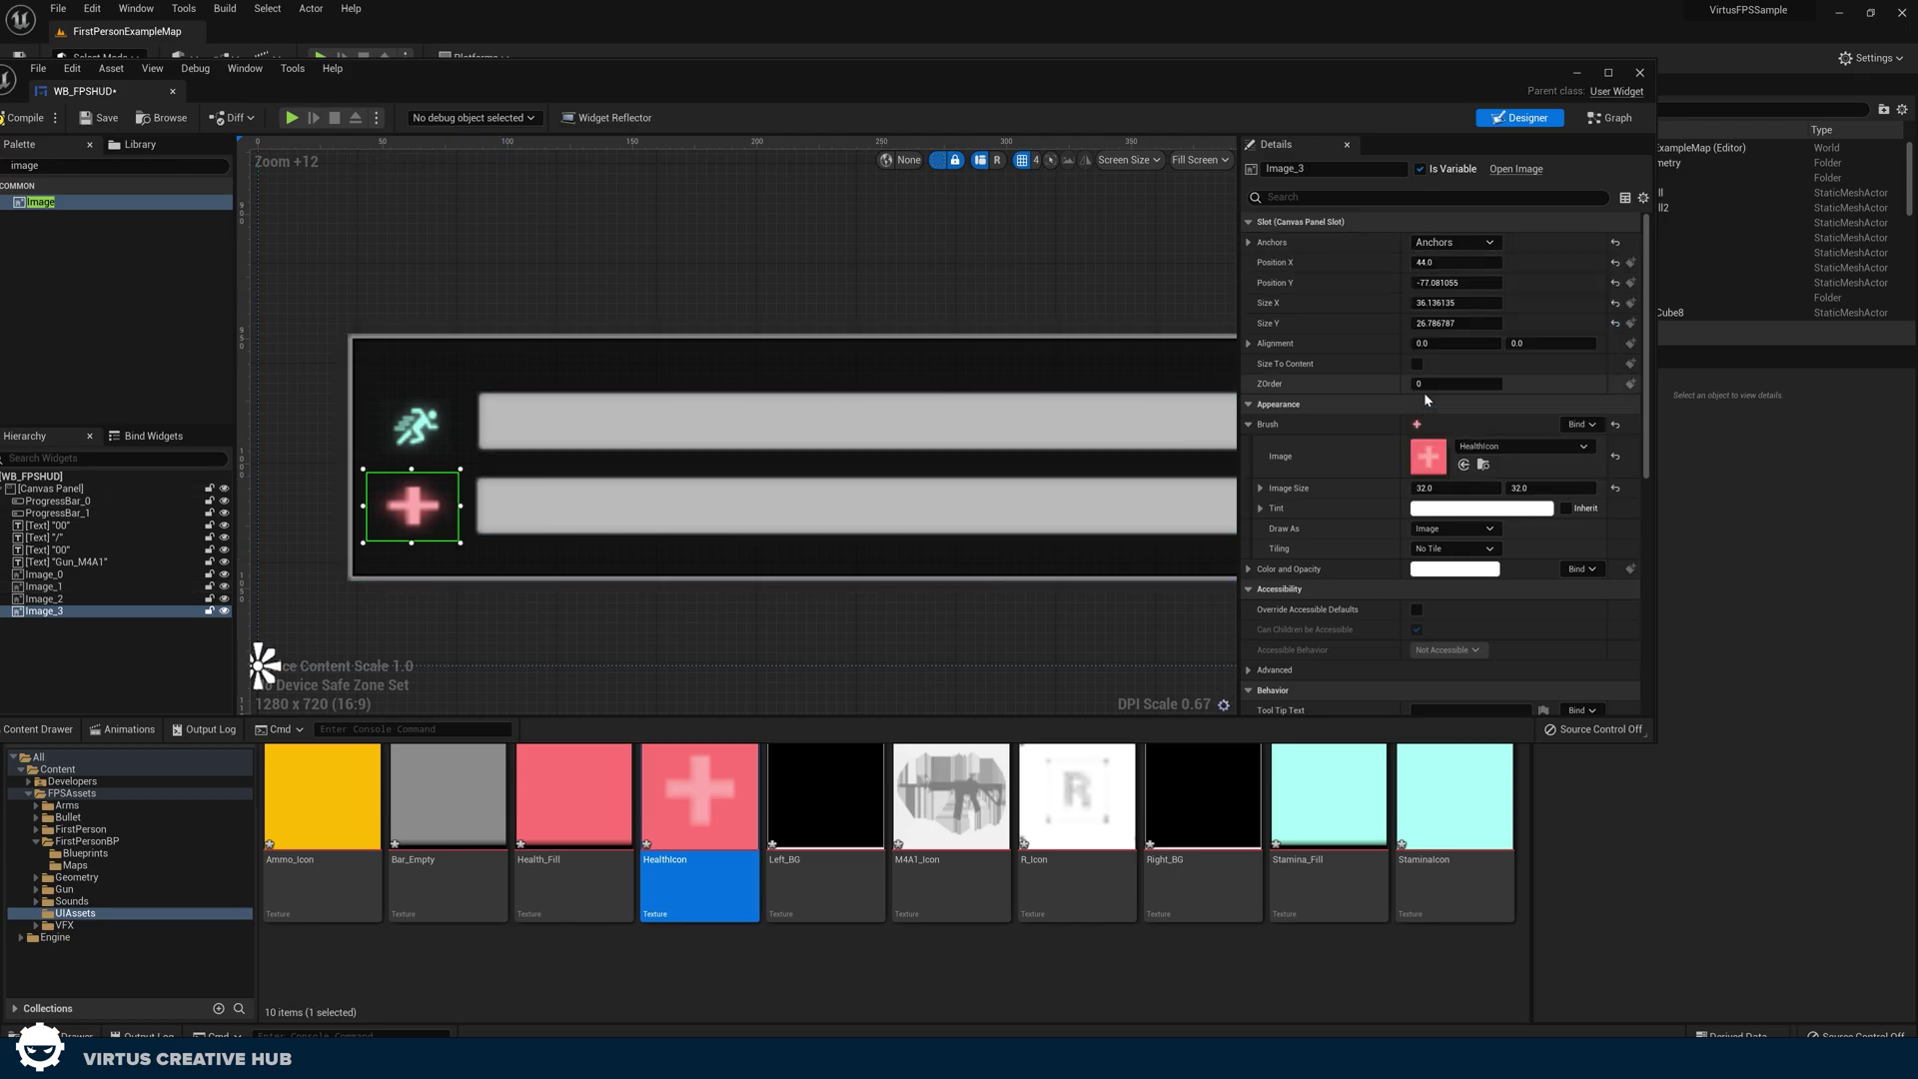
click(414, 424)
click(1429, 245)
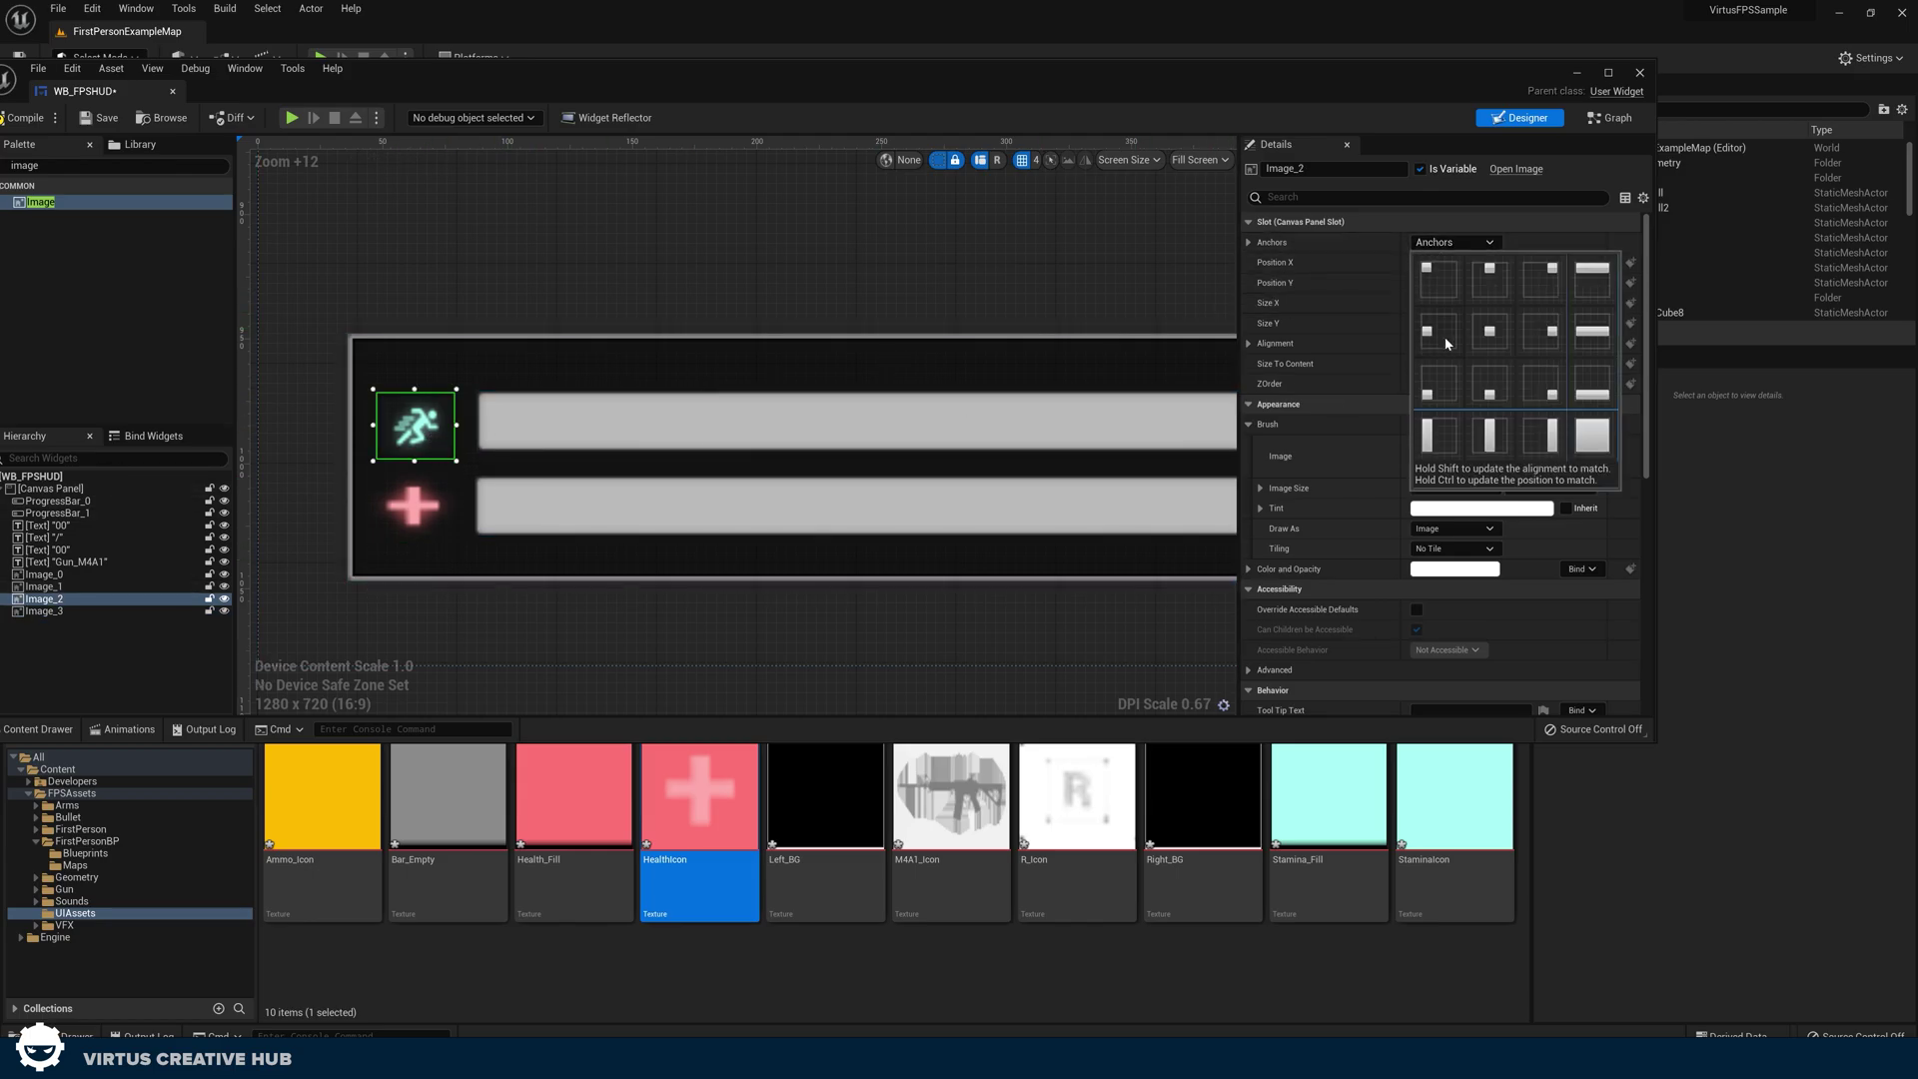
click(1429, 376)
click(1010, 367)
click(1436, 244)
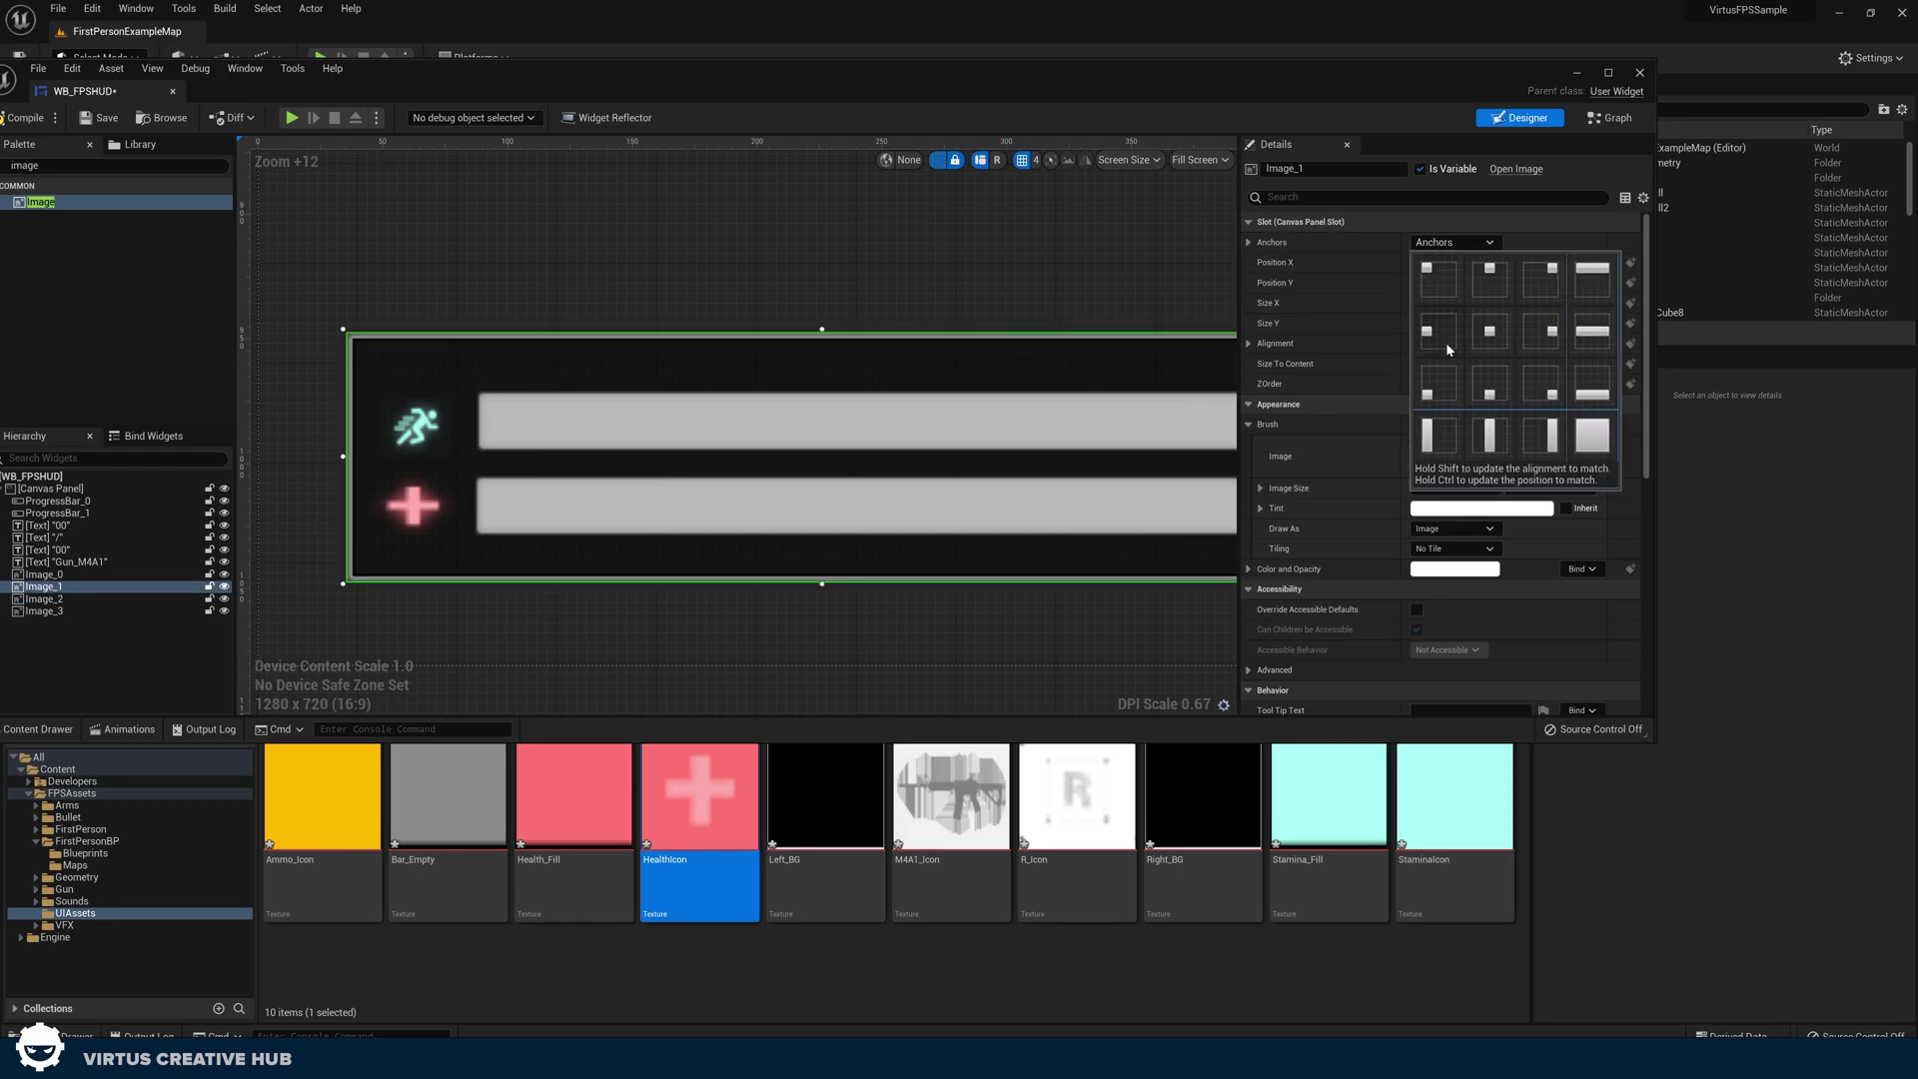
click(1431, 379)
Compile WB_FPSHUD and test the HUD in a Play session.
click(10, 119)
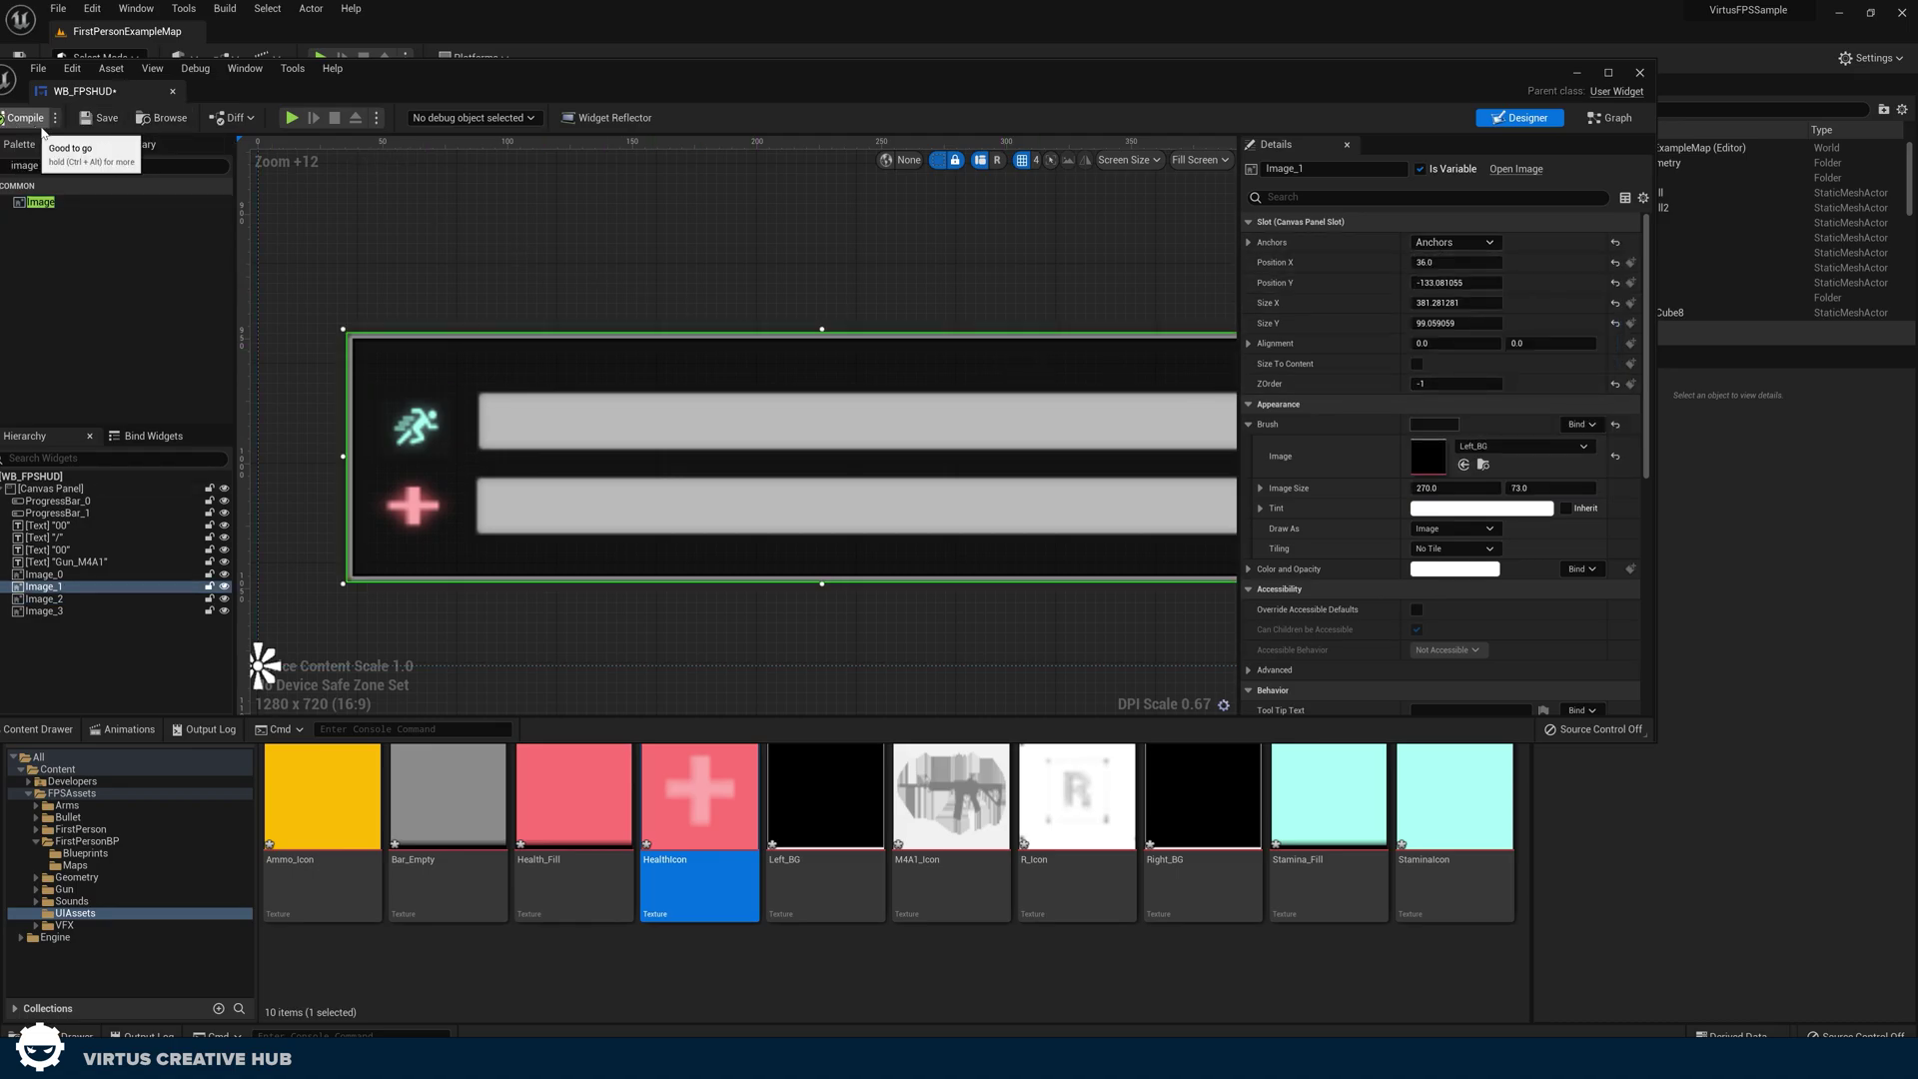
click(1576, 73)
click(320, 58)
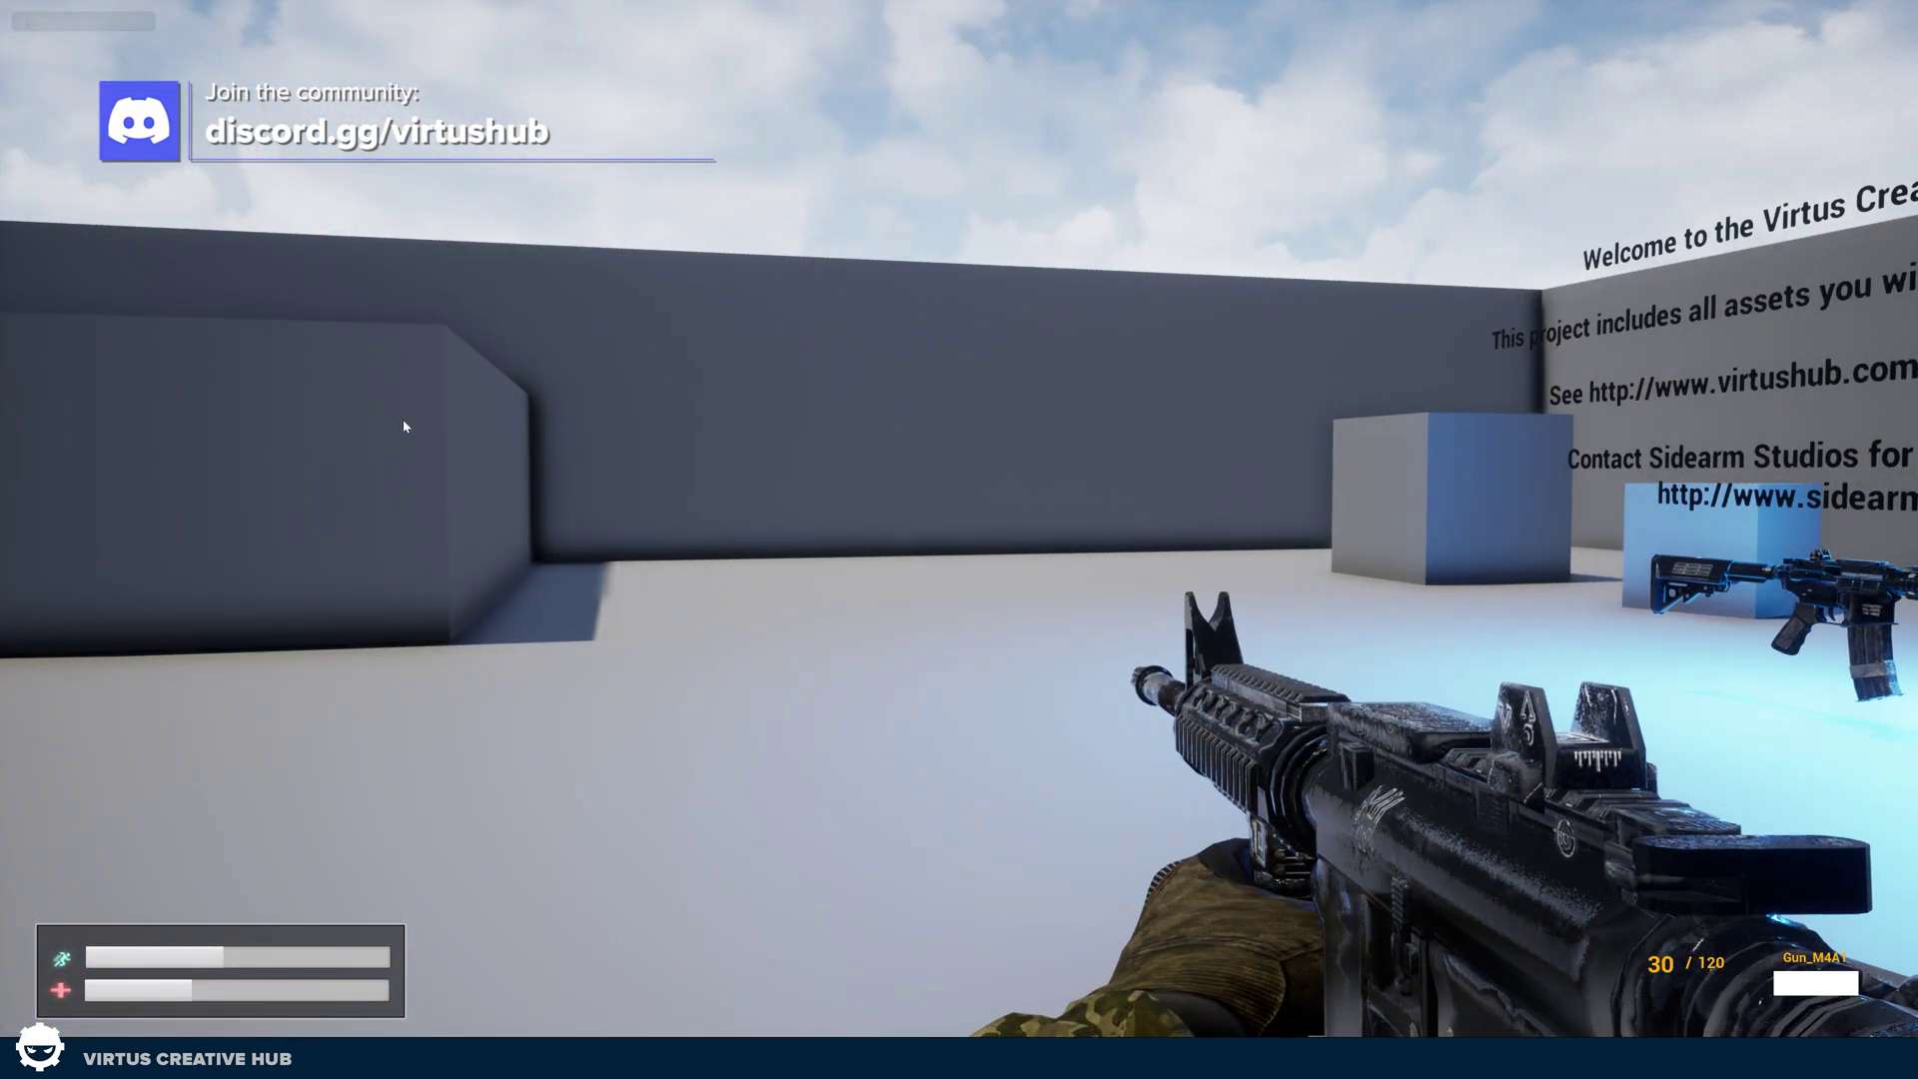
key(Escape)
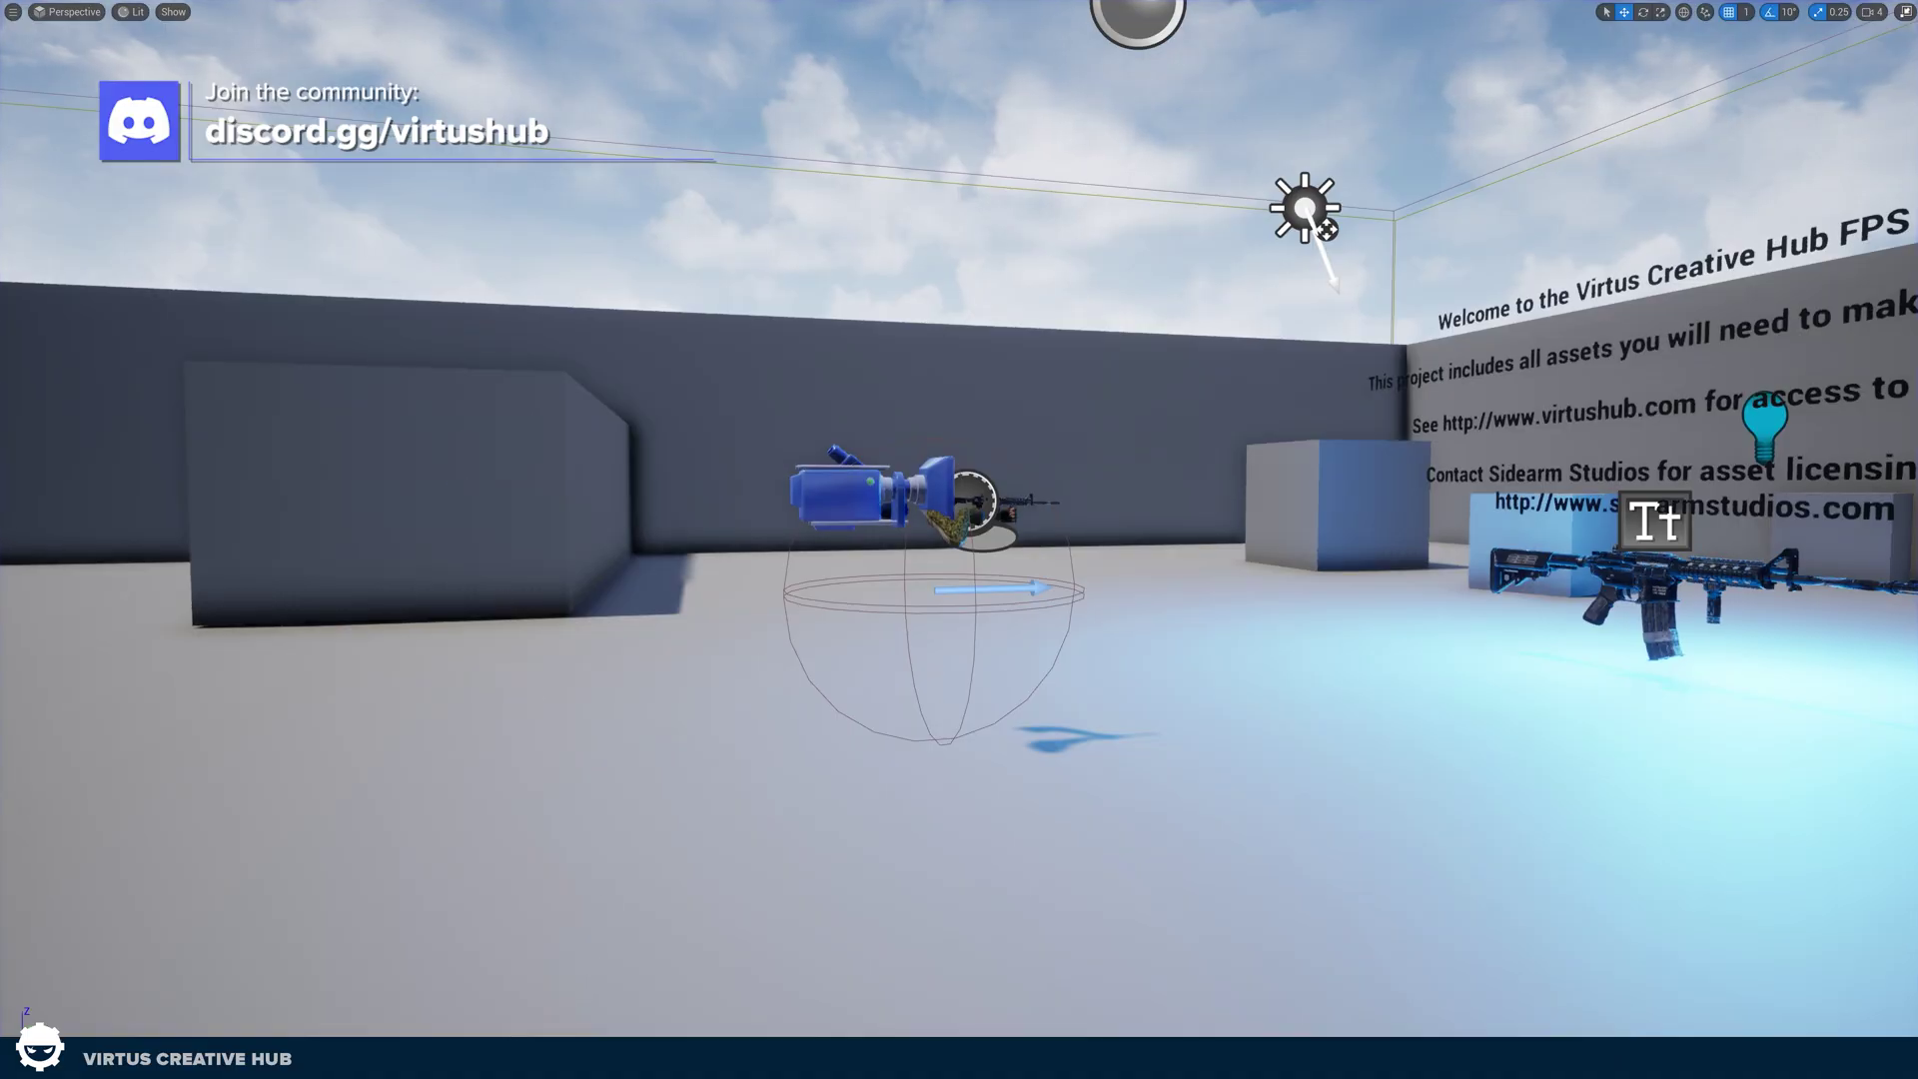
Reopen WB_FPSHUD from FirstPersonBP > Blueprints and bring the ammo text into view.
key(F11)
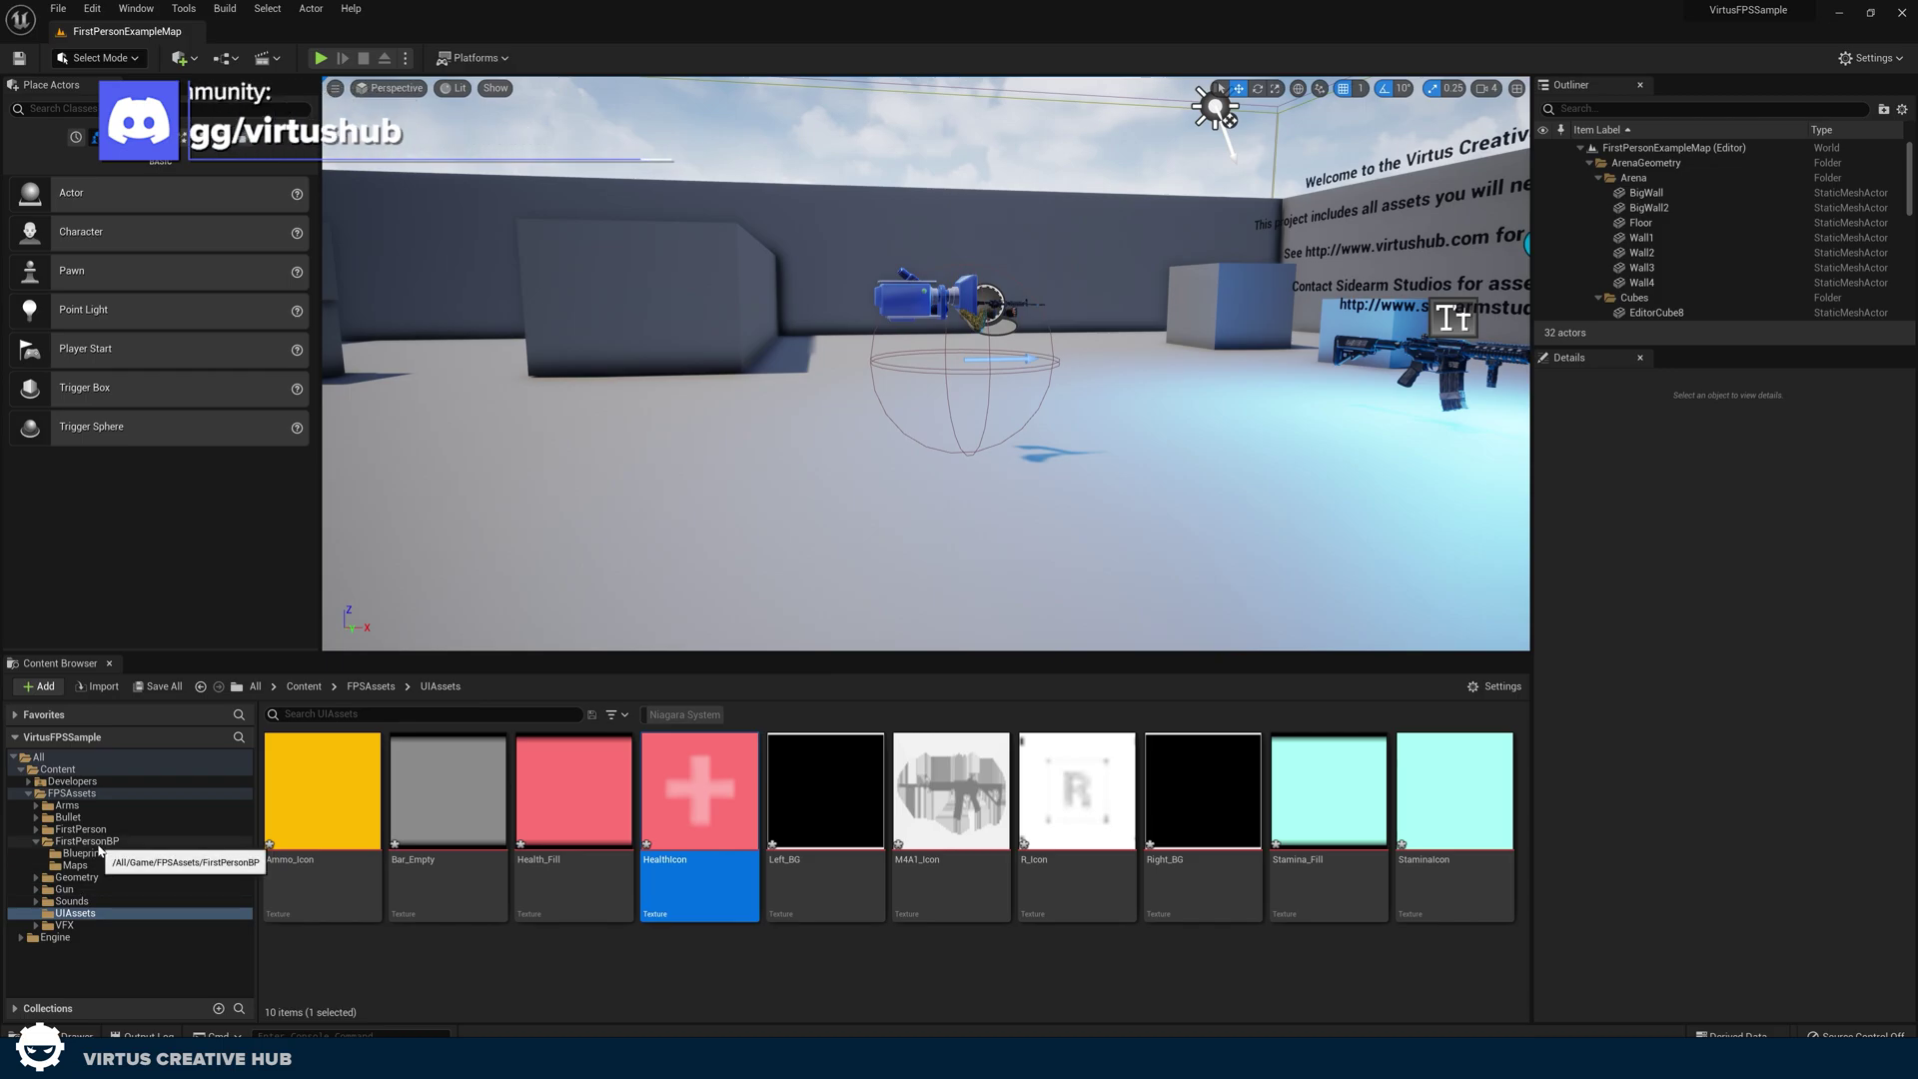
click(100, 848)
click(84, 853)
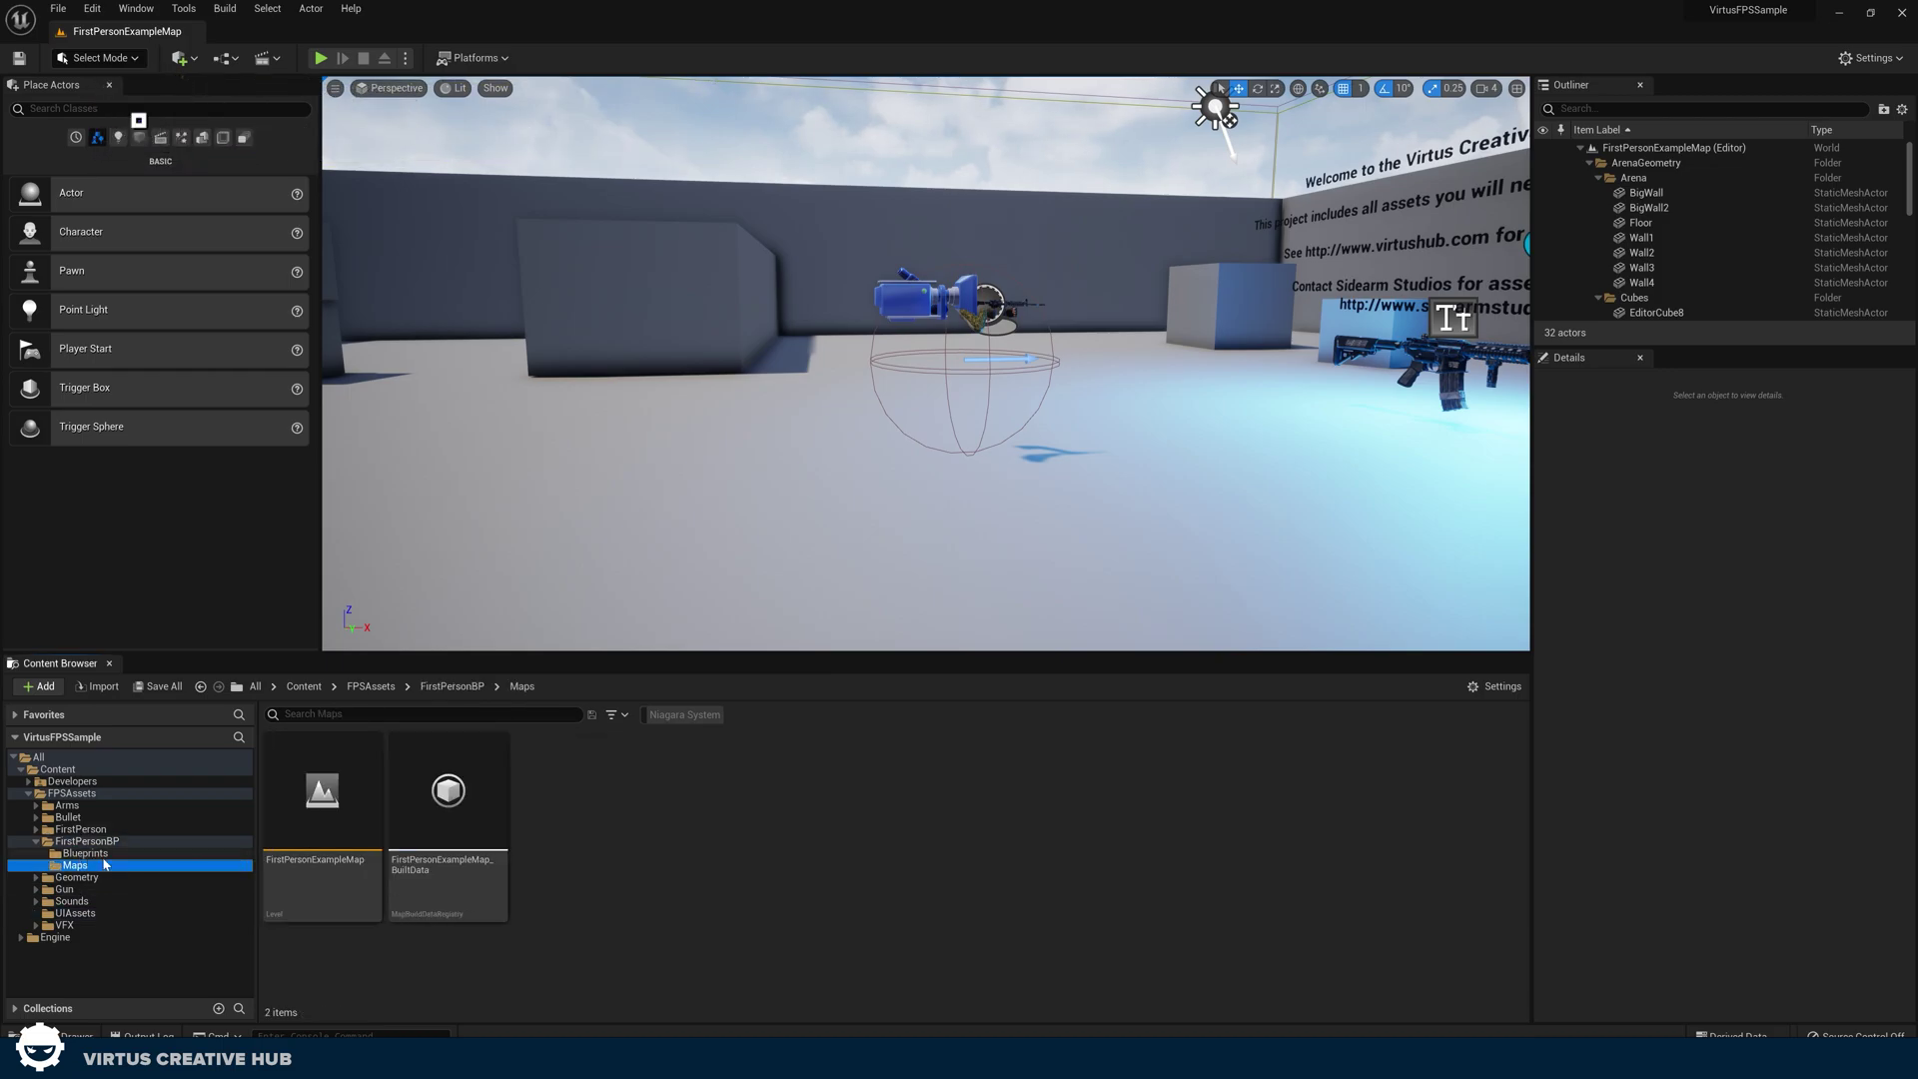
double_click(909, 857)
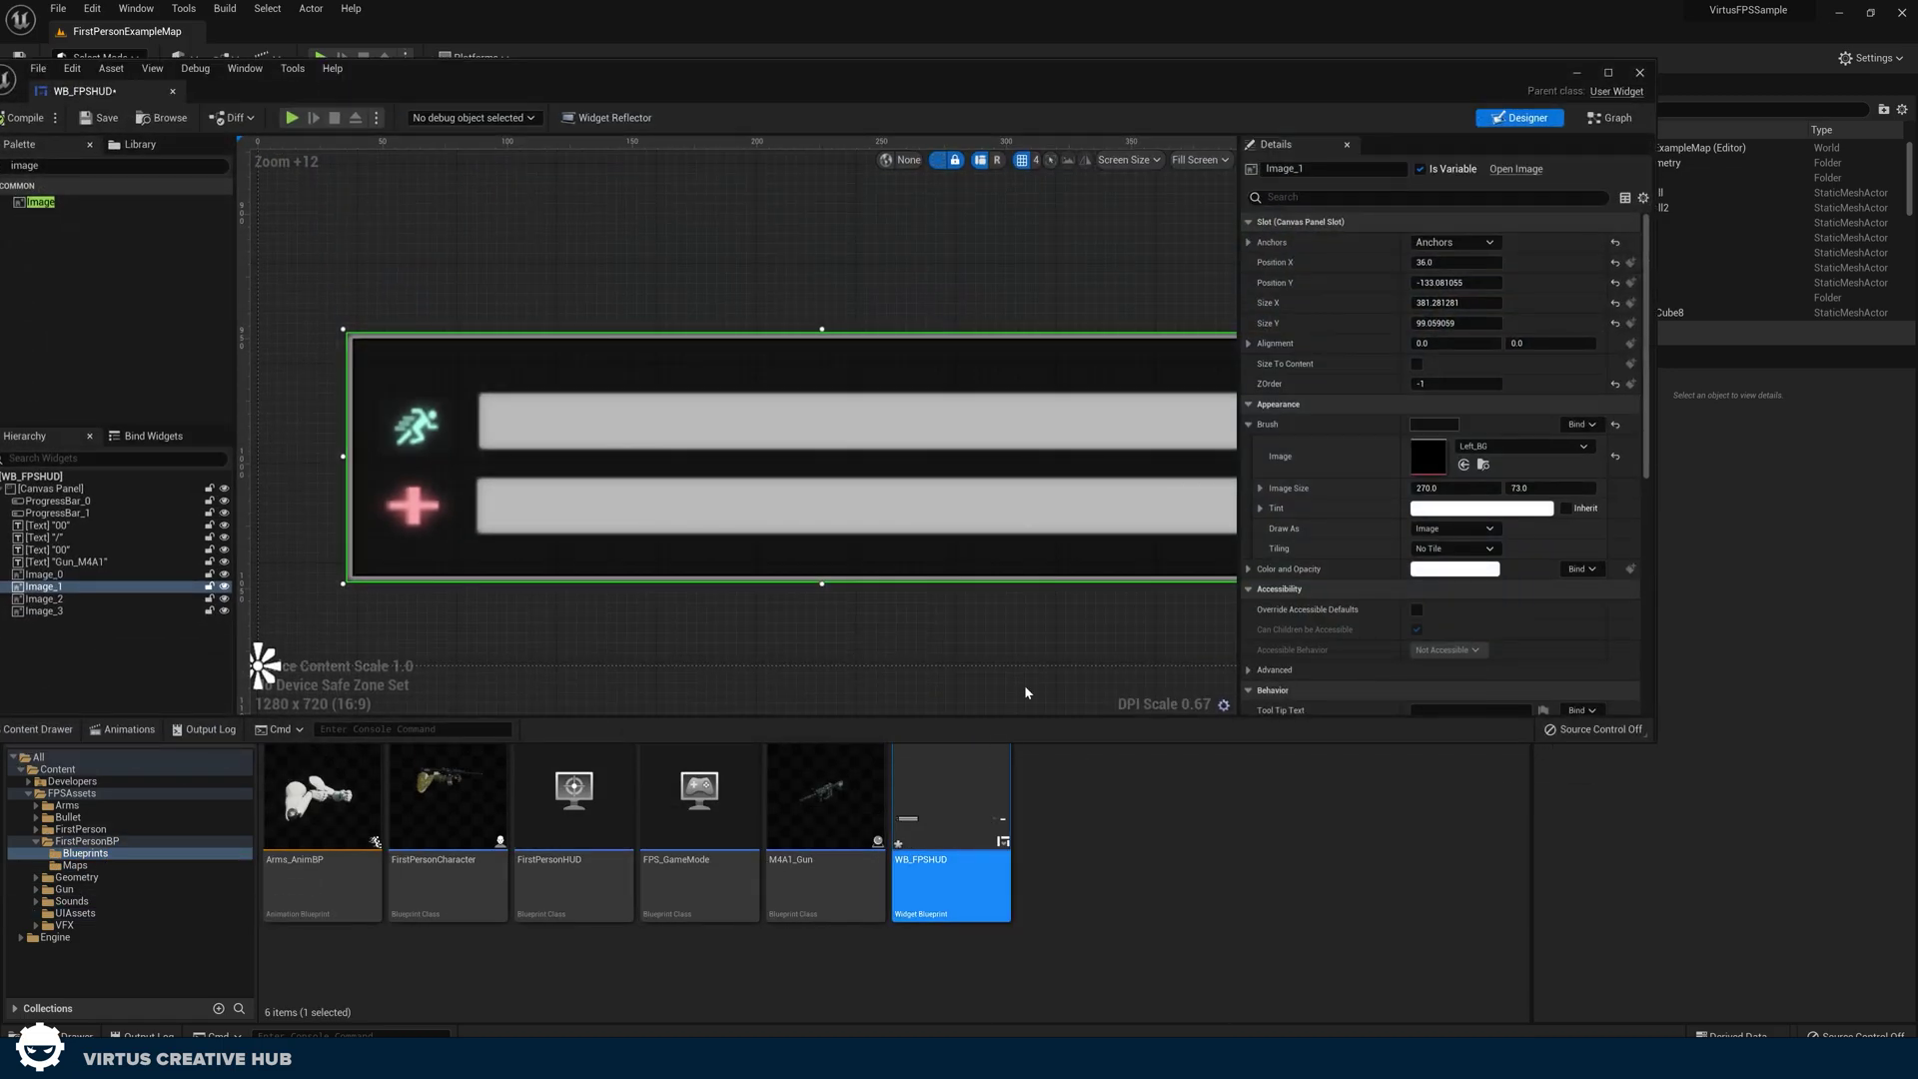
scroll(1009, 566, up, 14)
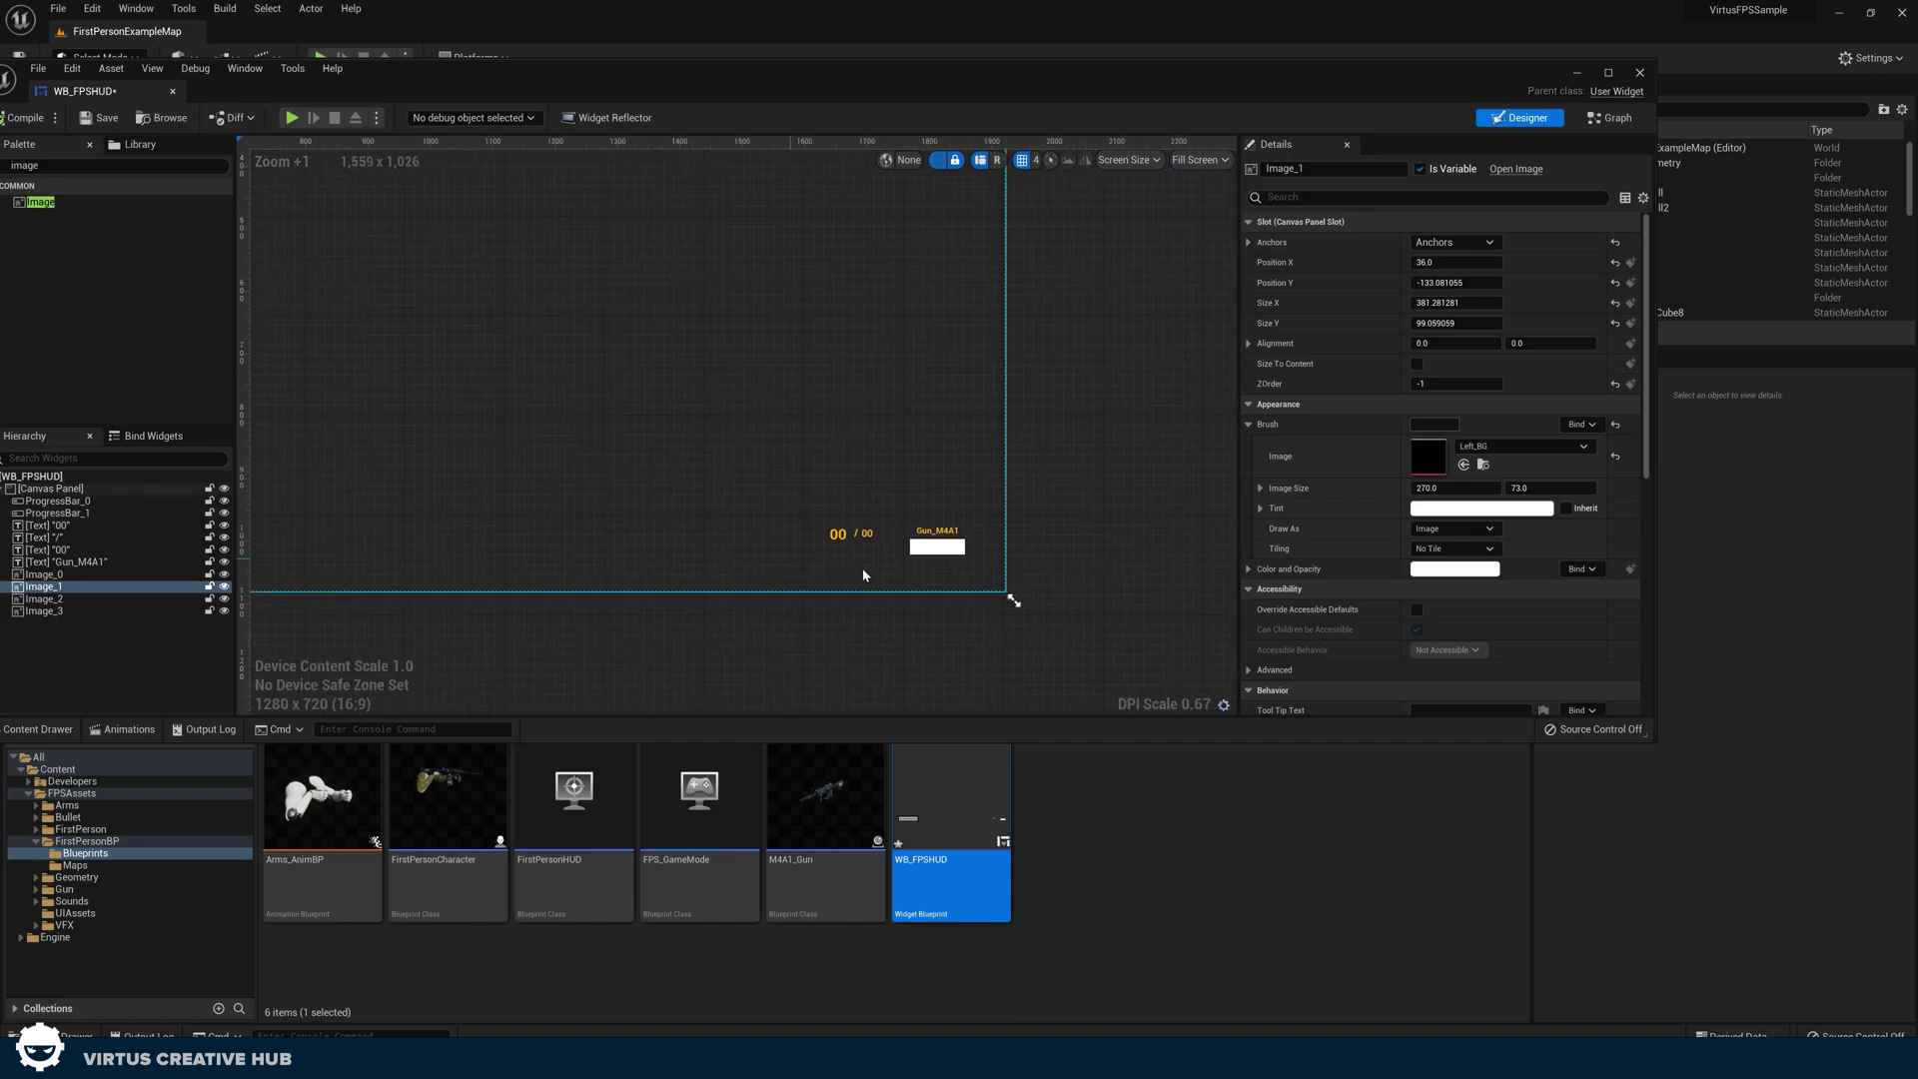
scroll(570, 490, down, 6)
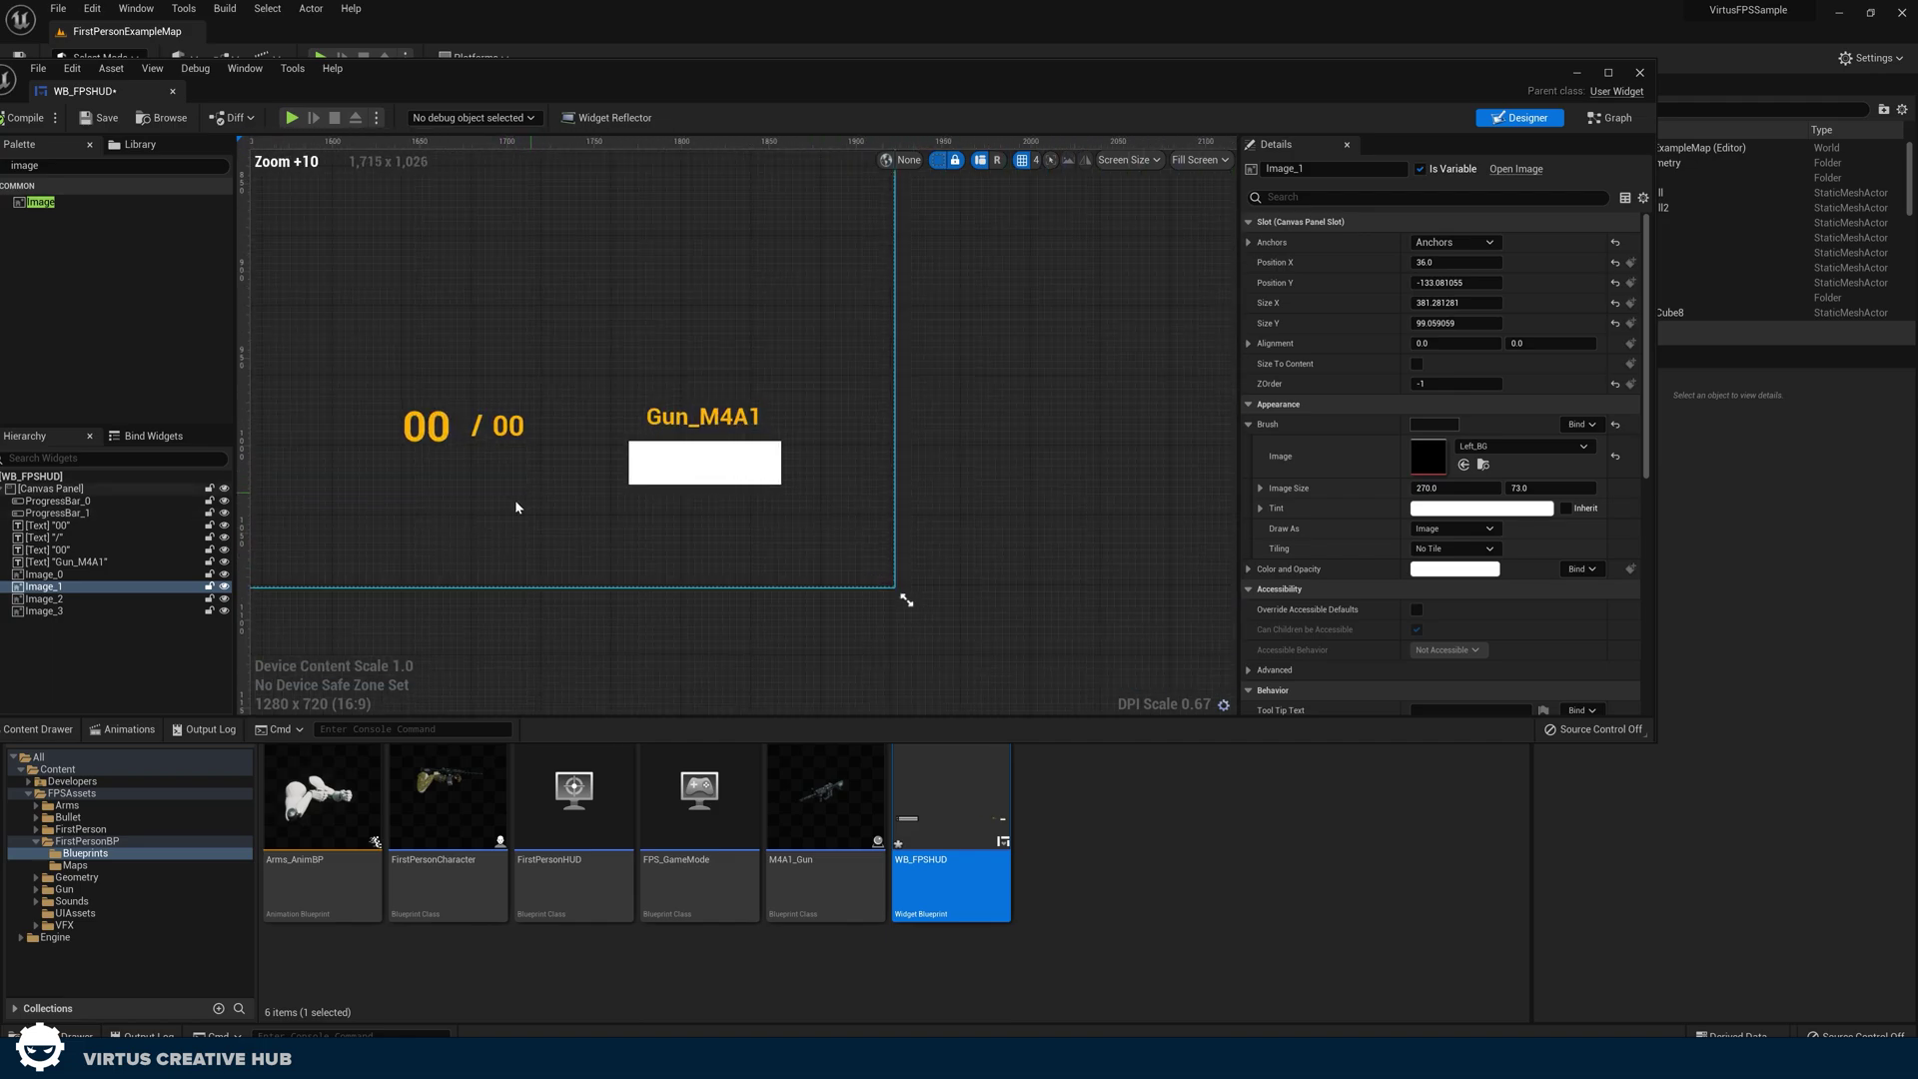
right_drag(519, 505, 719, 545)
Add an image textured with Right_BG and stretch it around the ammo count and Gun_M4A1.
drag(56, 205, 771, 375)
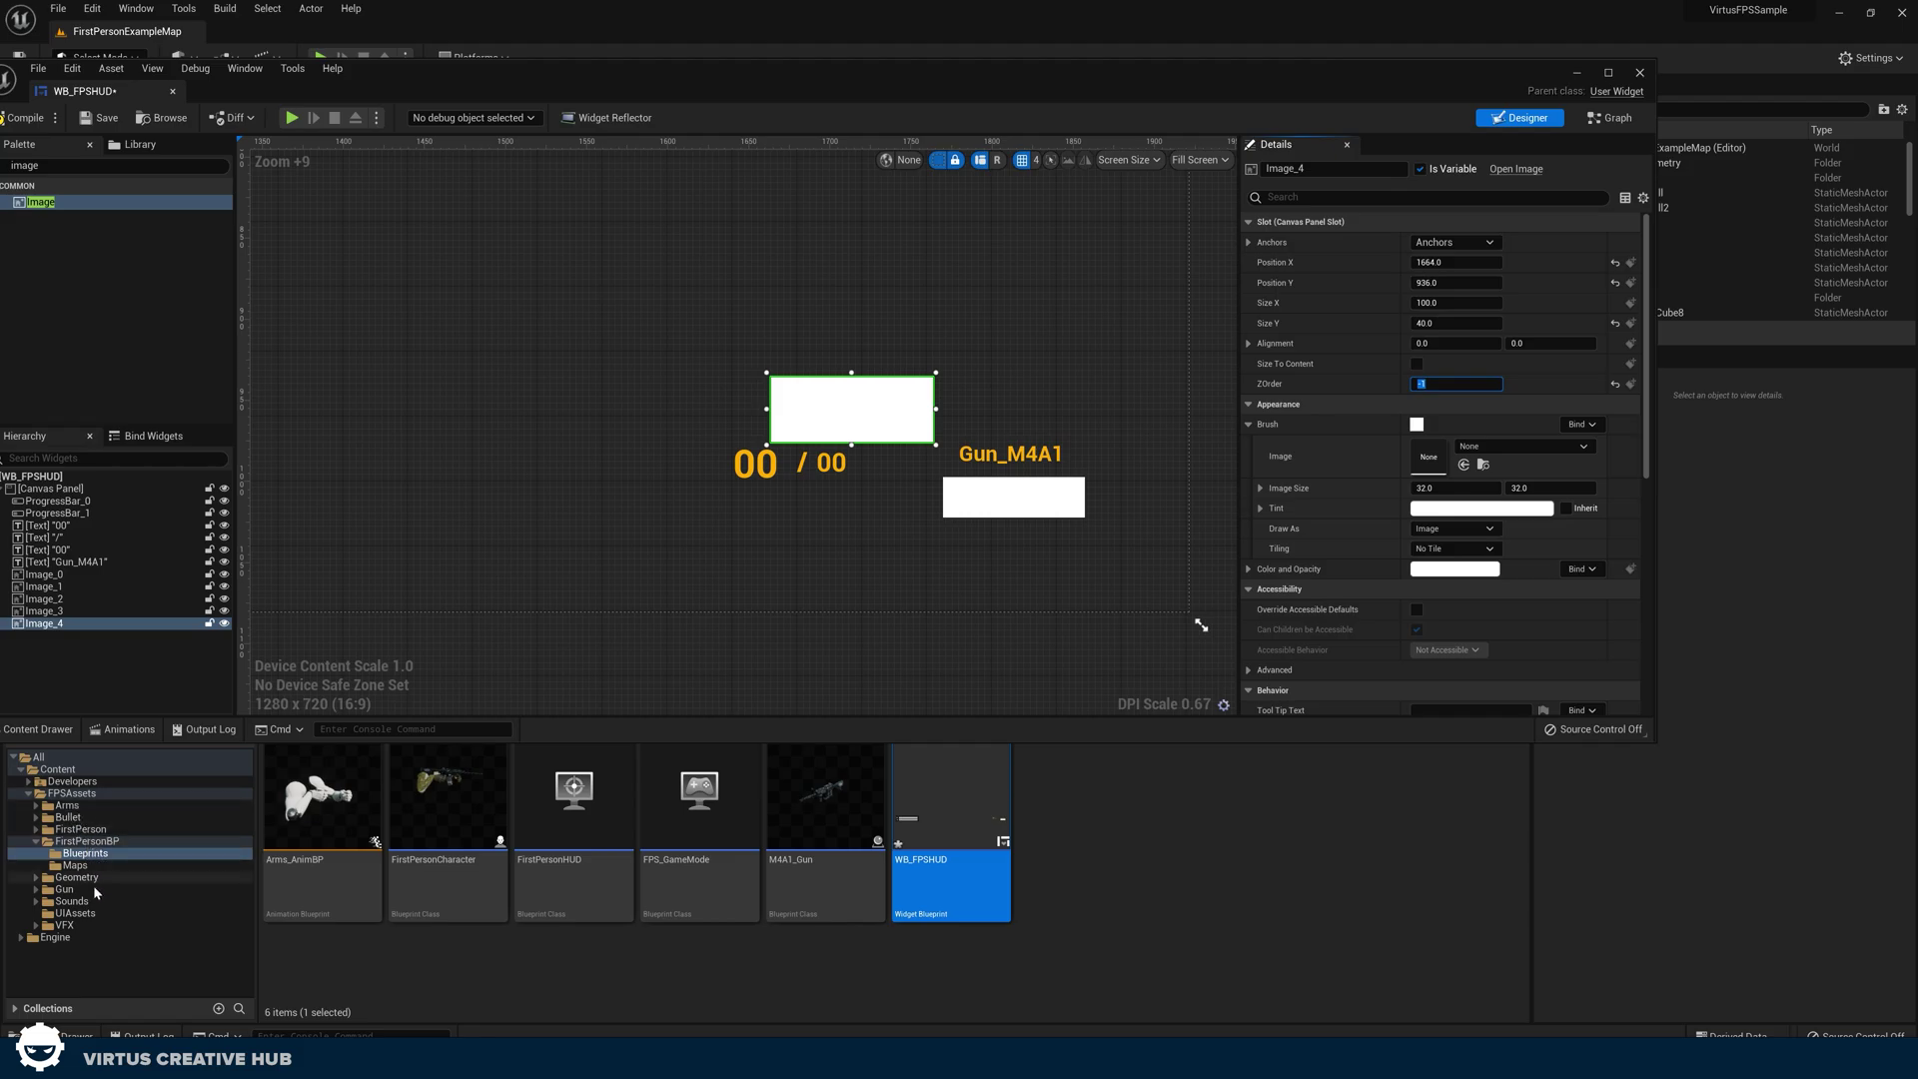
click(76, 913)
click(1189, 799)
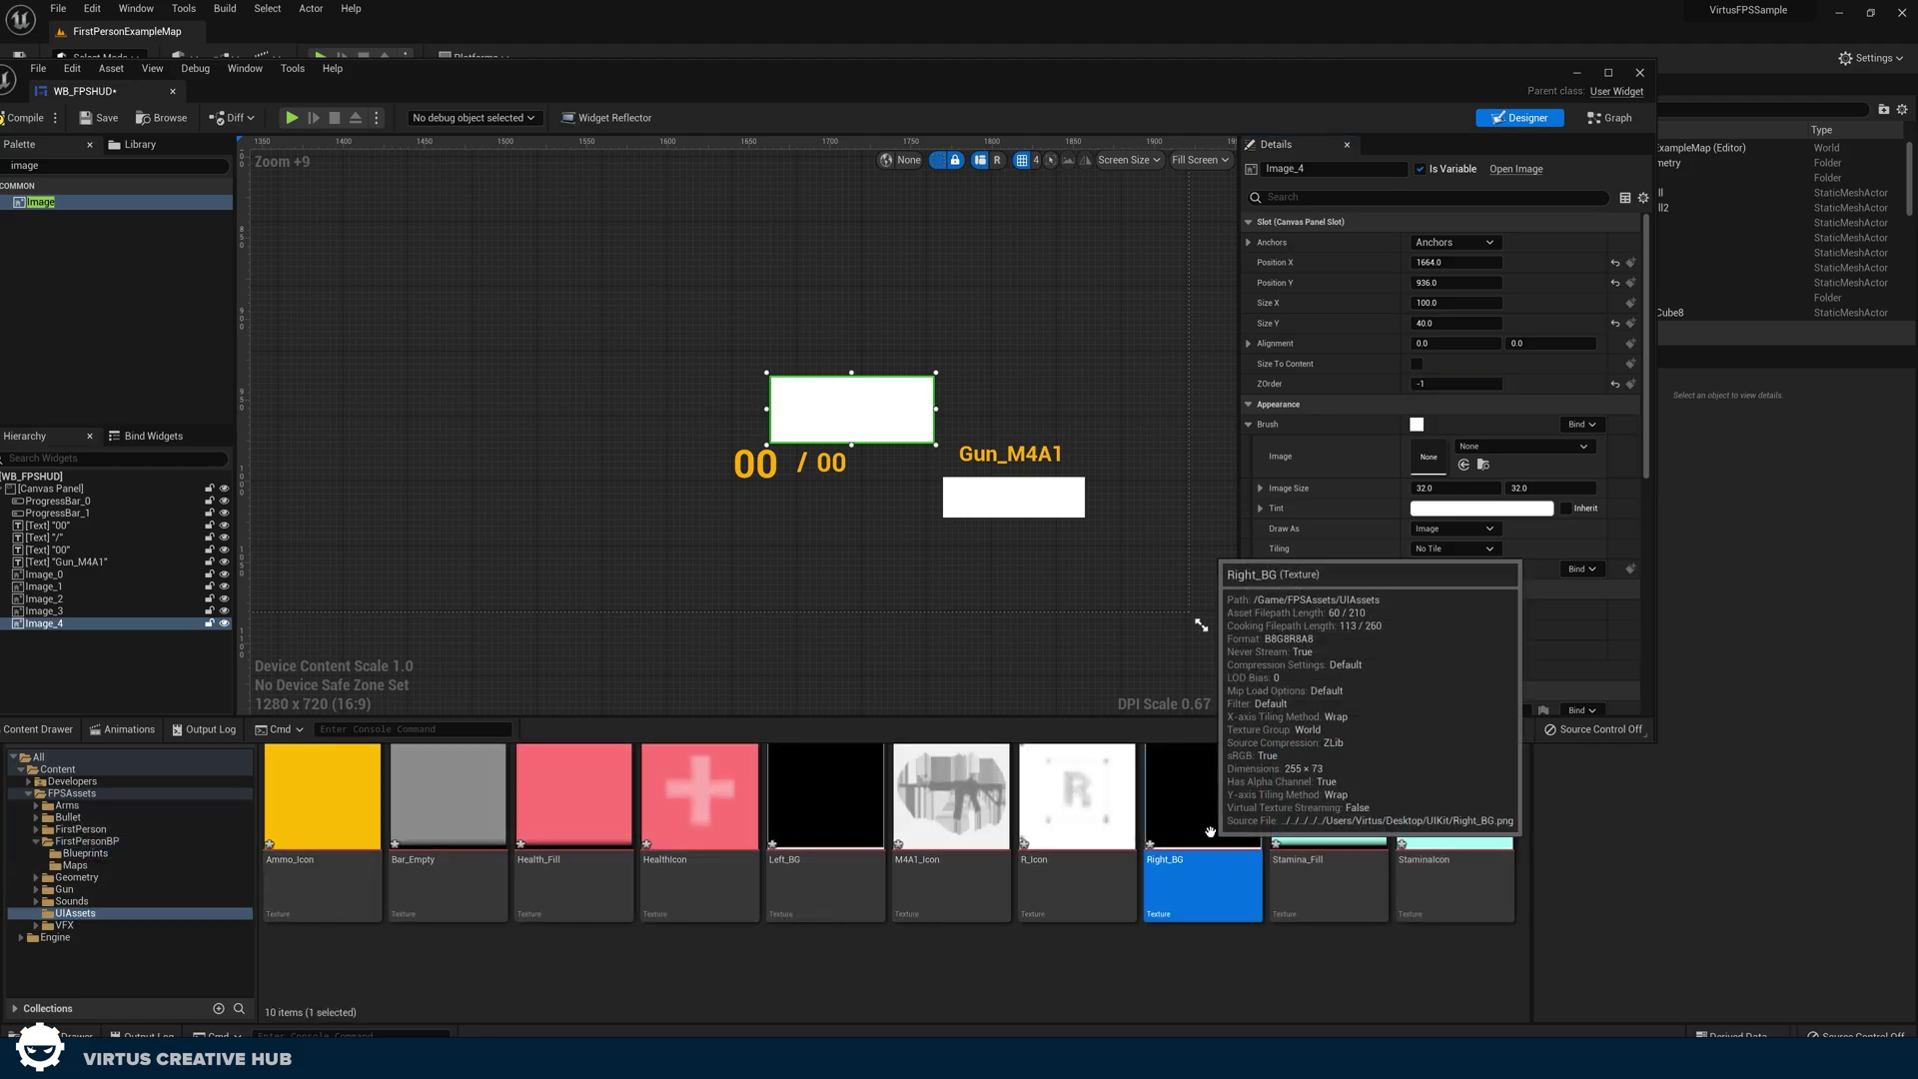
click(1464, 464)
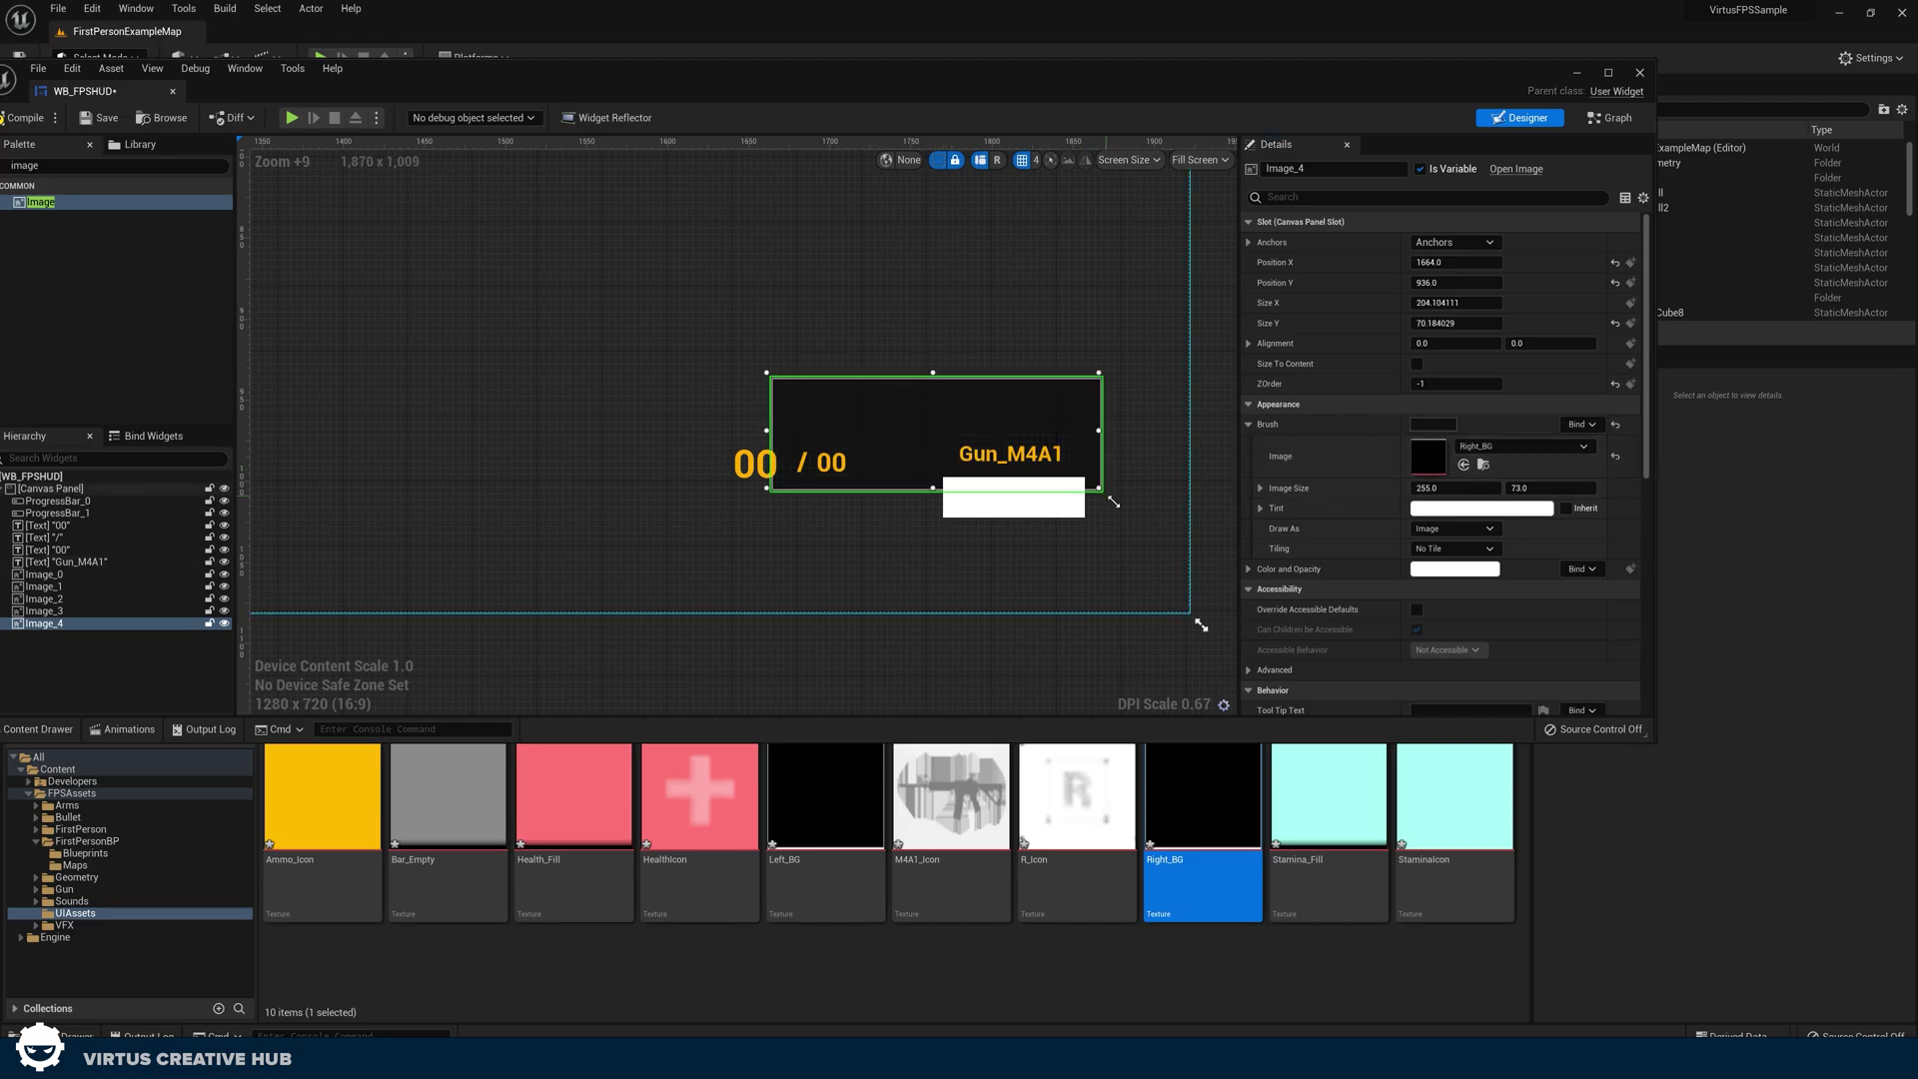
drag(1113, 501, 1125, 554)
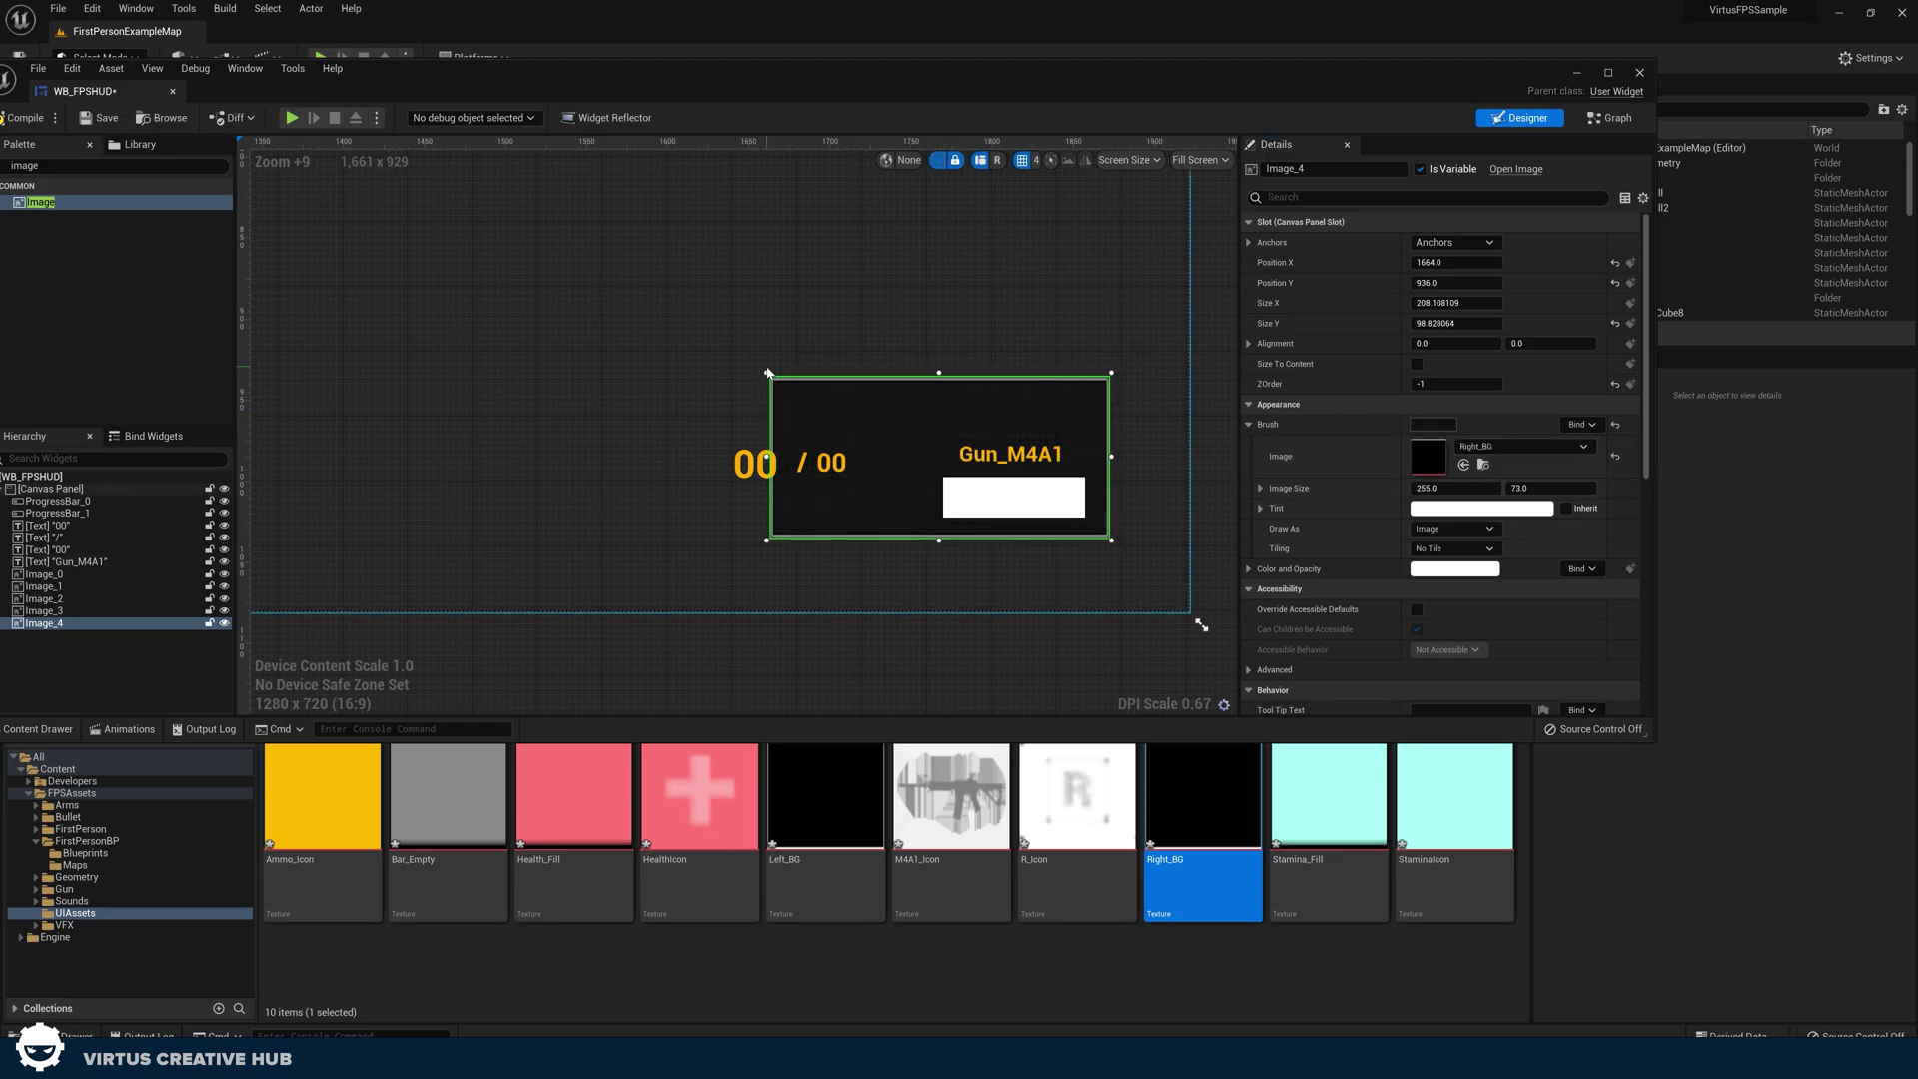
drag(767, 372, 649, 415)
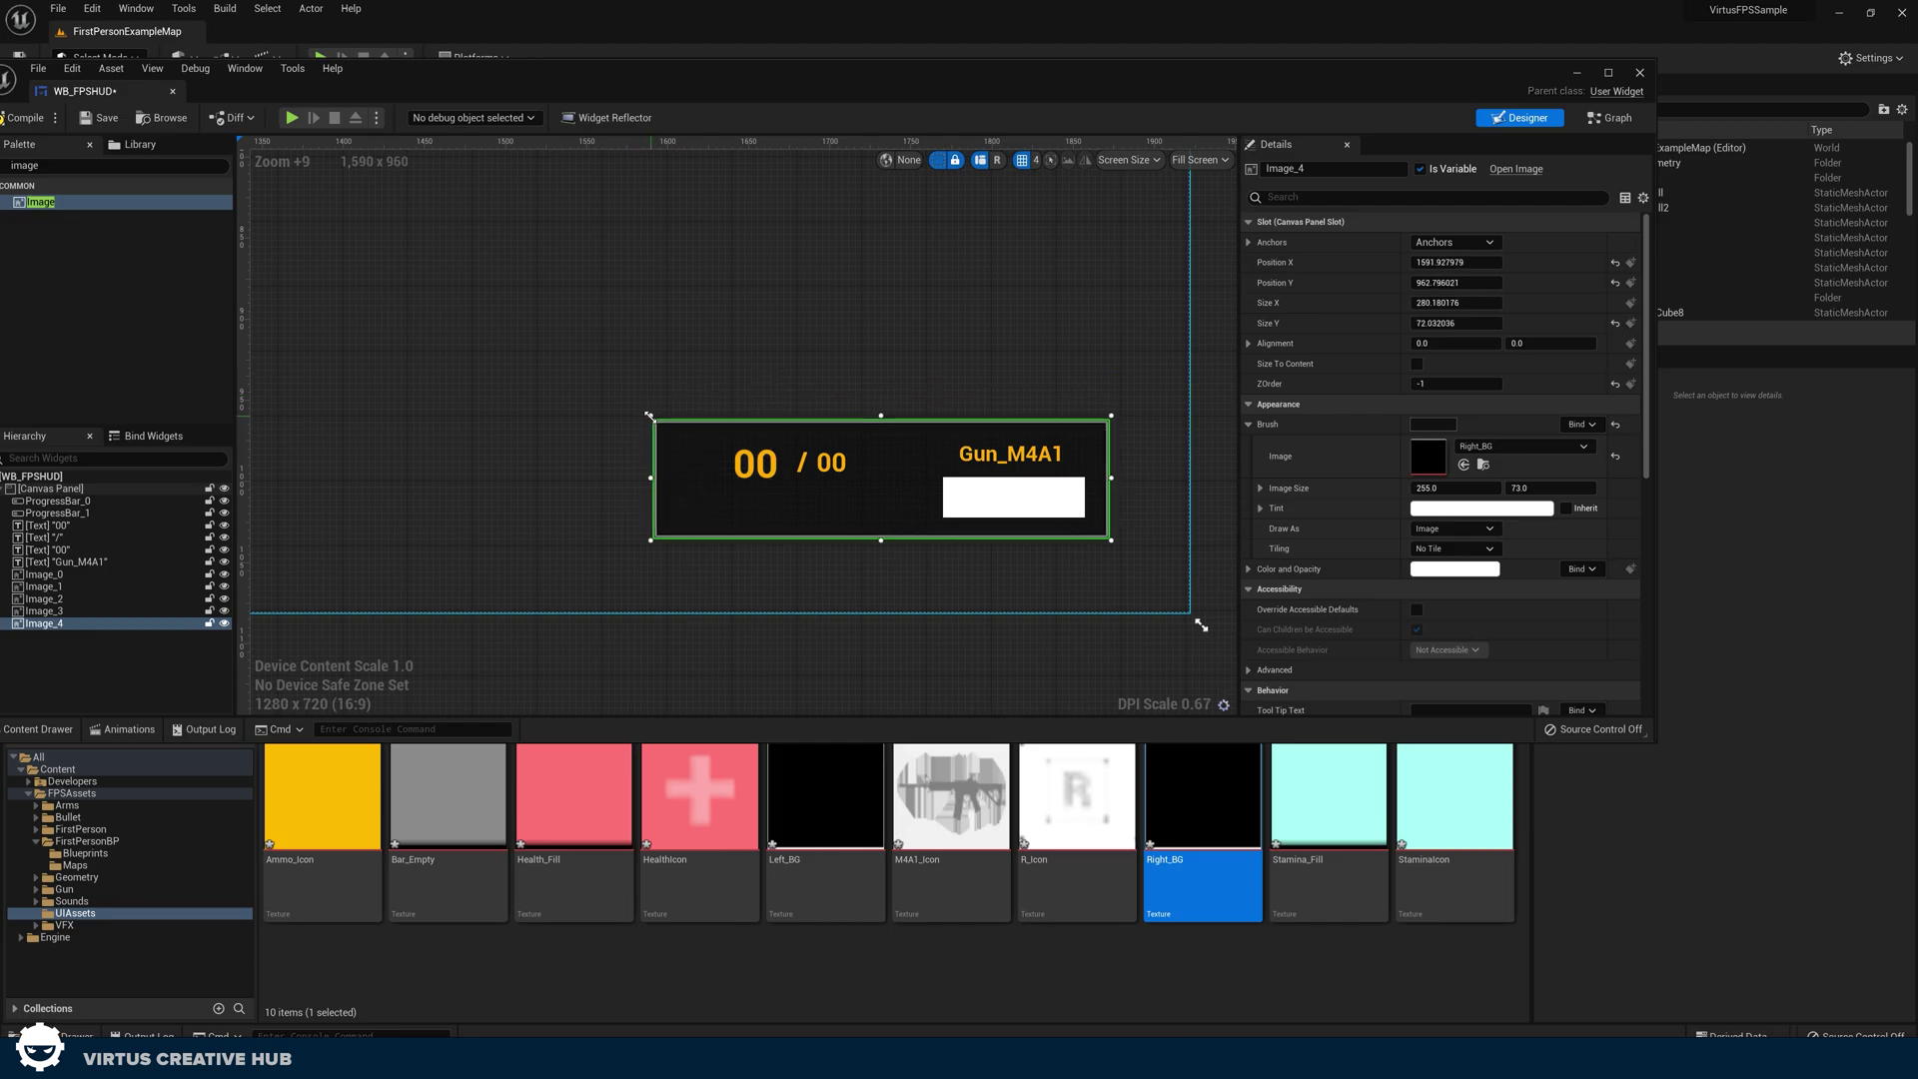
Select the bars panel background Image_1 to read its Size Y.
click(651, 316)
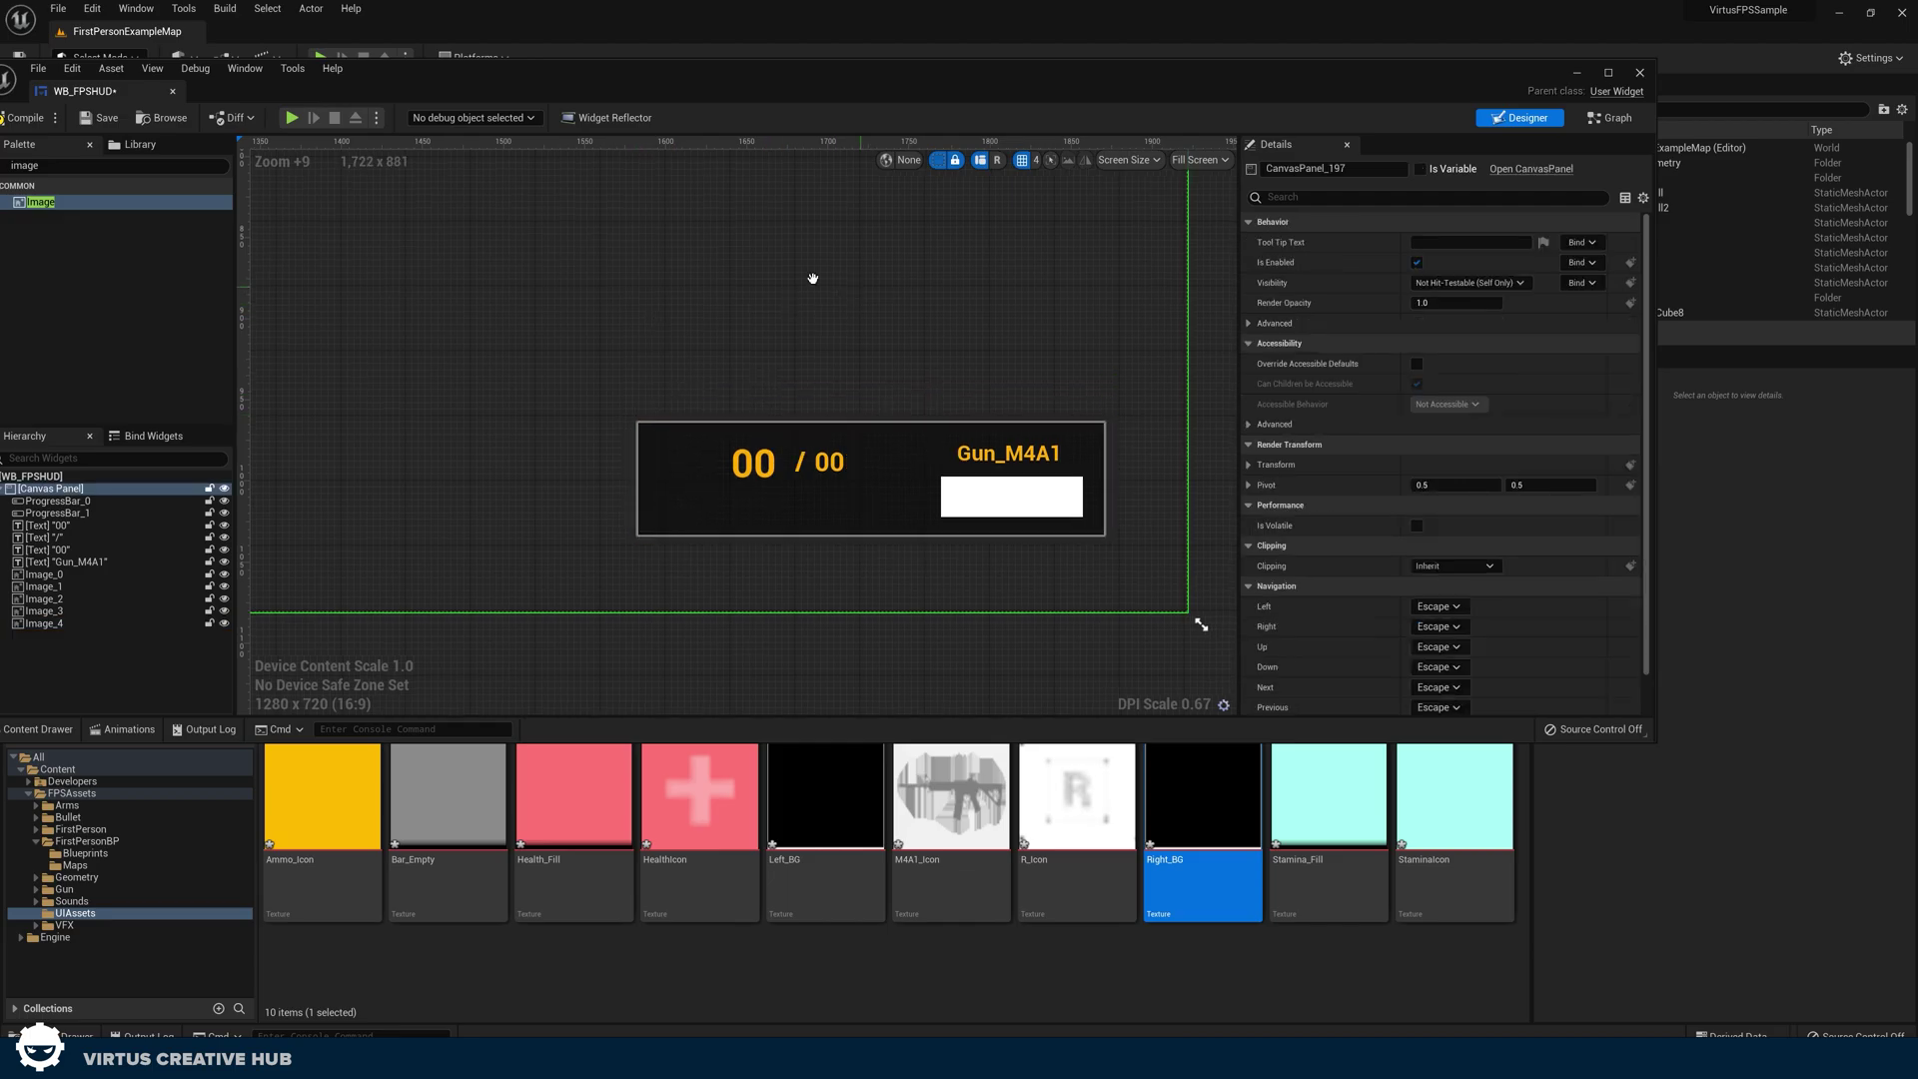
right_drag(812, 278, 796, 432)
click(796, 433)
right_drag(486, 564, 735, 564)
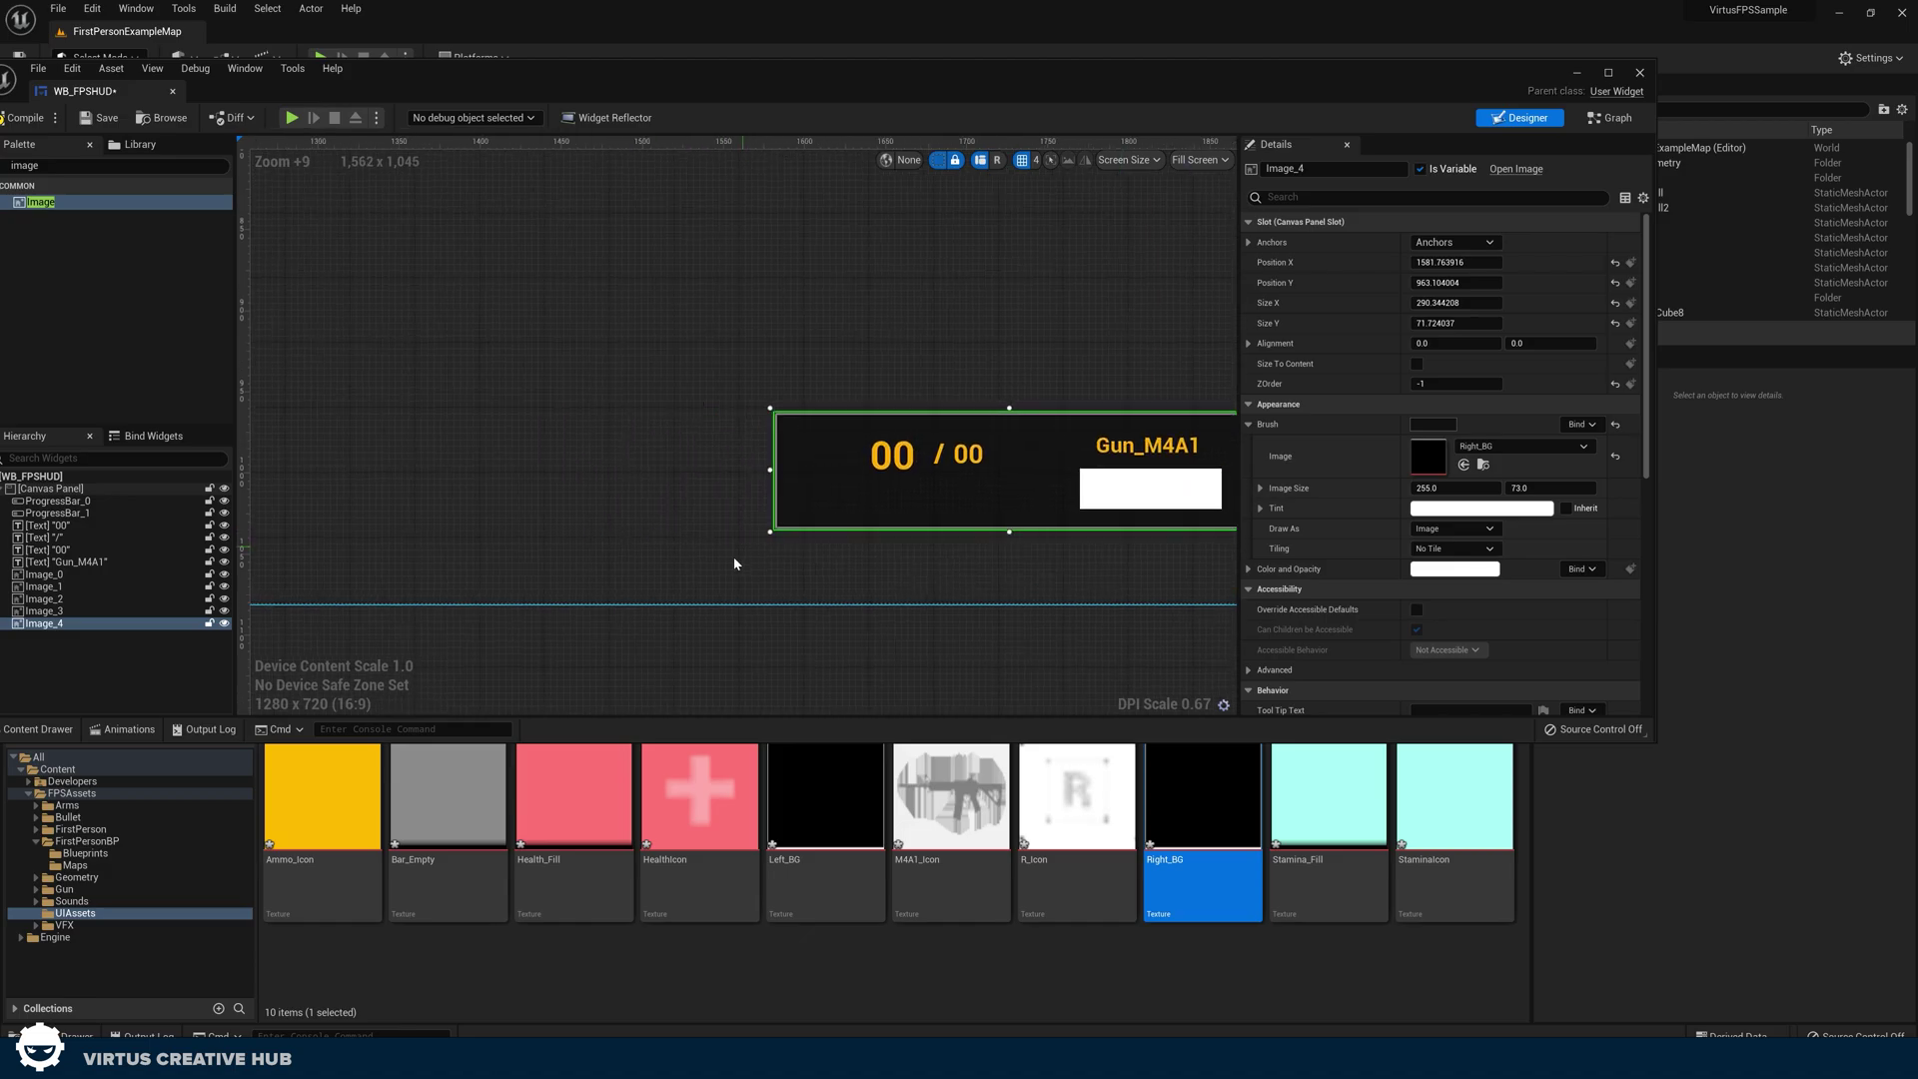
scroll(734, 564, down, 9)
scroll(630, 583, up, 5)
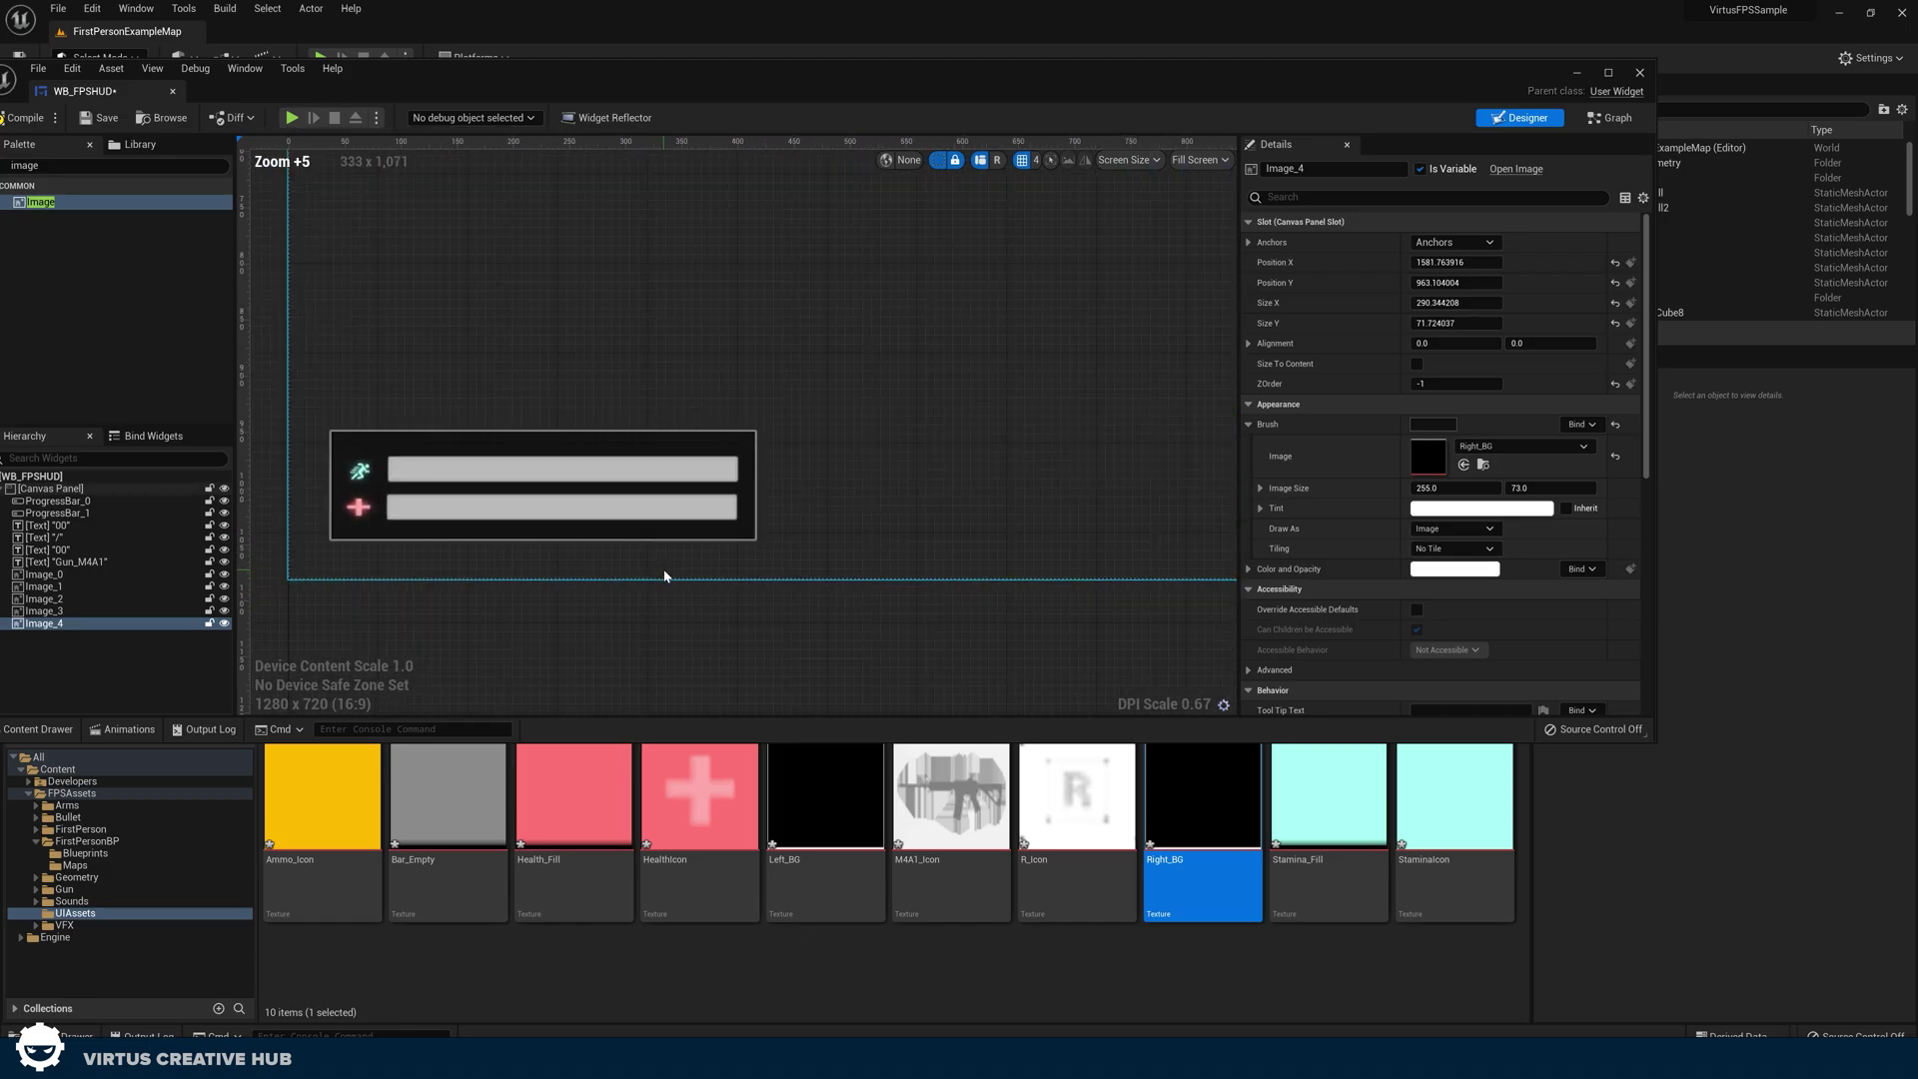
scroll(669, 569, up, 6)
click(740, 496)
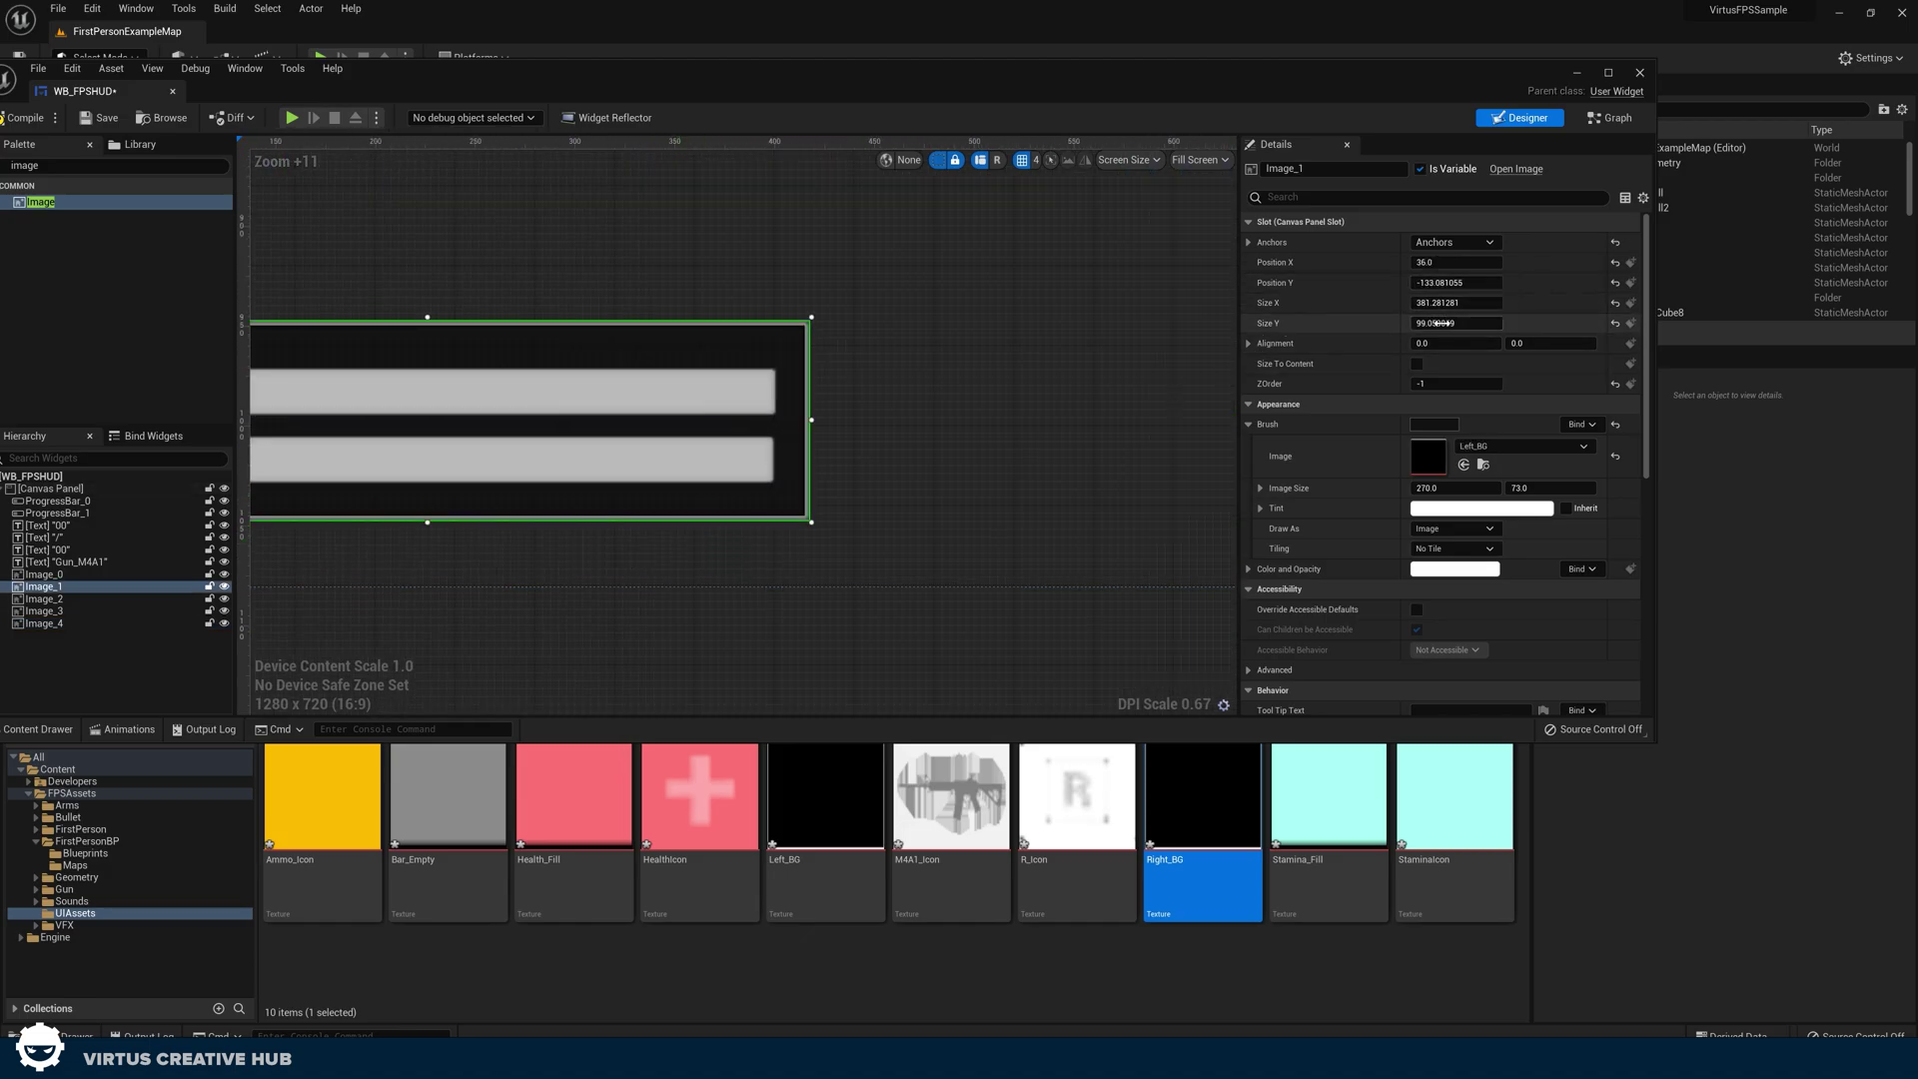
Set the ammo backdrop Image_4's Size Y to 99.059059 and compare both panels.
scroll(399, 450, down, 10)
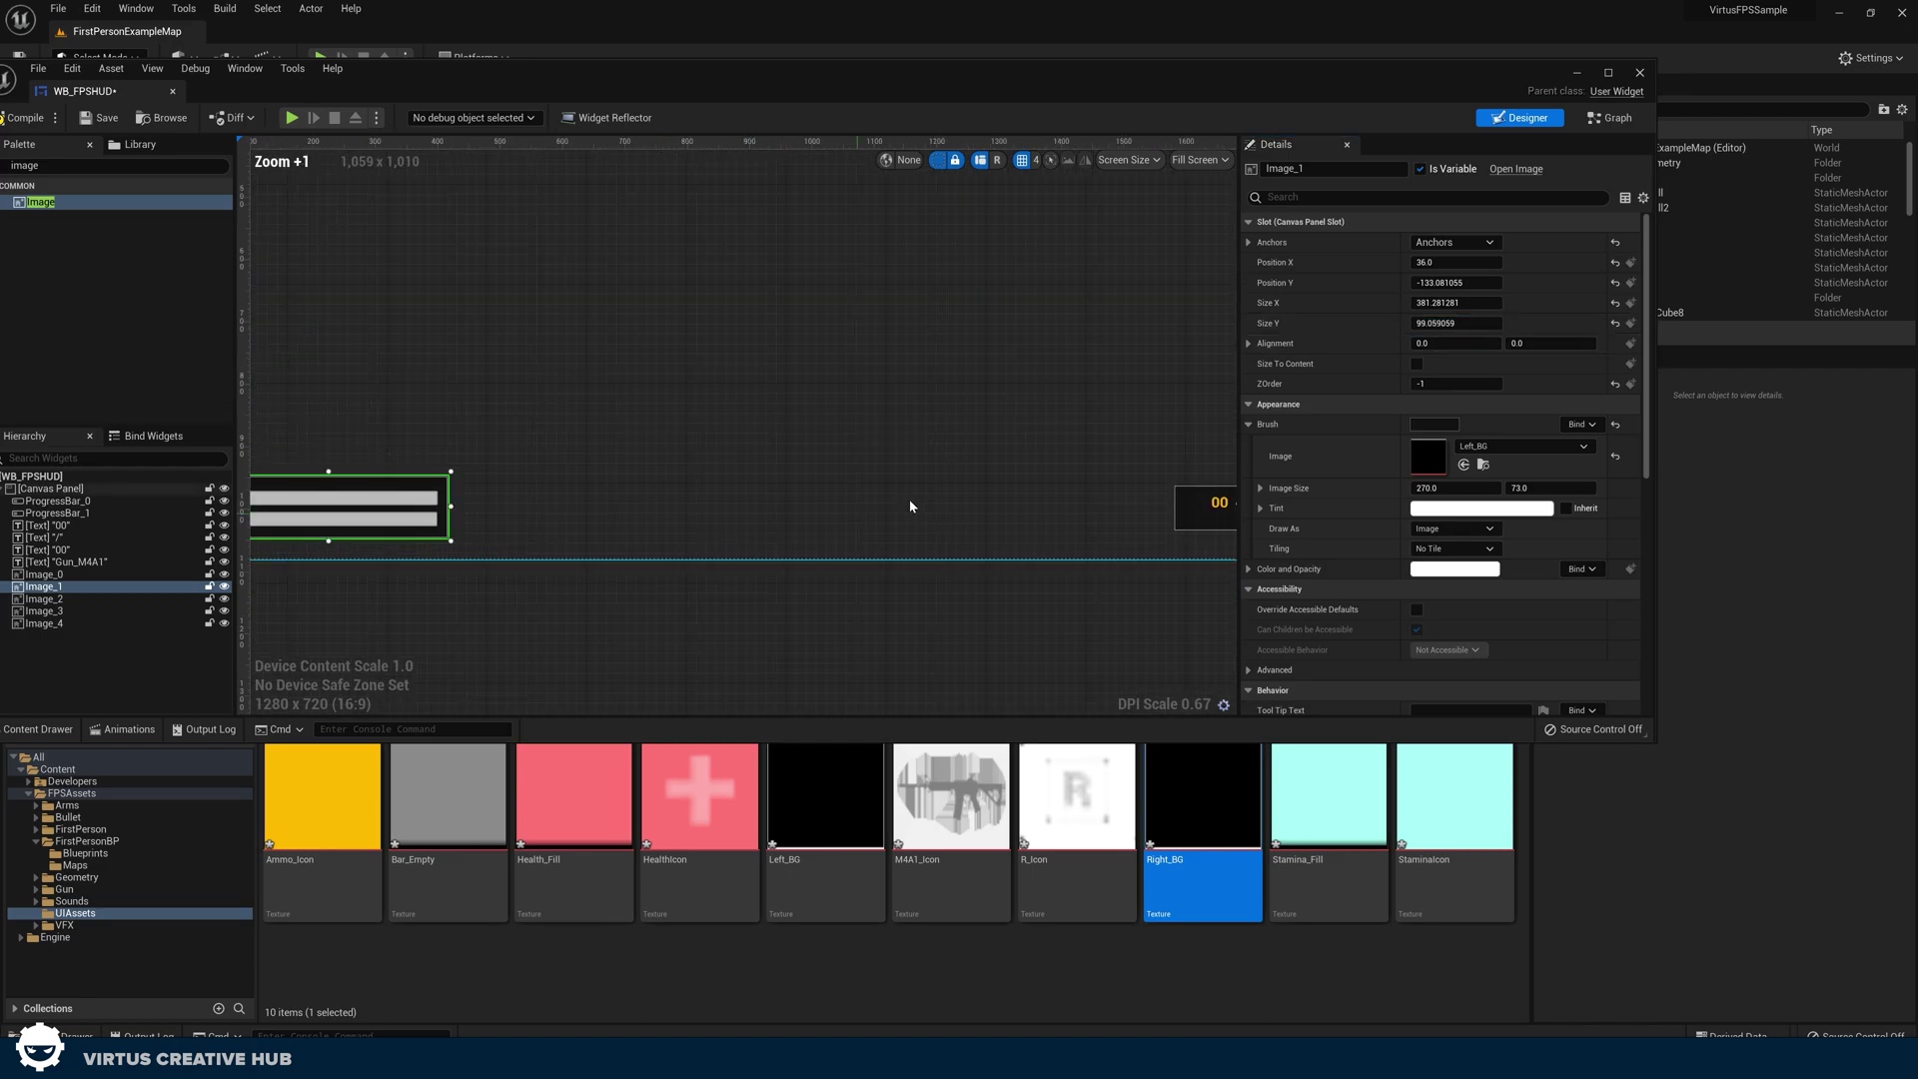
right_drag(1387, 514, 933, 544)
click(899, 543)
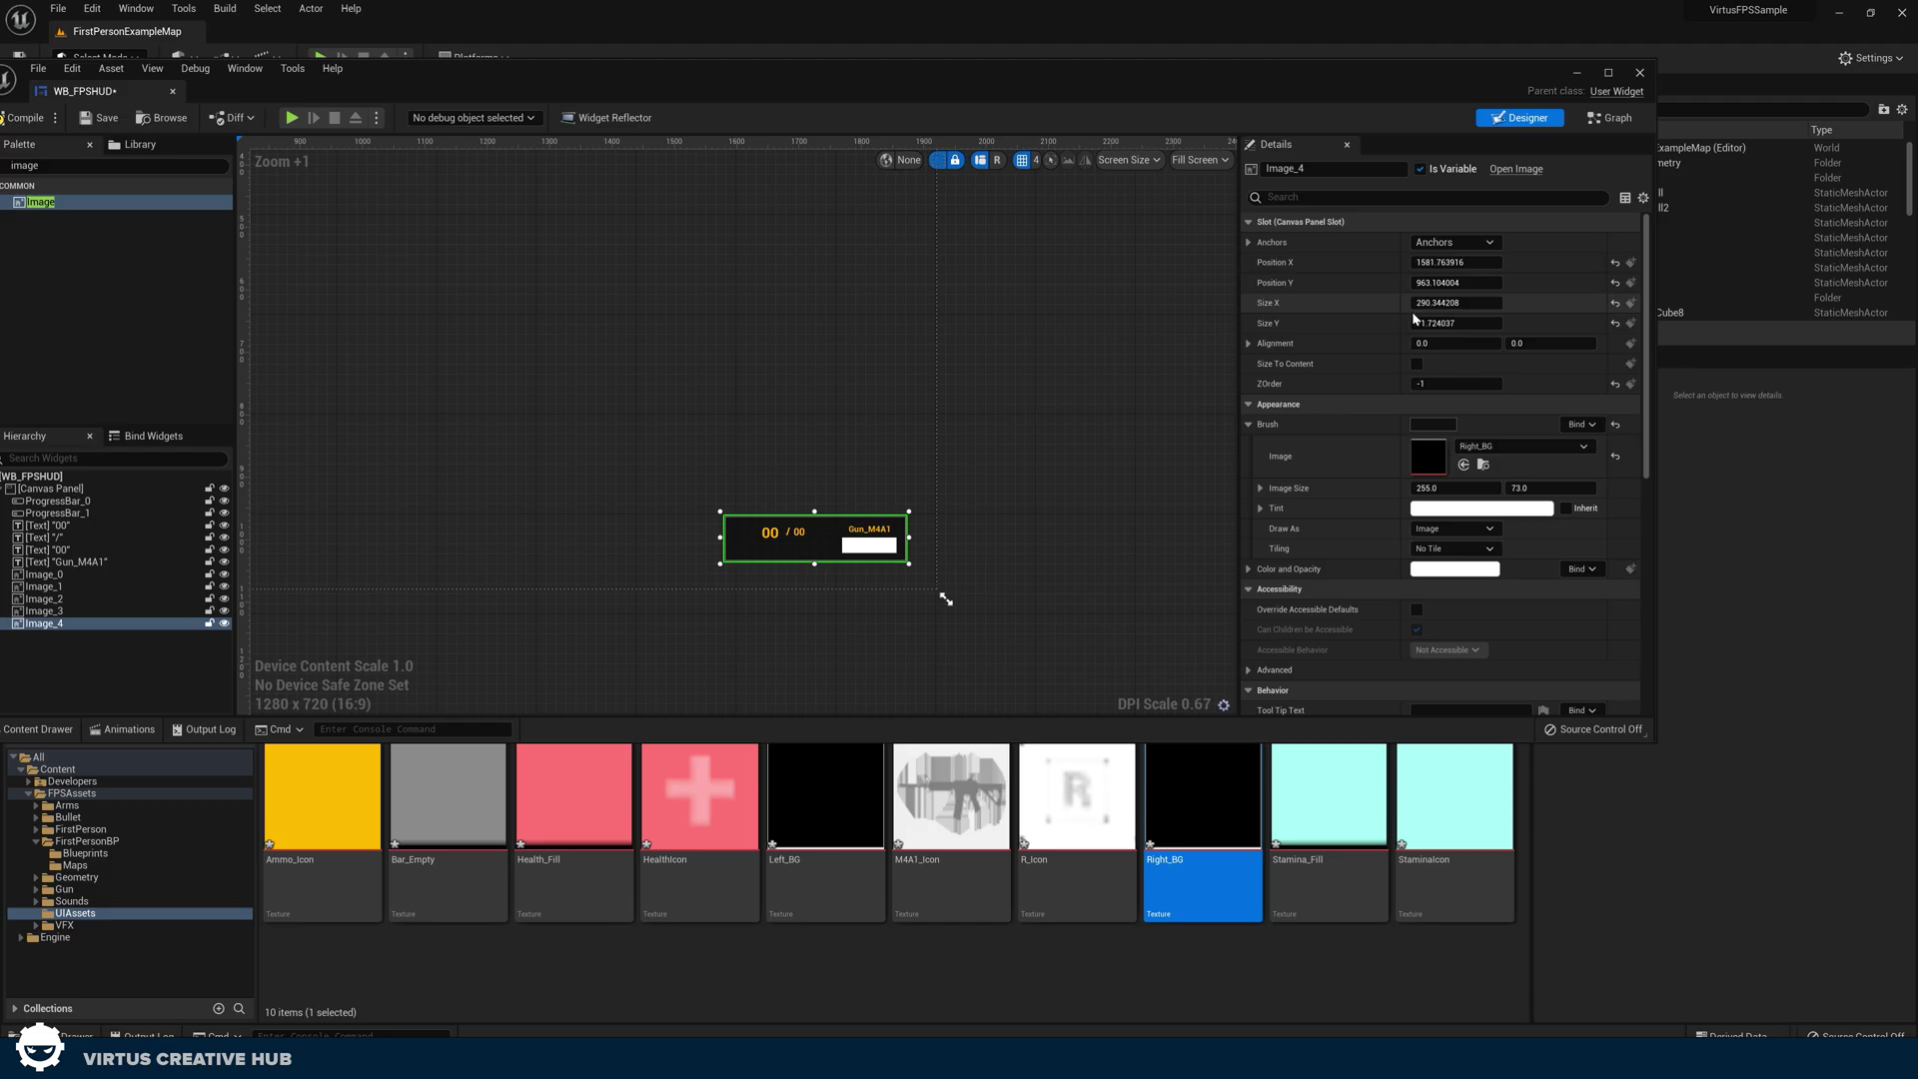
drag(1413, 317, 1459, 317)
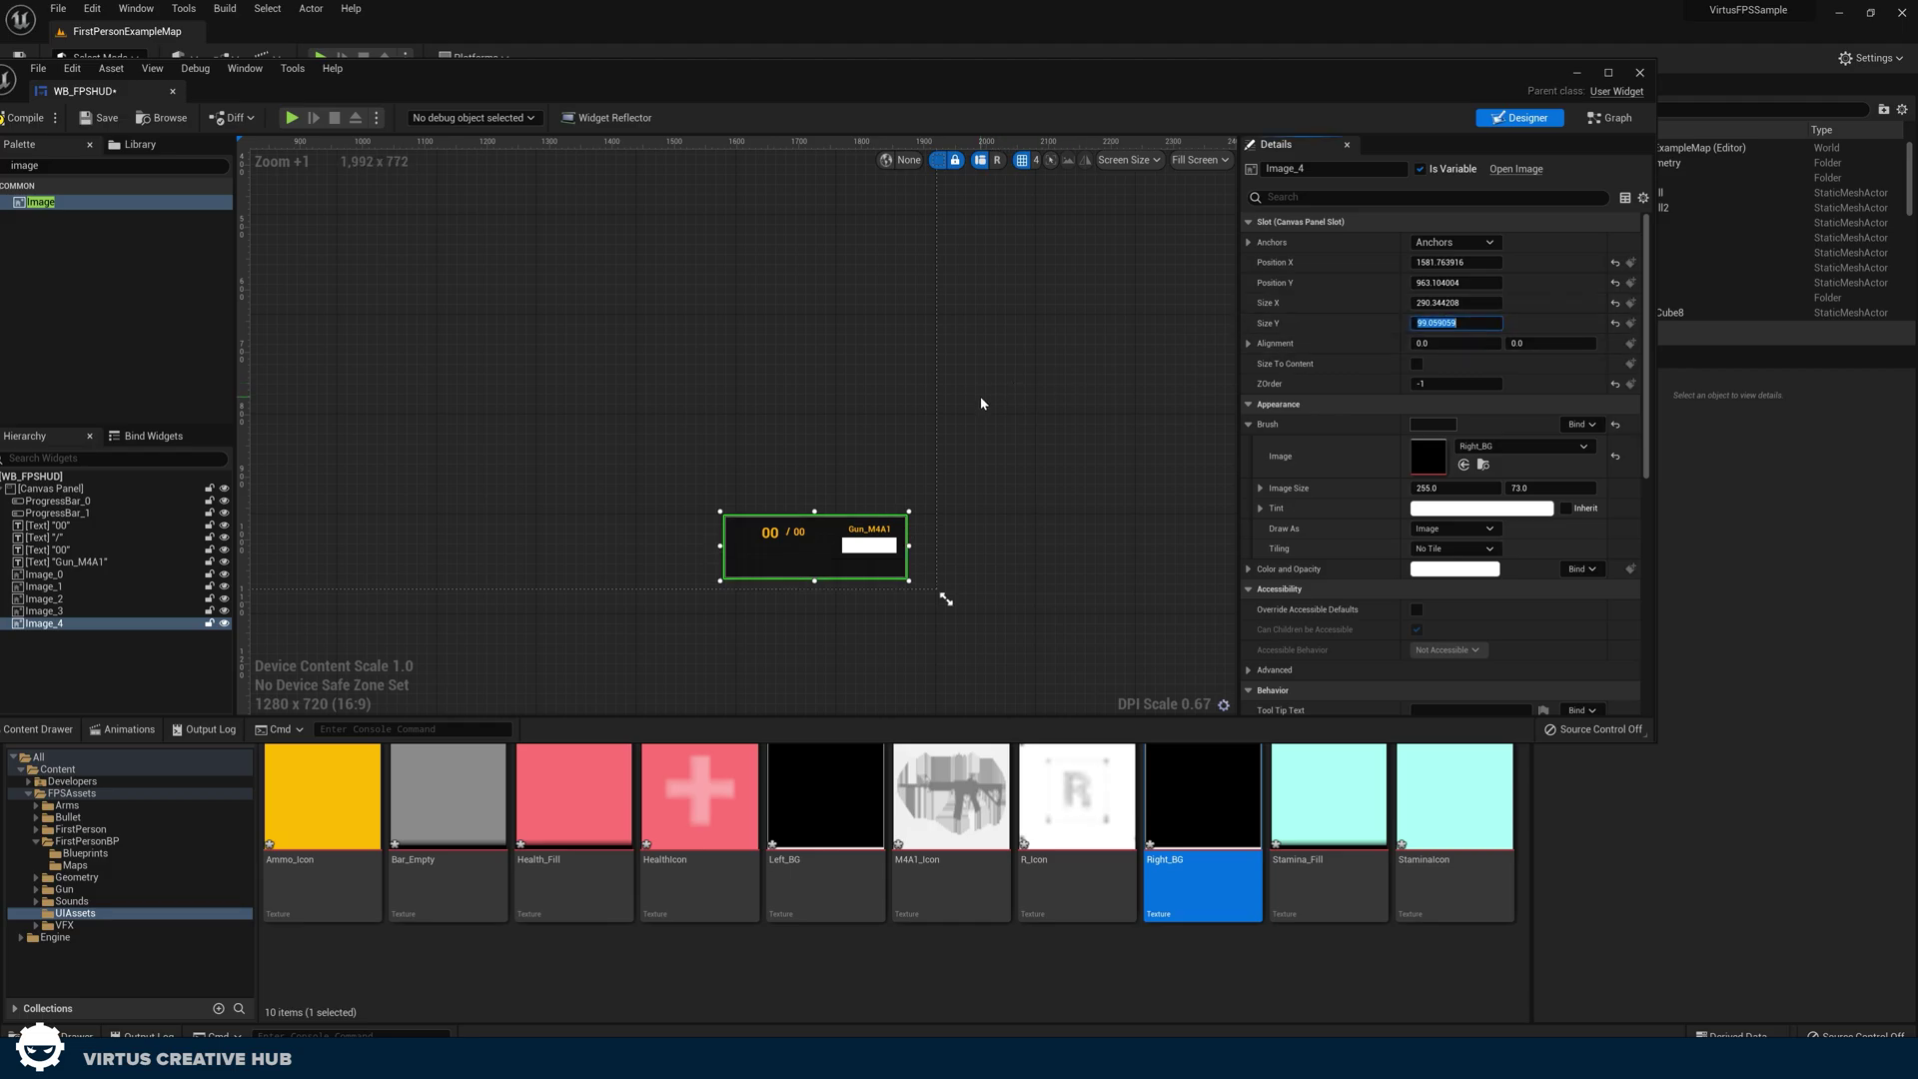
click(620, 589)
scroll(482, 608, down, 5)
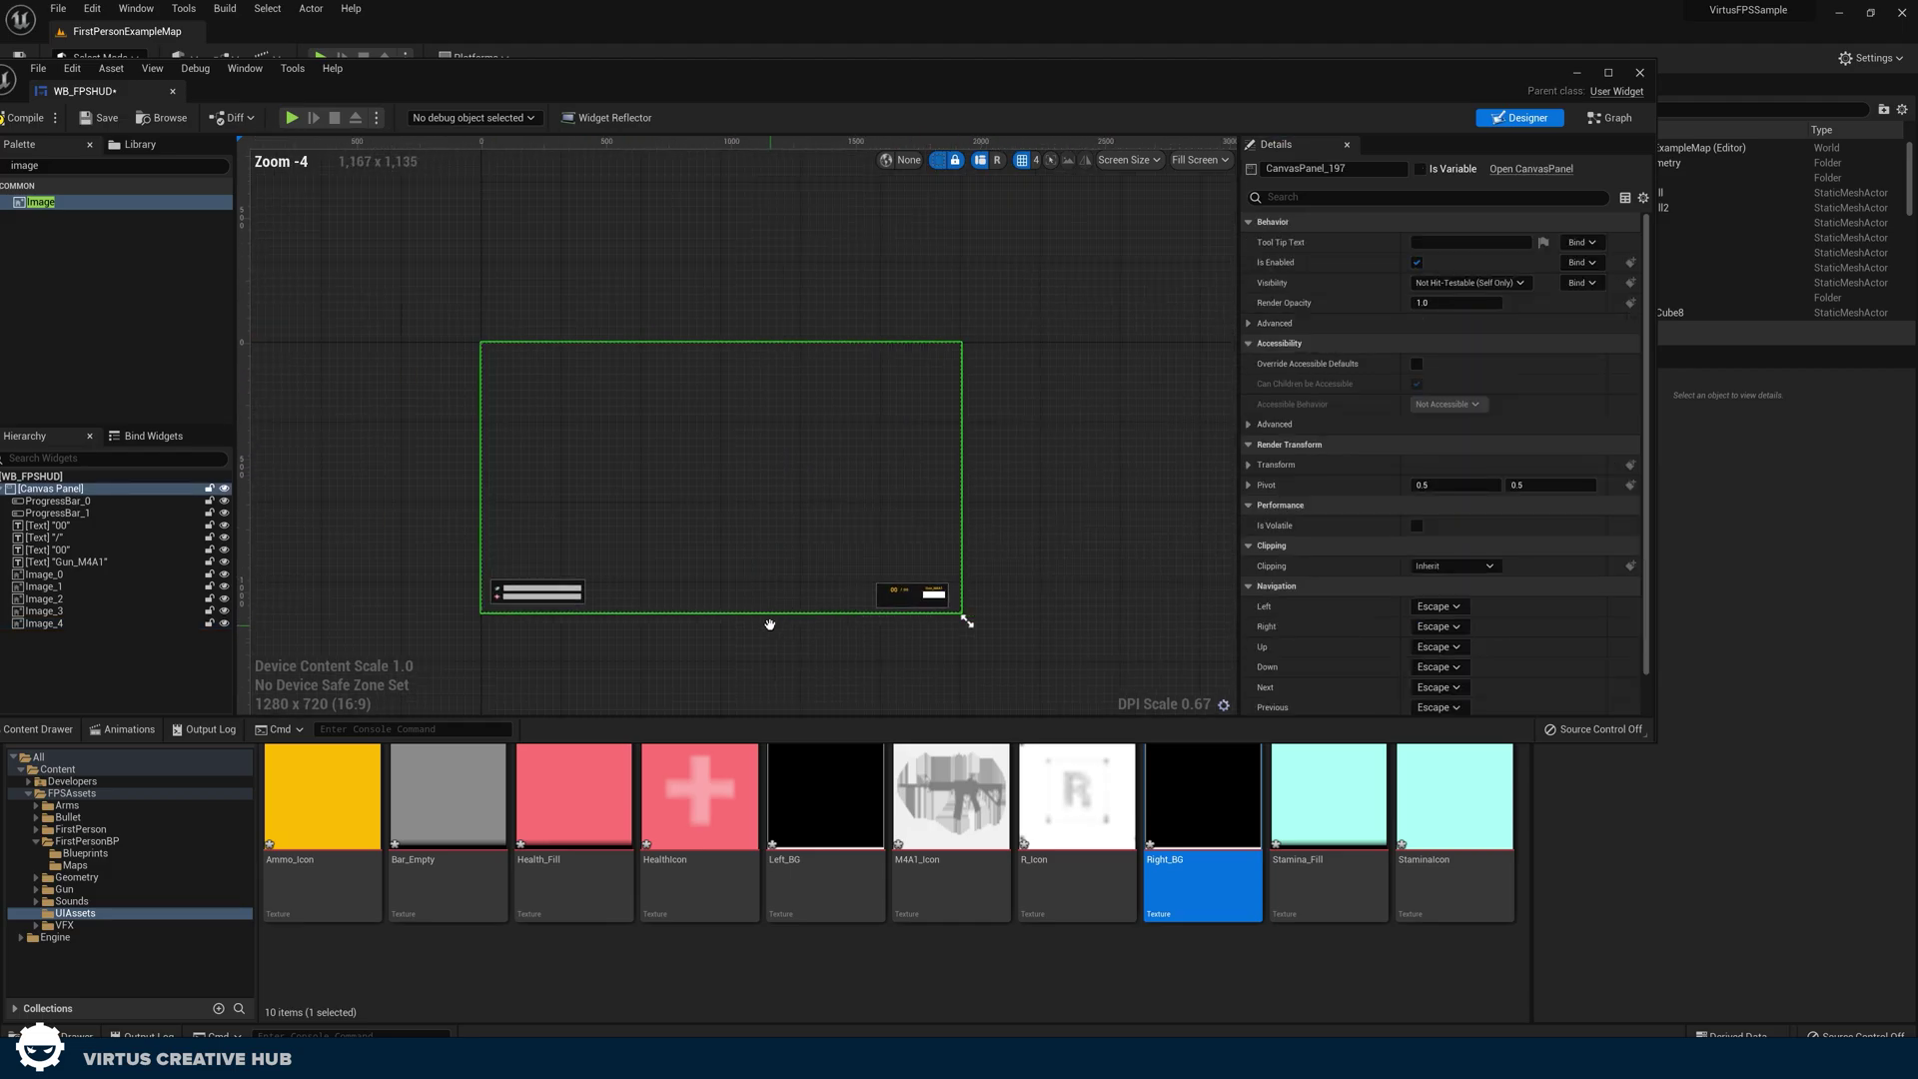
click(521, 599)
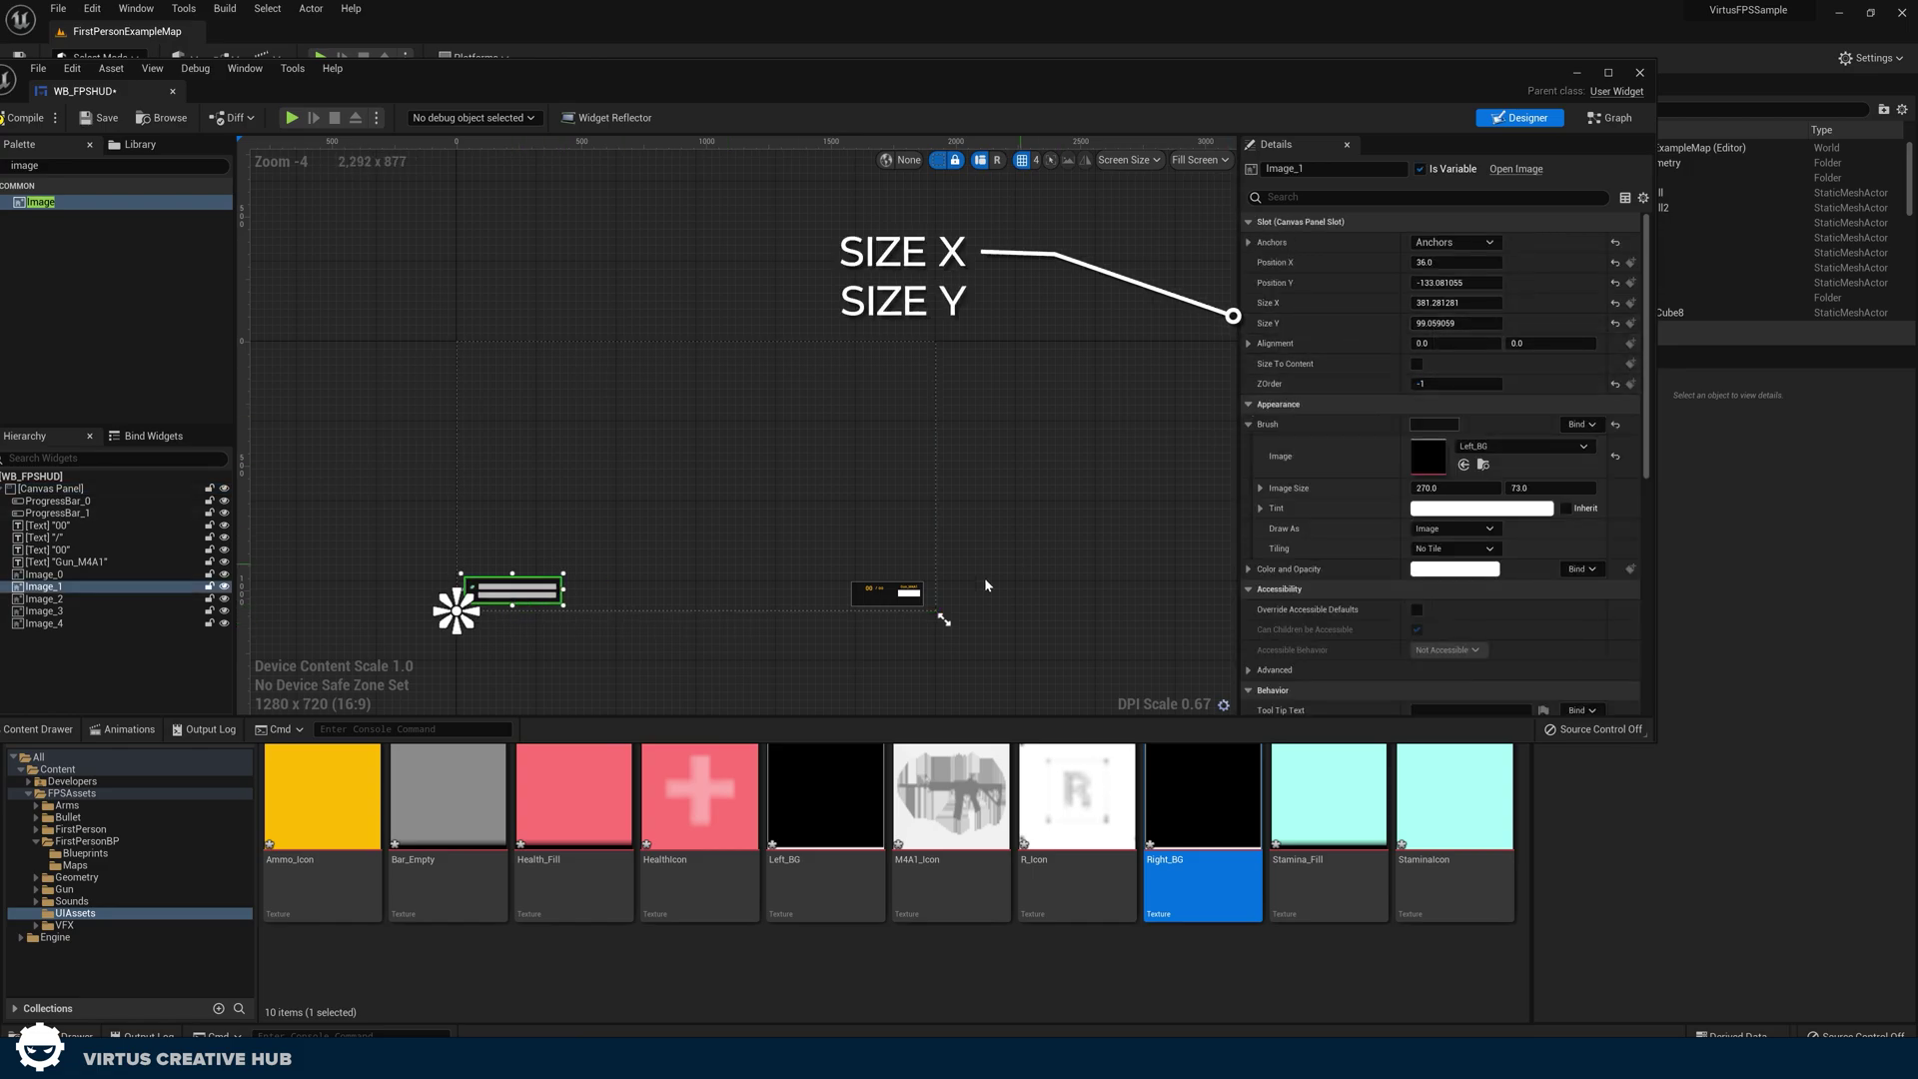
click(885, 593)
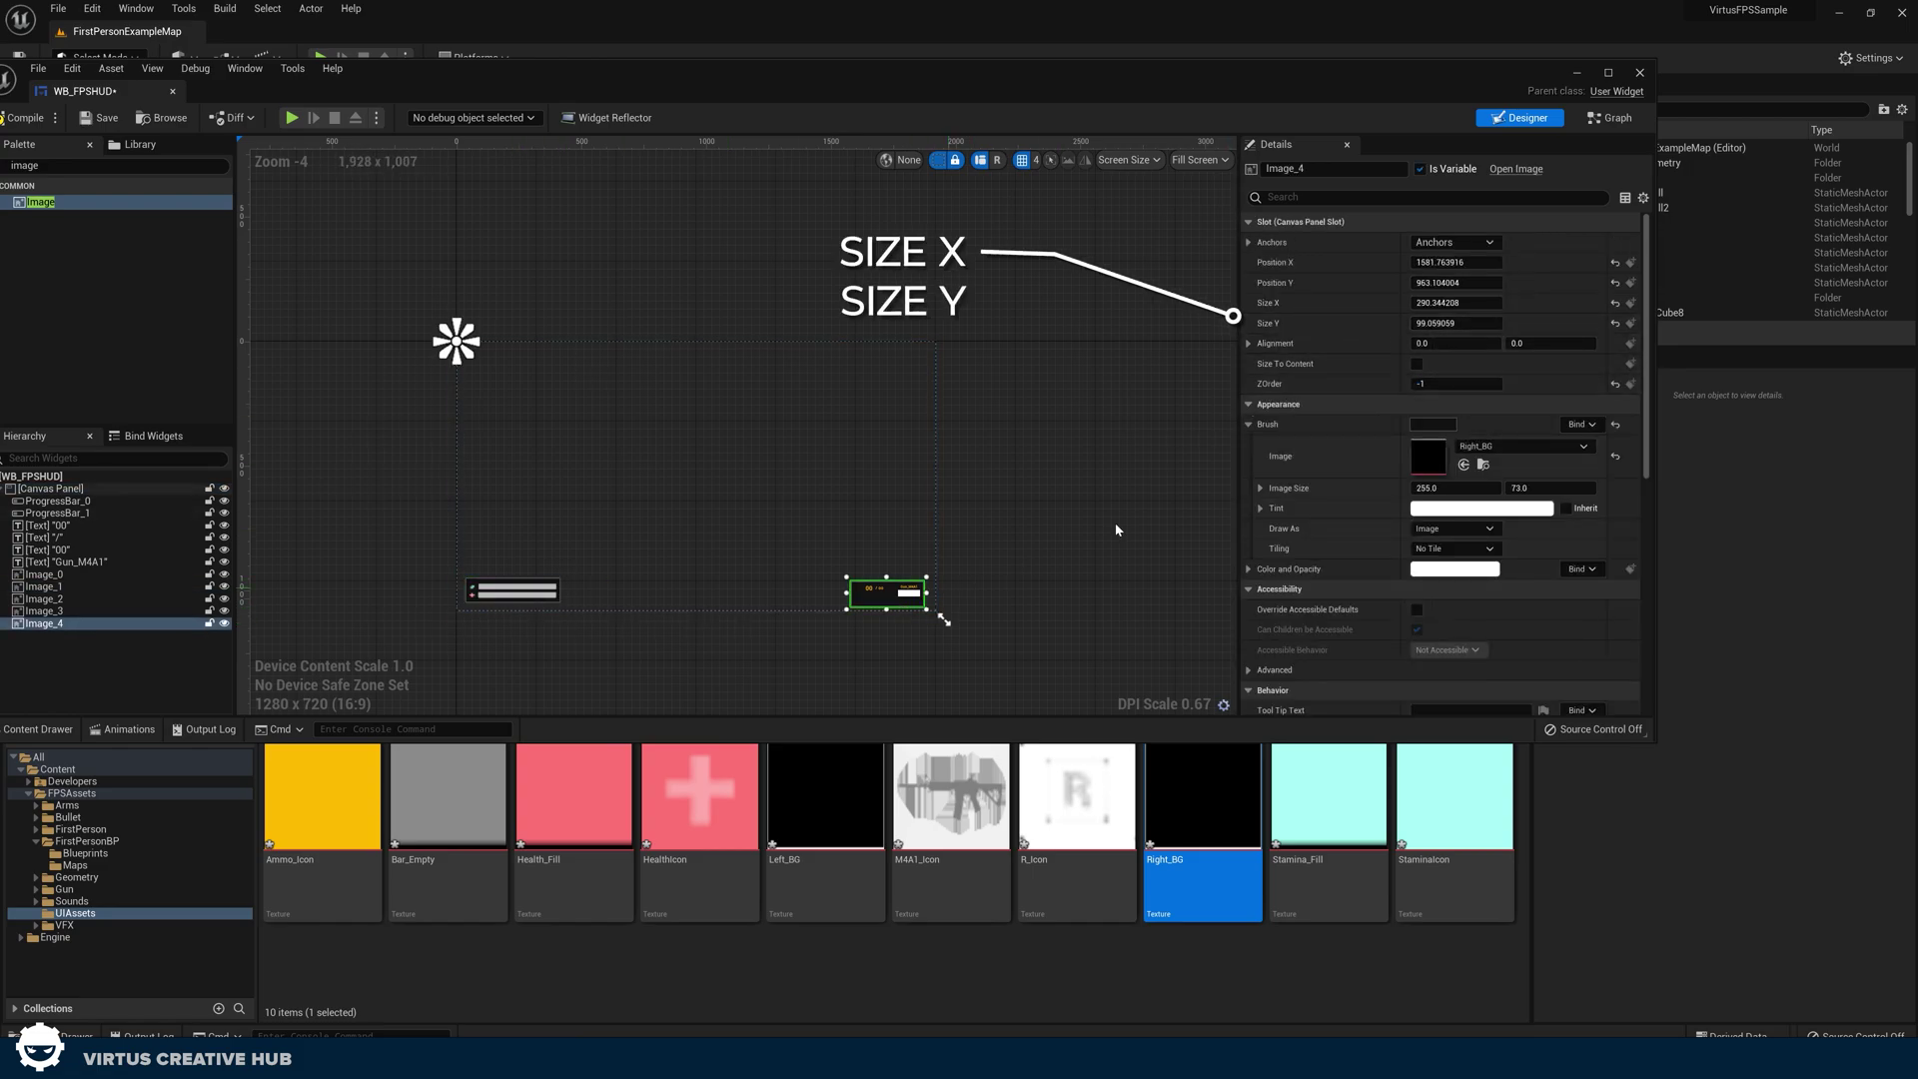
click(955, 586)
scroll(891, 603, up, 5)
Remove the extra Image_5 gun widget dropped onto the ammo panel.
right_drag(783, 600, 848, 599)
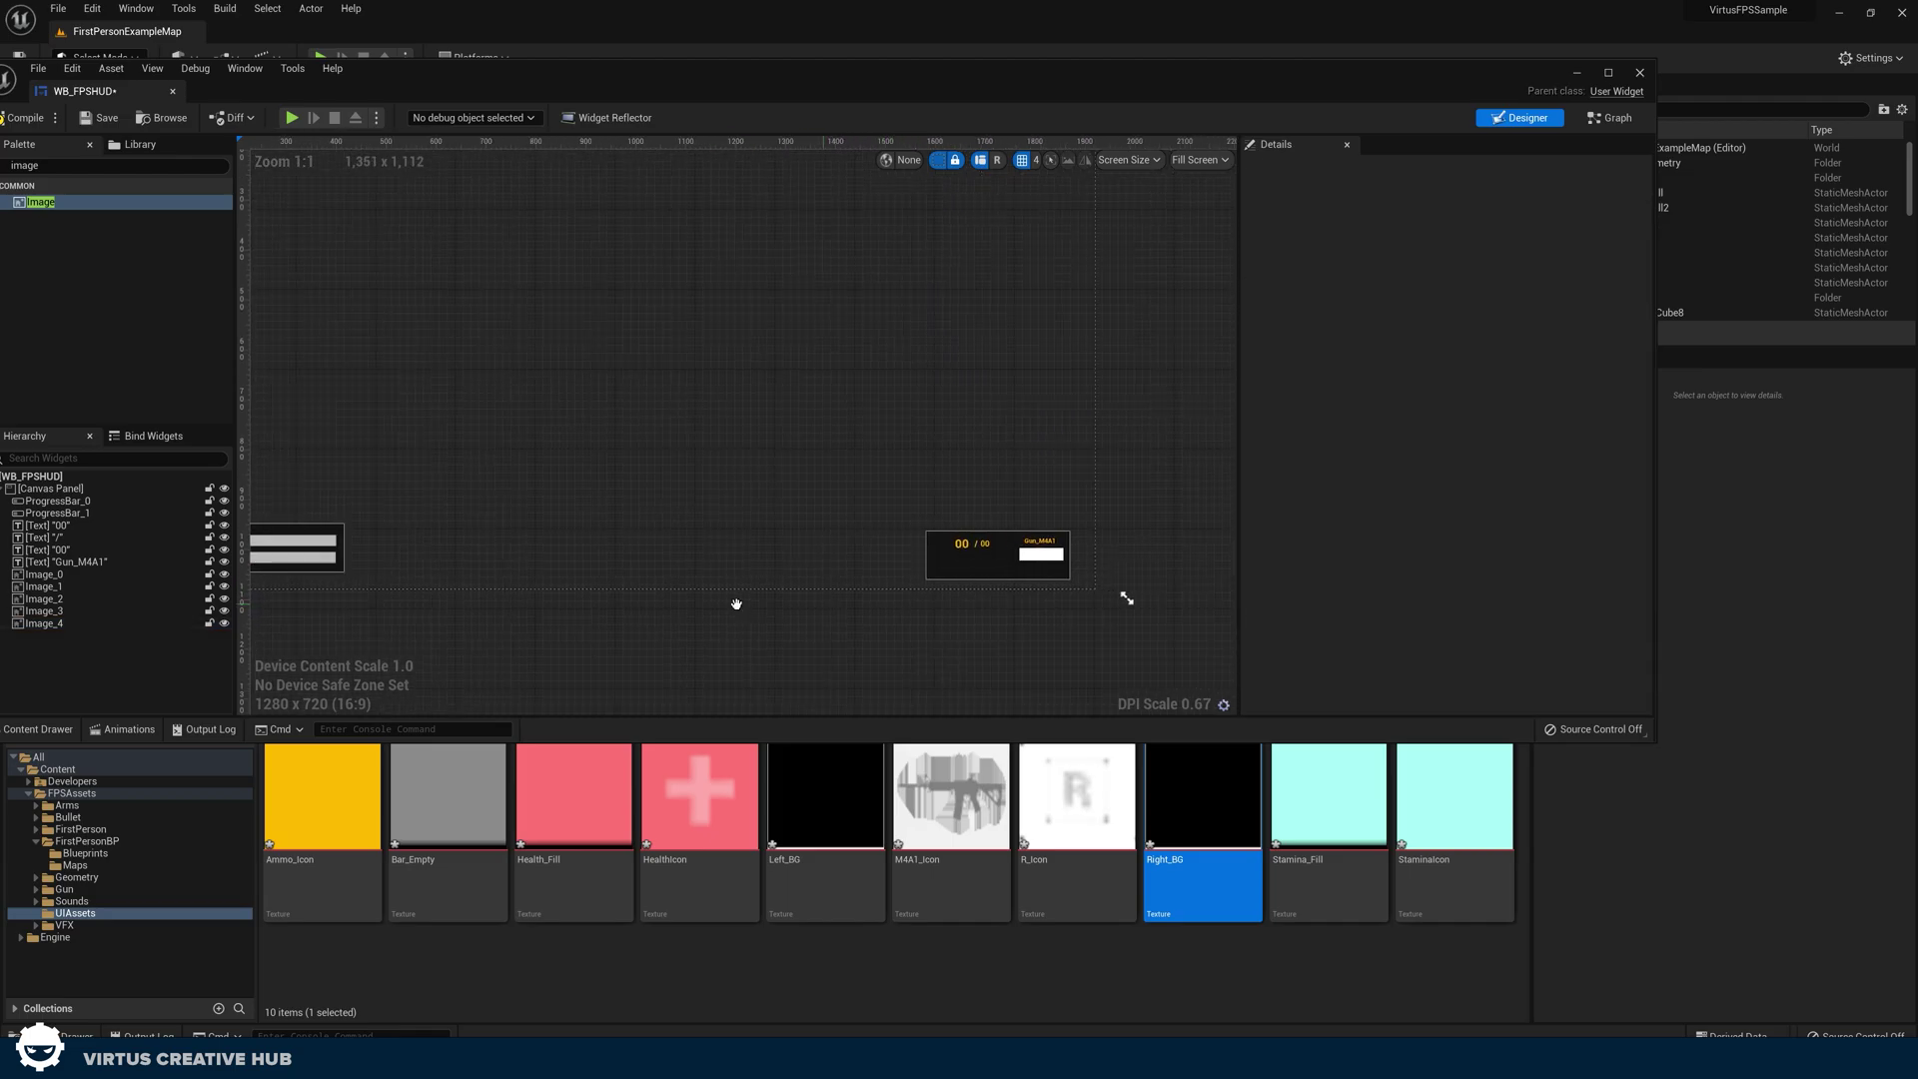
scroll(993, 591, up, 18)
scroll(800, 526, down, 5)
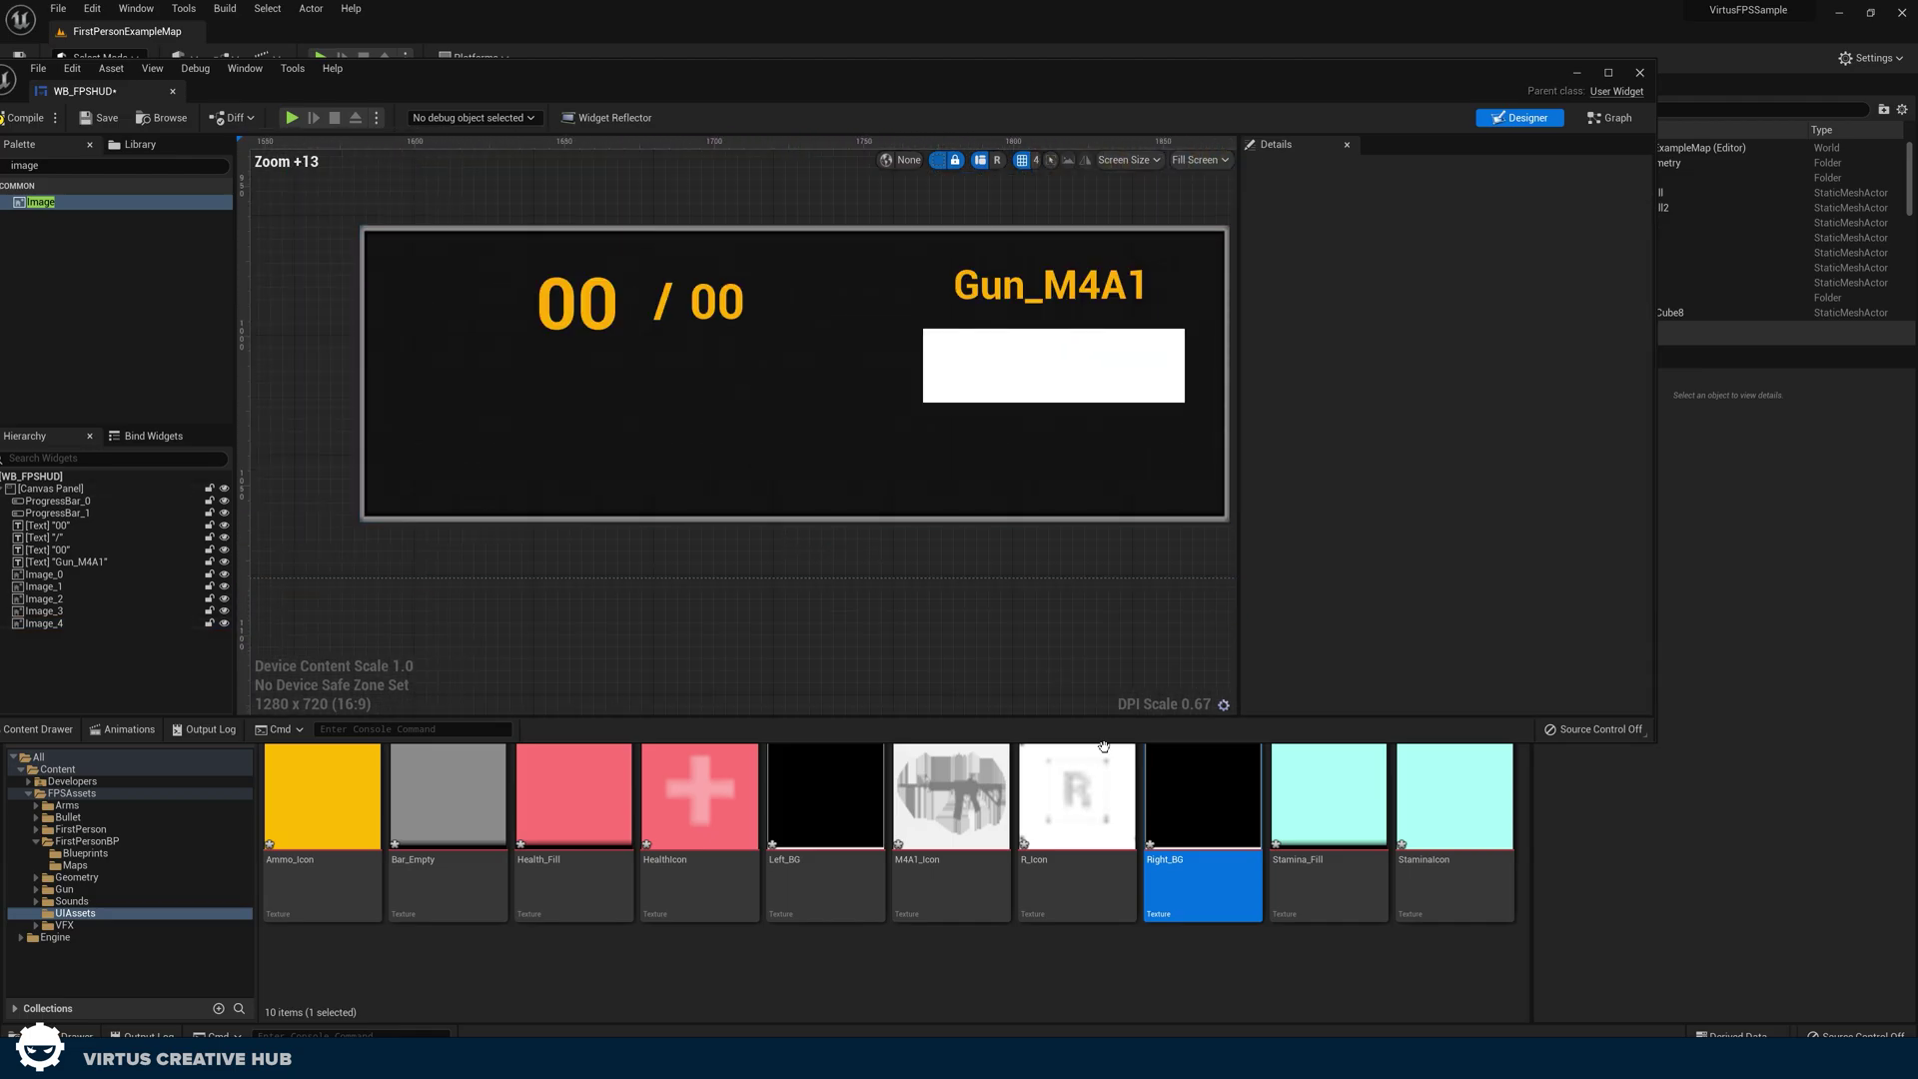
drag(951, 799, 877, 380)
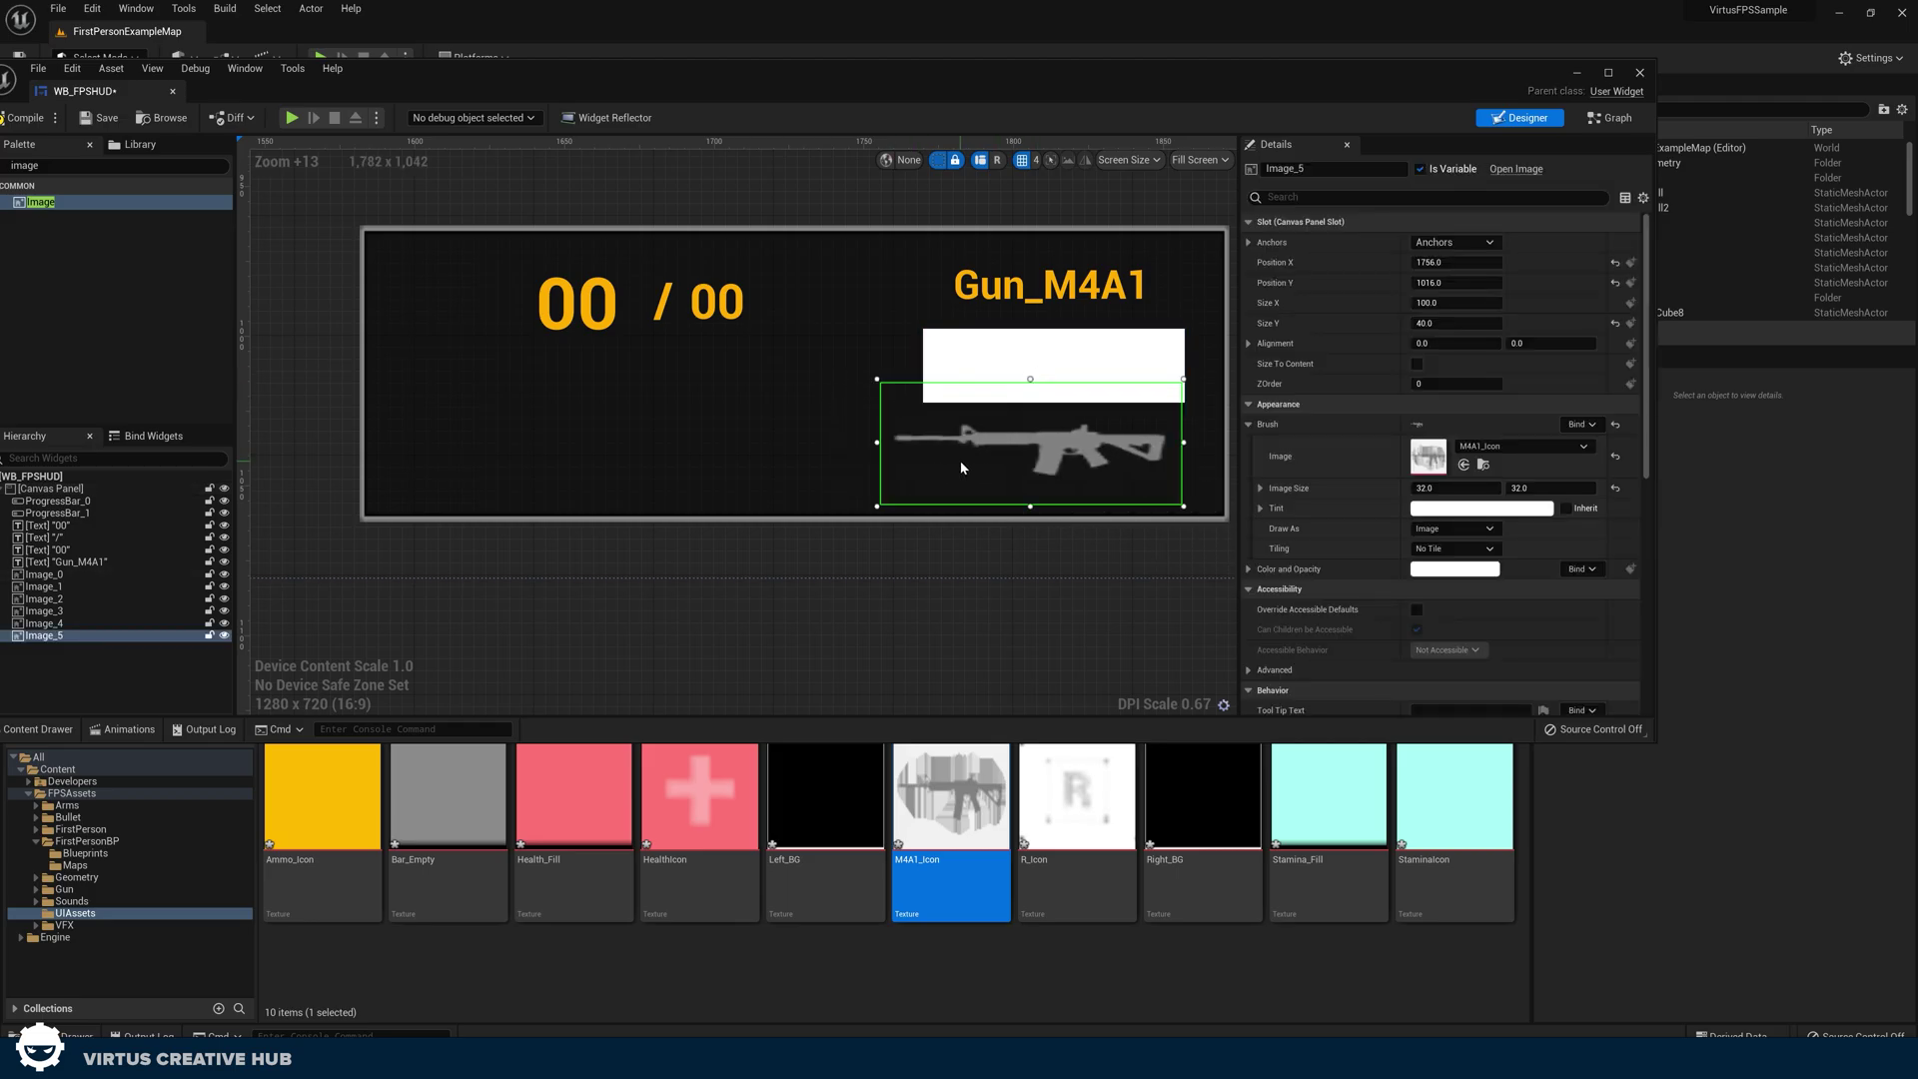
key(Delete)
Fill Image_0 with M4A1_Icon and resize it to sit under the Gun_M4A1 label.
click(993, 386)
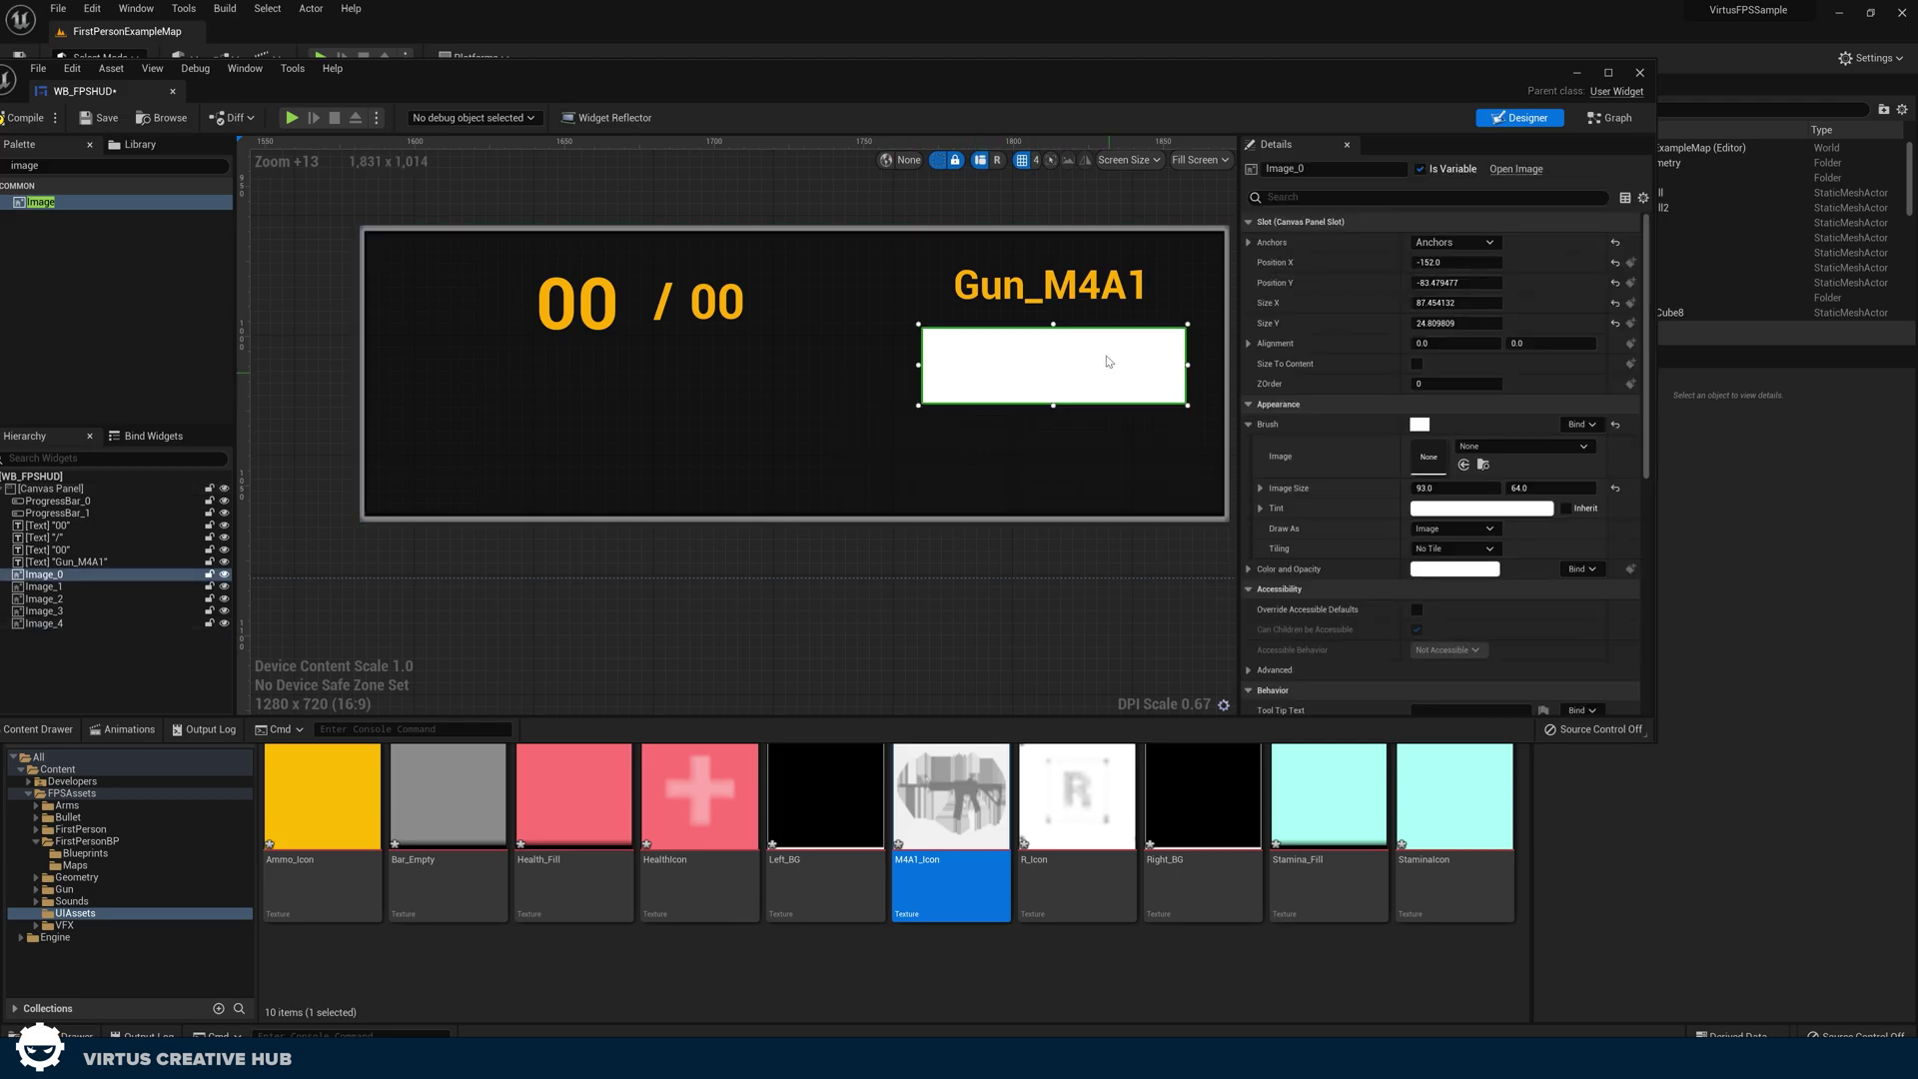
click(989, 372)
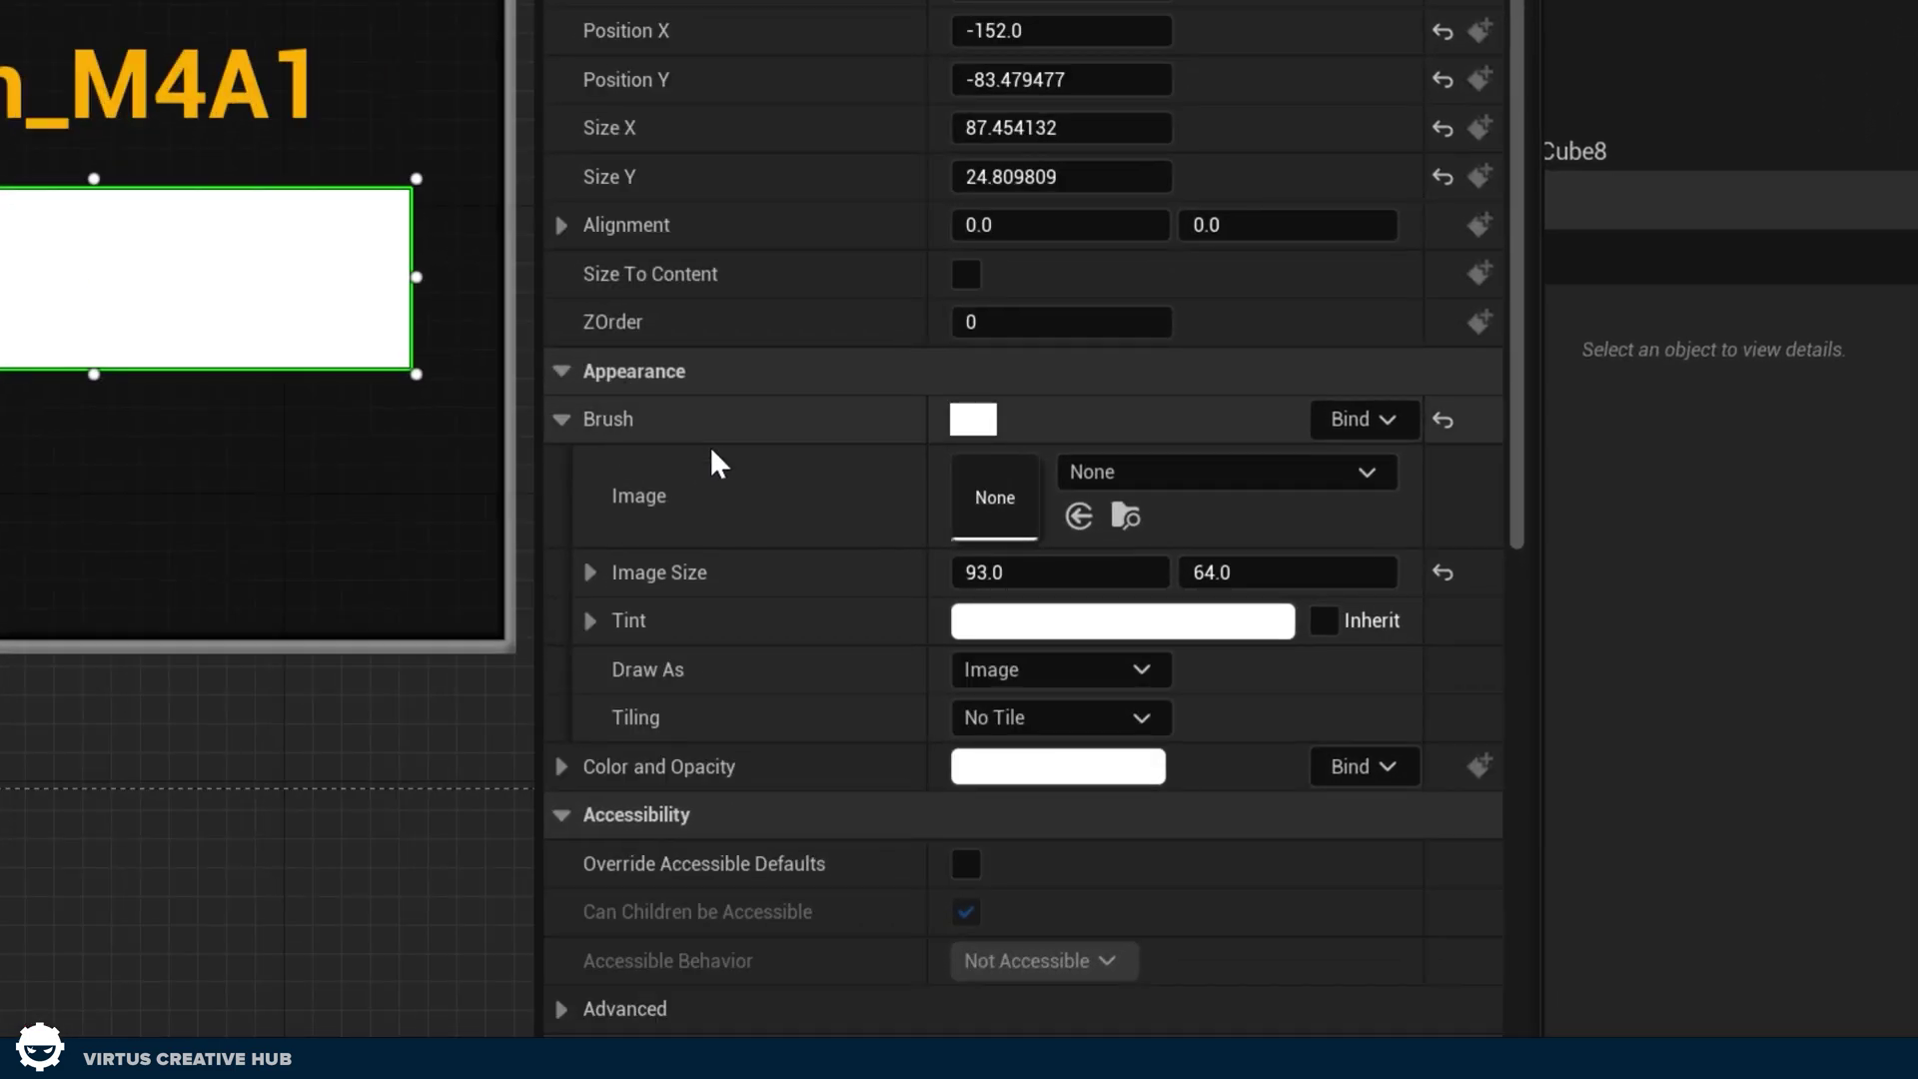
click(1079, 515)
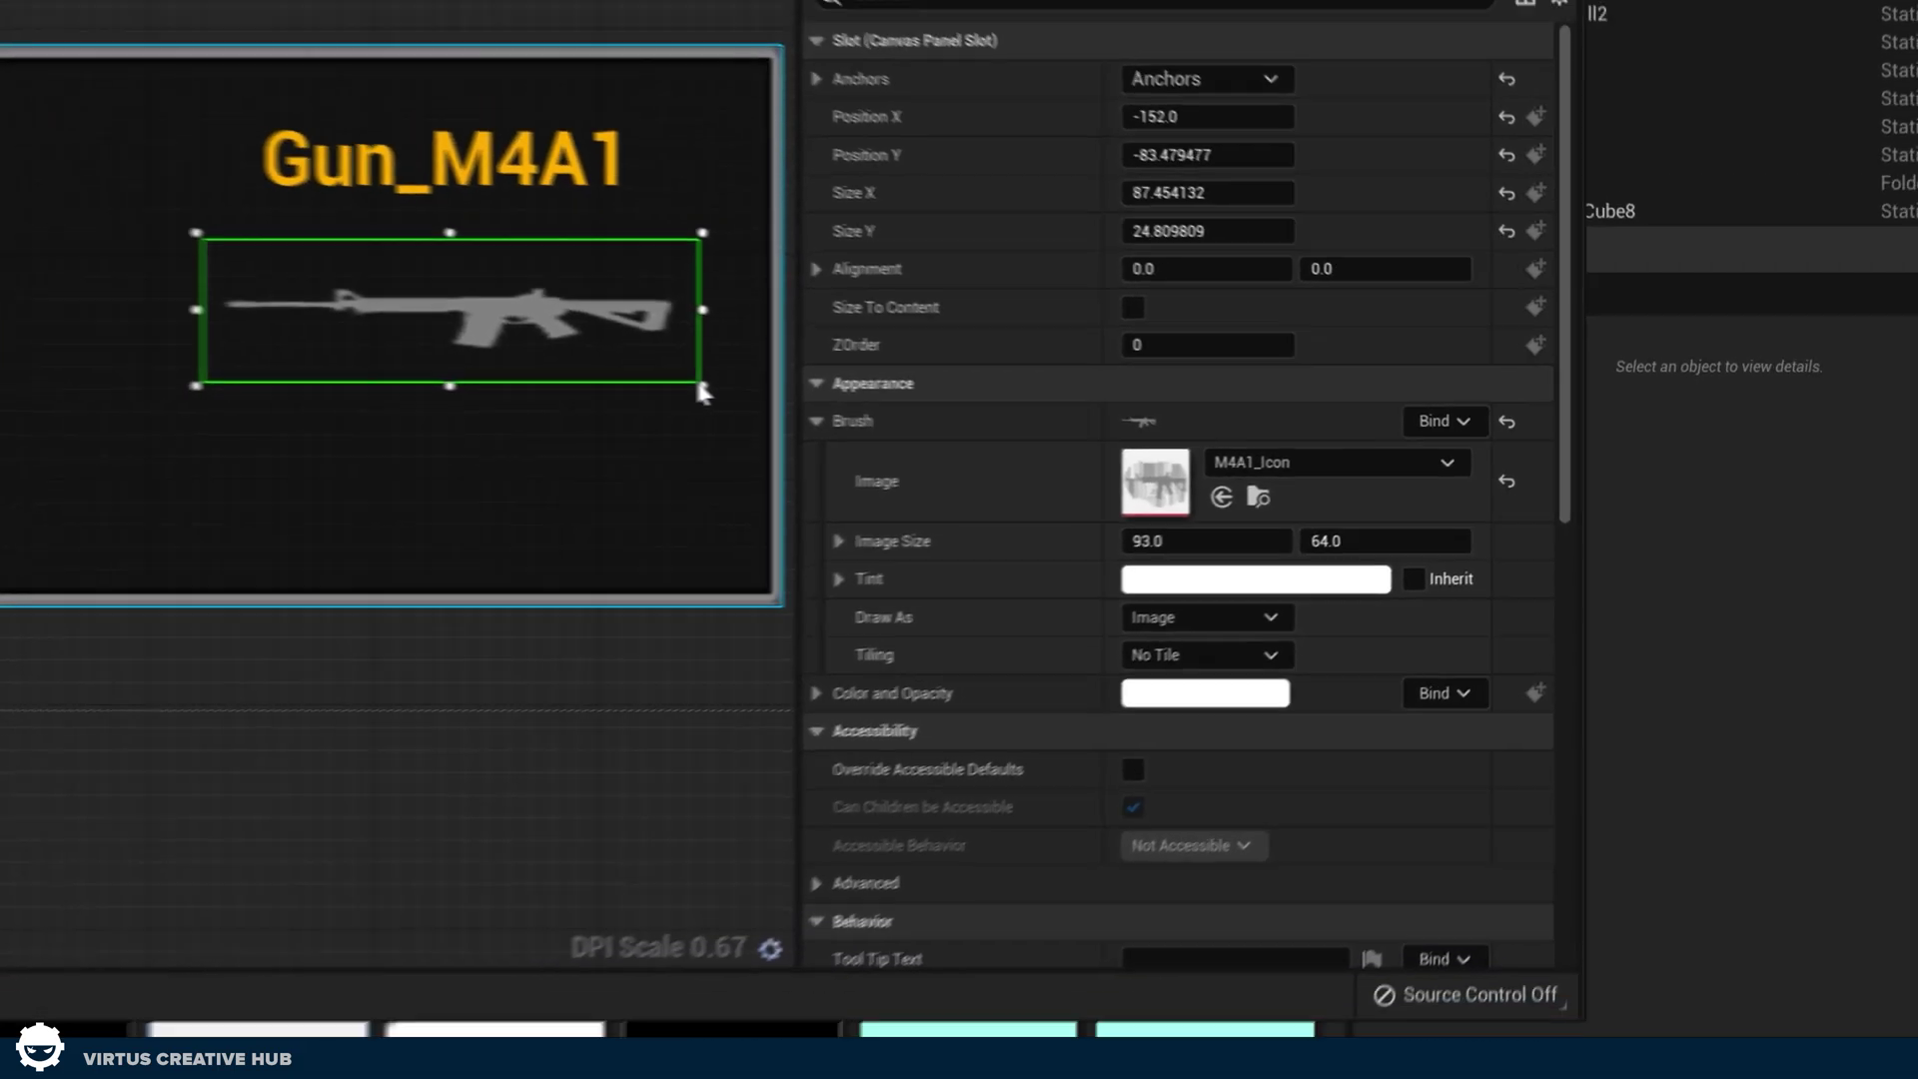
drag(702, 390, 712, 507)
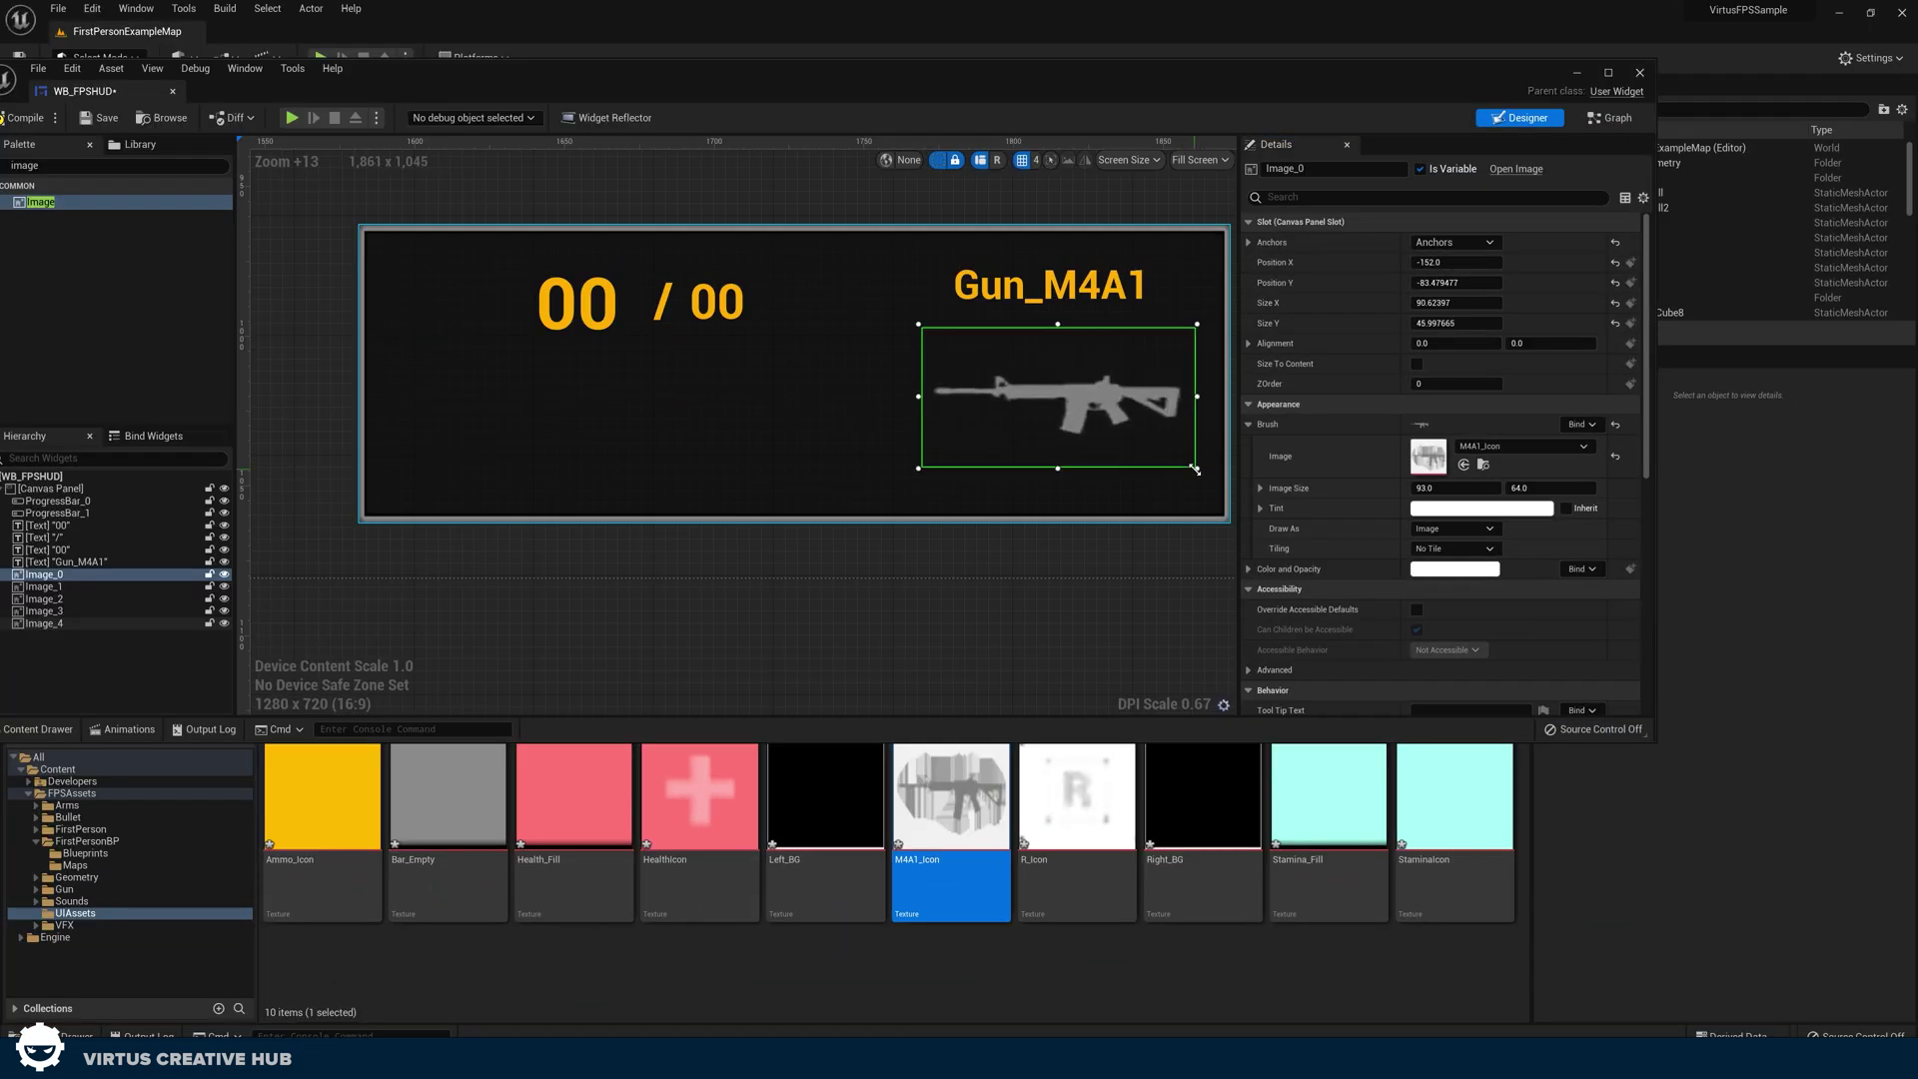
drag(916, 397, 869, 397)
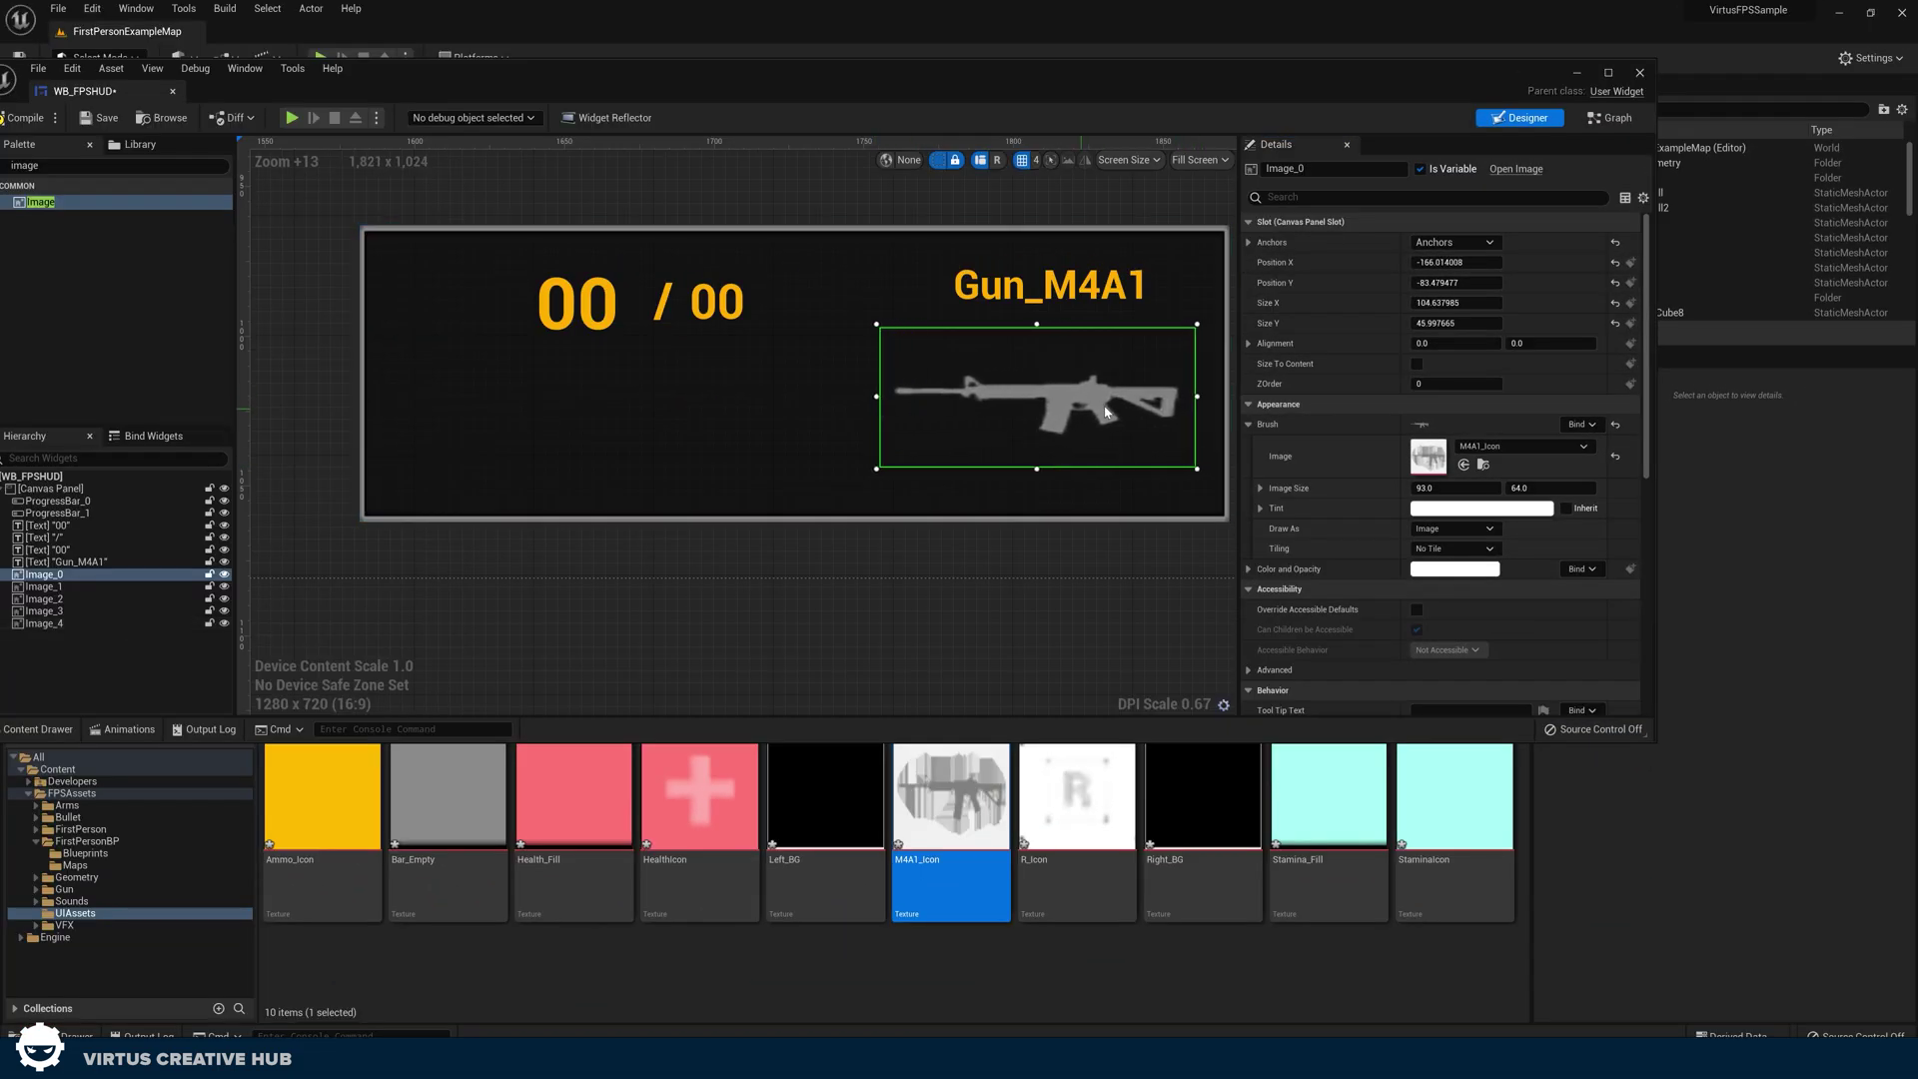
mouse_move(1118, 414)
mouse_down()
mouse_move(1094, 424)
mouse_move(1105, 406)
mouse_up()
click(881, 360)
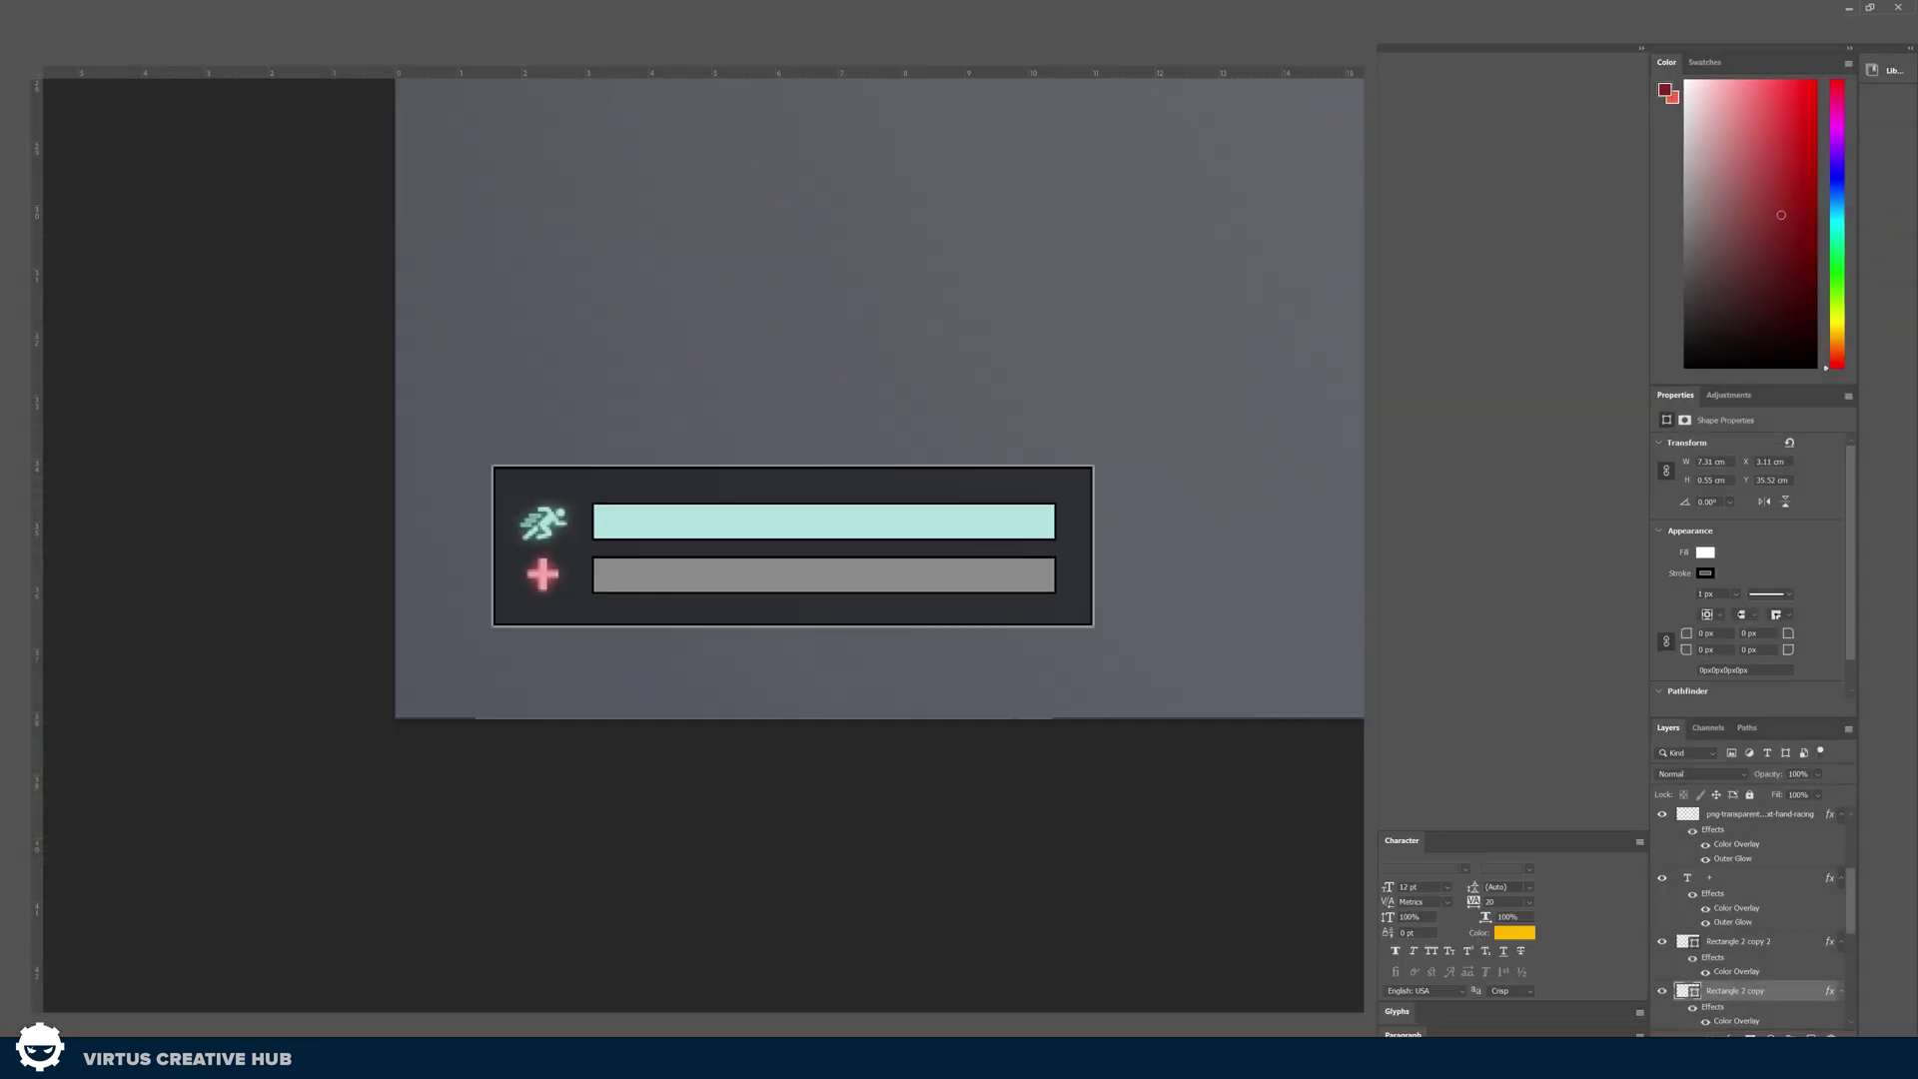
Zoom out to view the full ammo panel mockup in Photoshop, then return to WB_FPSHUD.
drag(814, 659, 979, 664)
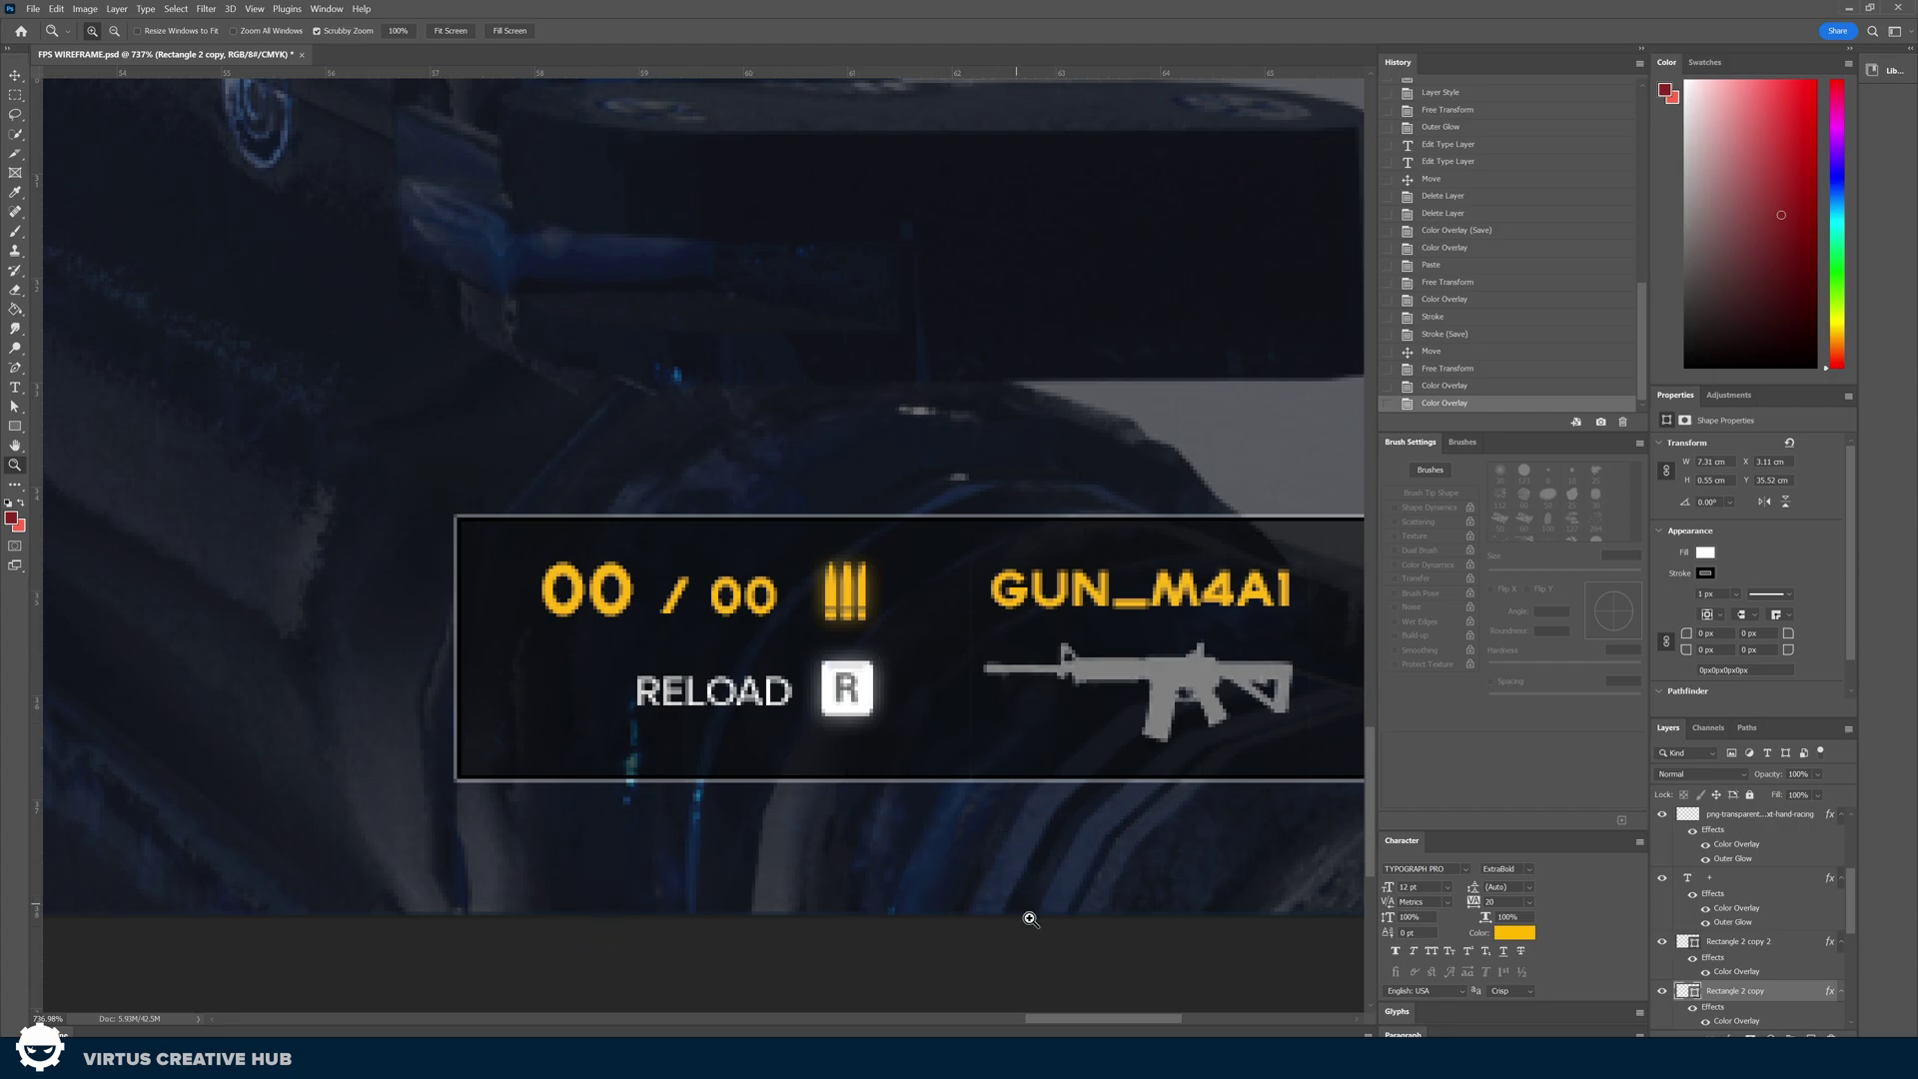
drag(1056, 1019, 1070, 1019)
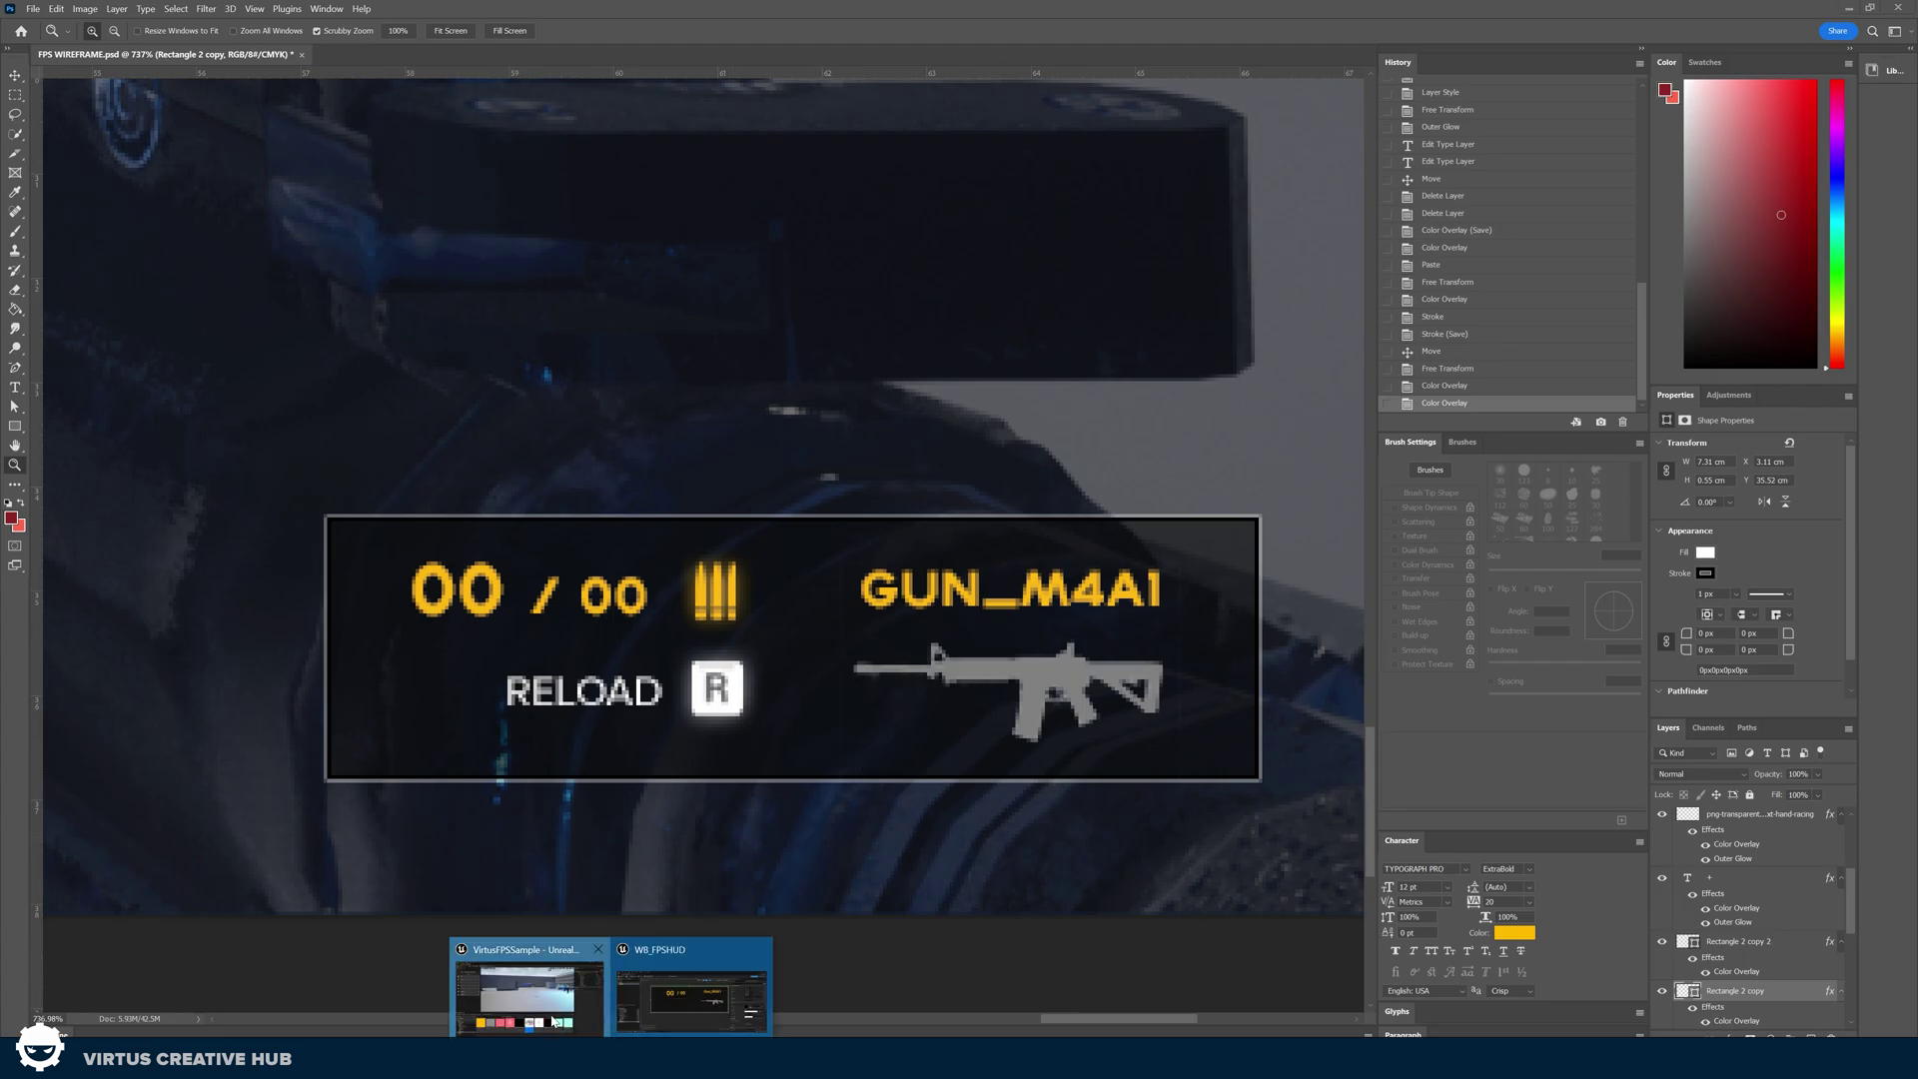
click(712, 984)
Extend the gun image upward and shift it up-left, just under the Gun_M4A1 label.
click(1106, 421)
click(1049, 290)
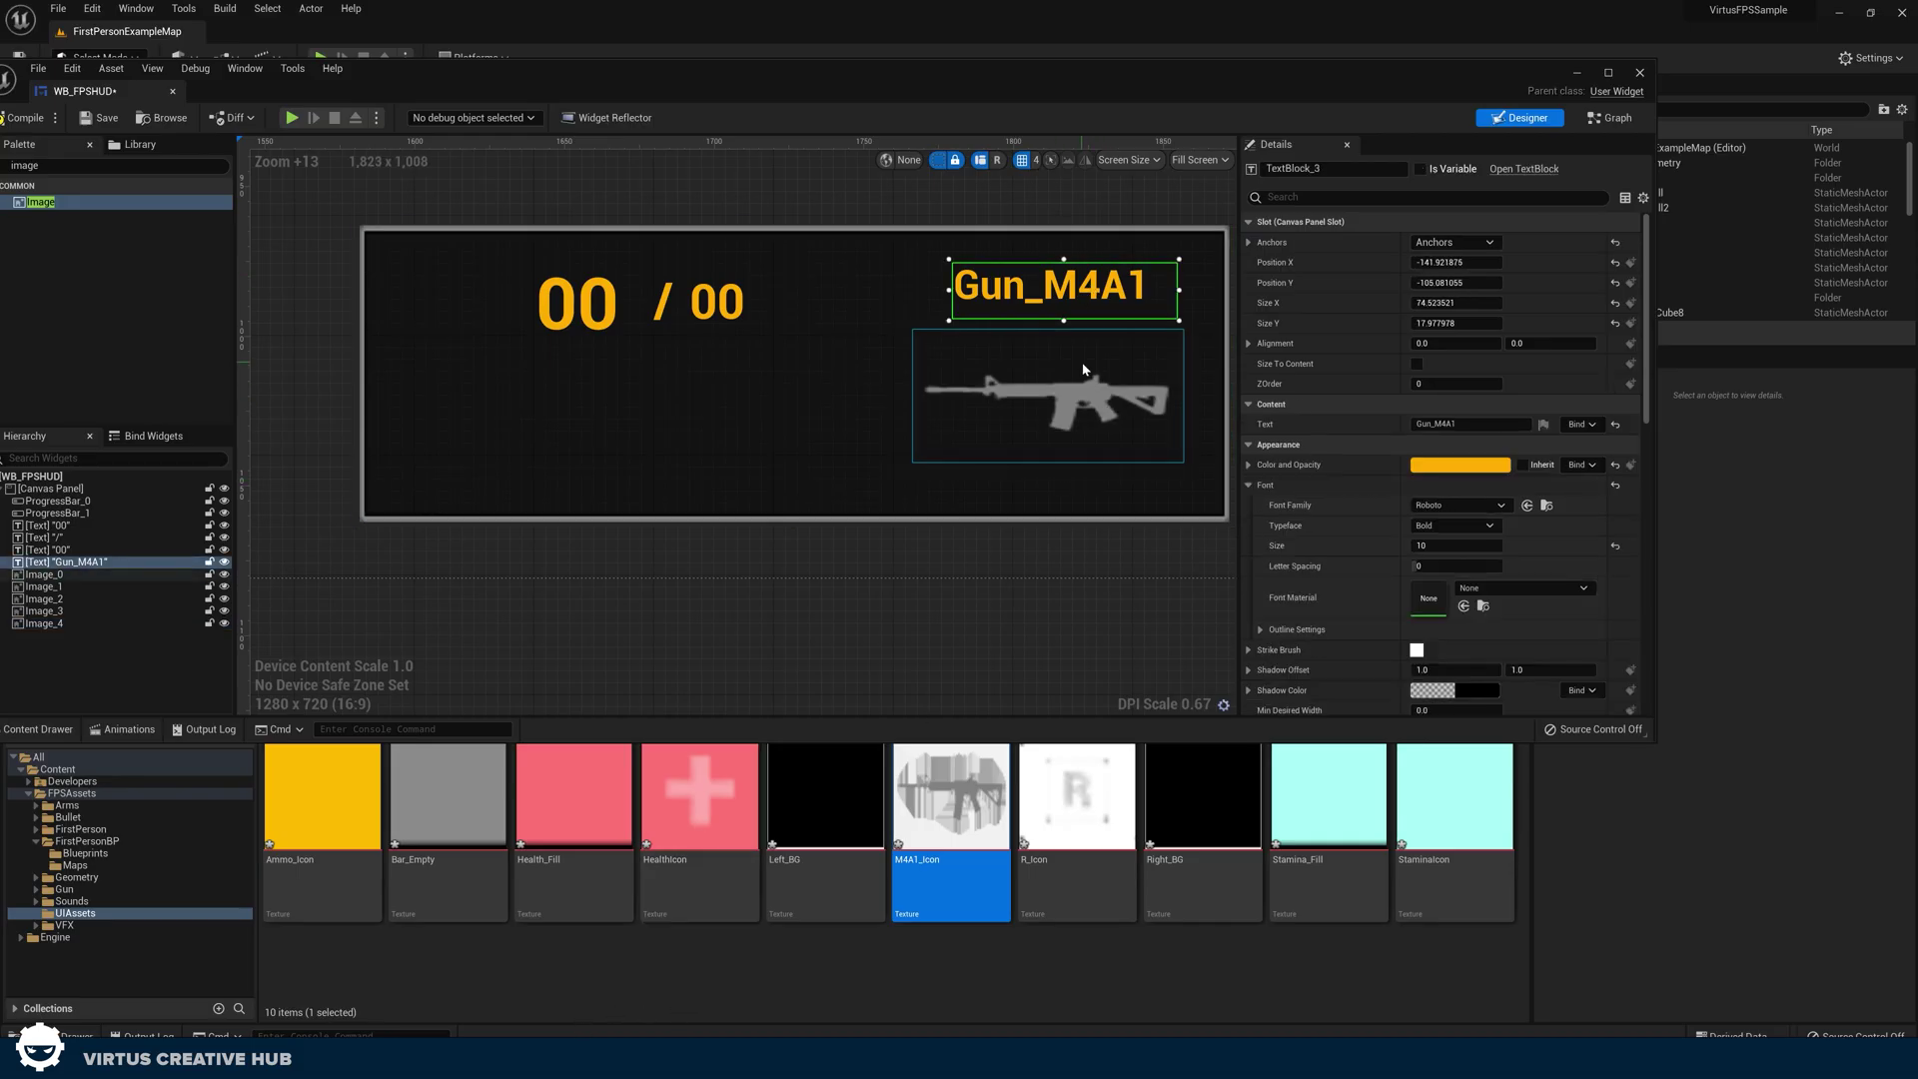
click(1049, 335)
drag(1049, 326, 1049, 294)
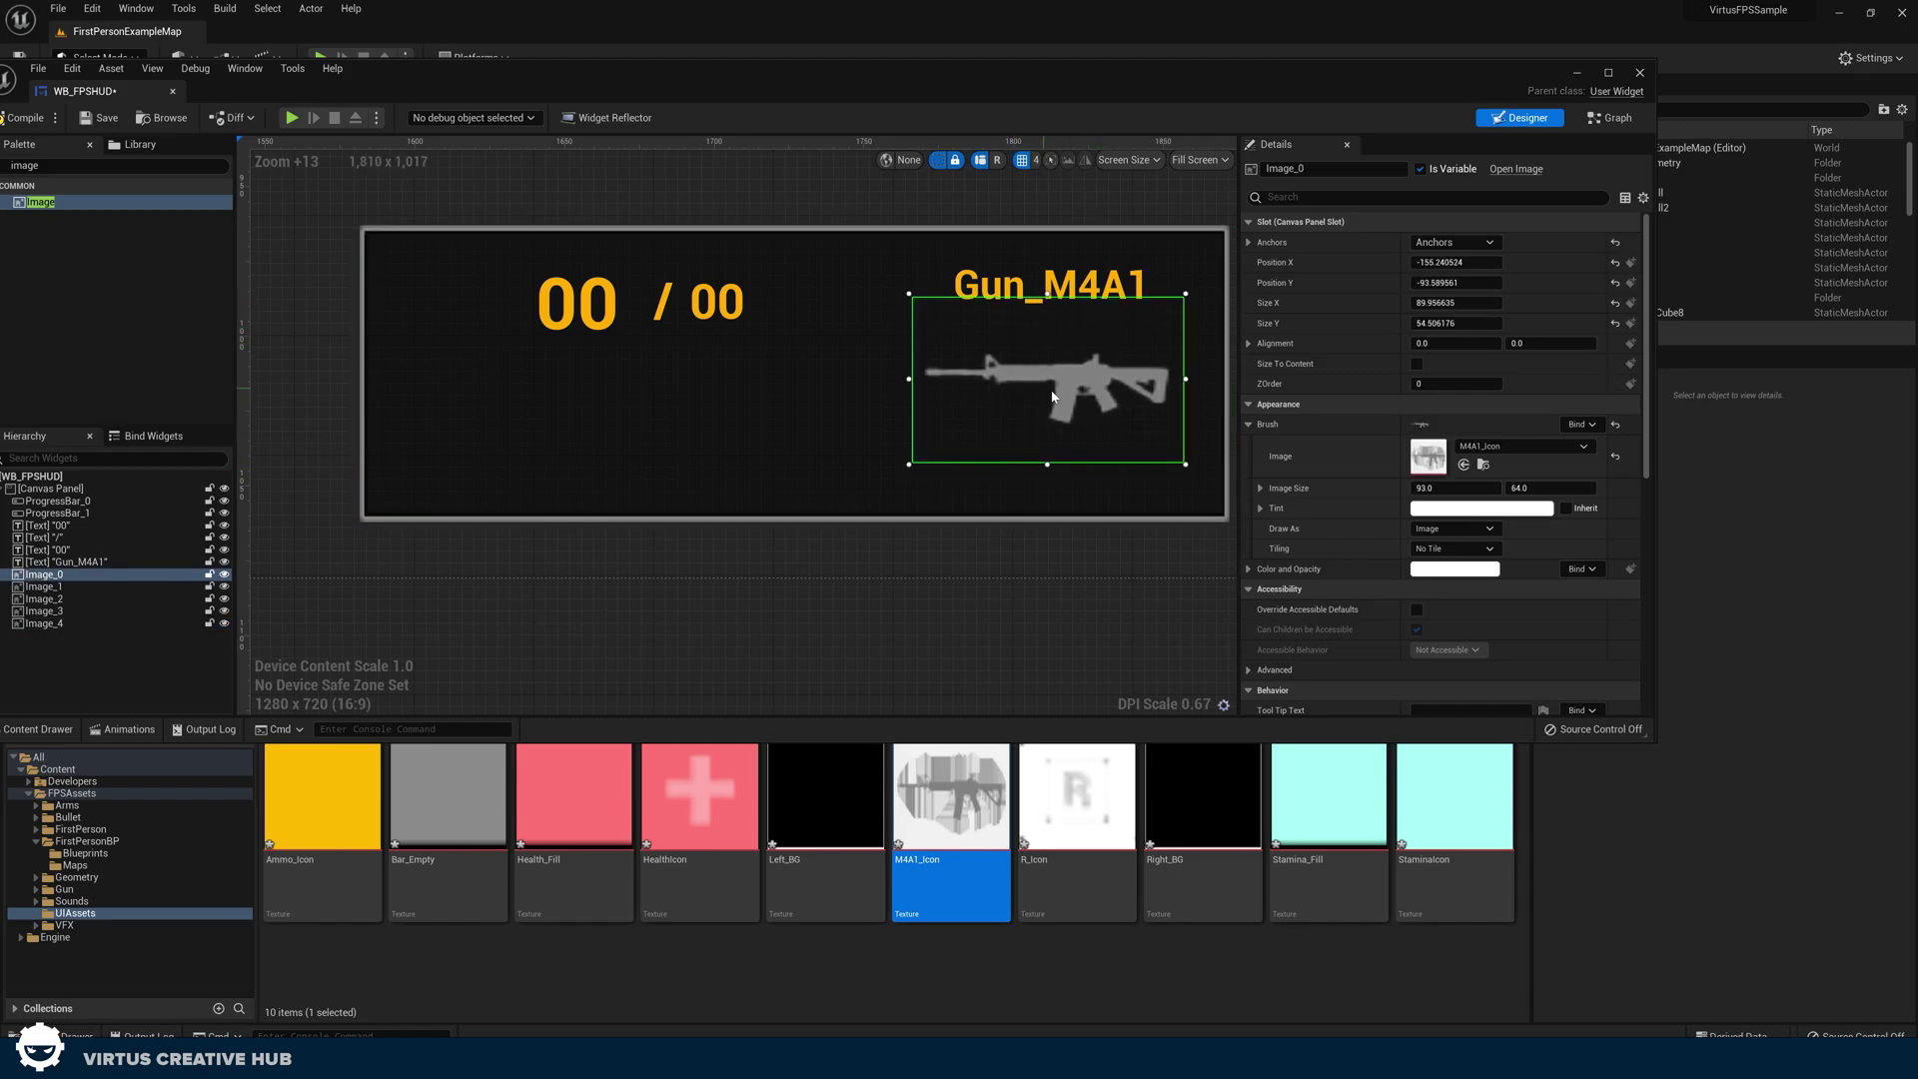
drag(1073, 408, 1061, 381)
click(634, 492)
right_drag(633, 493, 792, 569)
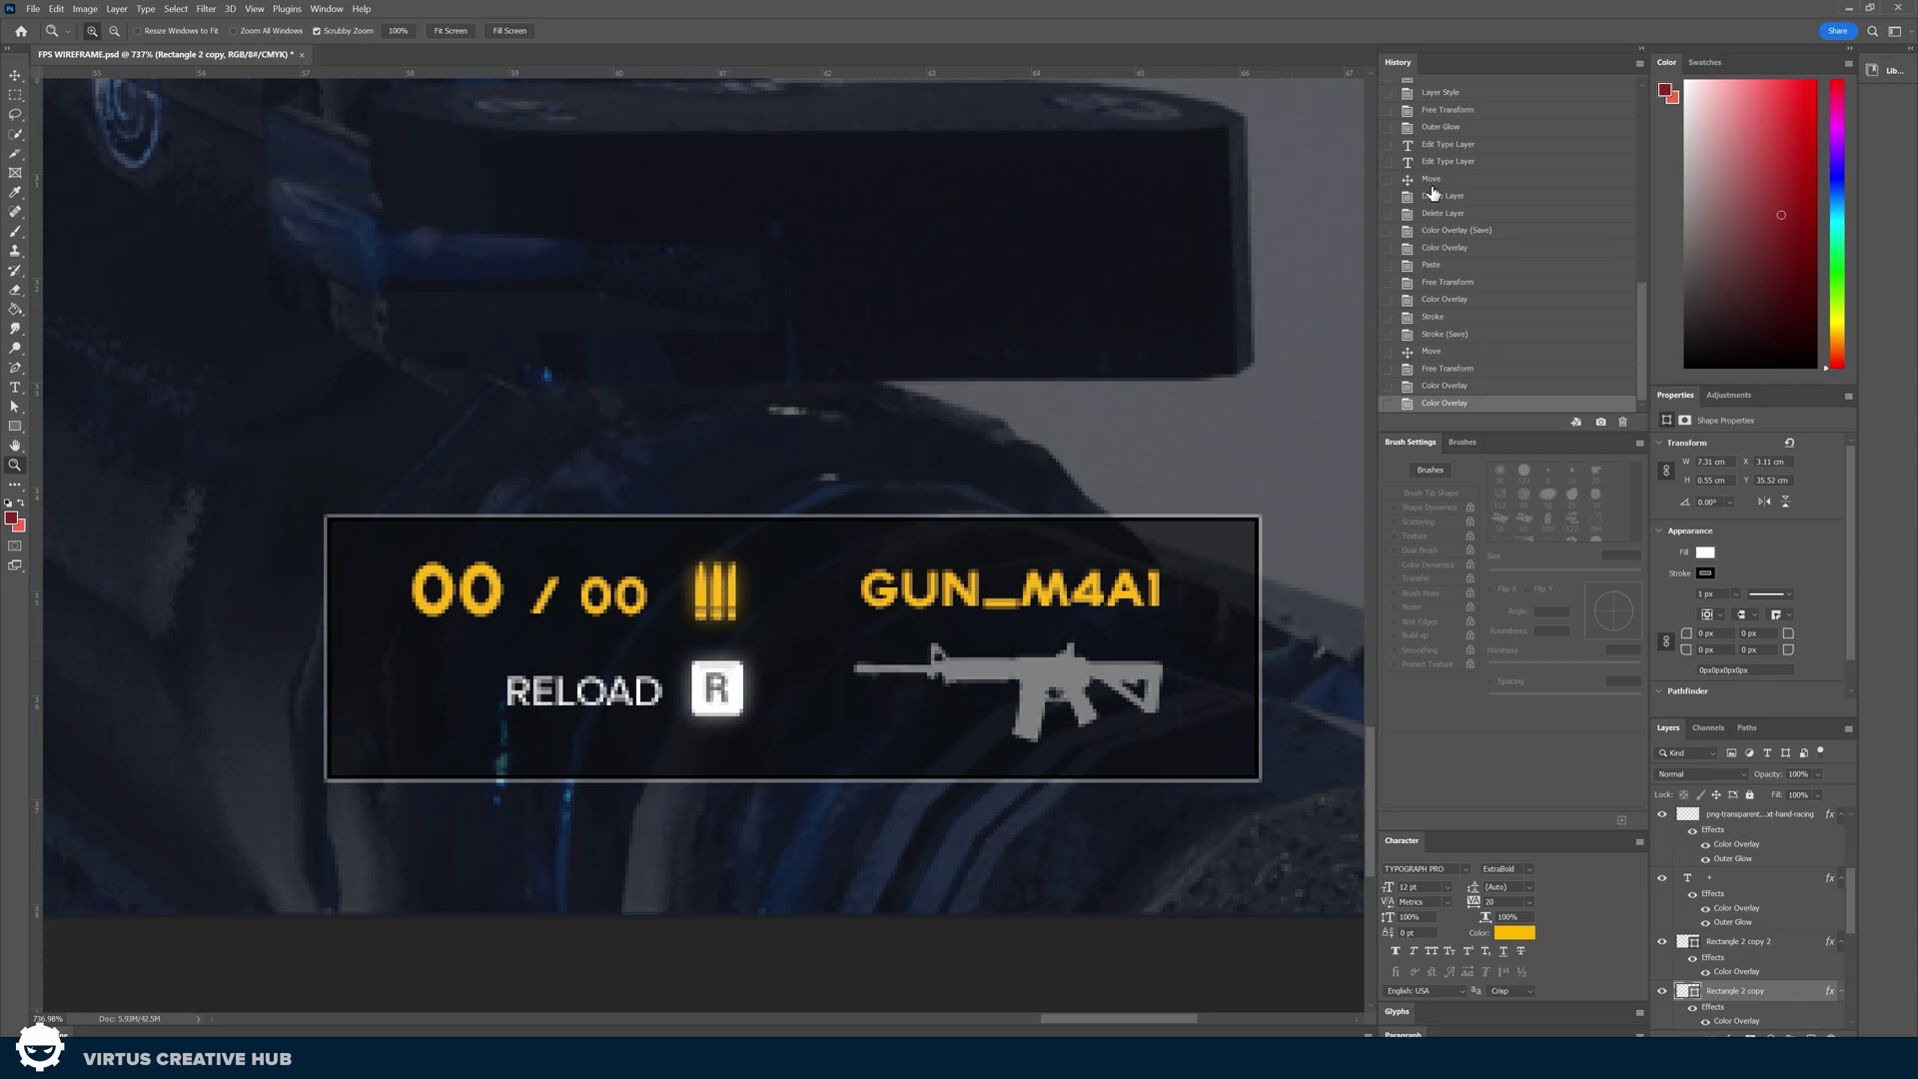
Add the R_Icon and Ammo_Icon textures to the panel and shrink the ammo icon to a small square.
click(1844, 8)
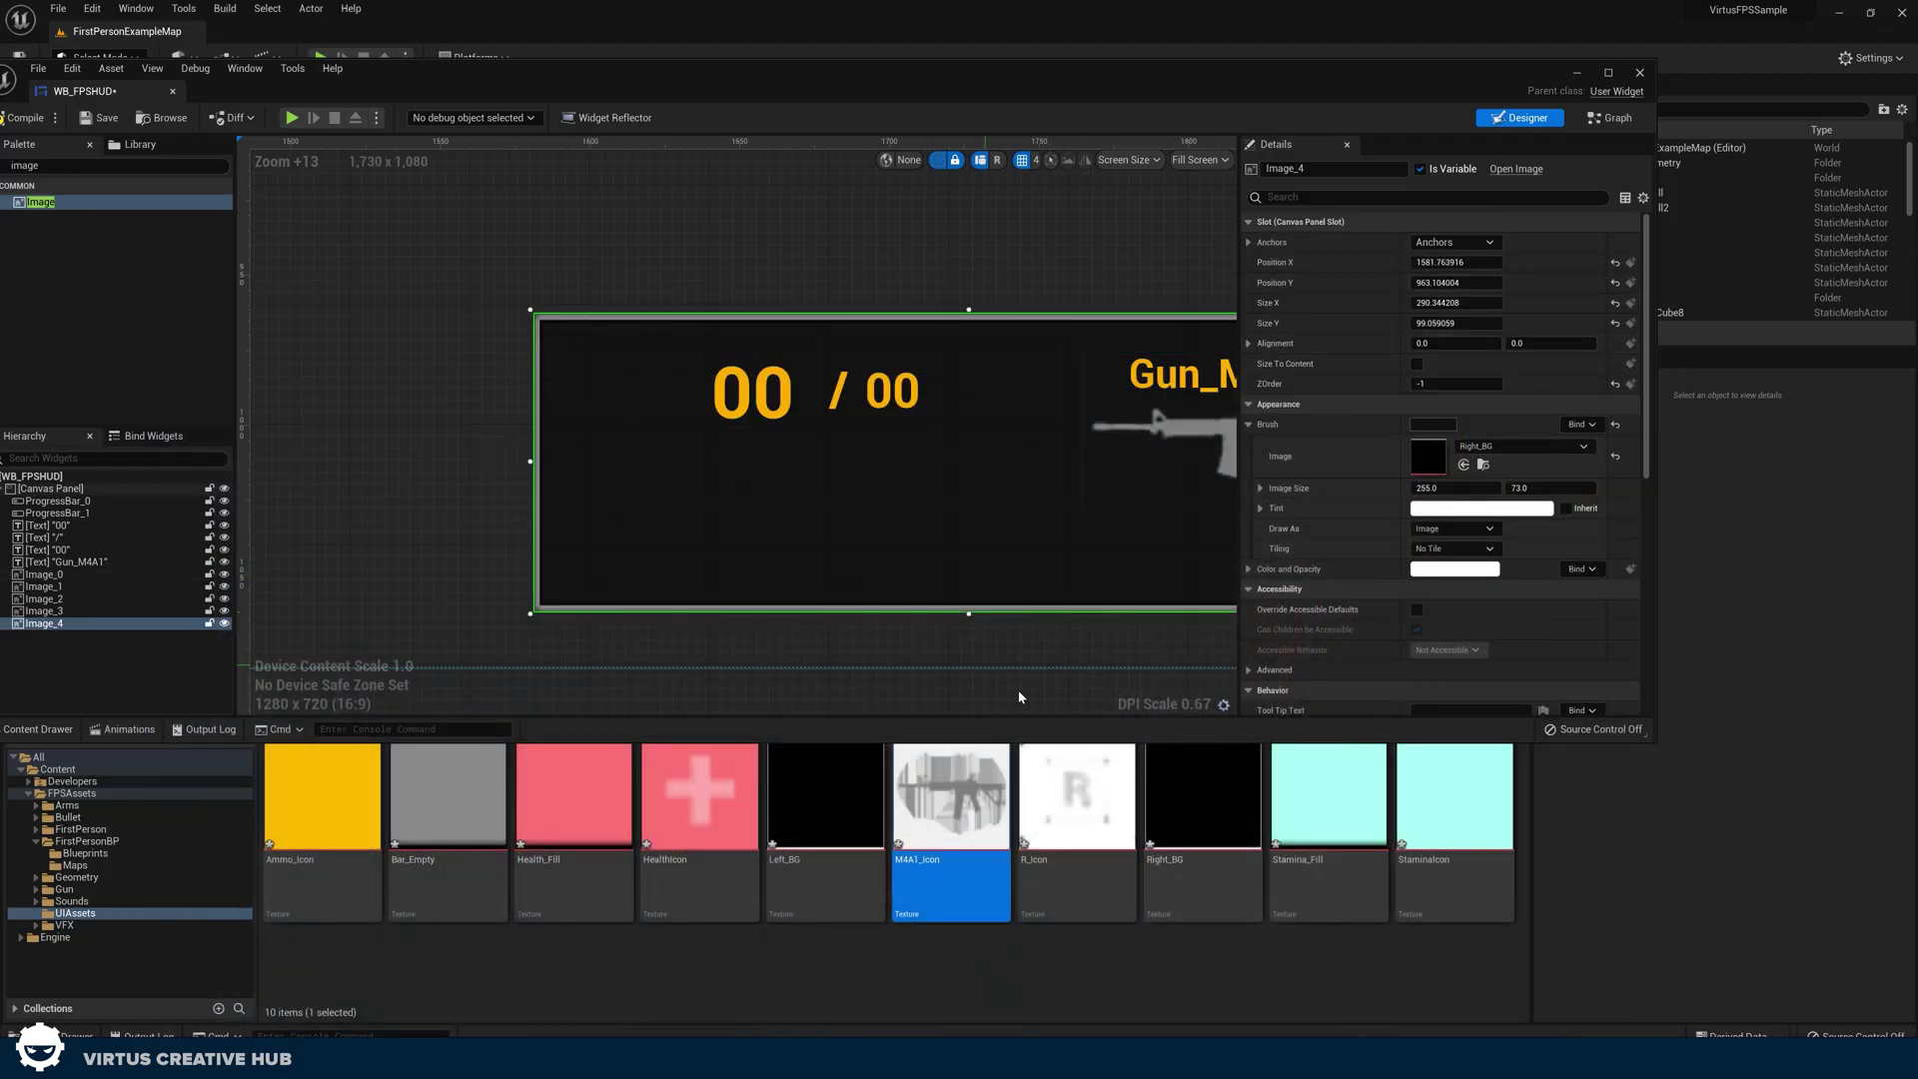
mouse_move(1077, 799)
mouse_down()
mouse_move(1054, 549)
mouse_move(934, 509)
mouse_move(842, 450)
mouse_up()
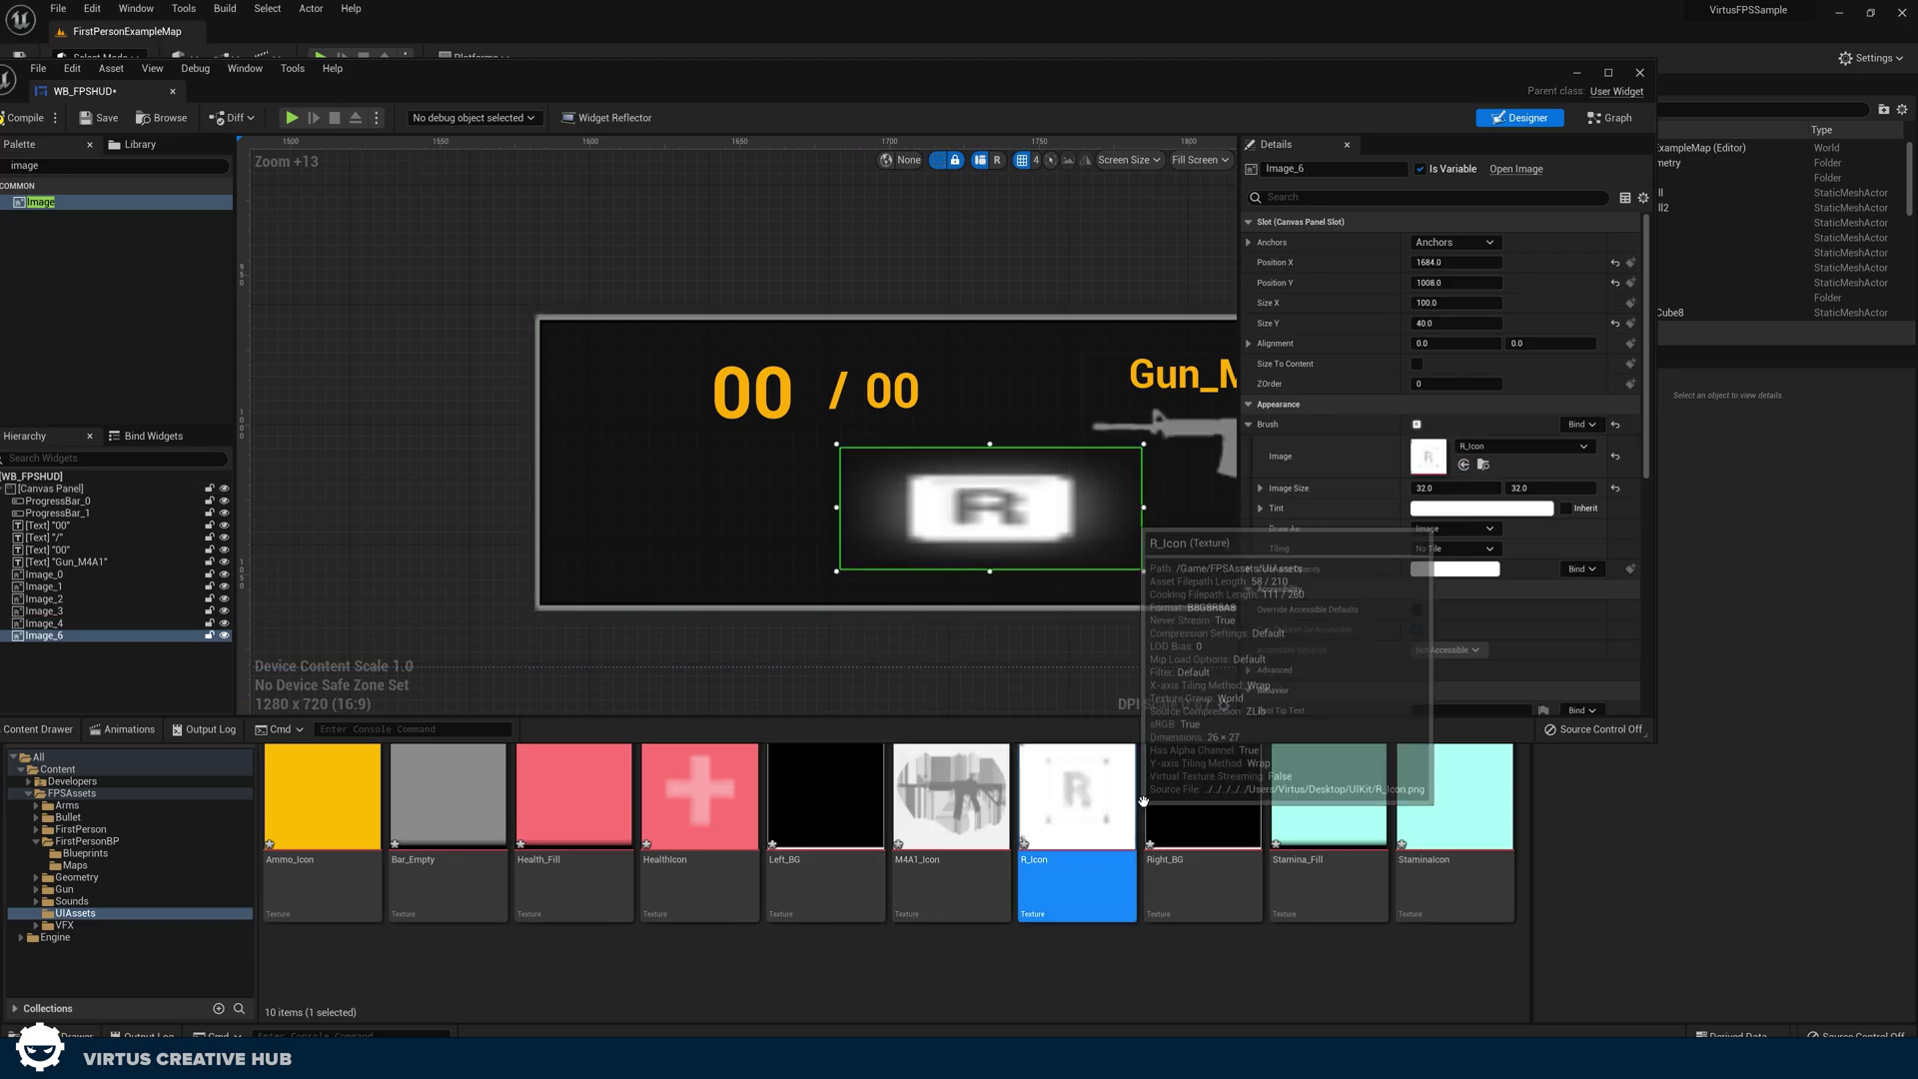
mouse_move(322, 799)
mouse_down()
mouse_move(969, 420)
mouse_move(885, 349)
mouse_up()
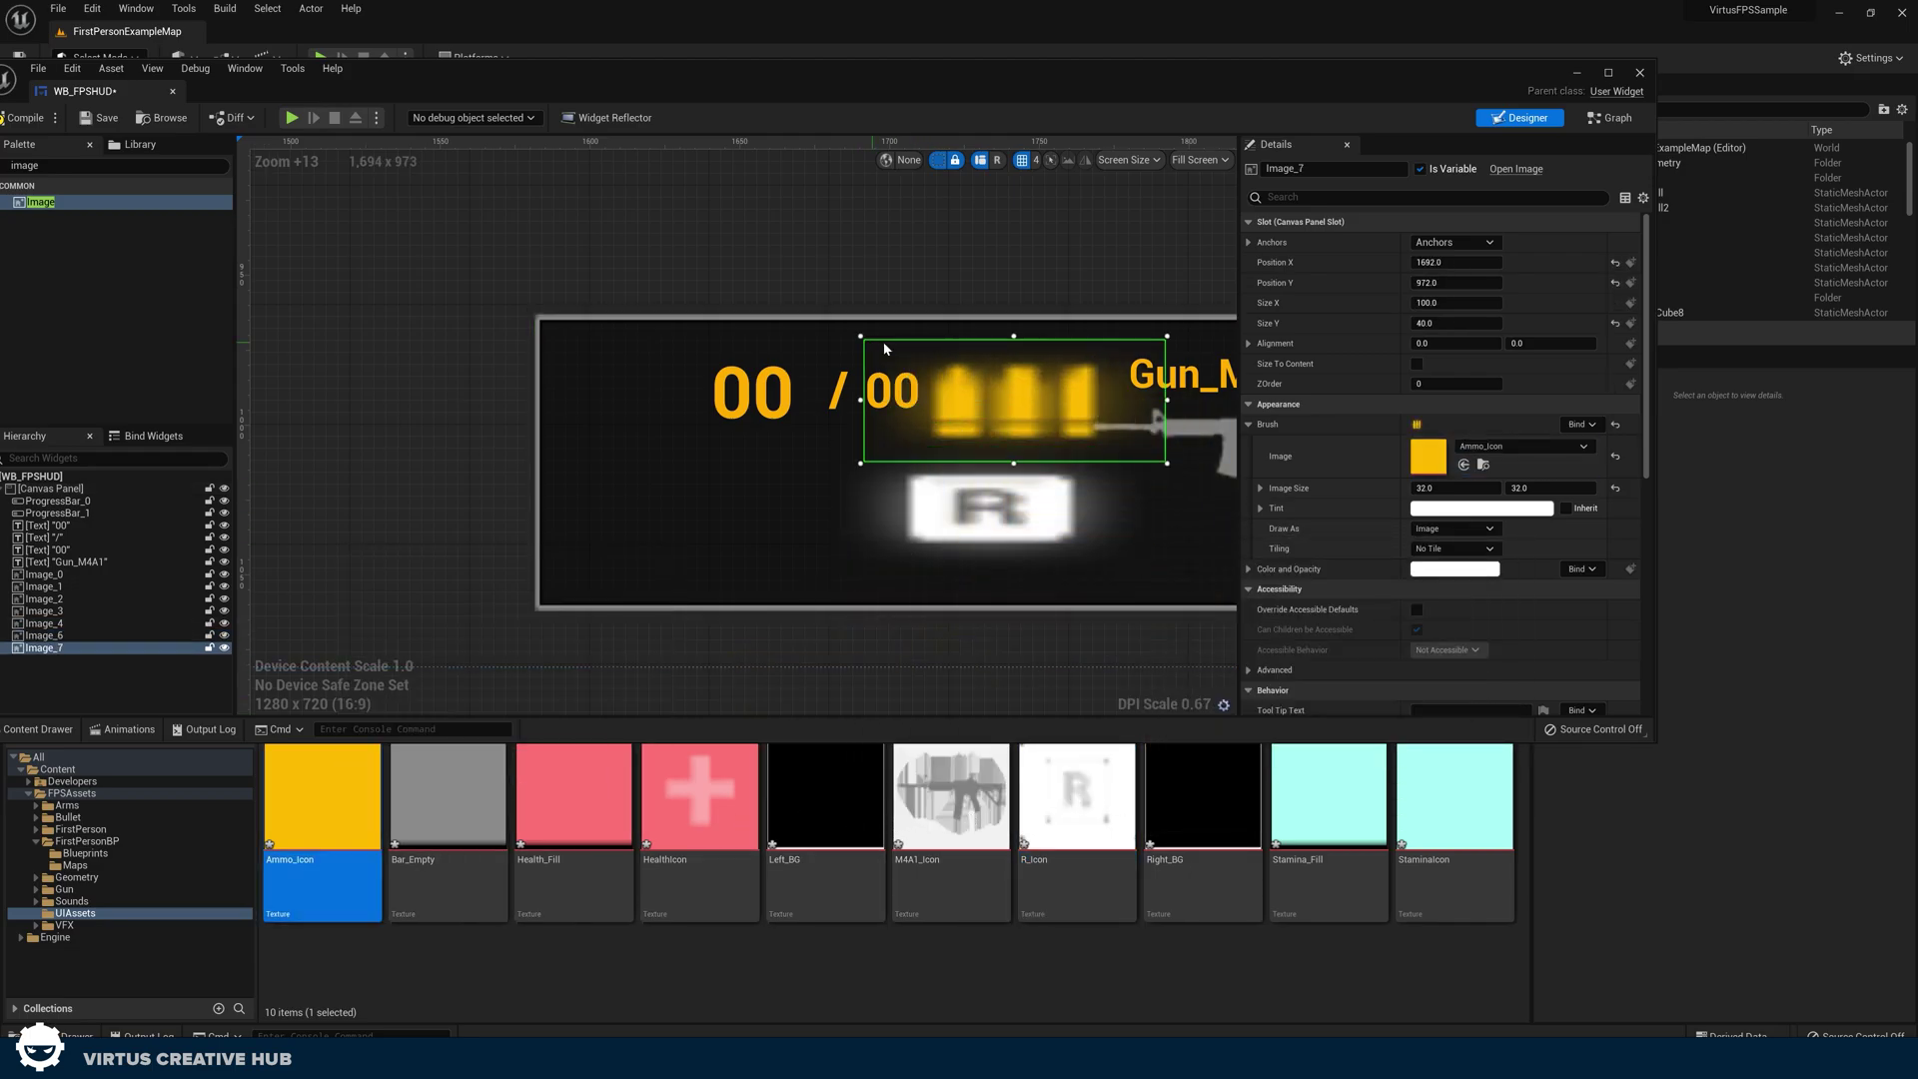
drag(1169, 334, 984, 407)
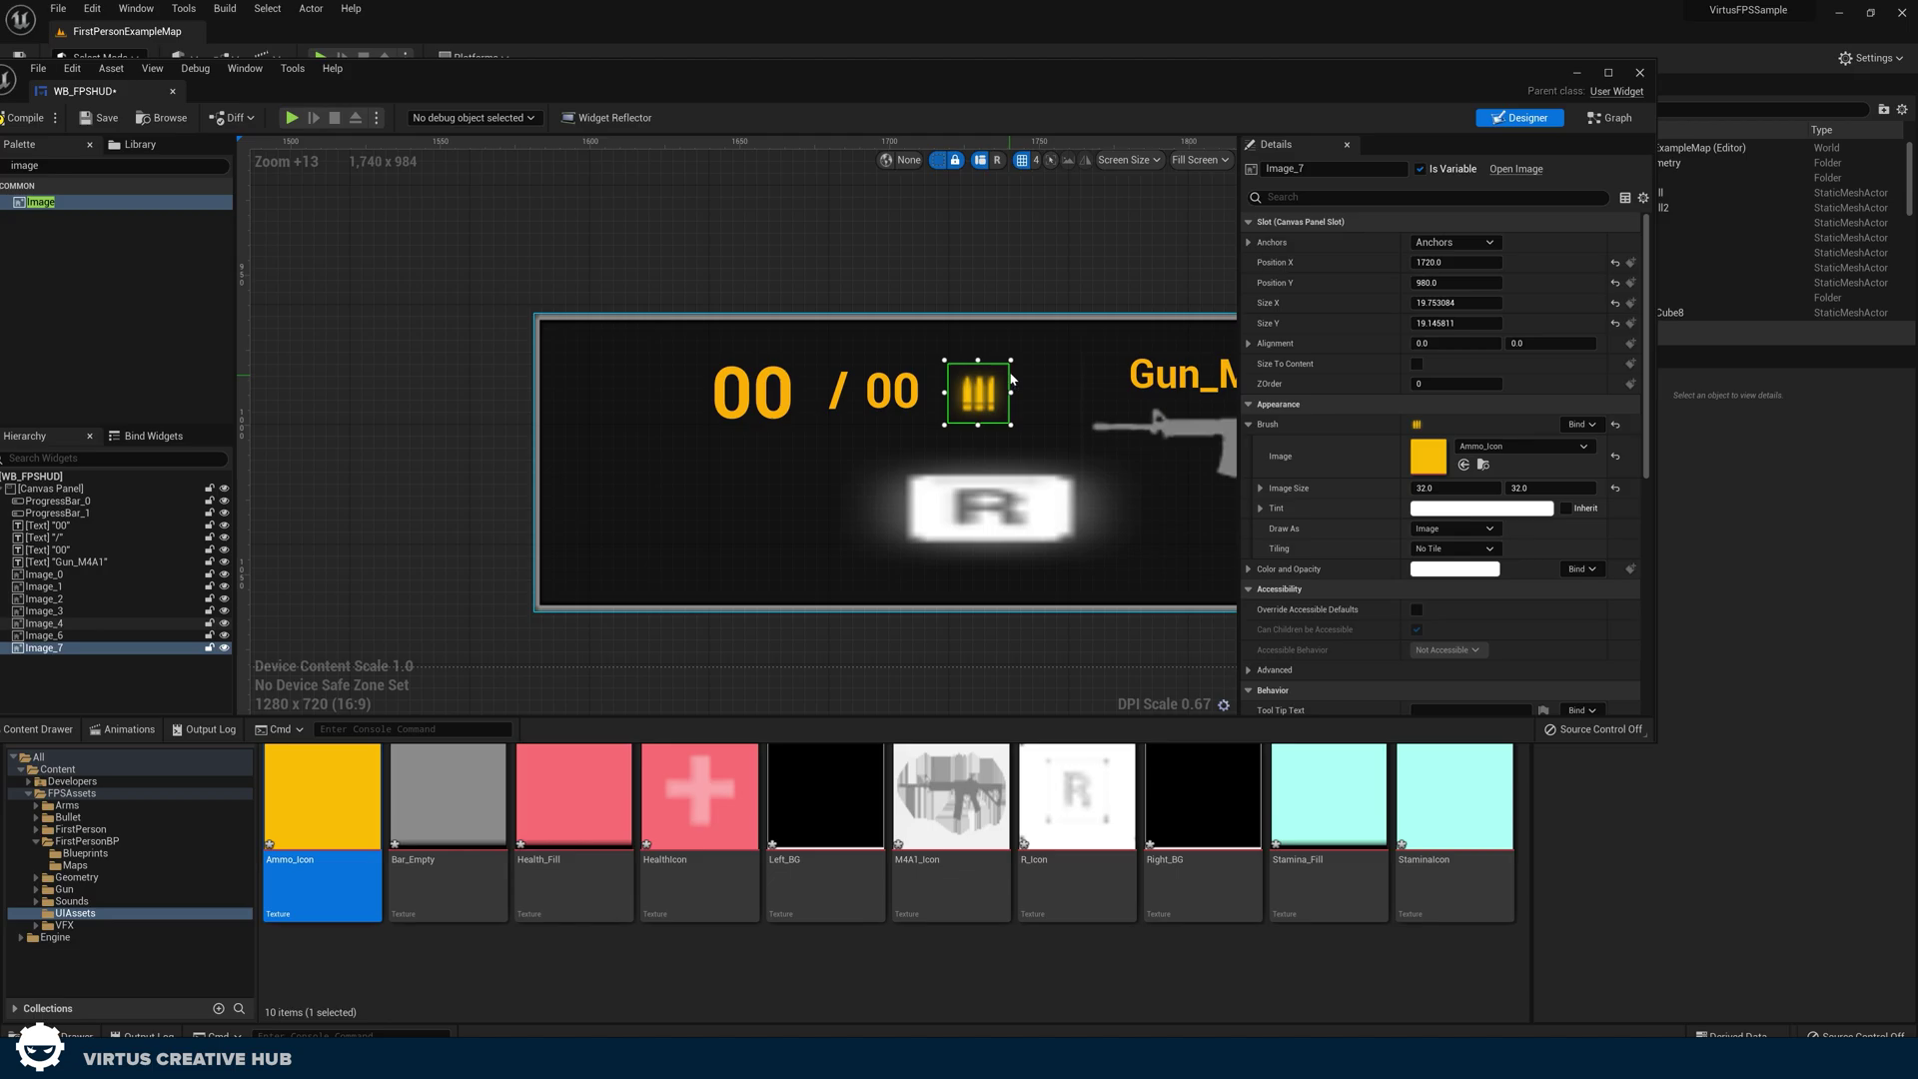
Shrink the R key icon to 32 by 32 and place it under the ammo count with grid snap off.
click(1012, 516)
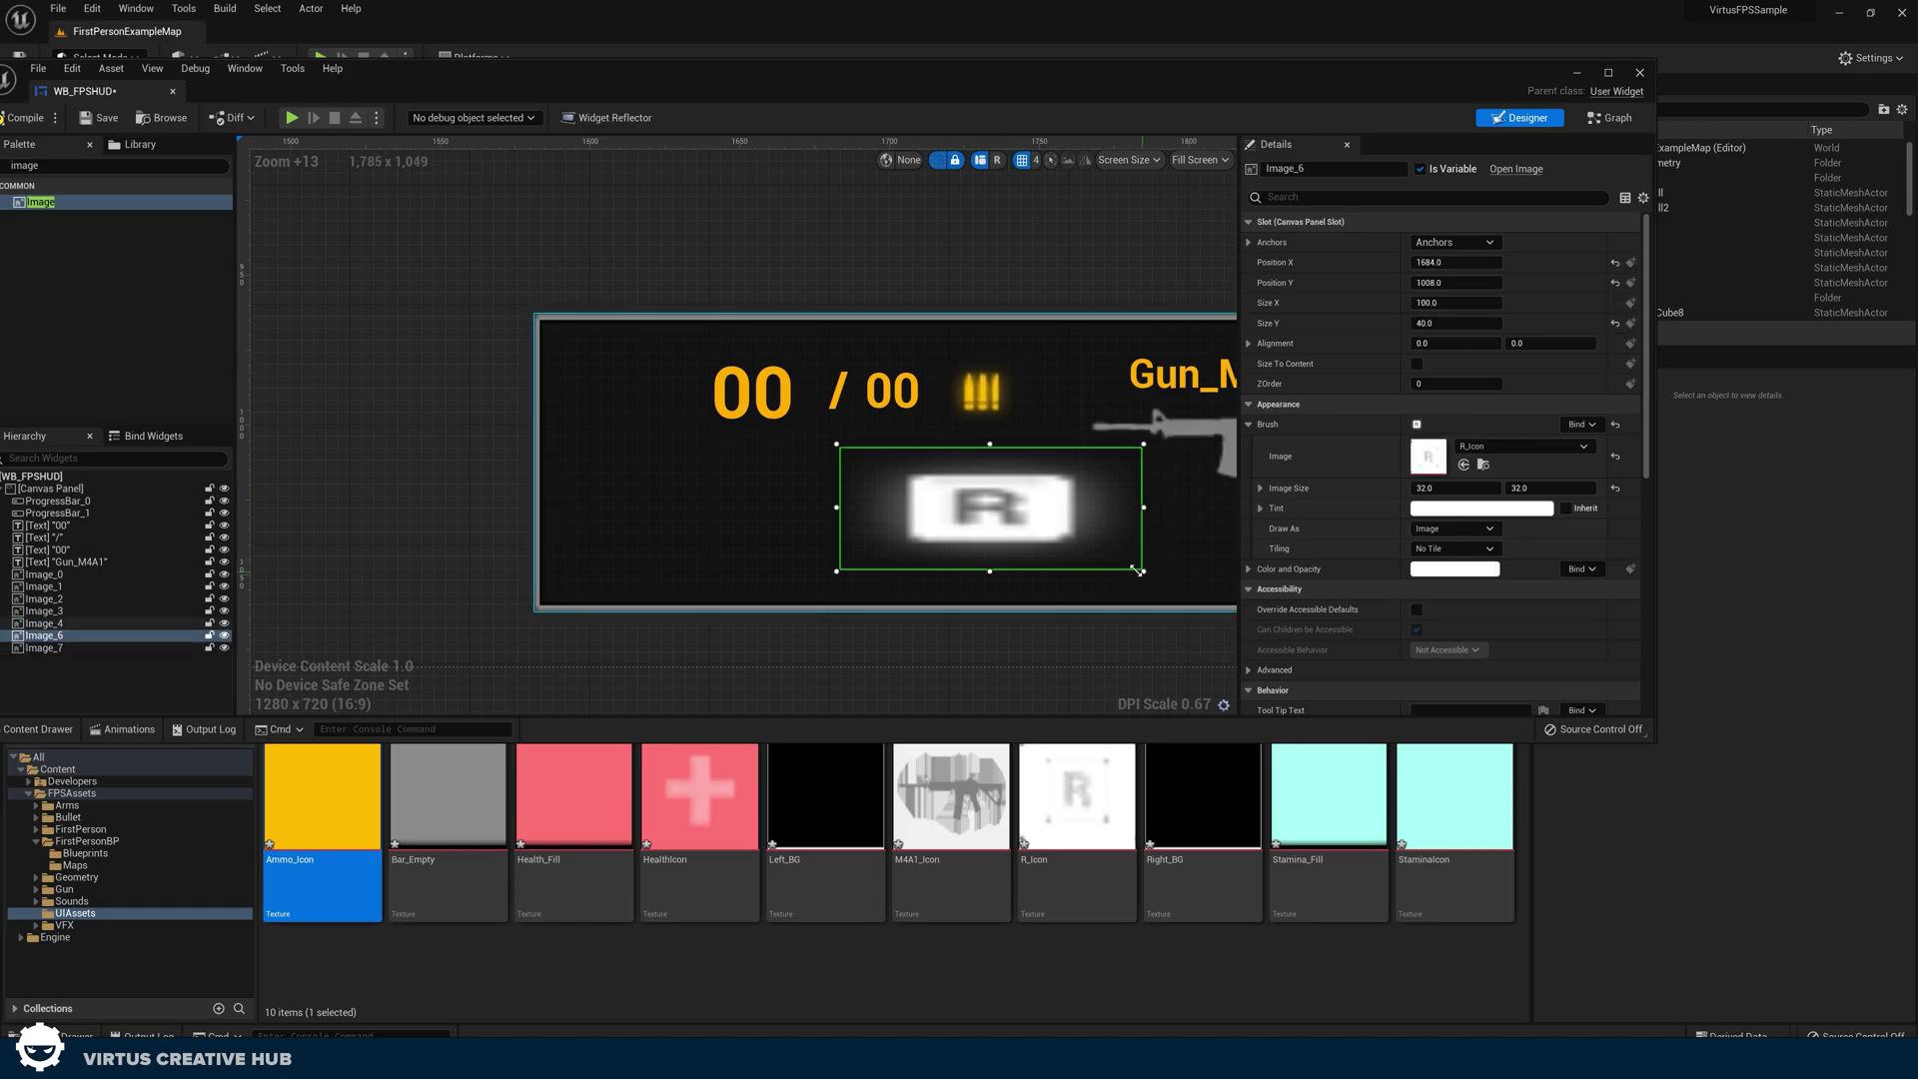
drag(1139, 571, 977, 477)
click(1021, 161)
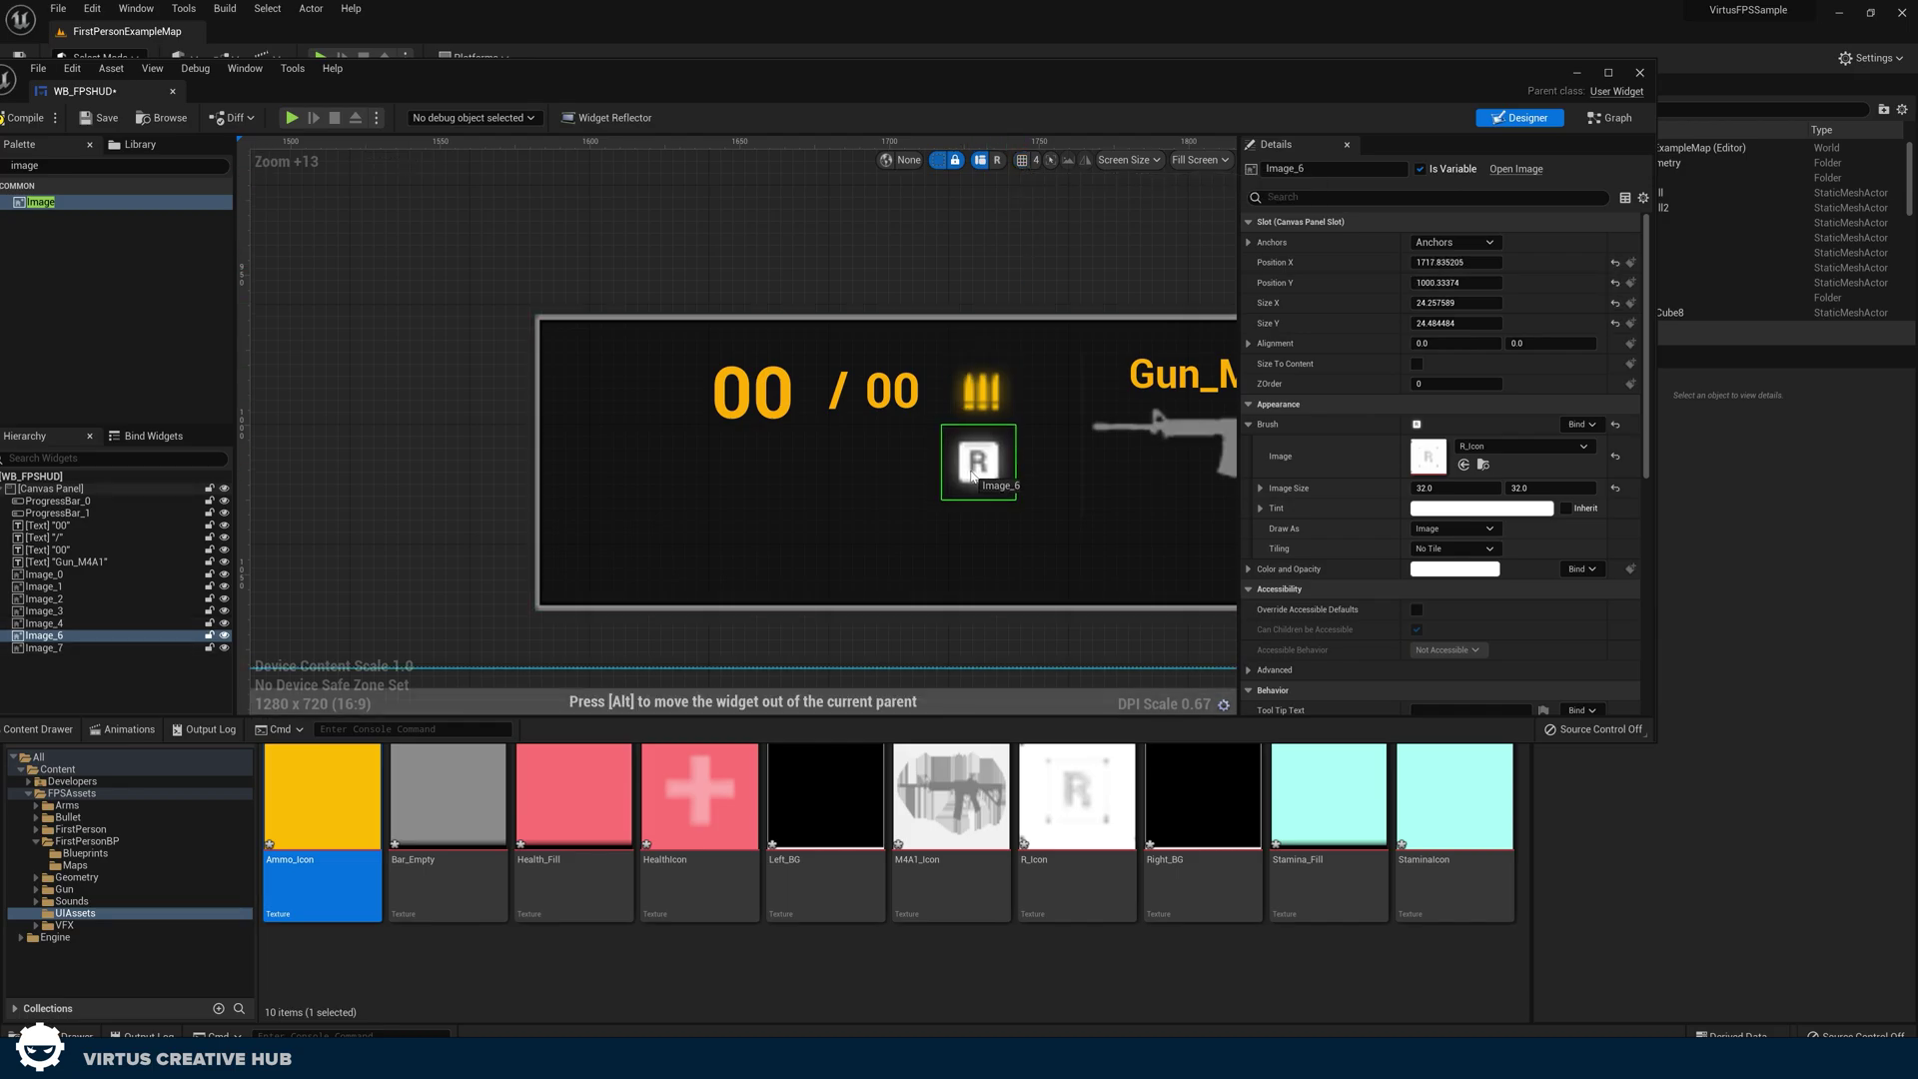
drag(974, 477, 975, 477)
click(995, 538)
scroll(859, 560, down, 2)
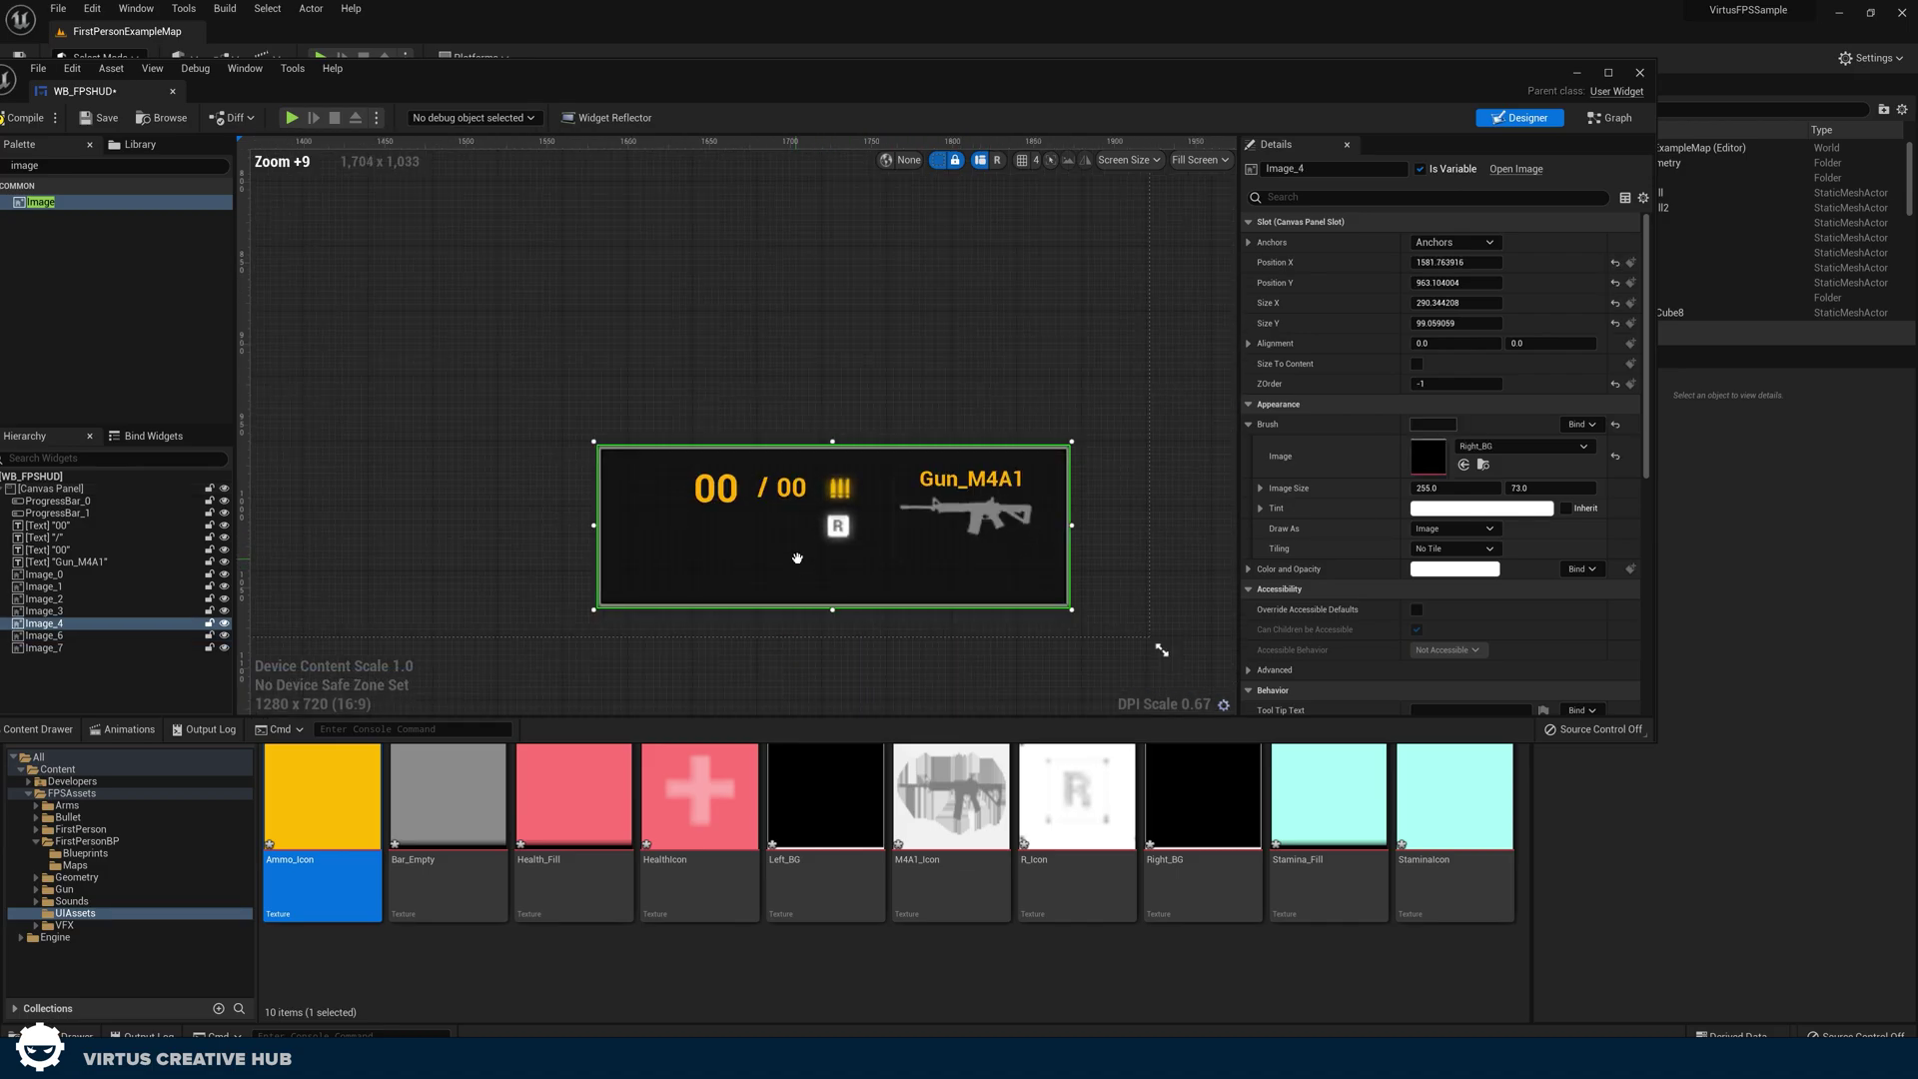
scroll(859, 565, up, 2)
scroll(859, 565, up, 1)
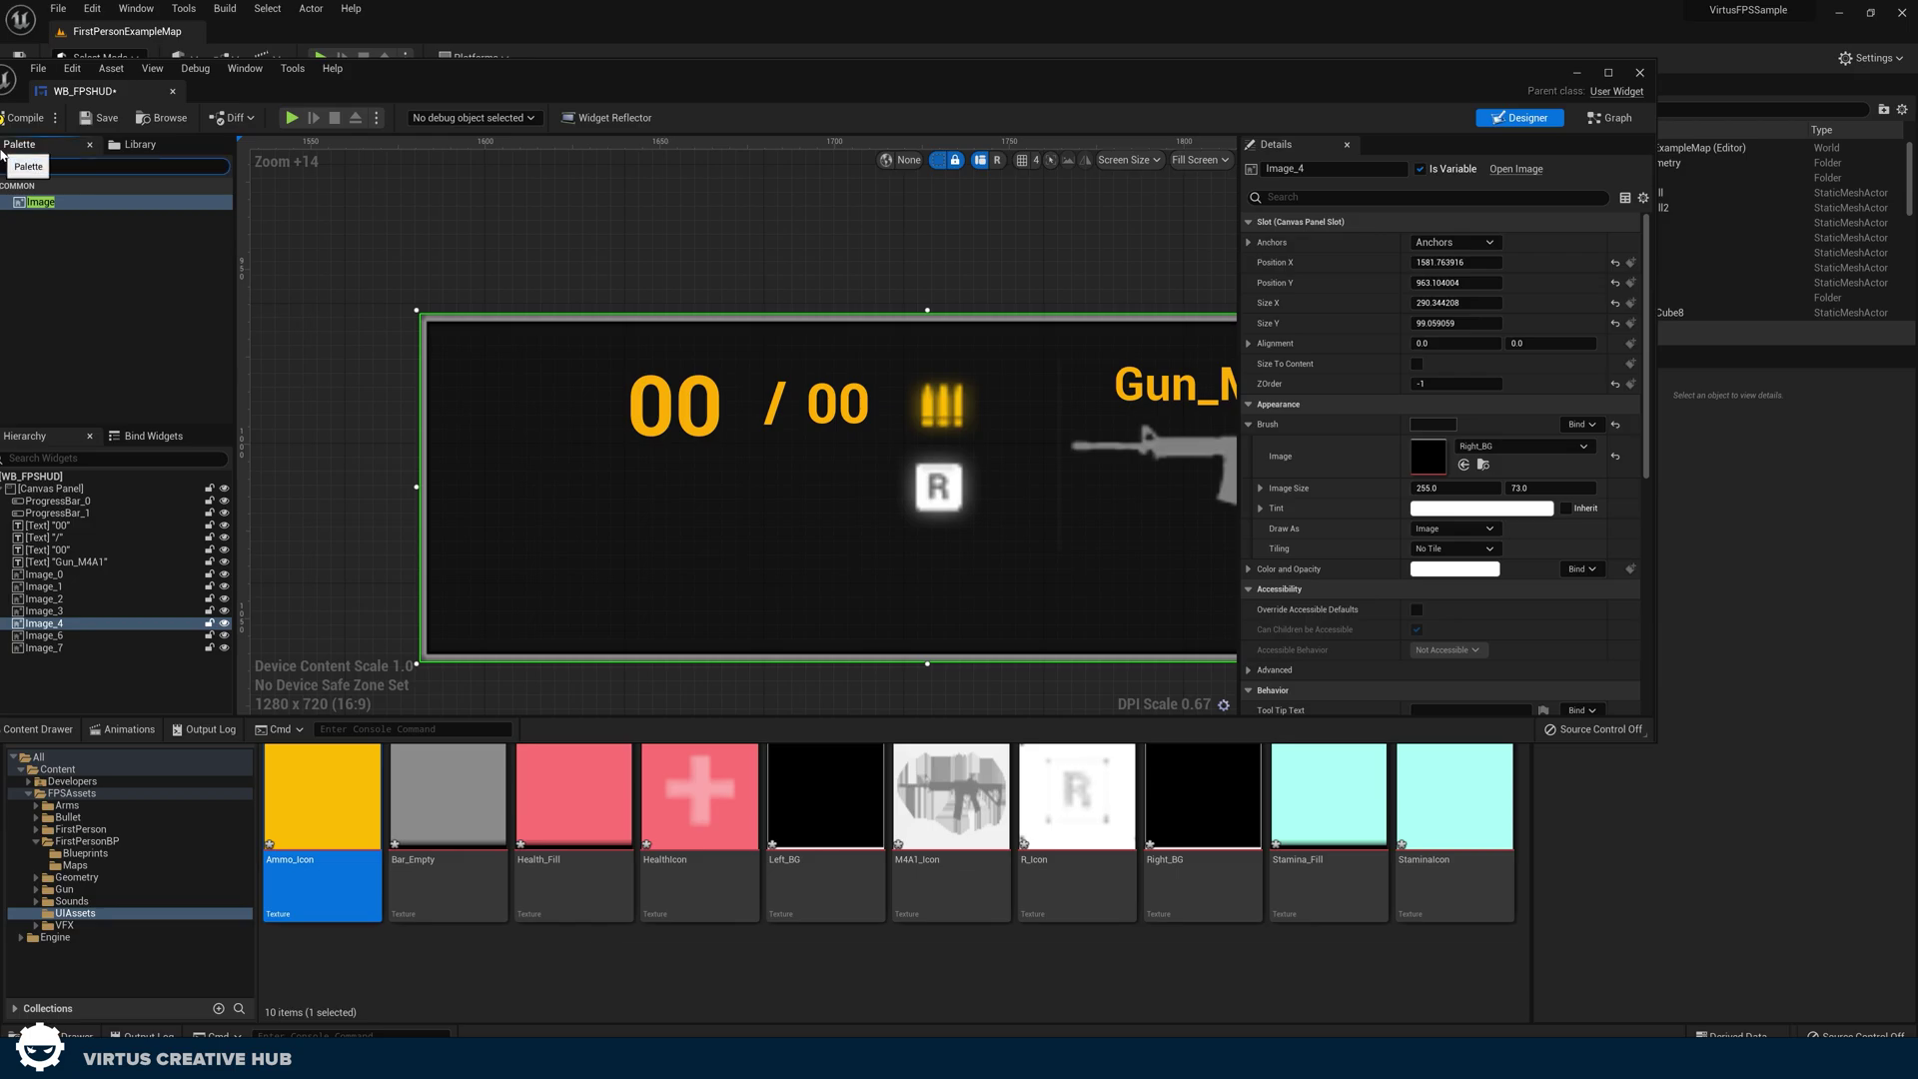
Add a Text block from the Palette to the ammo panel with font size 8.
click(13, 170)
text(text)
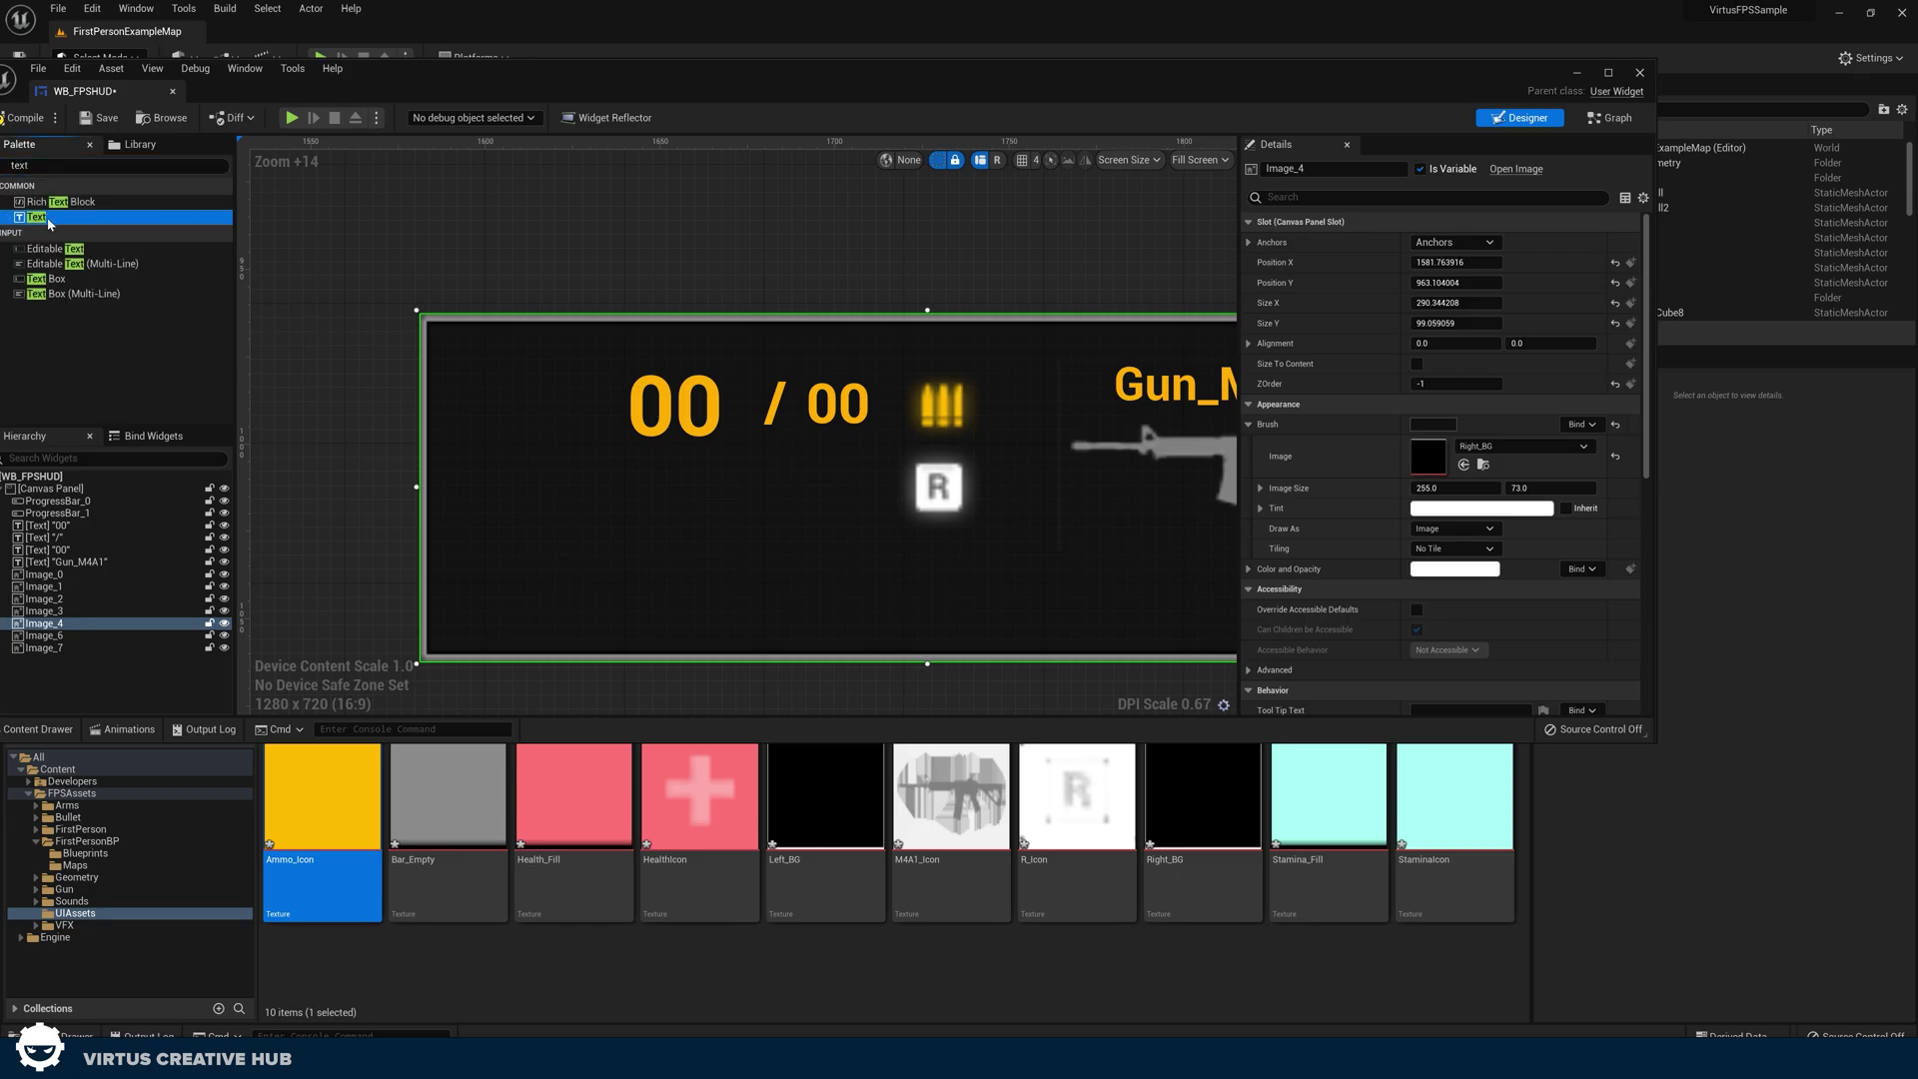
drag(36, 217, 614, 467)
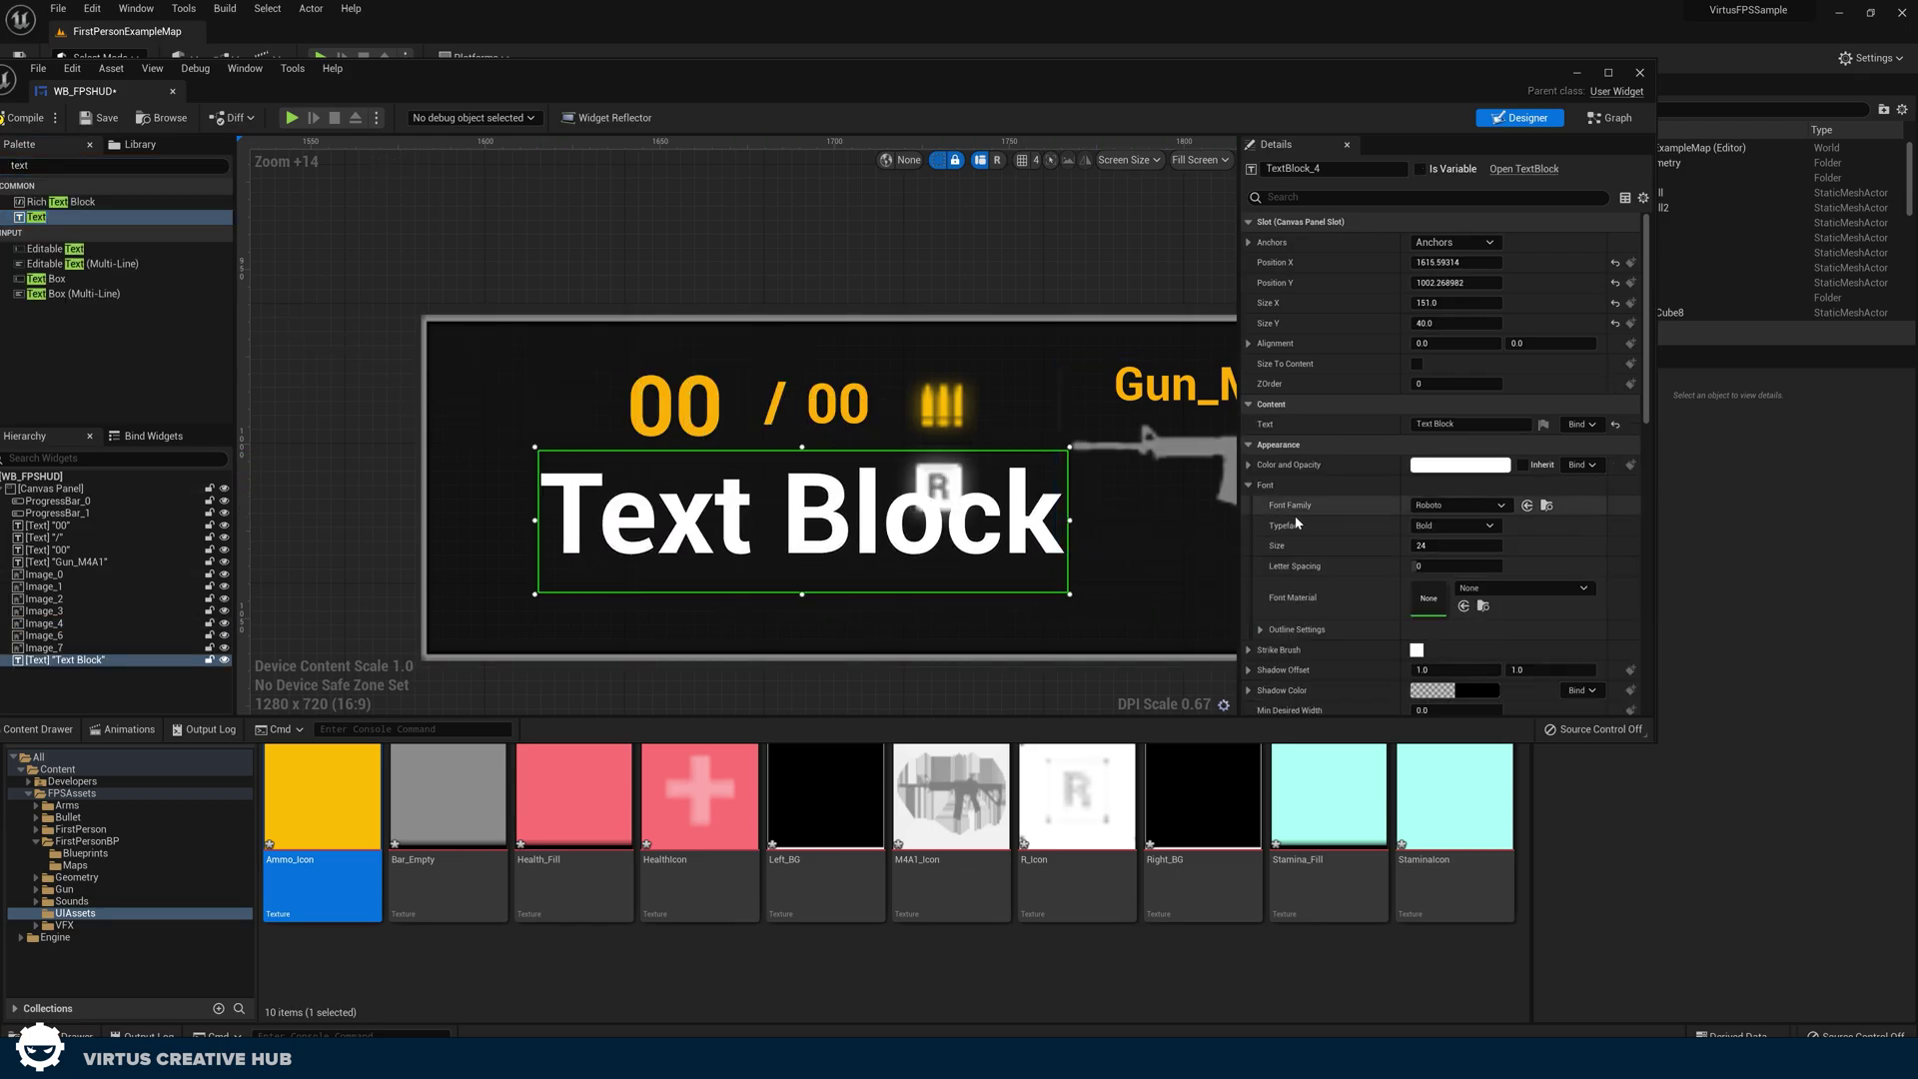
click(1456, 545)
text(54)
key(BackSpace)
key(BackSpace)
text(6)
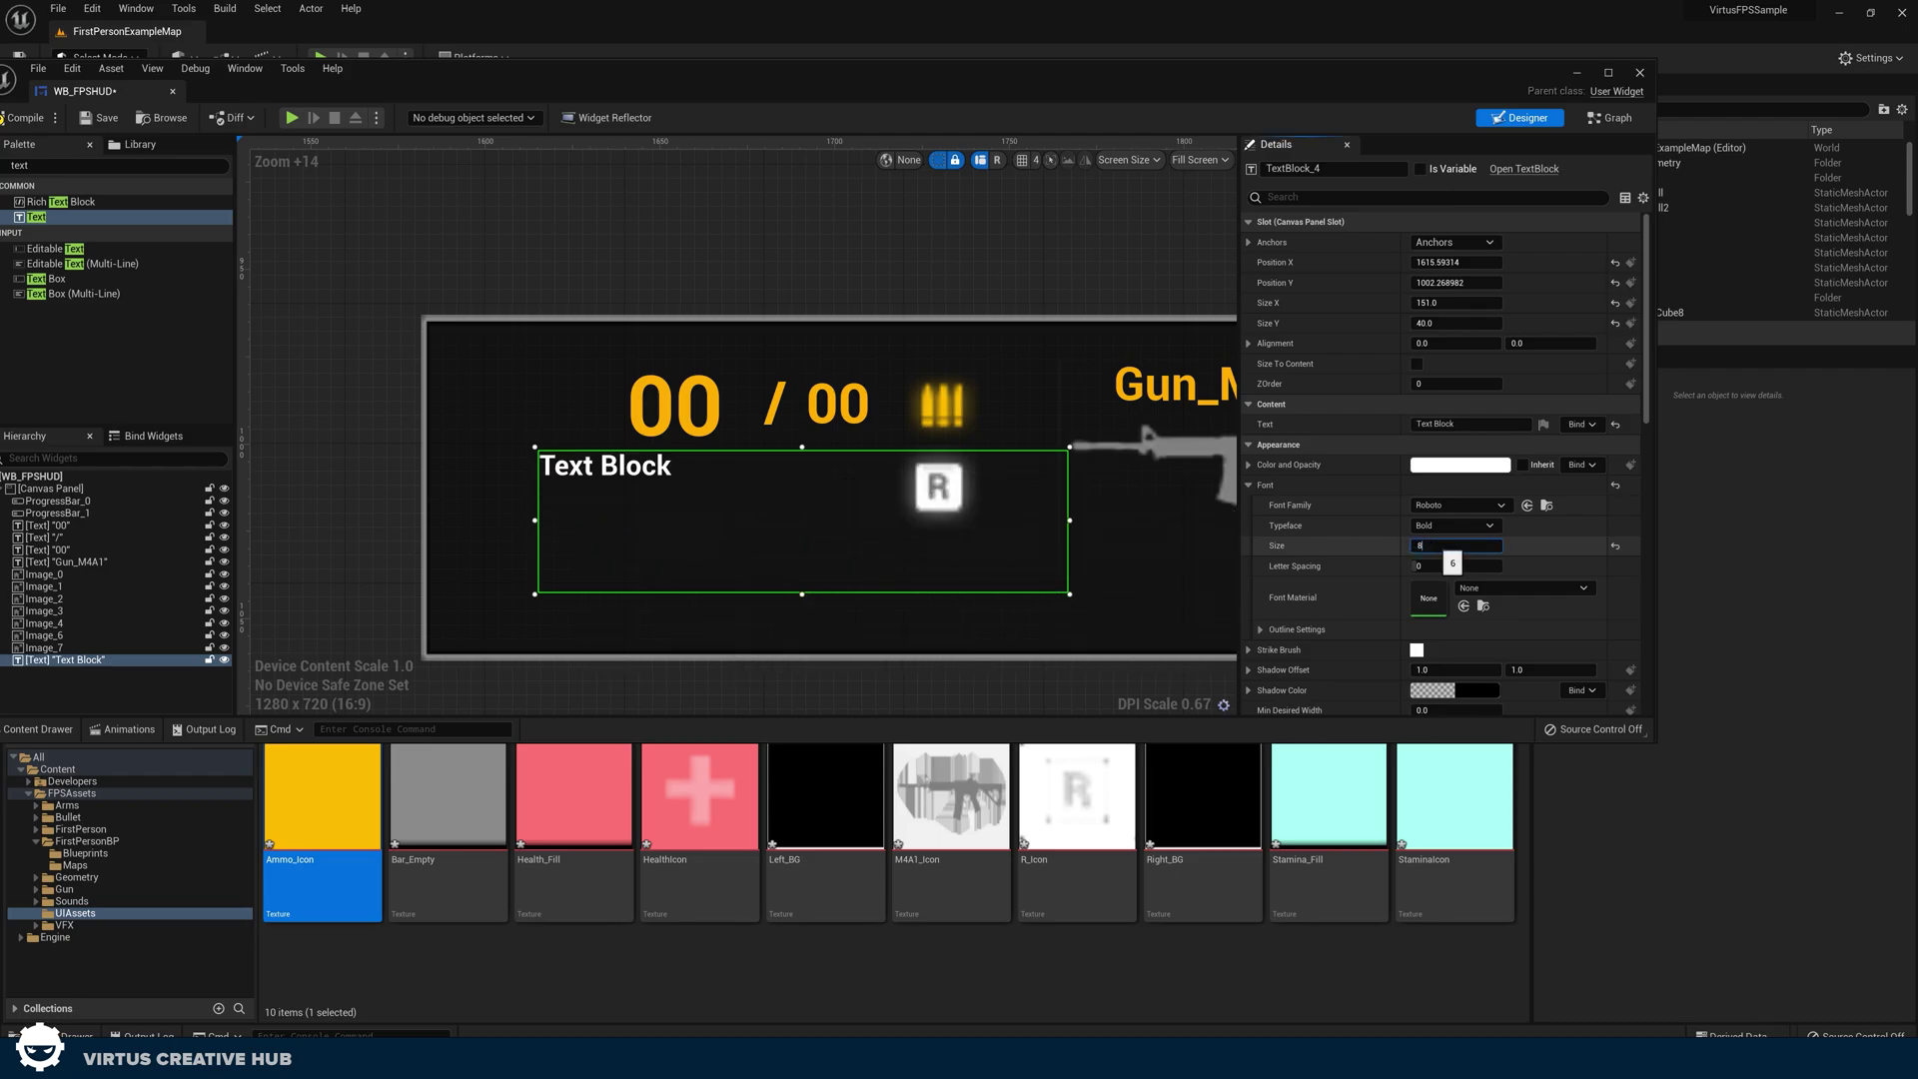
text(8)
key(Return)
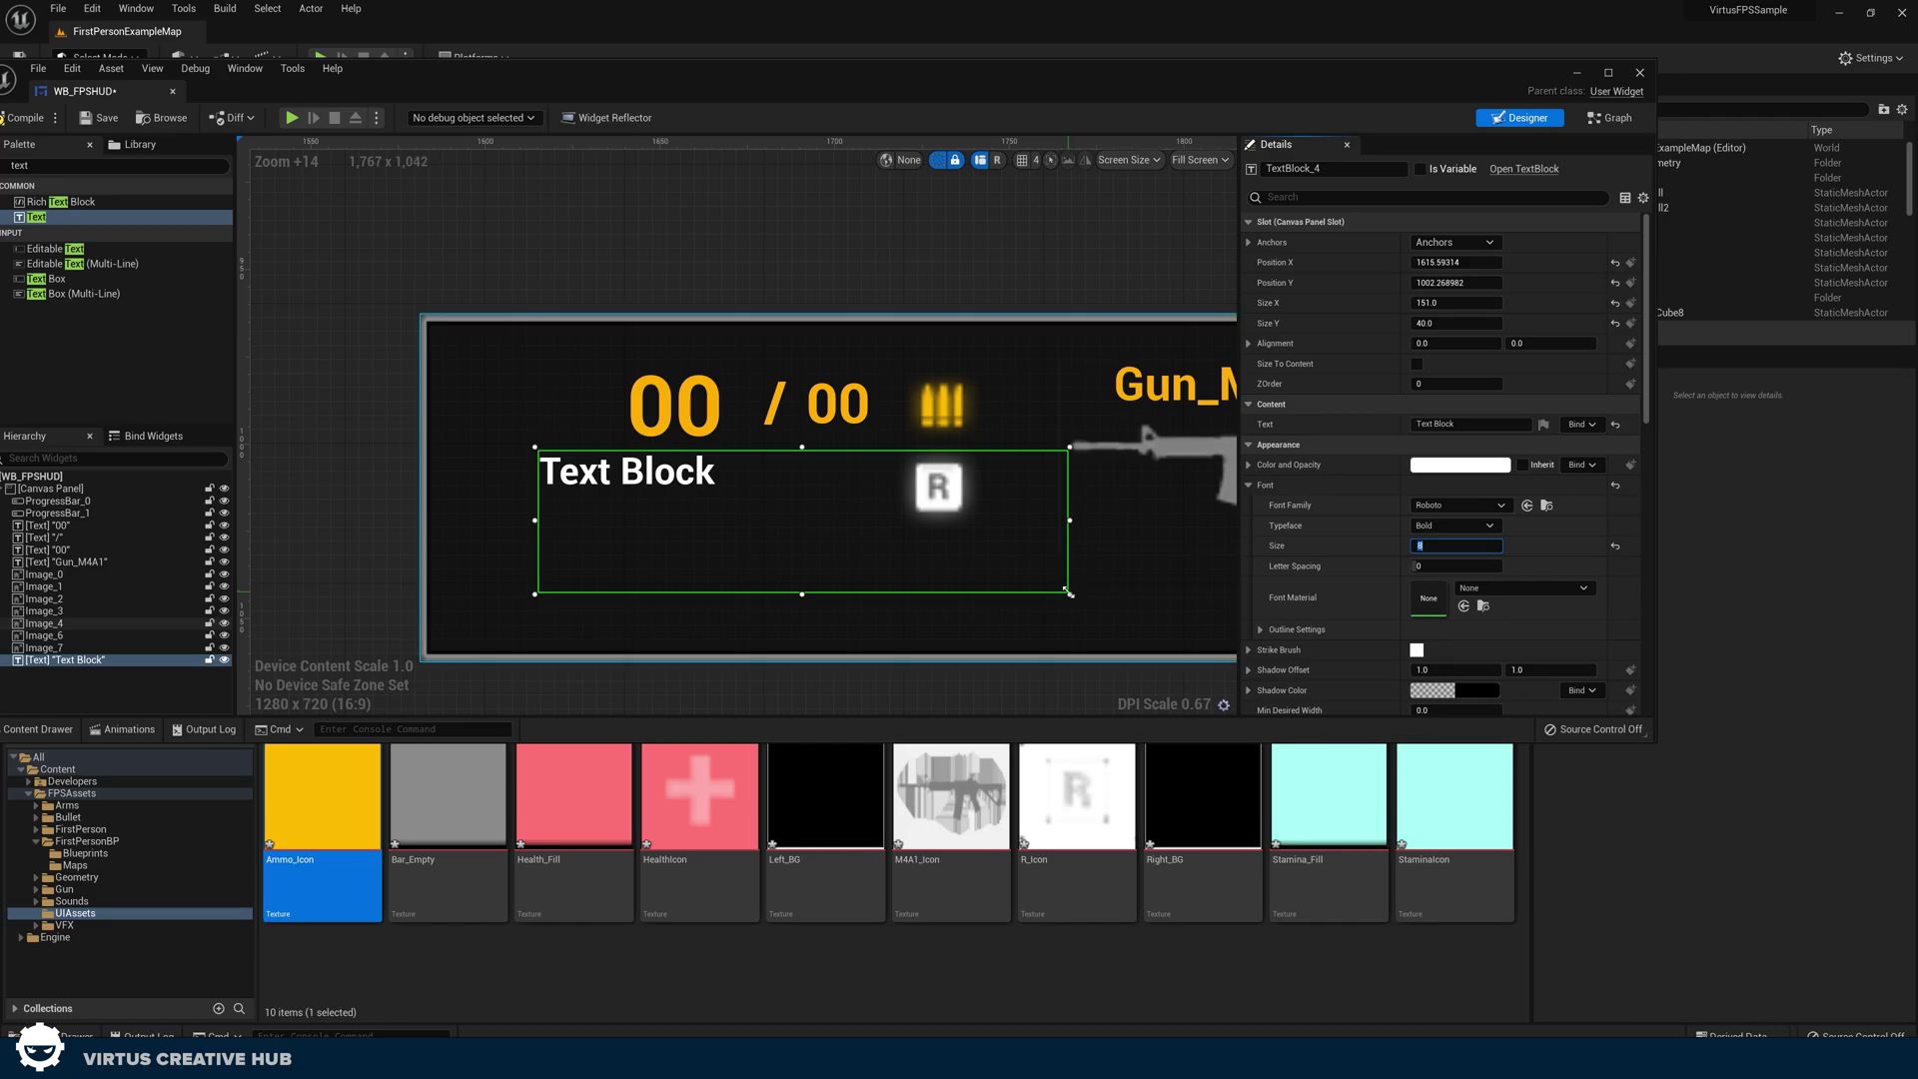
drag(758, 510, 736, 497)
Set the text to RELOAD in the Light typeface and place it beside the R icon.
click(1469, 423)
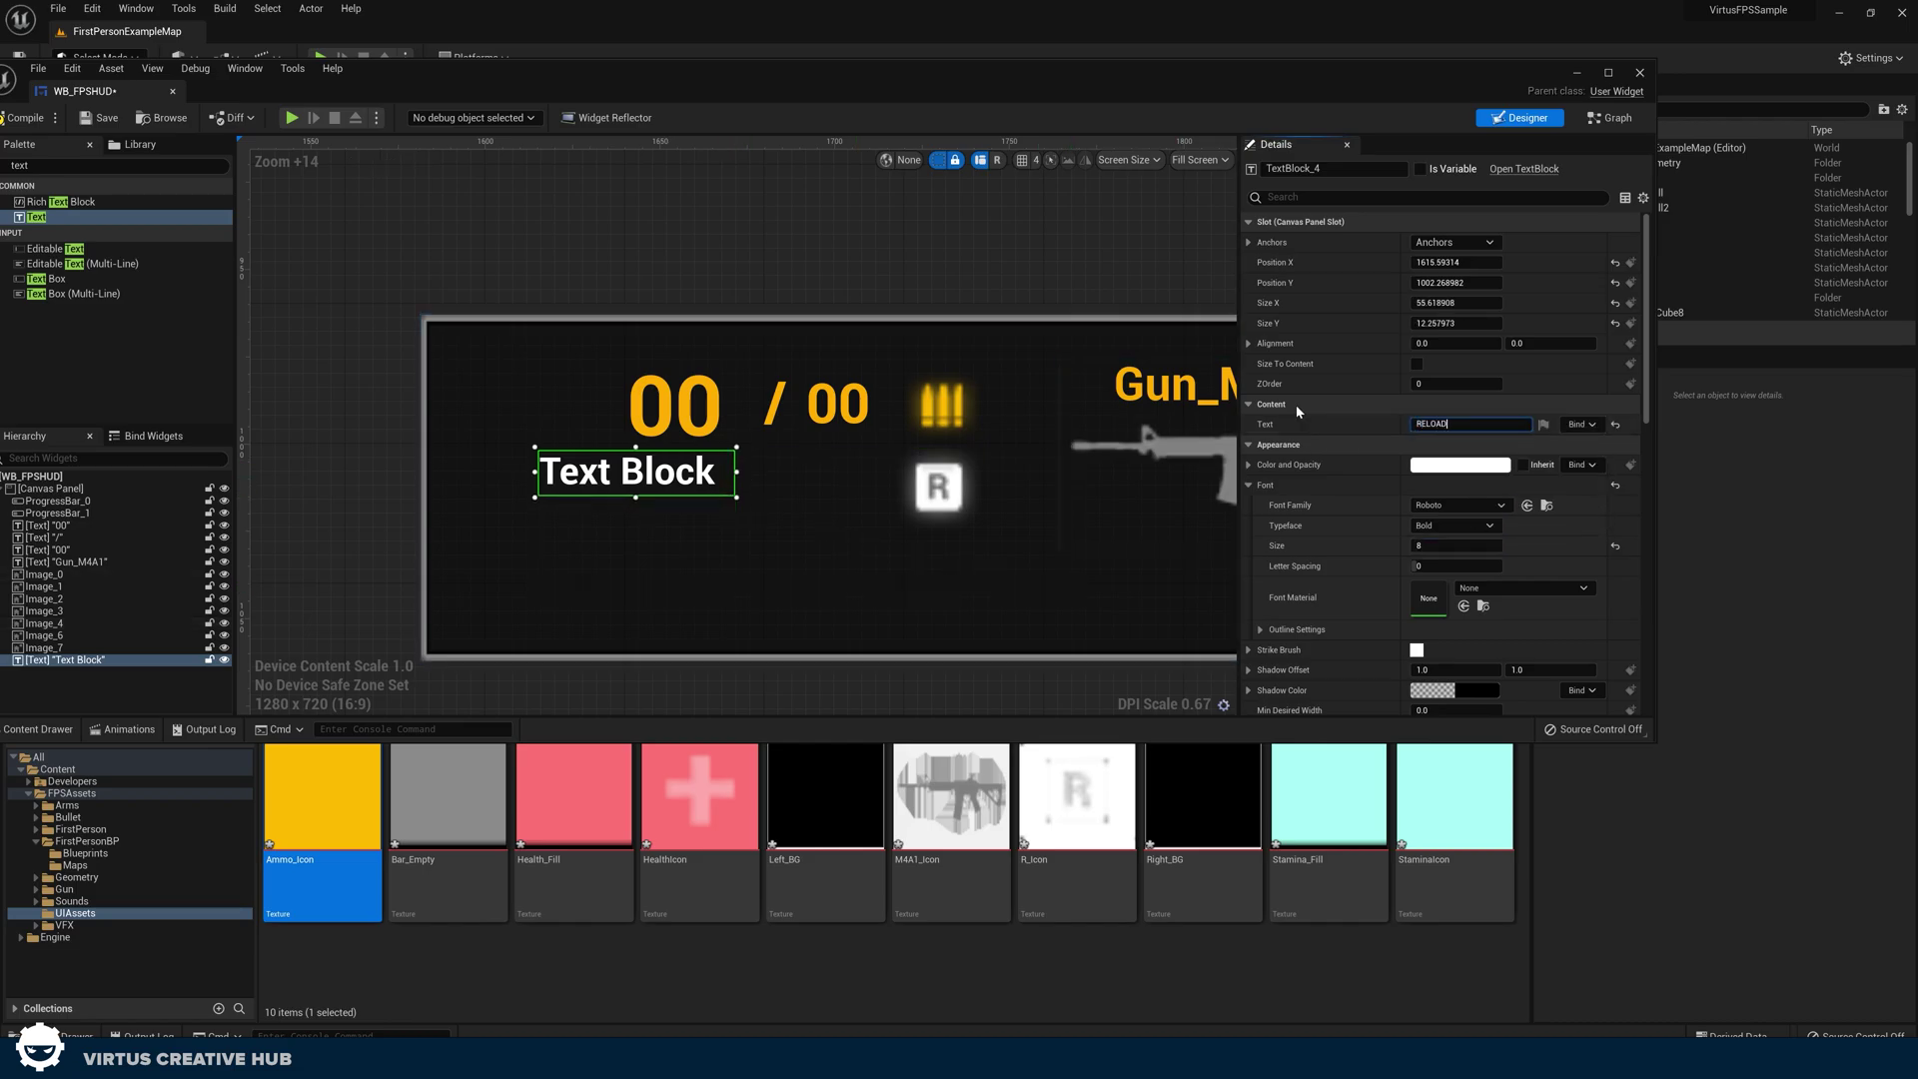
key(Return)
click(1440, 525)
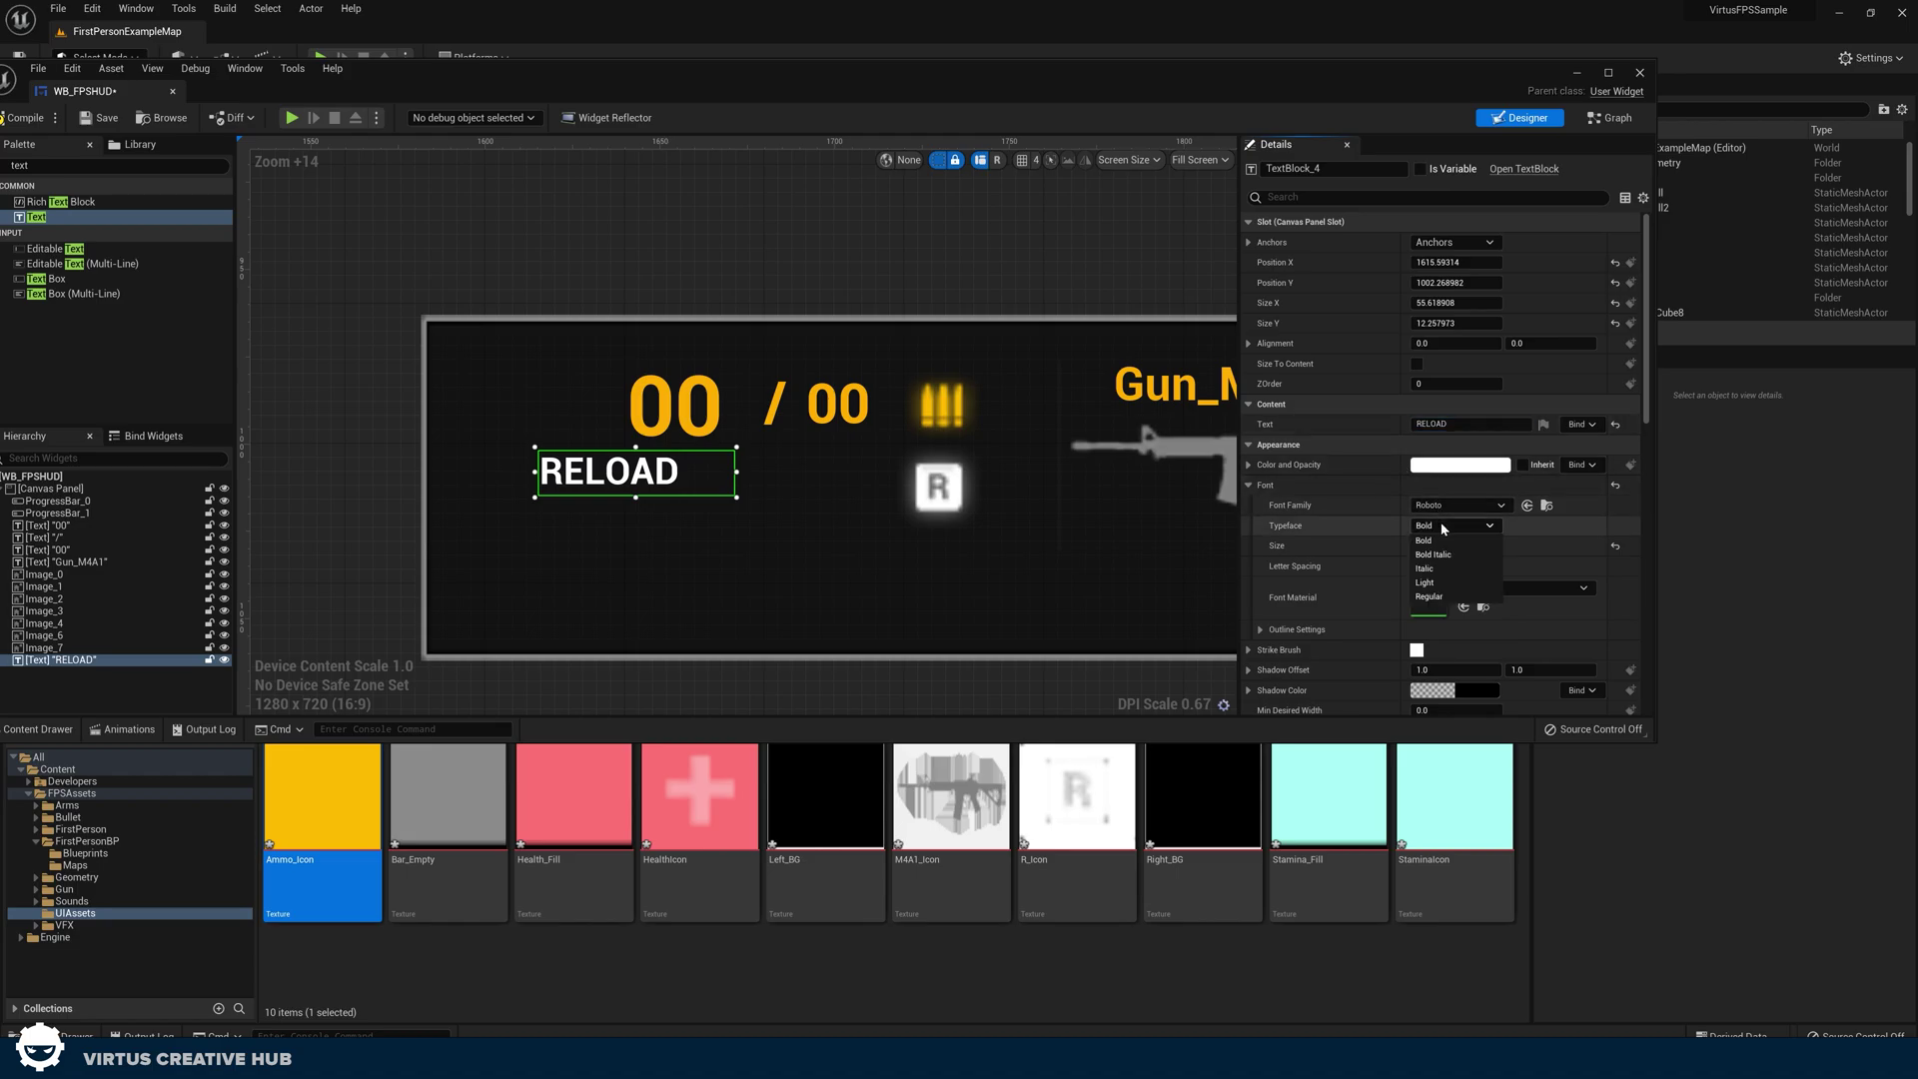
click(1426, 582)
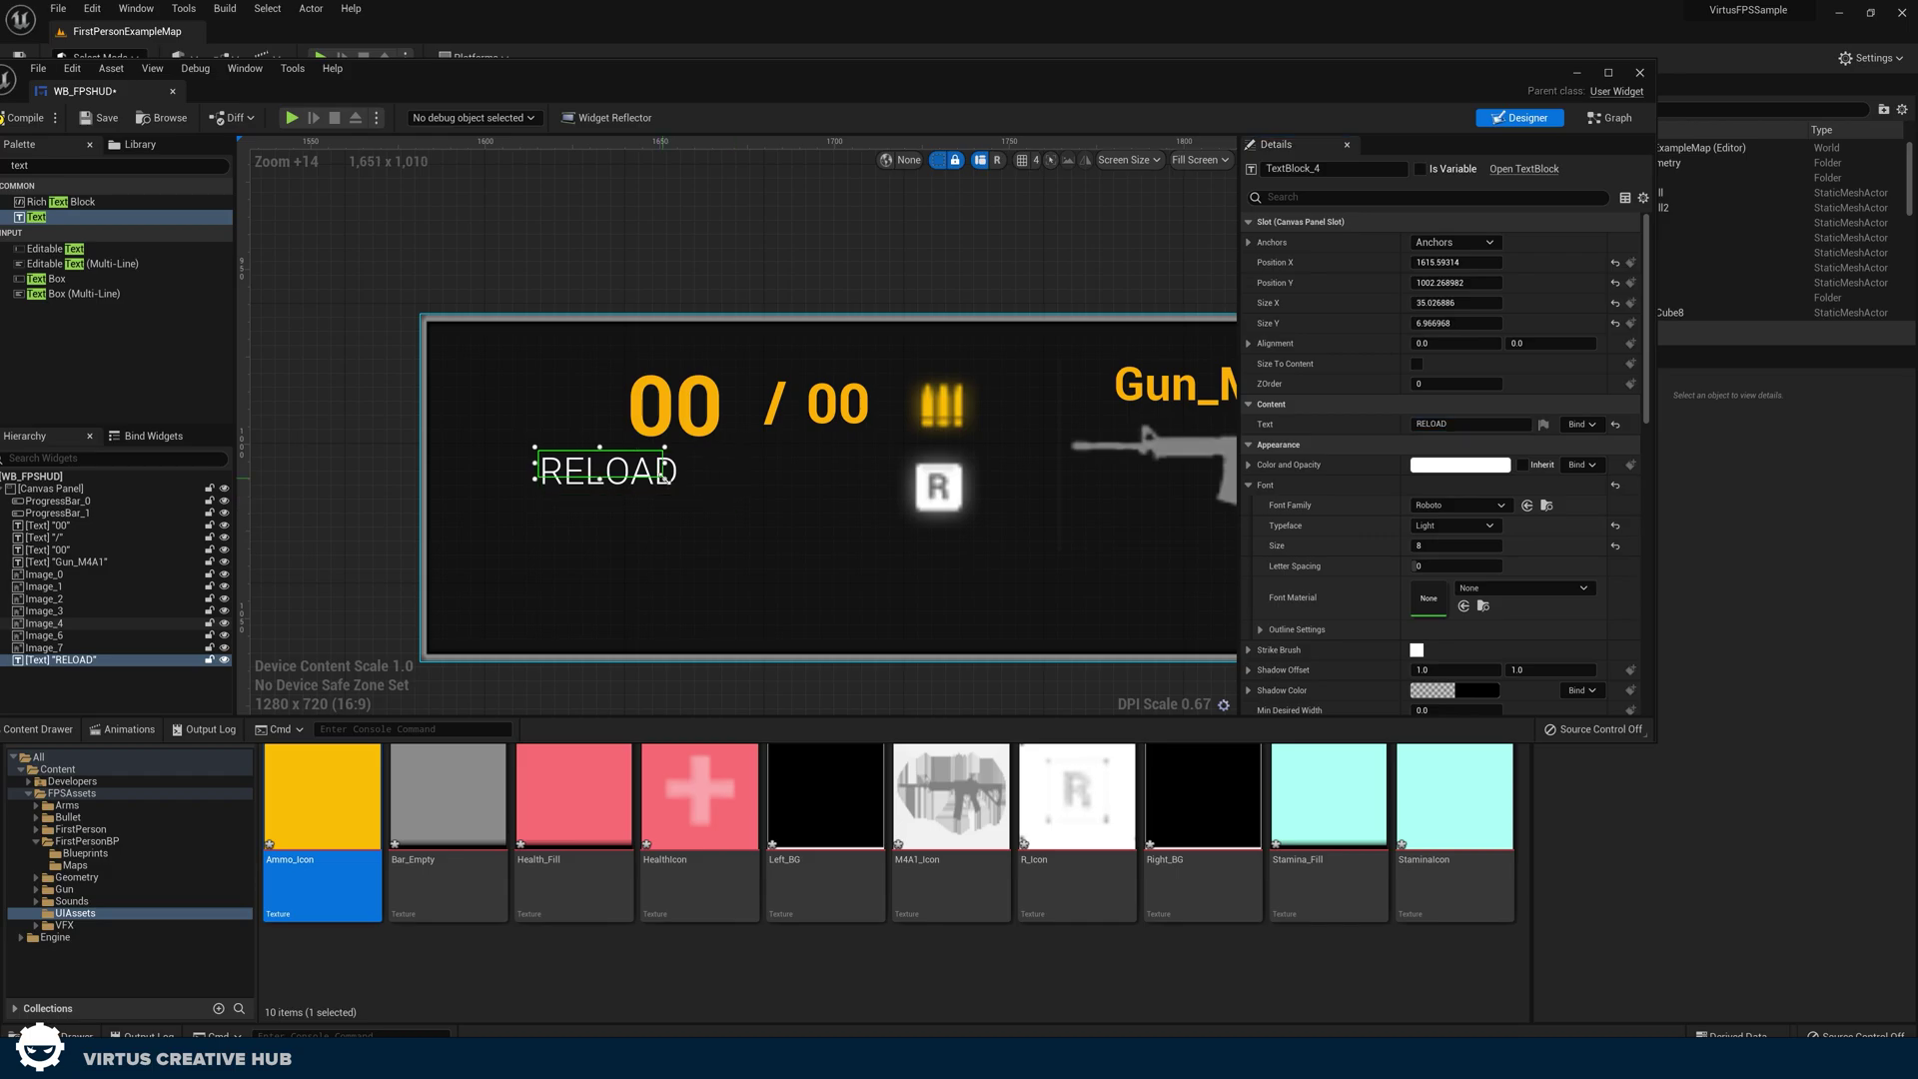
drag(689, 495, 855, 498)
click(840, 403)
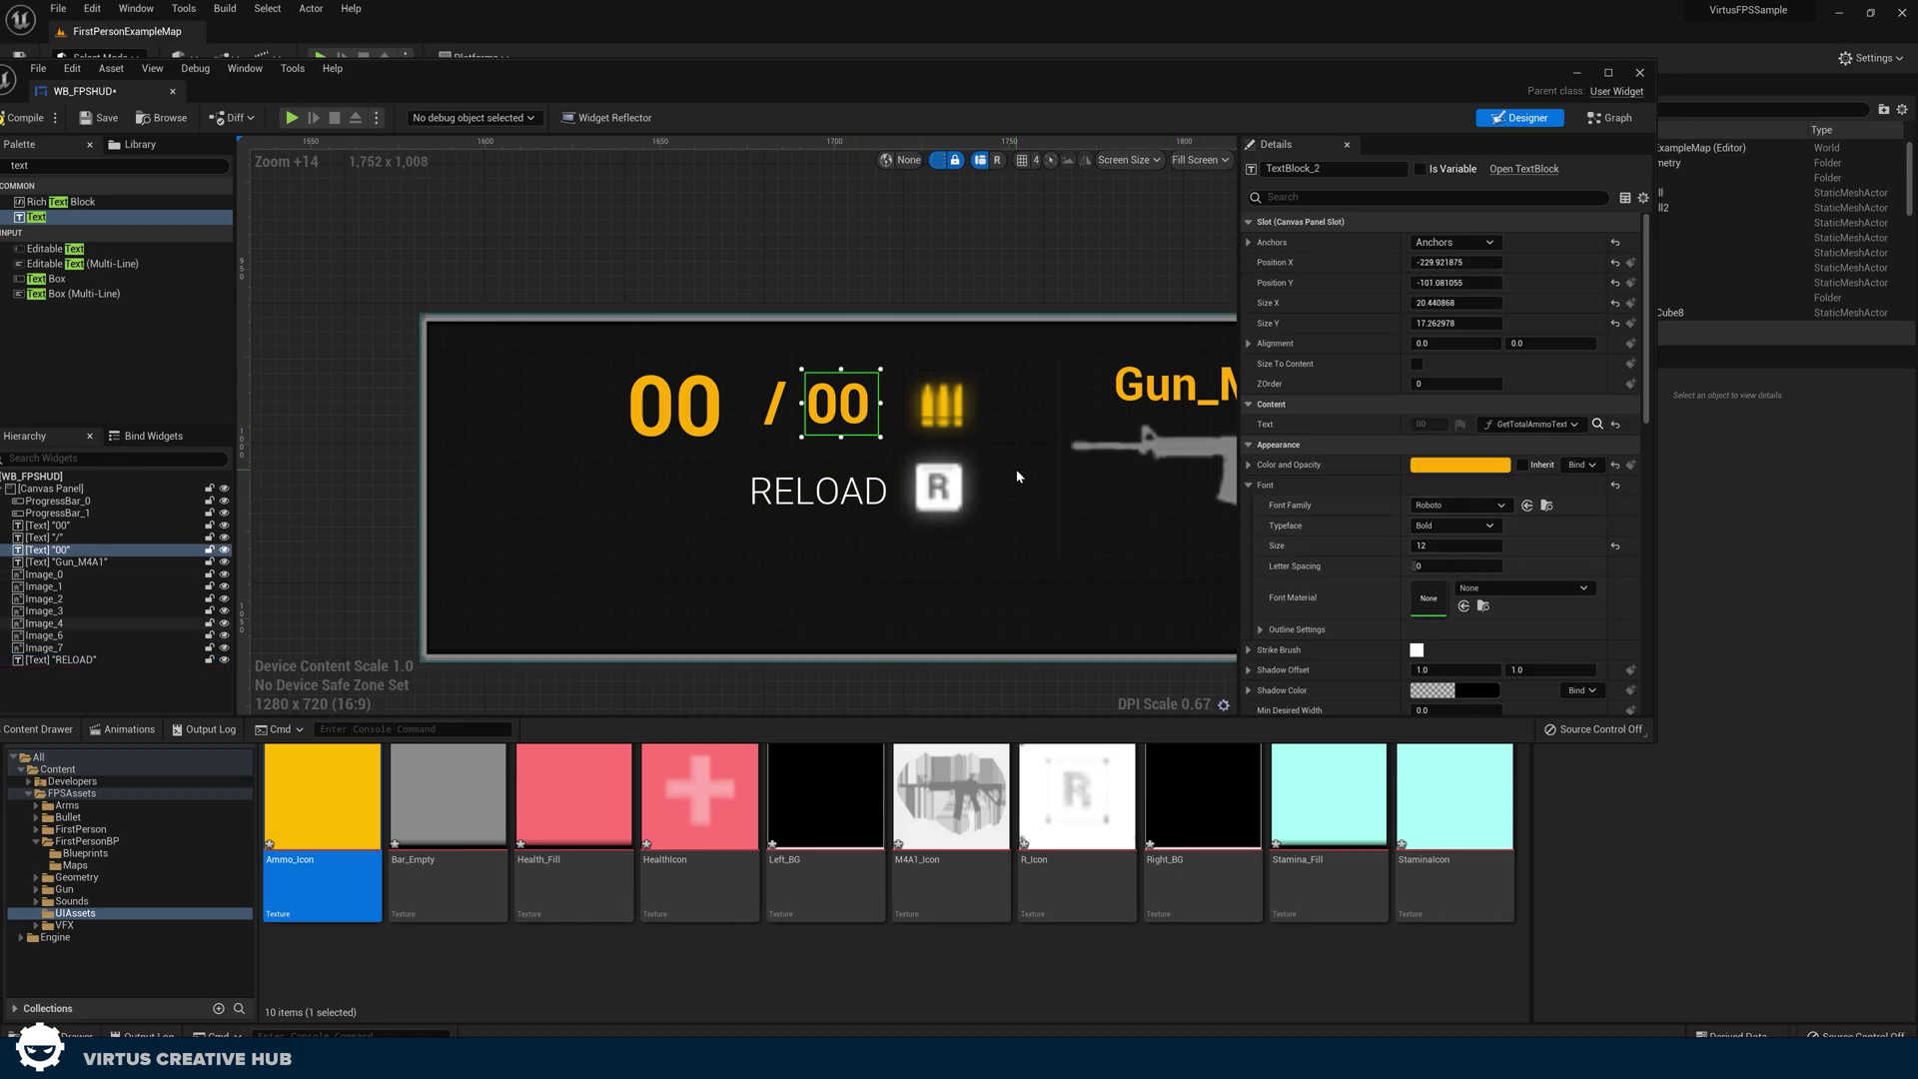
right_drag(988, 518, 814, 526)
click(777, 513)
drag(778, 513, 777, 516)
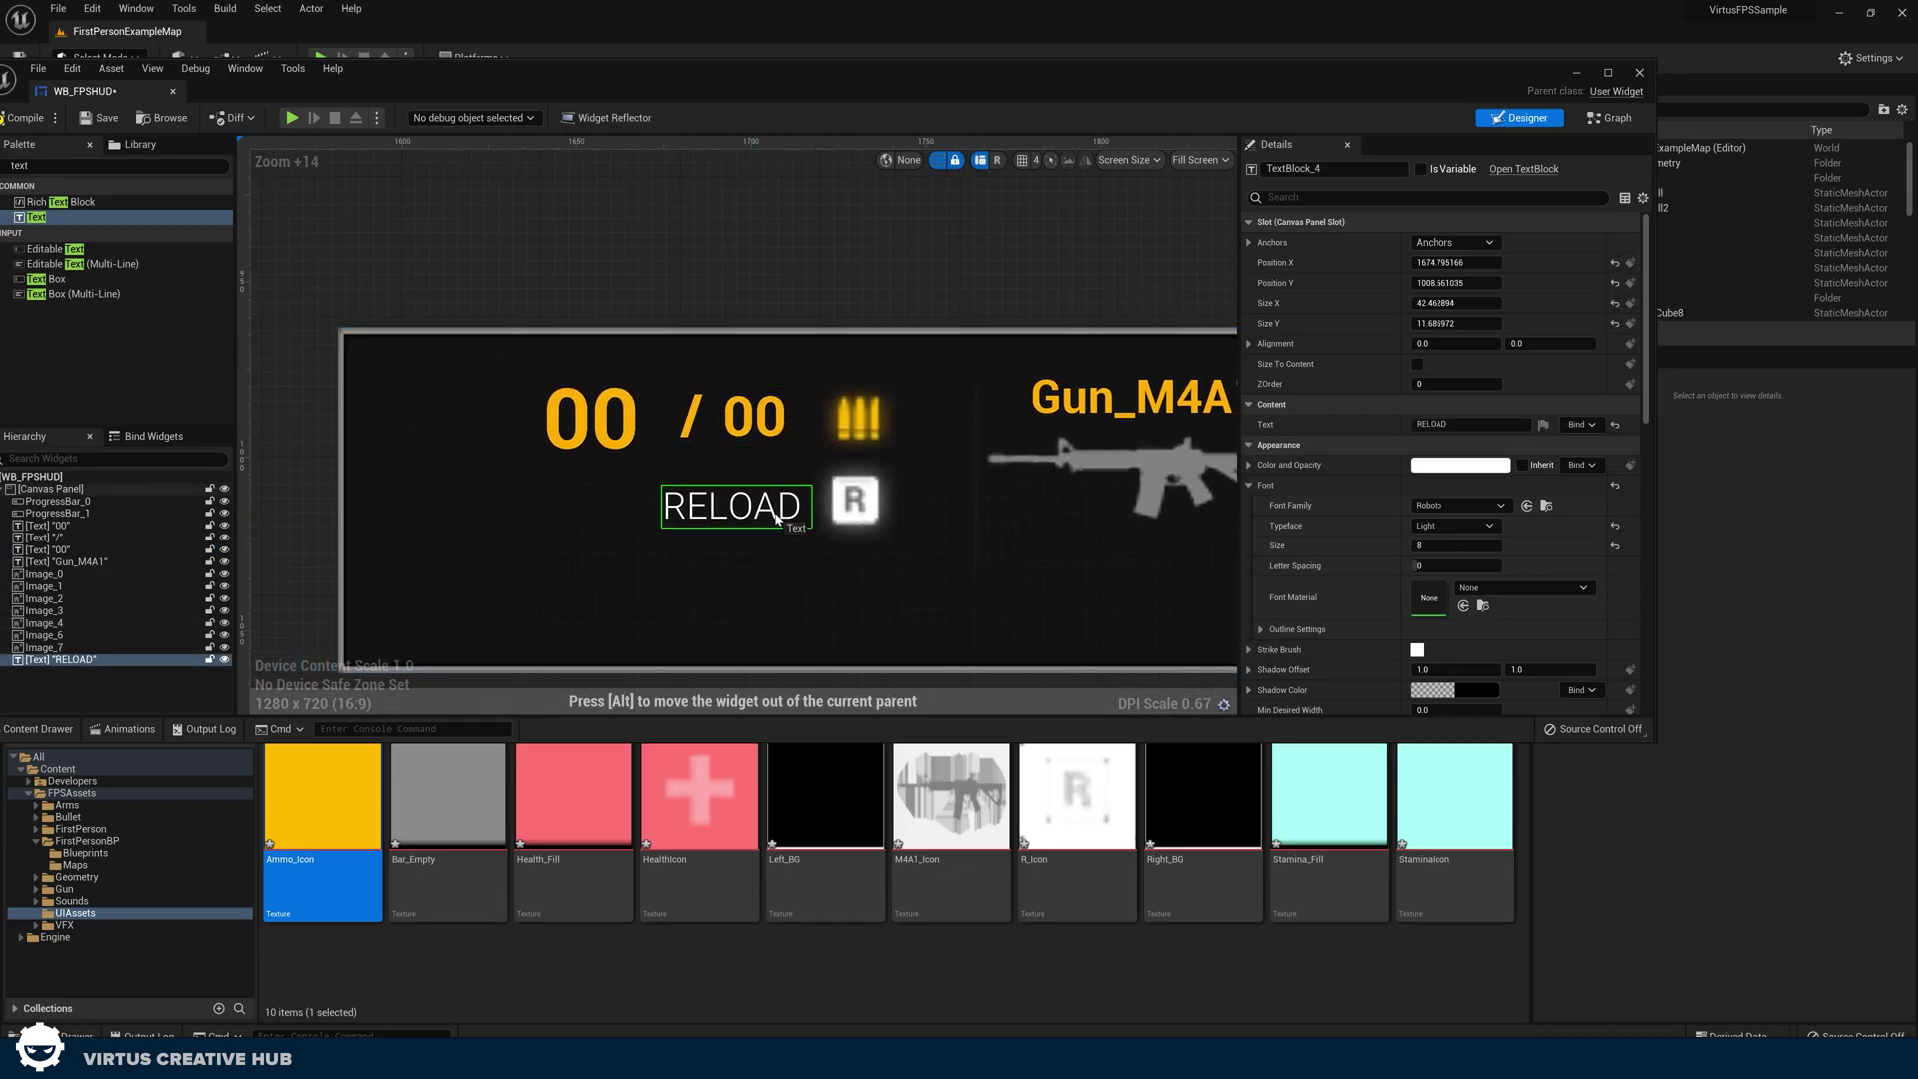
Anchor the panel background, R icon, RELOAD text and ammo icon to the bottom-right preset.
click(885, 581)
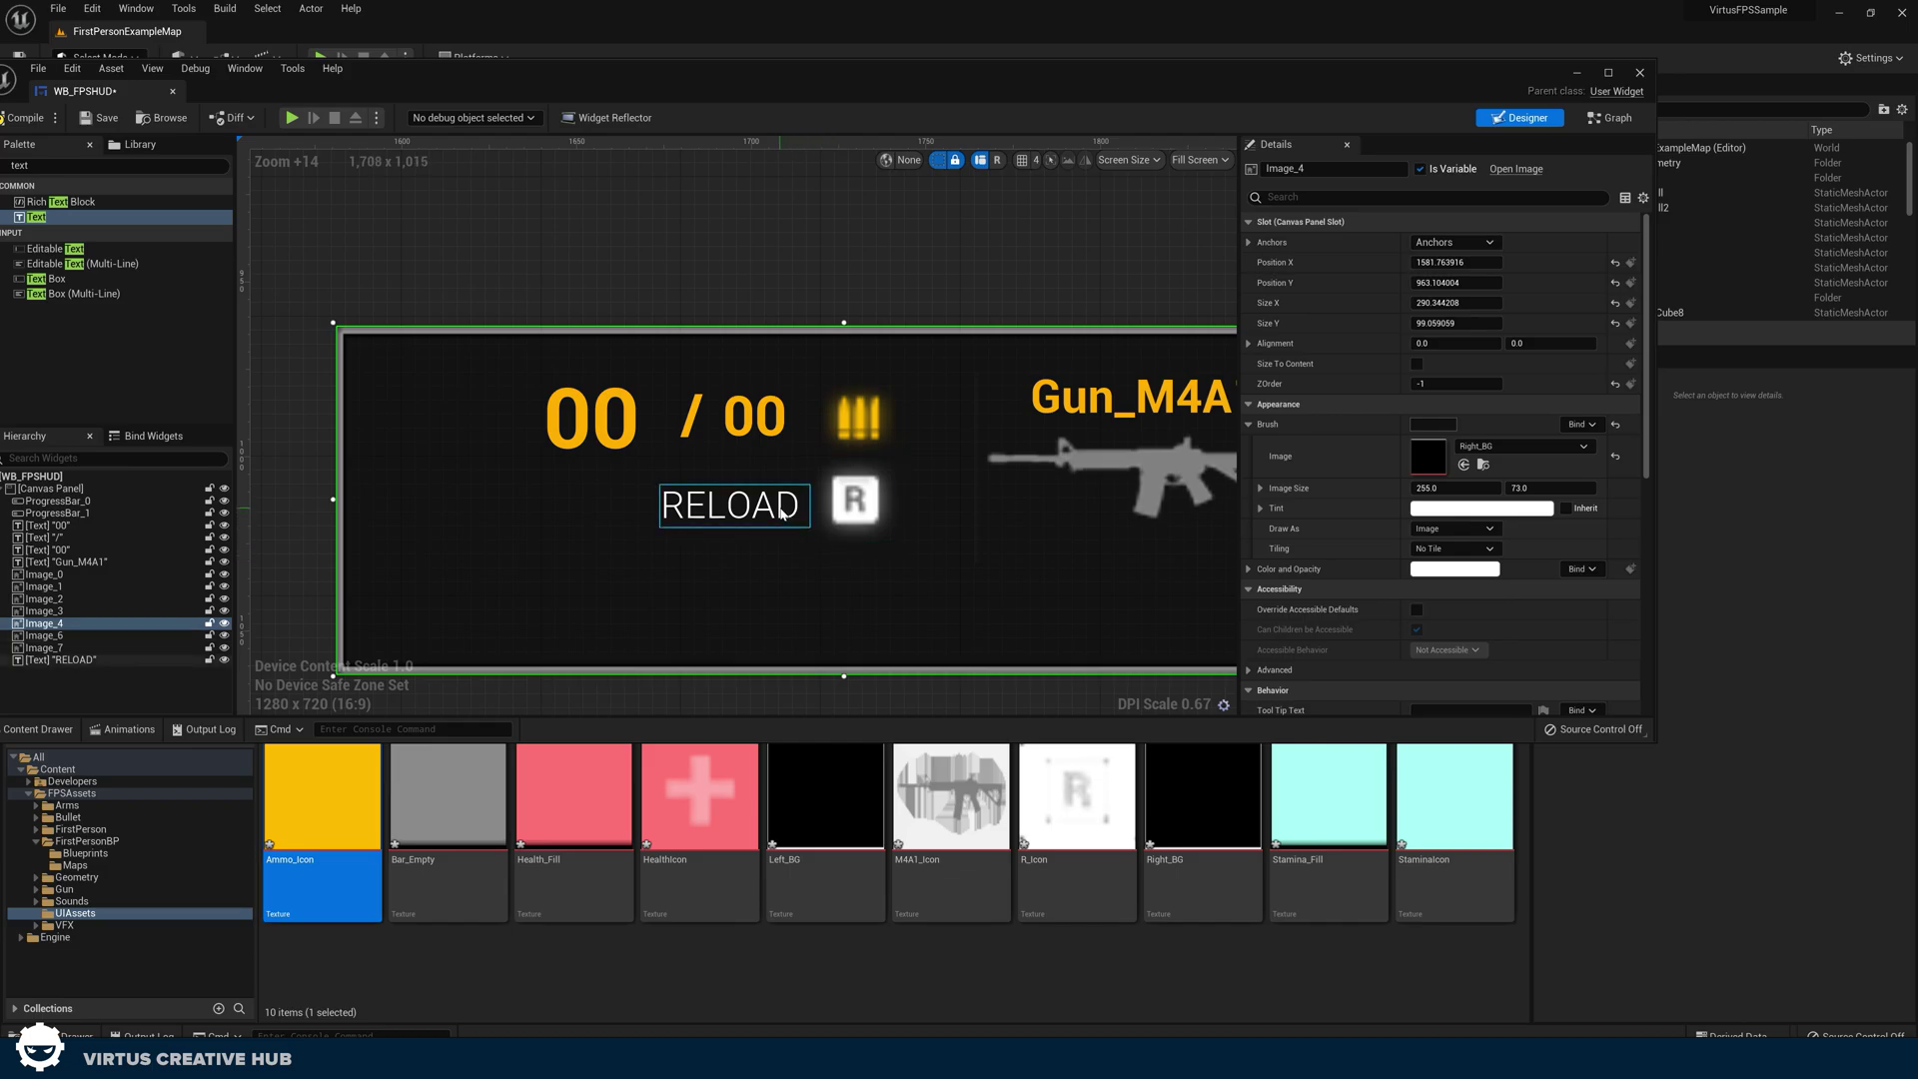
click(1454, 242)
click(1536, 367)
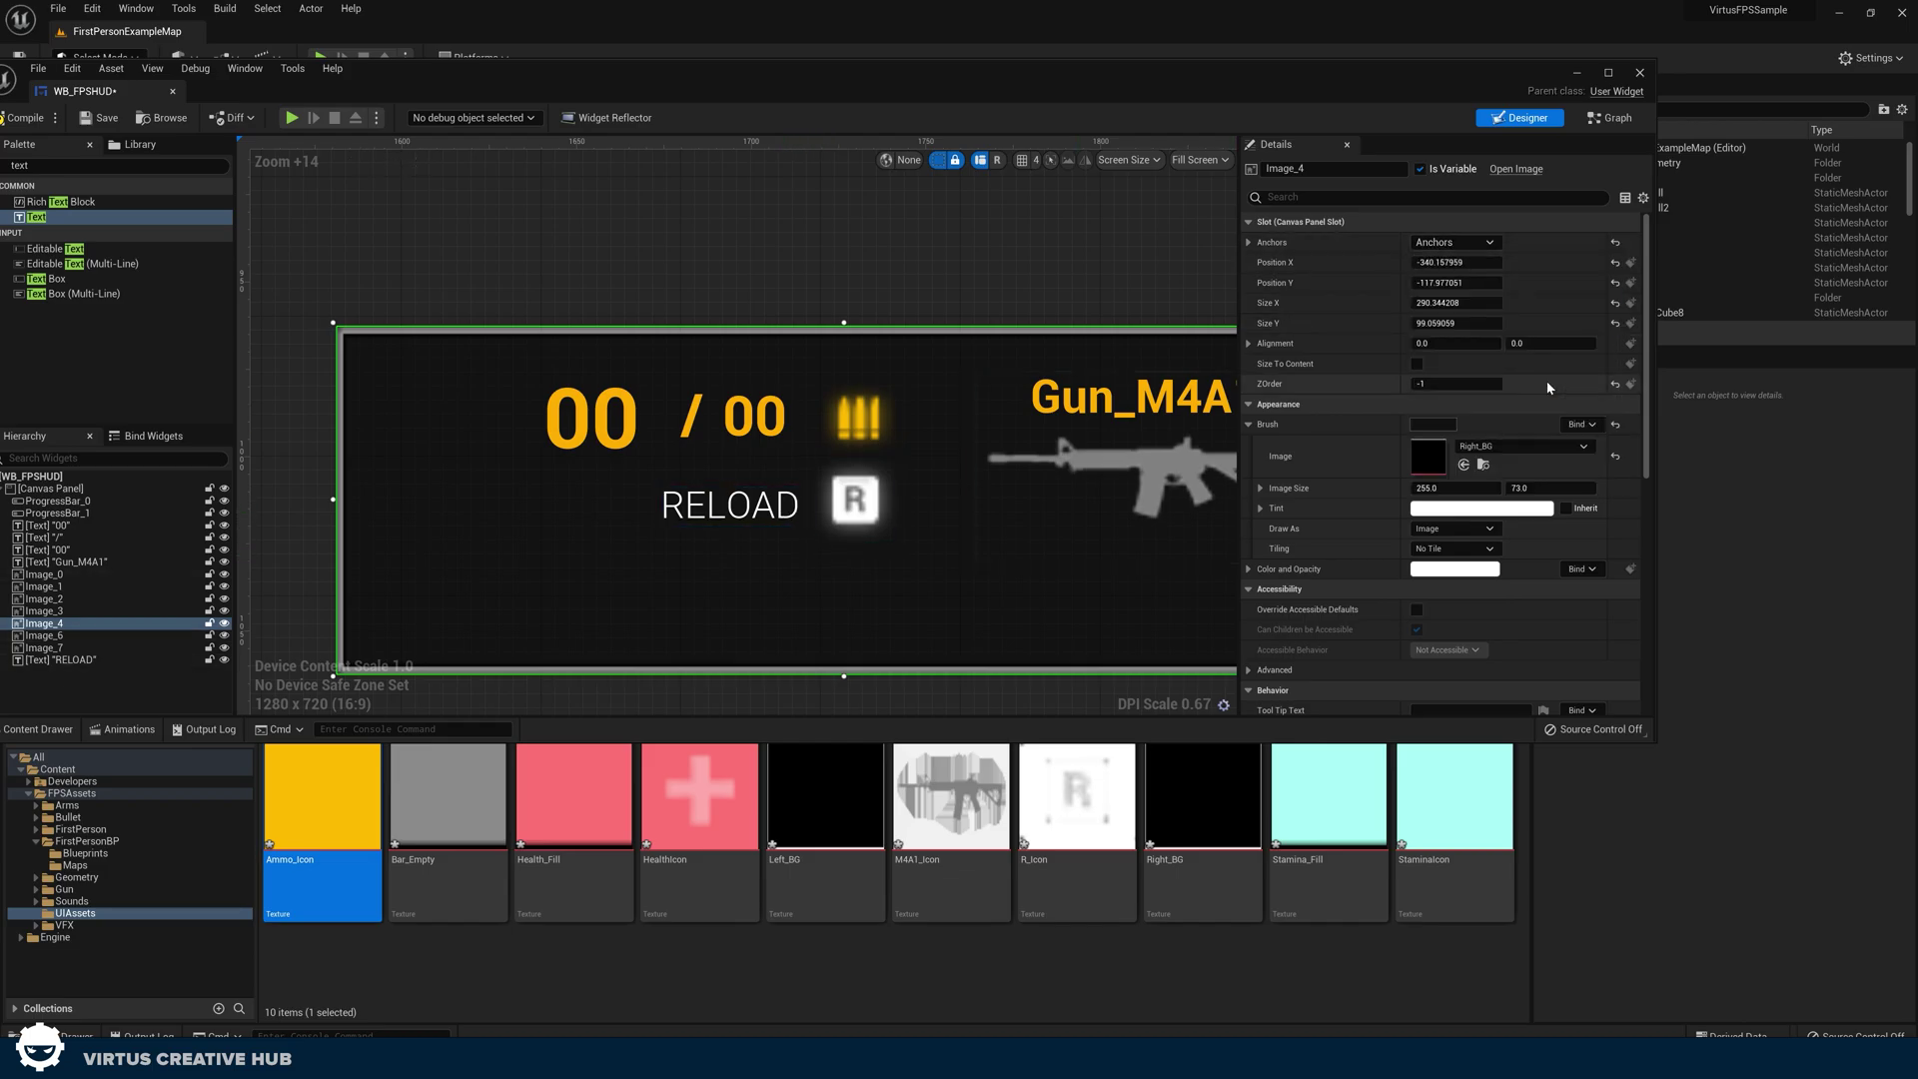
click(854, 500)
click(1459, 243)
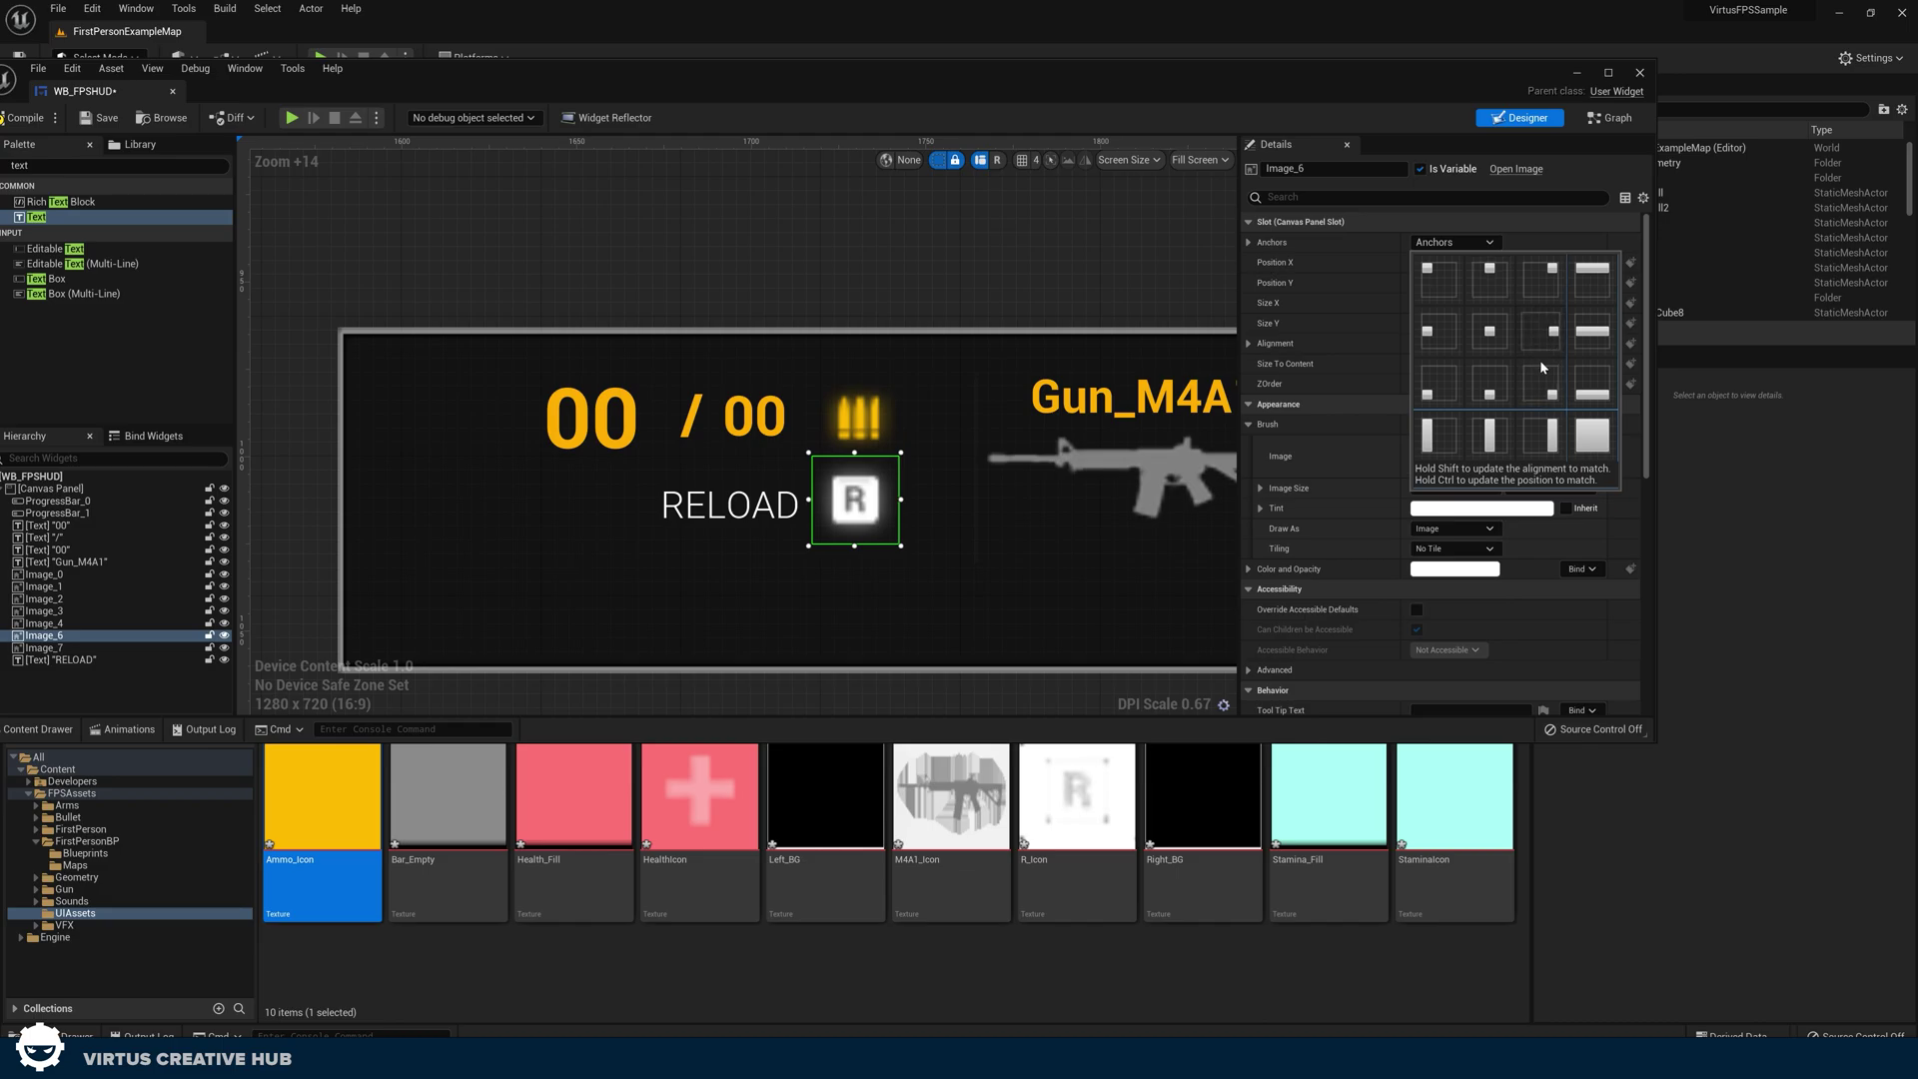
click(1539, 360)
click(734, 505)
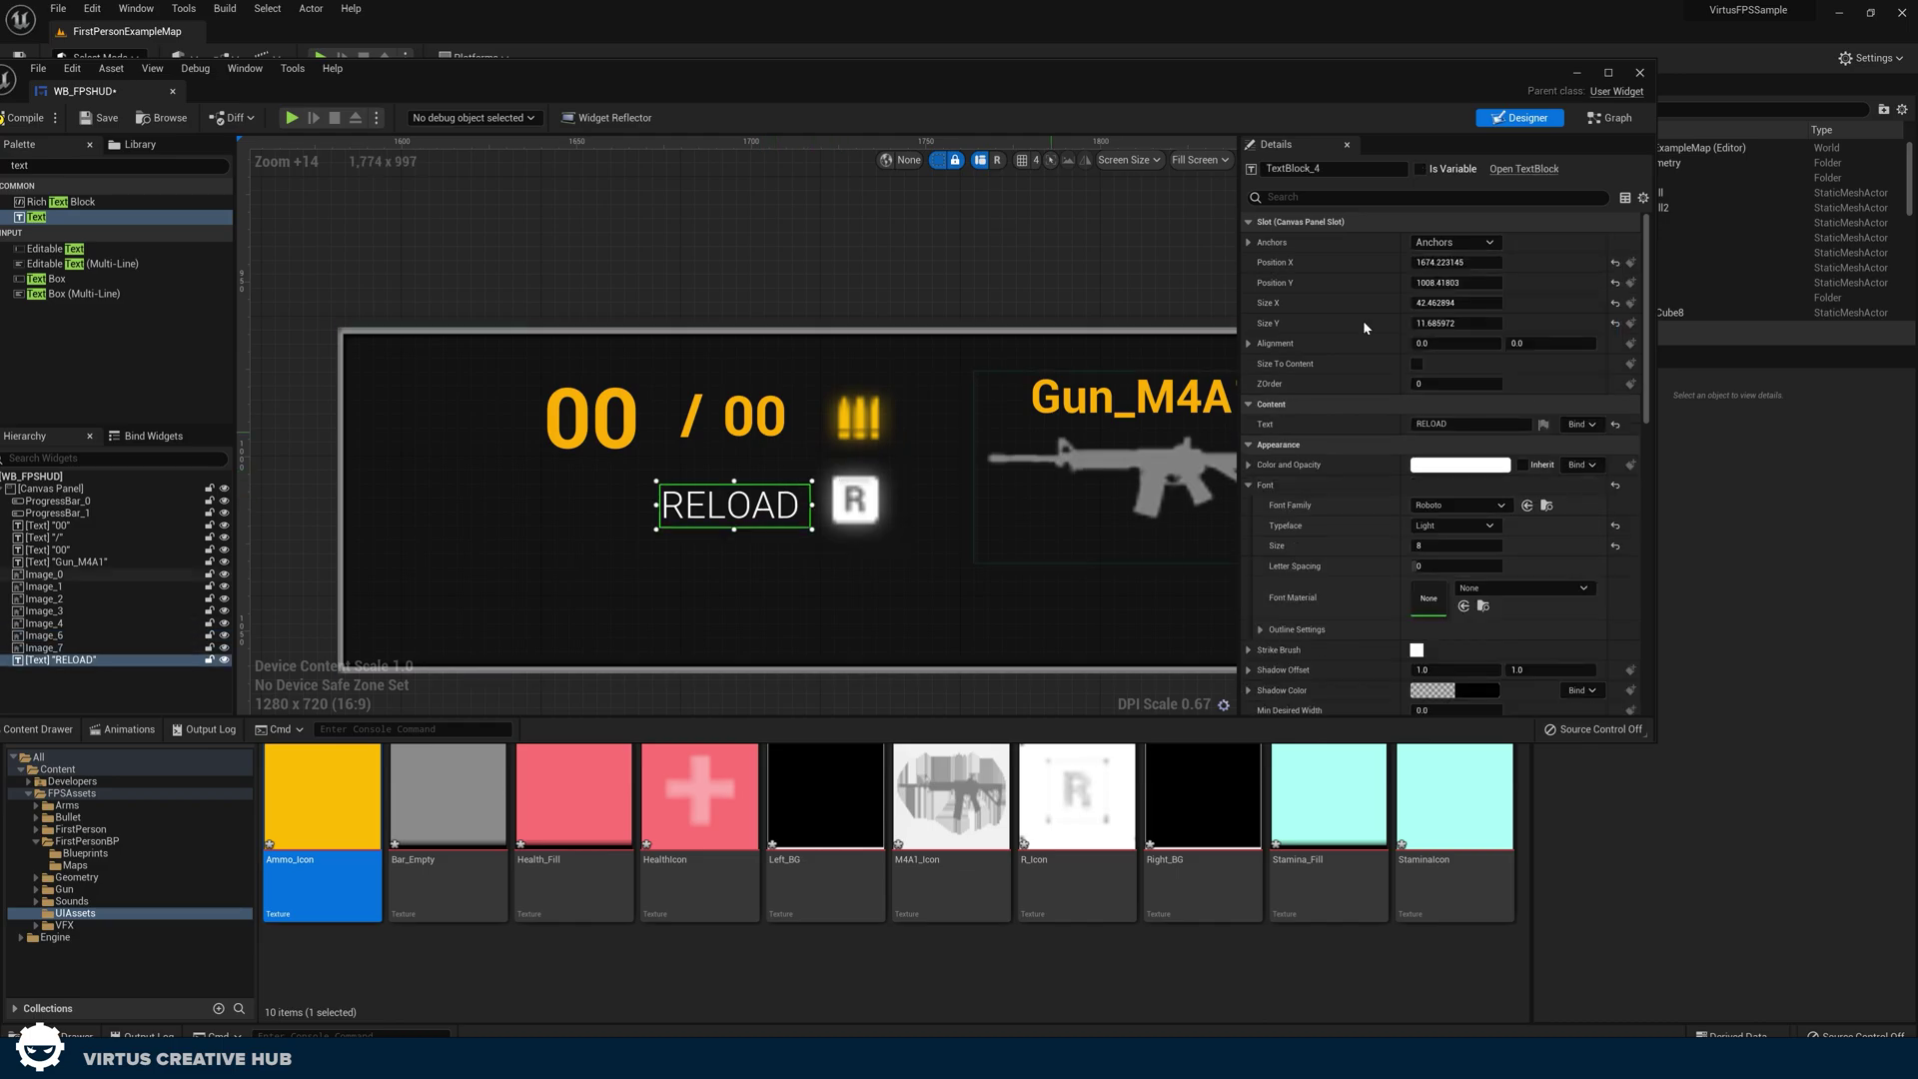
click(1454, 242)
click(1541, 384)
click(858, 417)
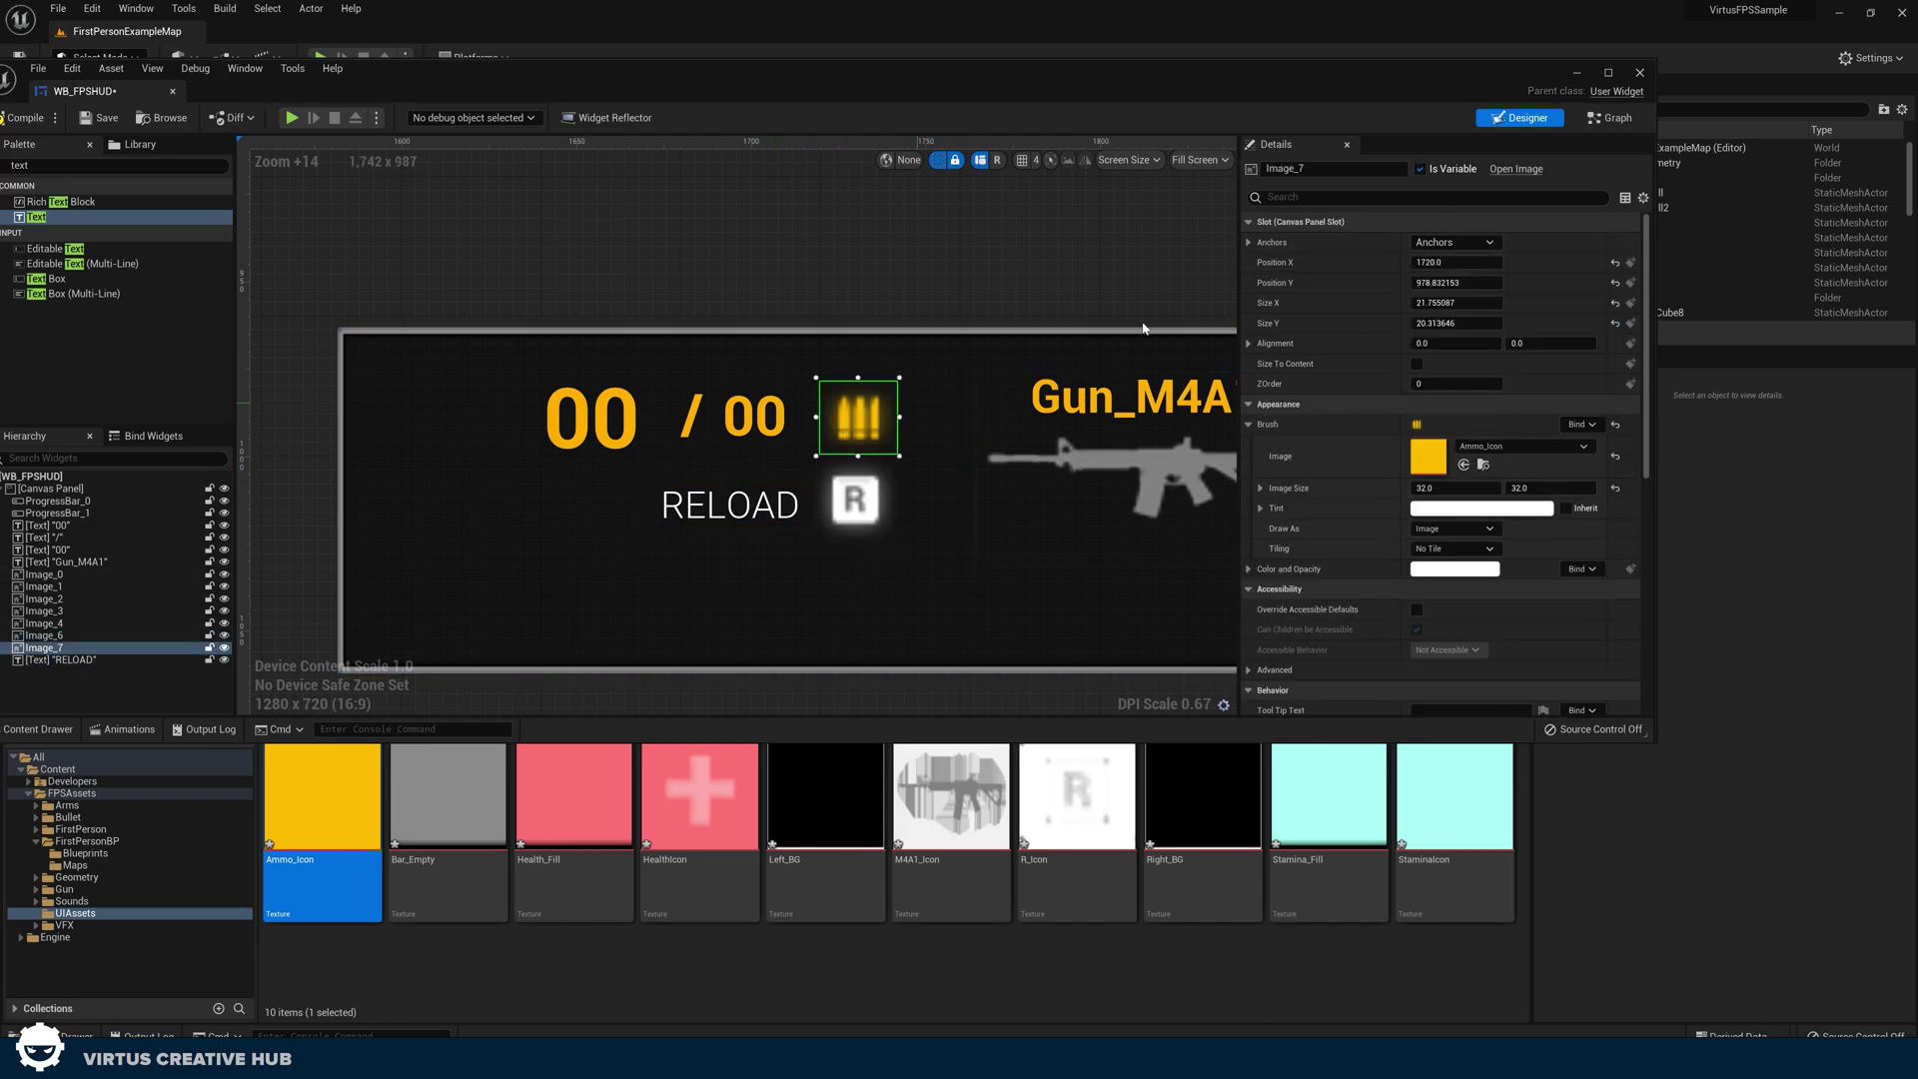
click(1453, 241)
click(1540, 383)
Save WB_FPSHUD and close the widget editor.
click(1139, 429)
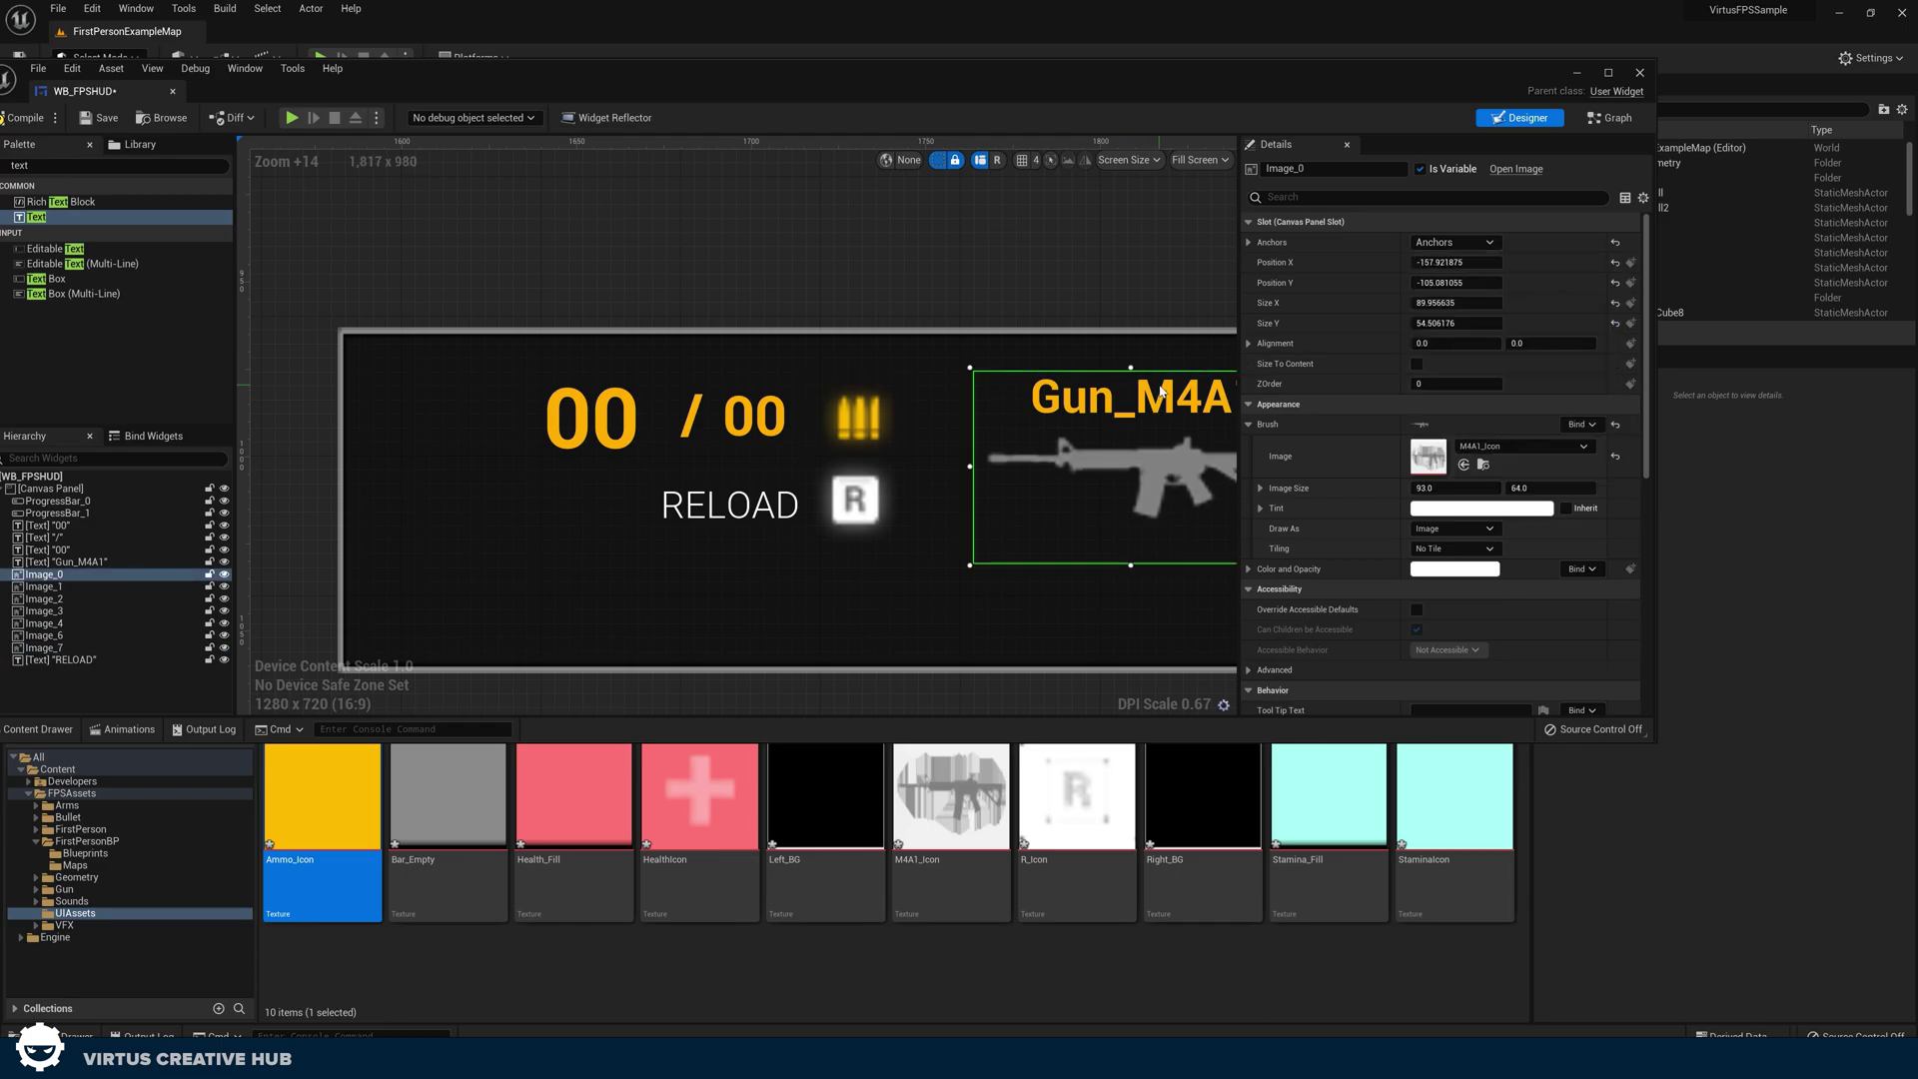
click(102, 119)
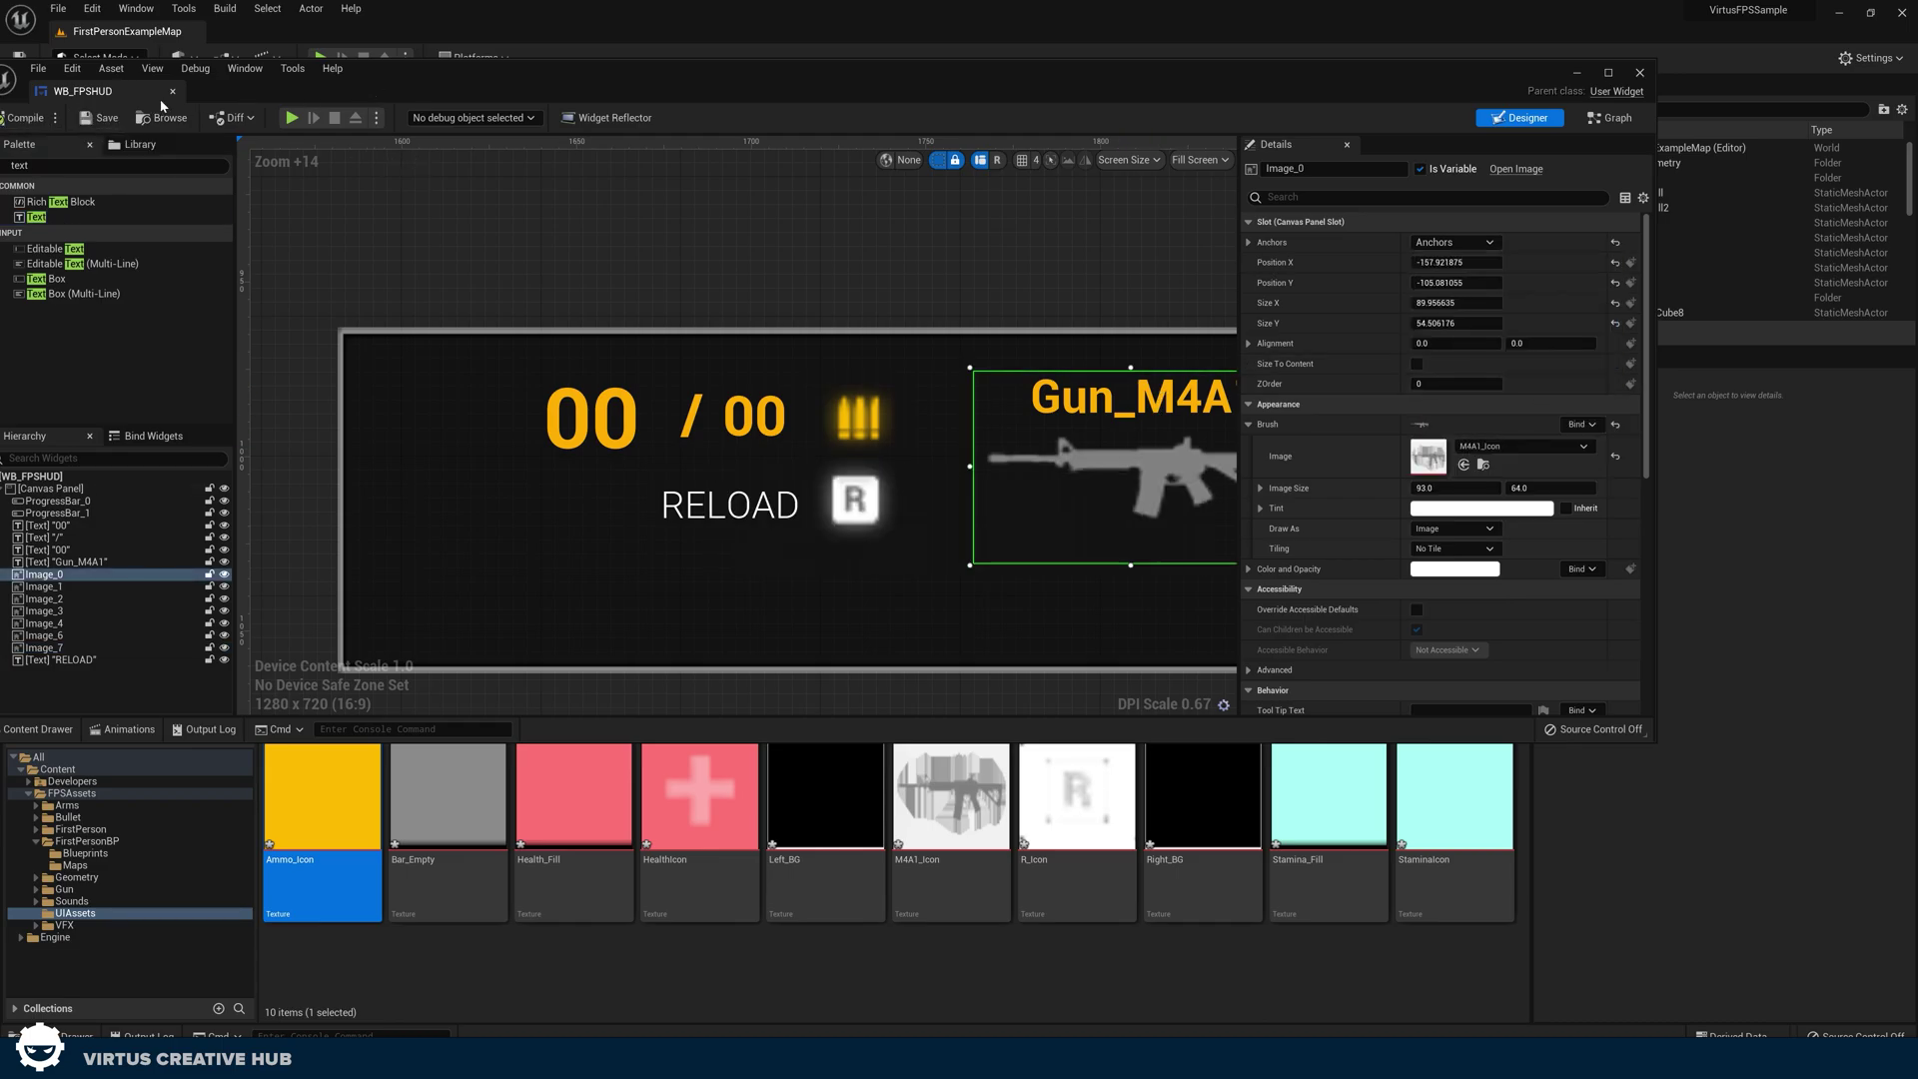
click(172, 91)
Play the level in F11 full screen, walk around the arena checking the HUD, then stop with Esc.
click(321, 58)
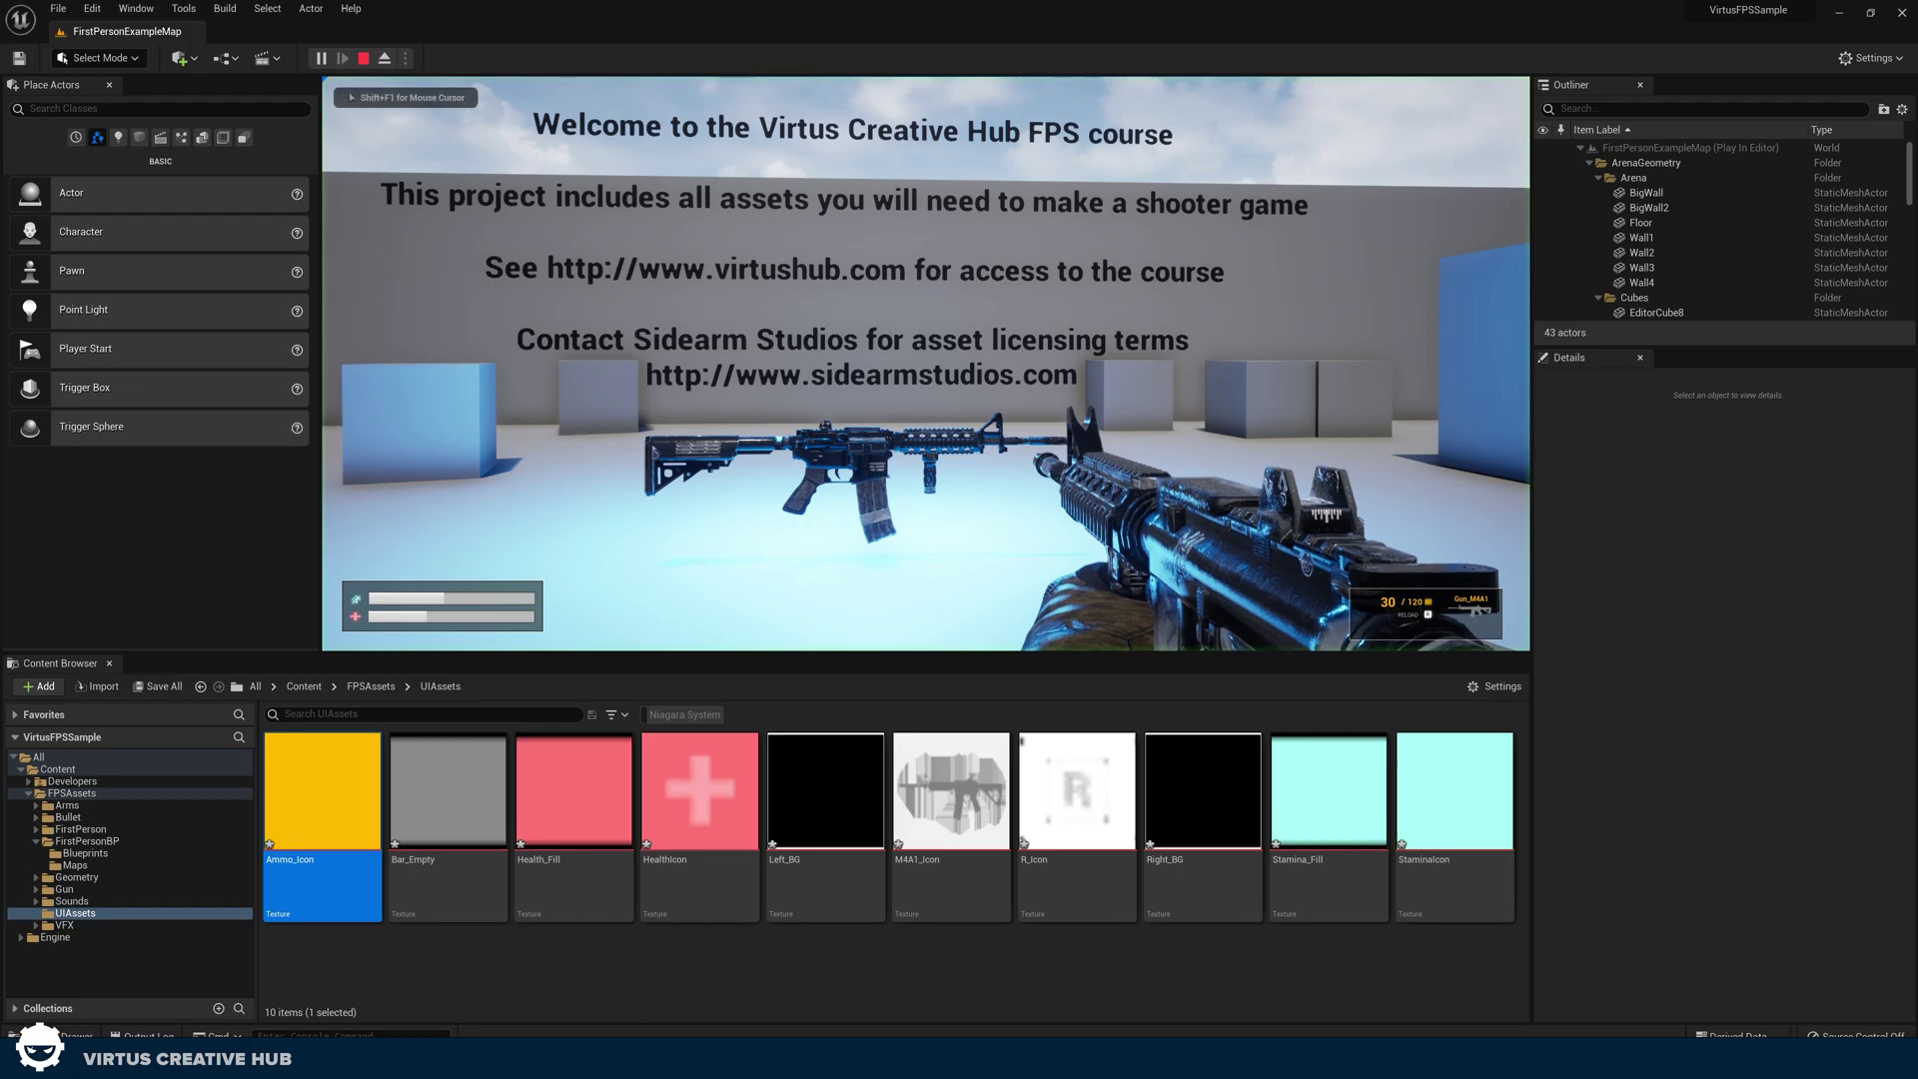
key(F11)
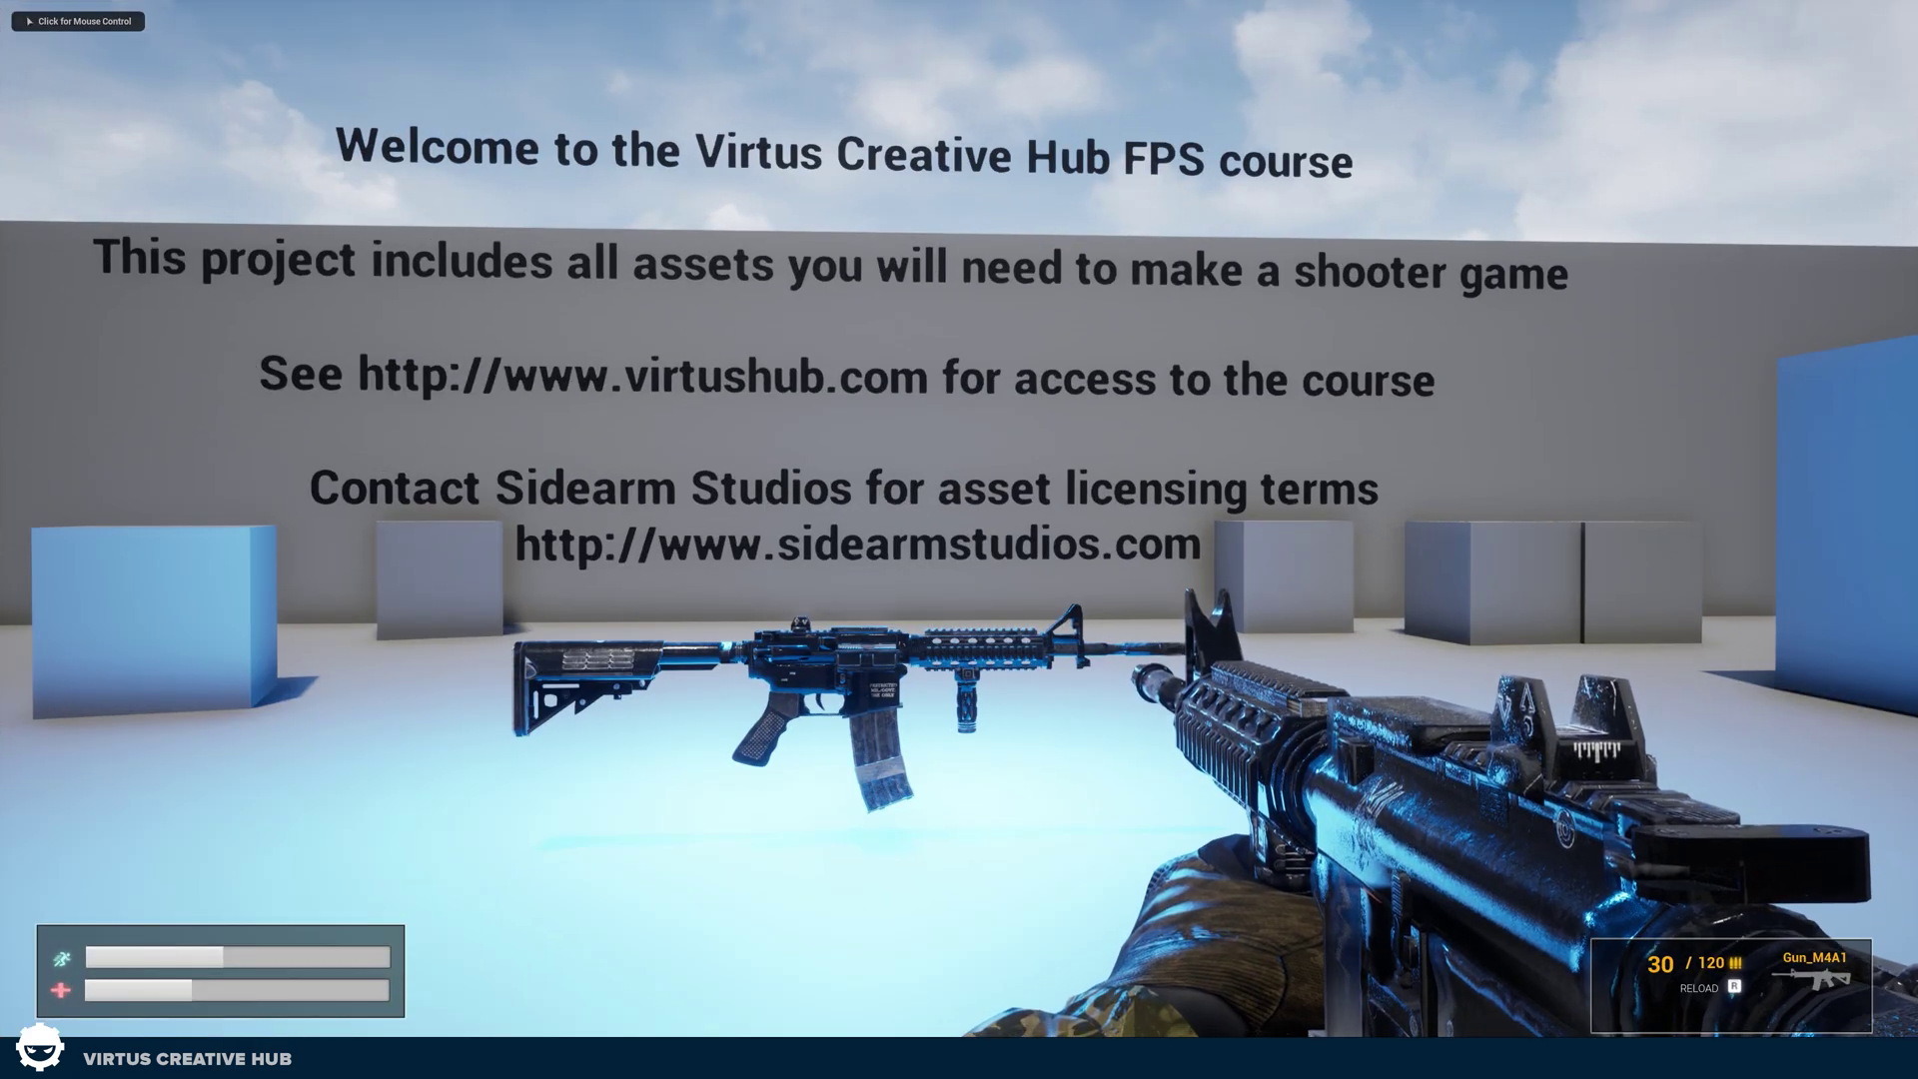
click(959, 539)
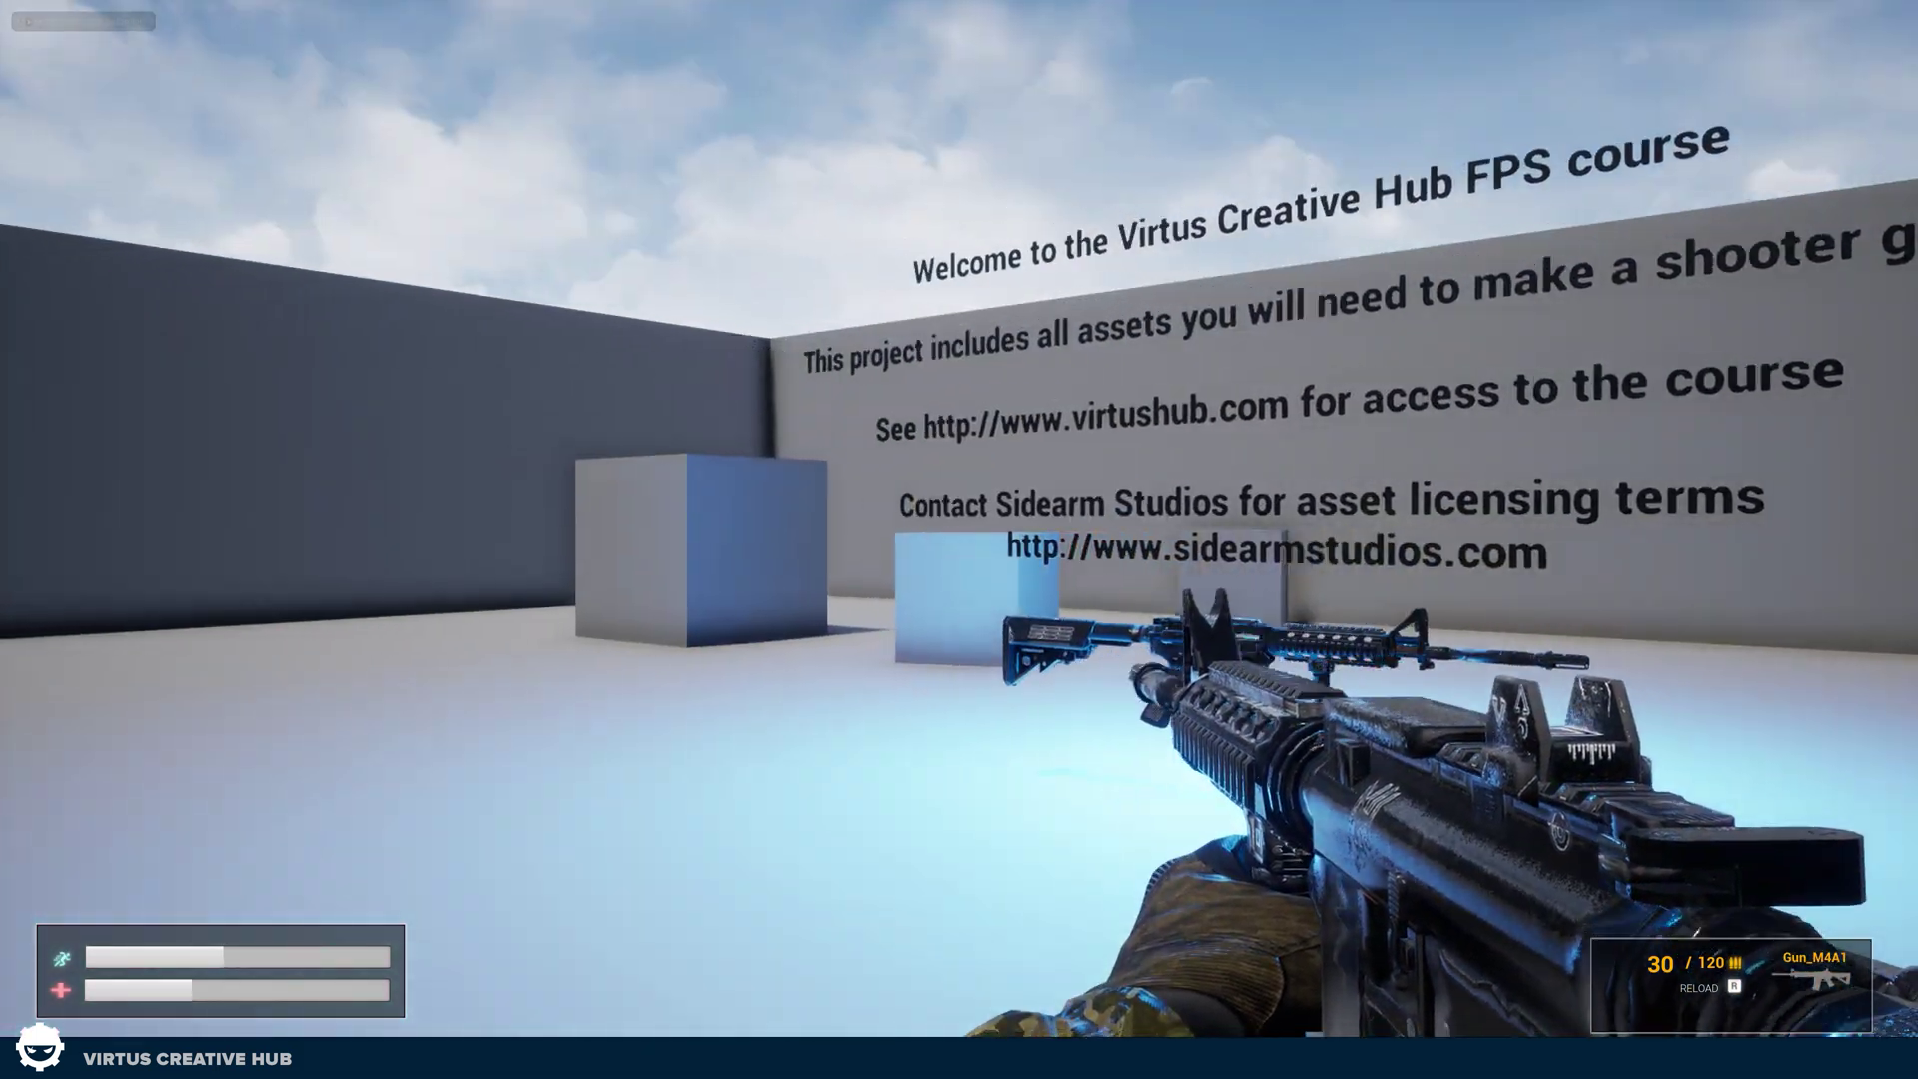
key(w)
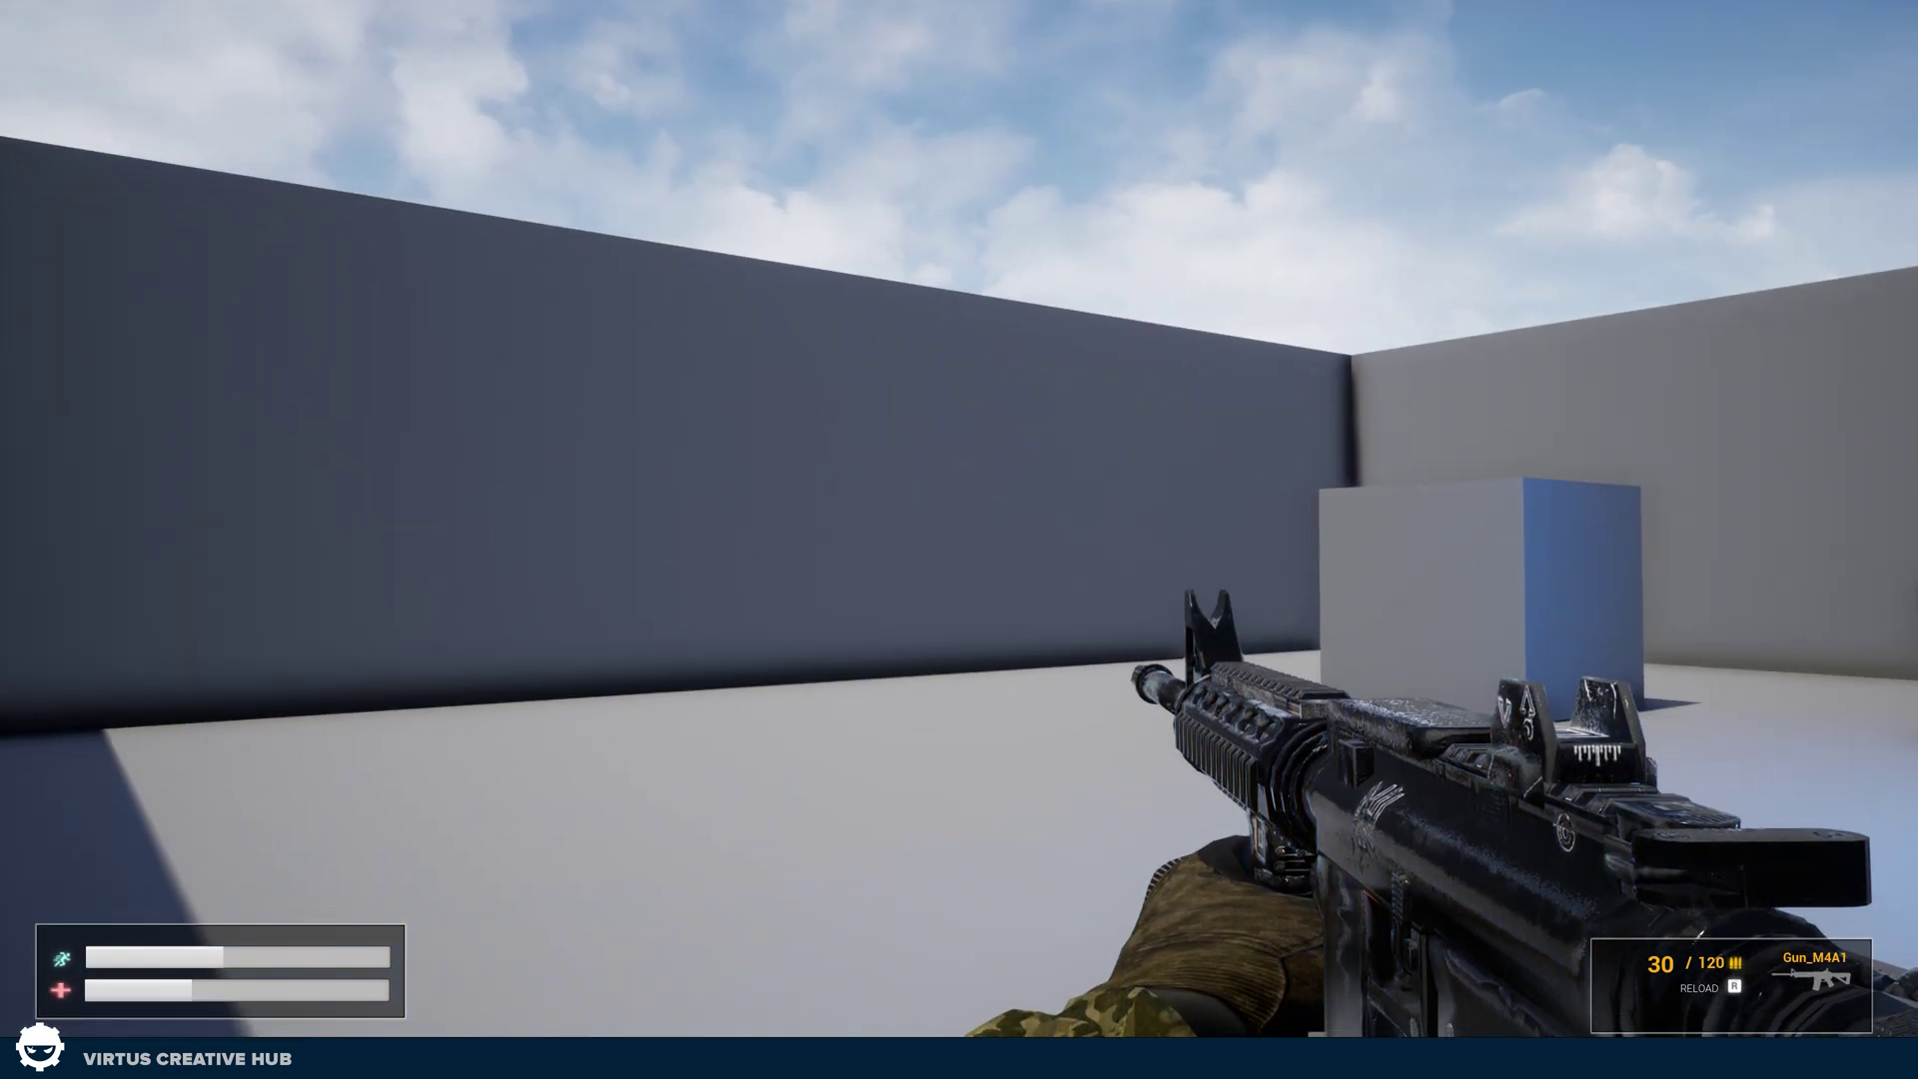
key(Escape)
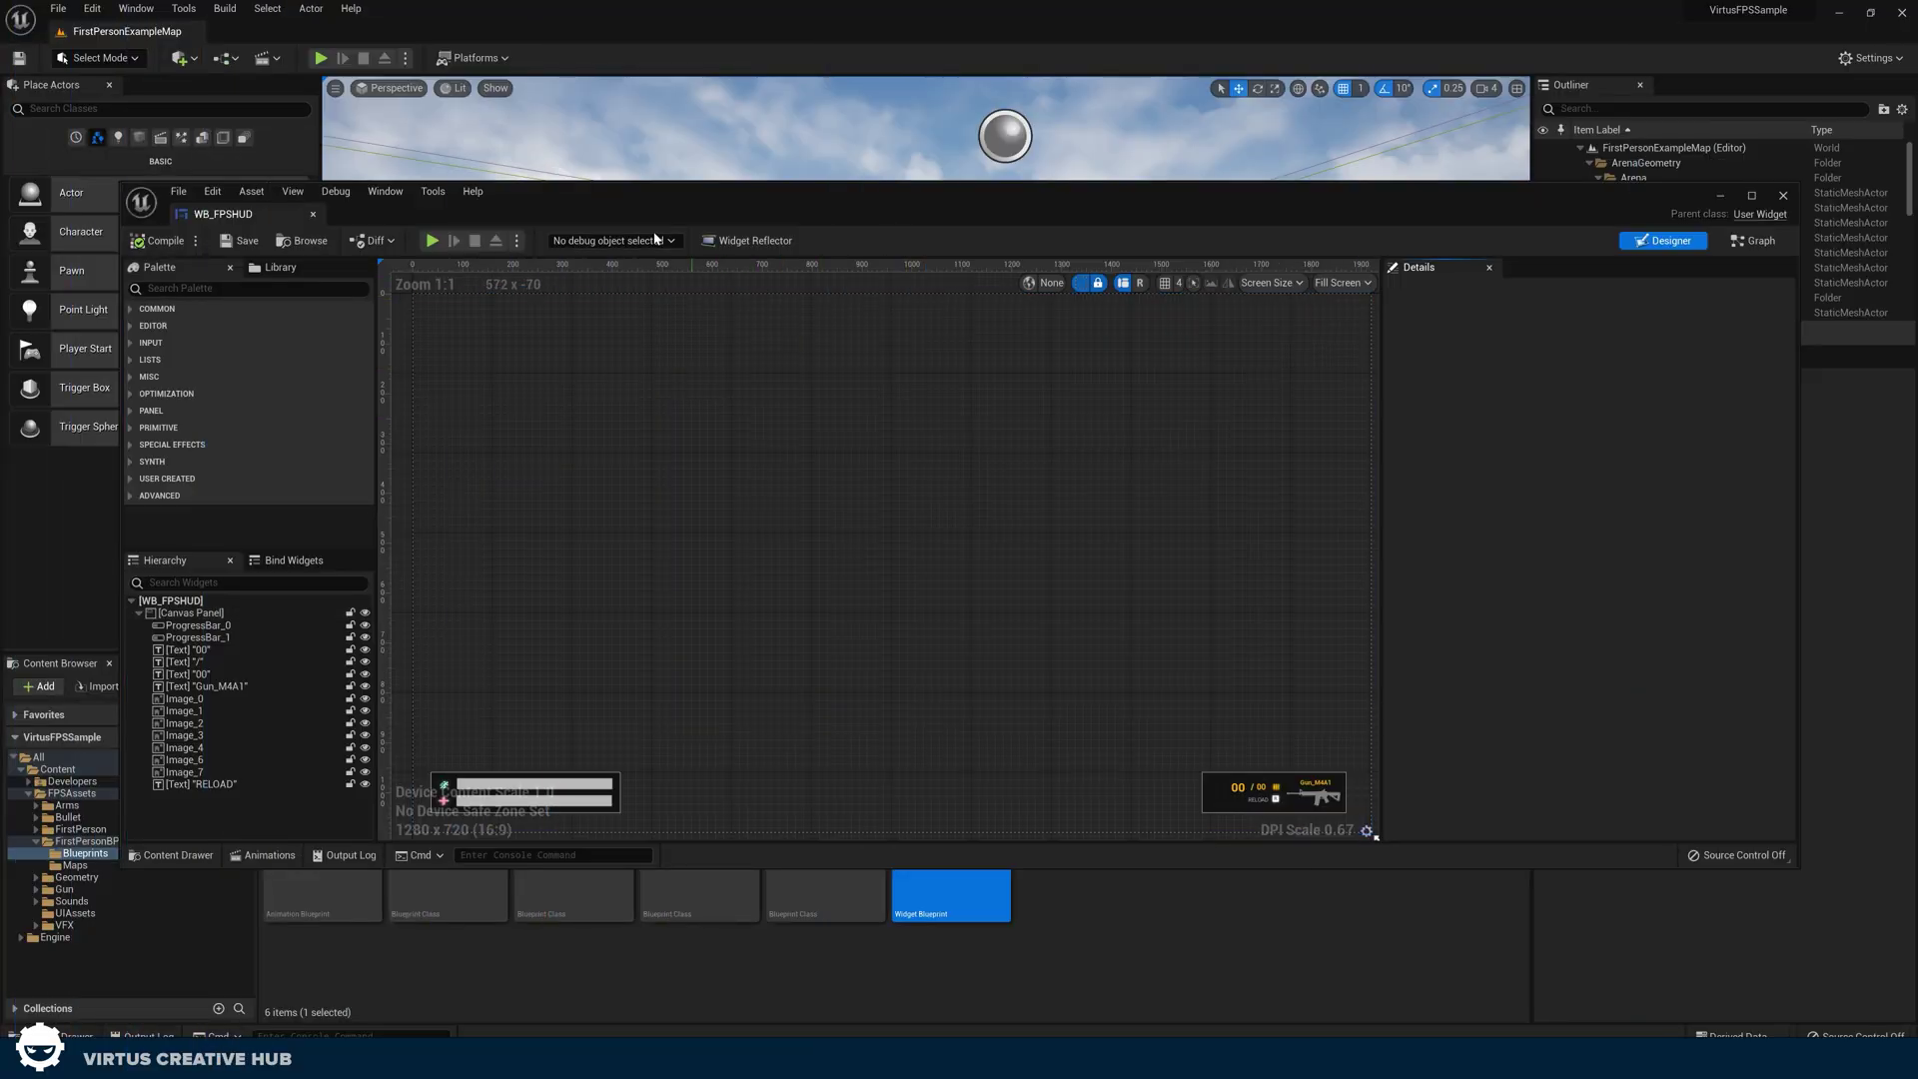
Maximize WB_FPSHUD, frame the health and stamina bars, and list the UIAssets textures.
double_click(655, 212)
scroll(549, 483, down, 5)
right_drag(550, 484, 943, 585)
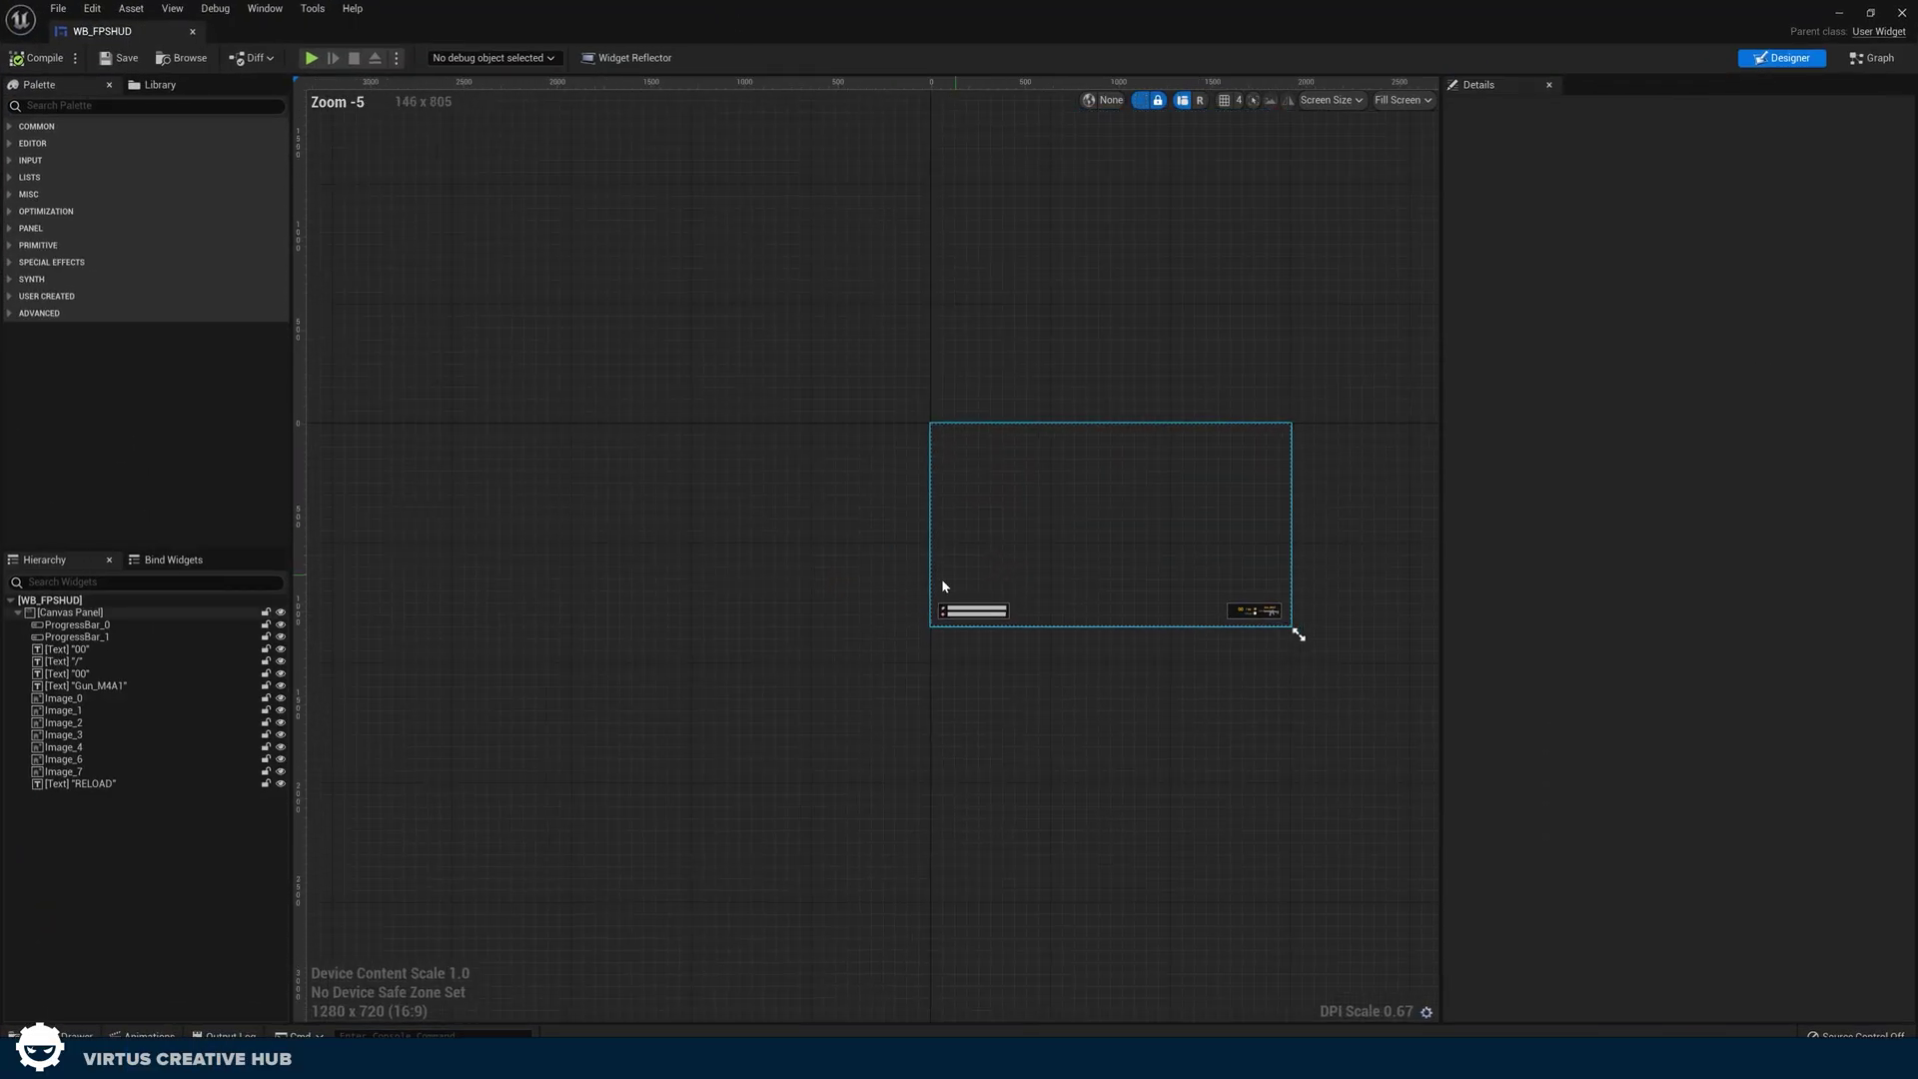
scroll(943, 585, up, 17)
click(613, 612)
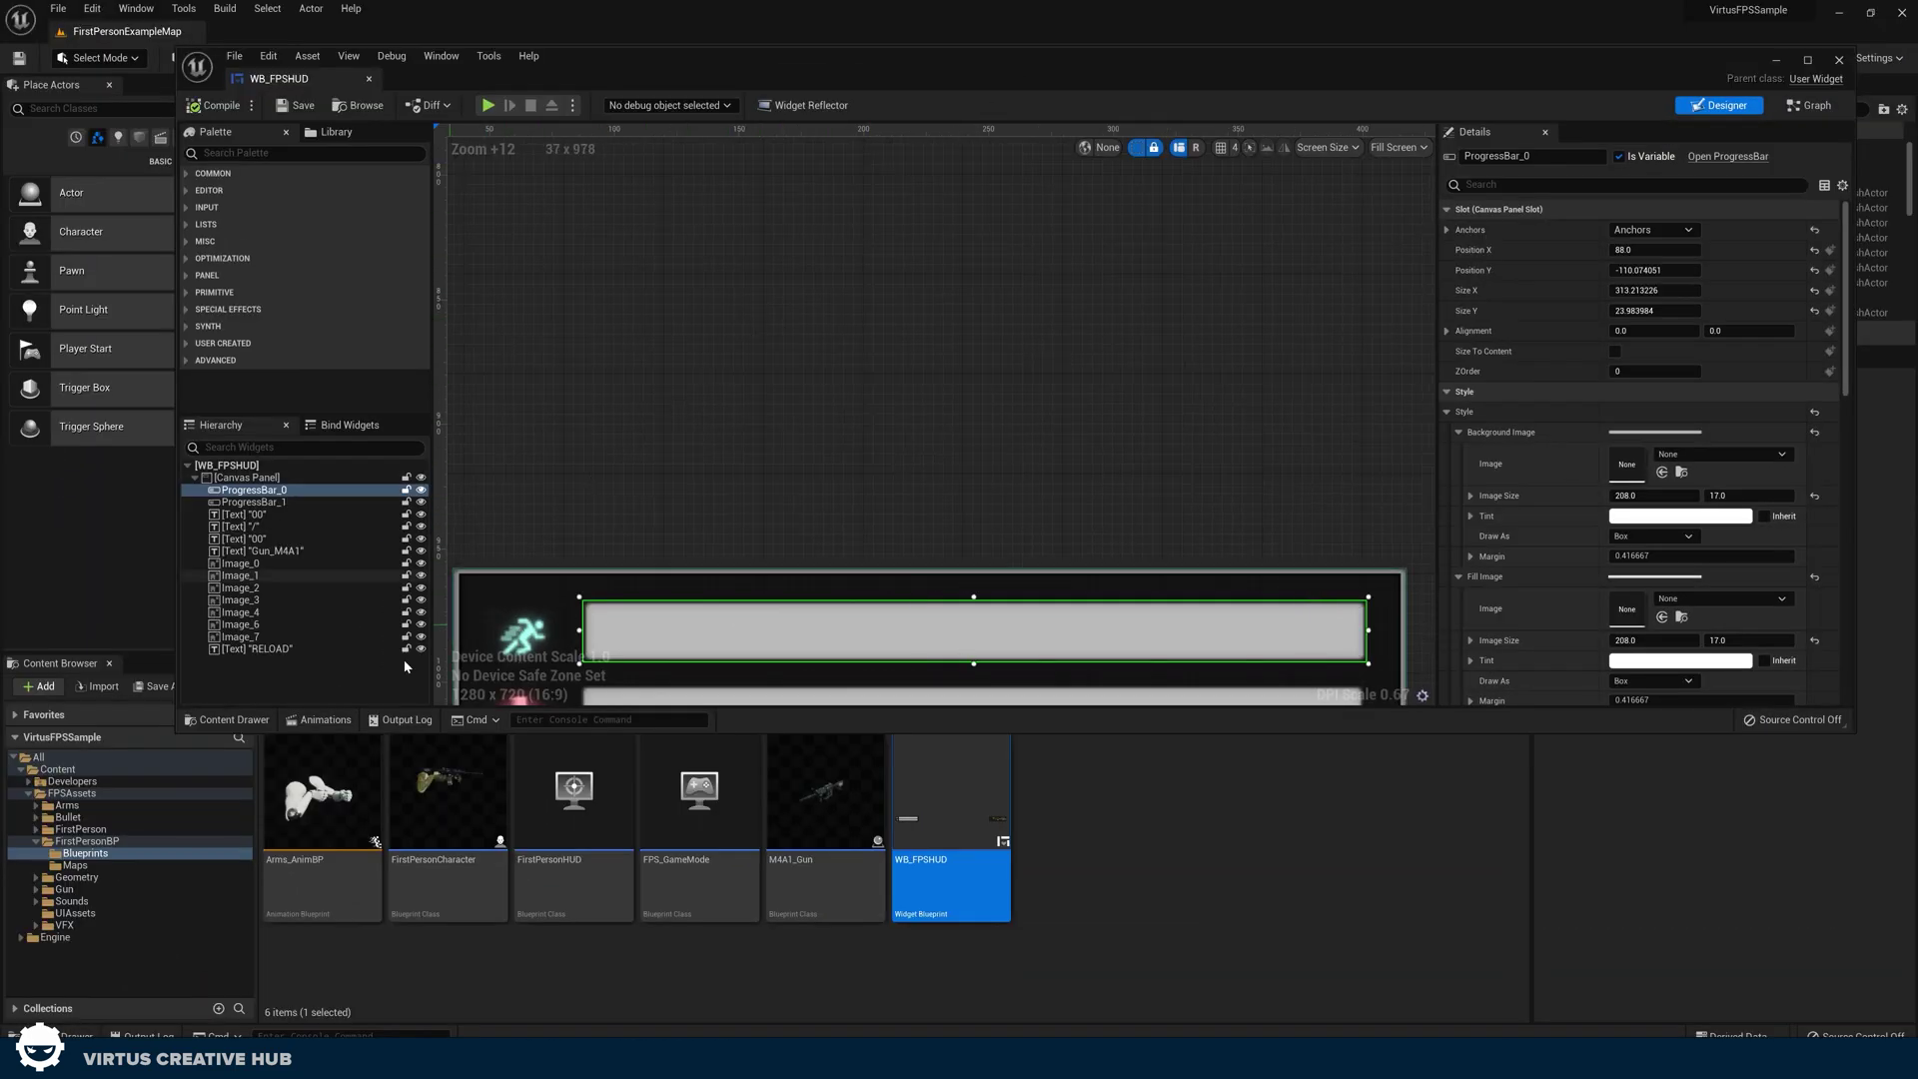
click(74, 913)
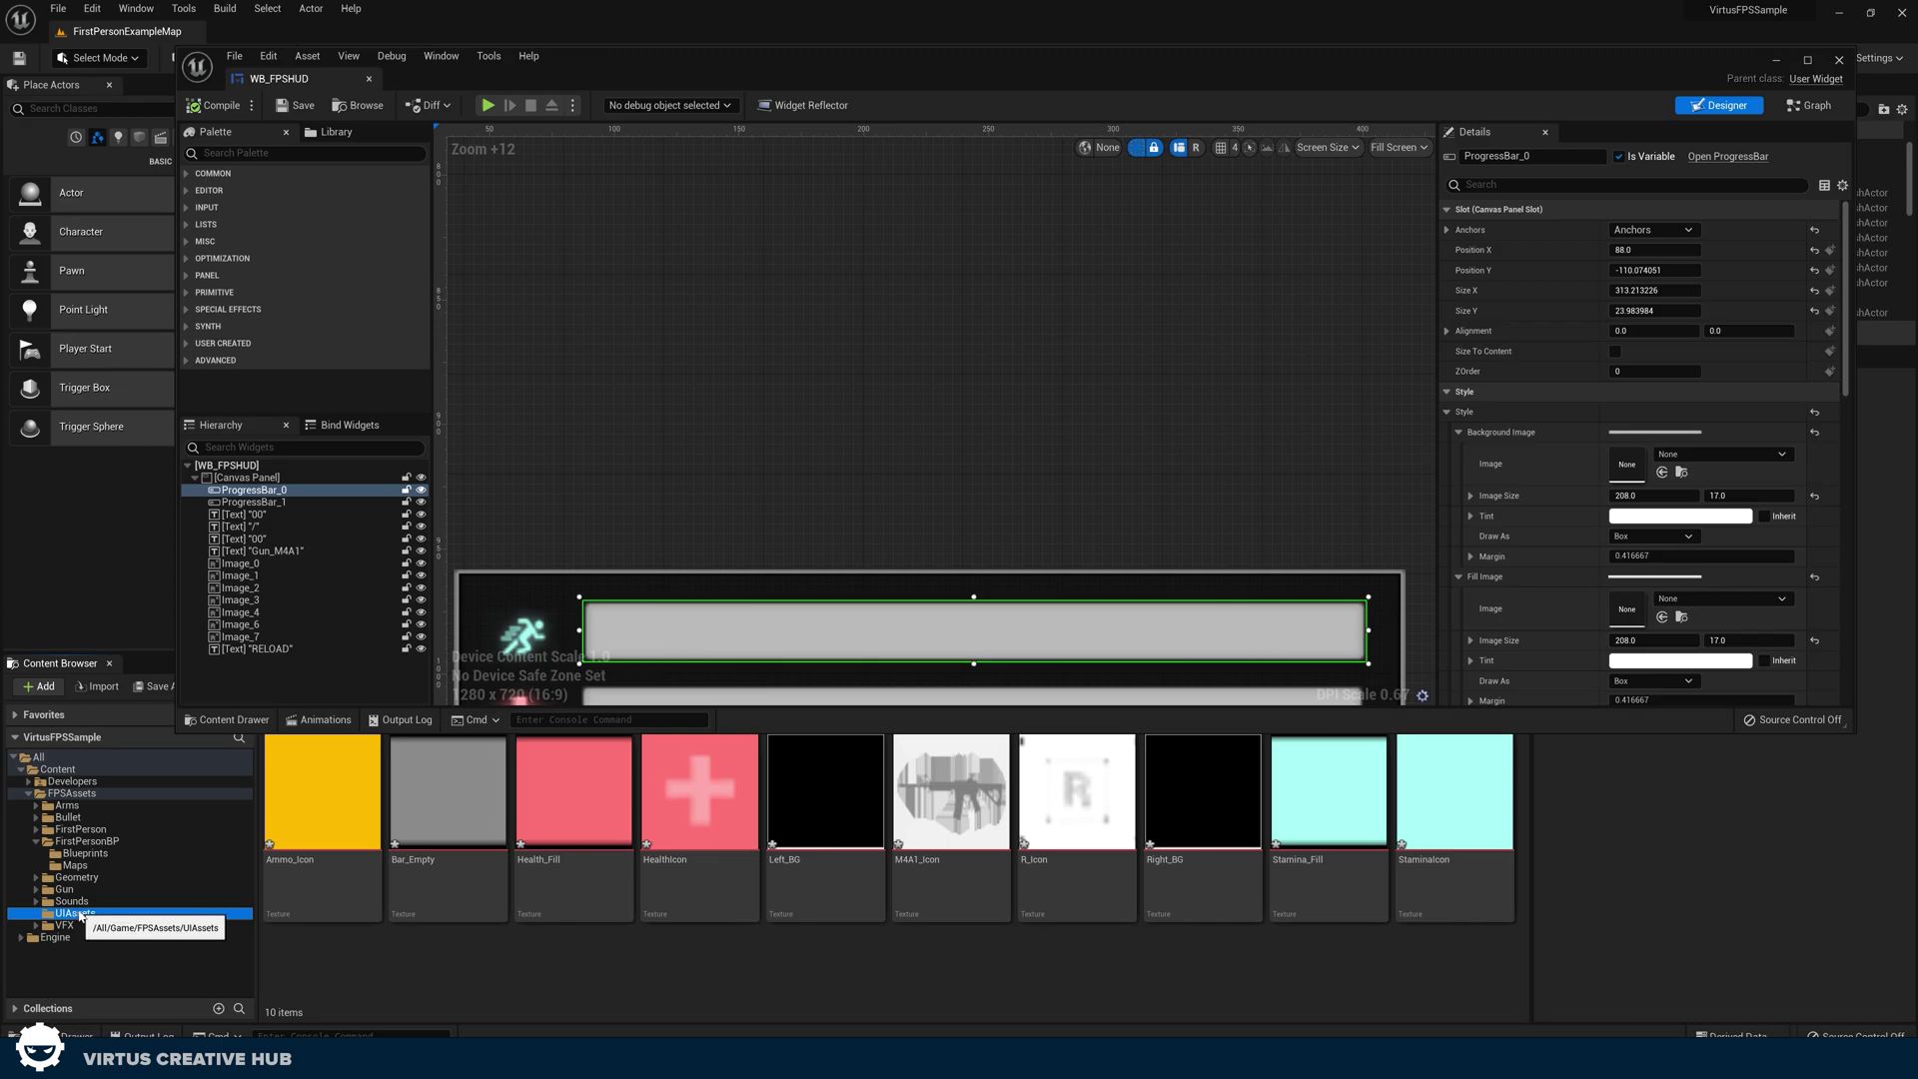
right_drag(1023, 514, 968, 389)
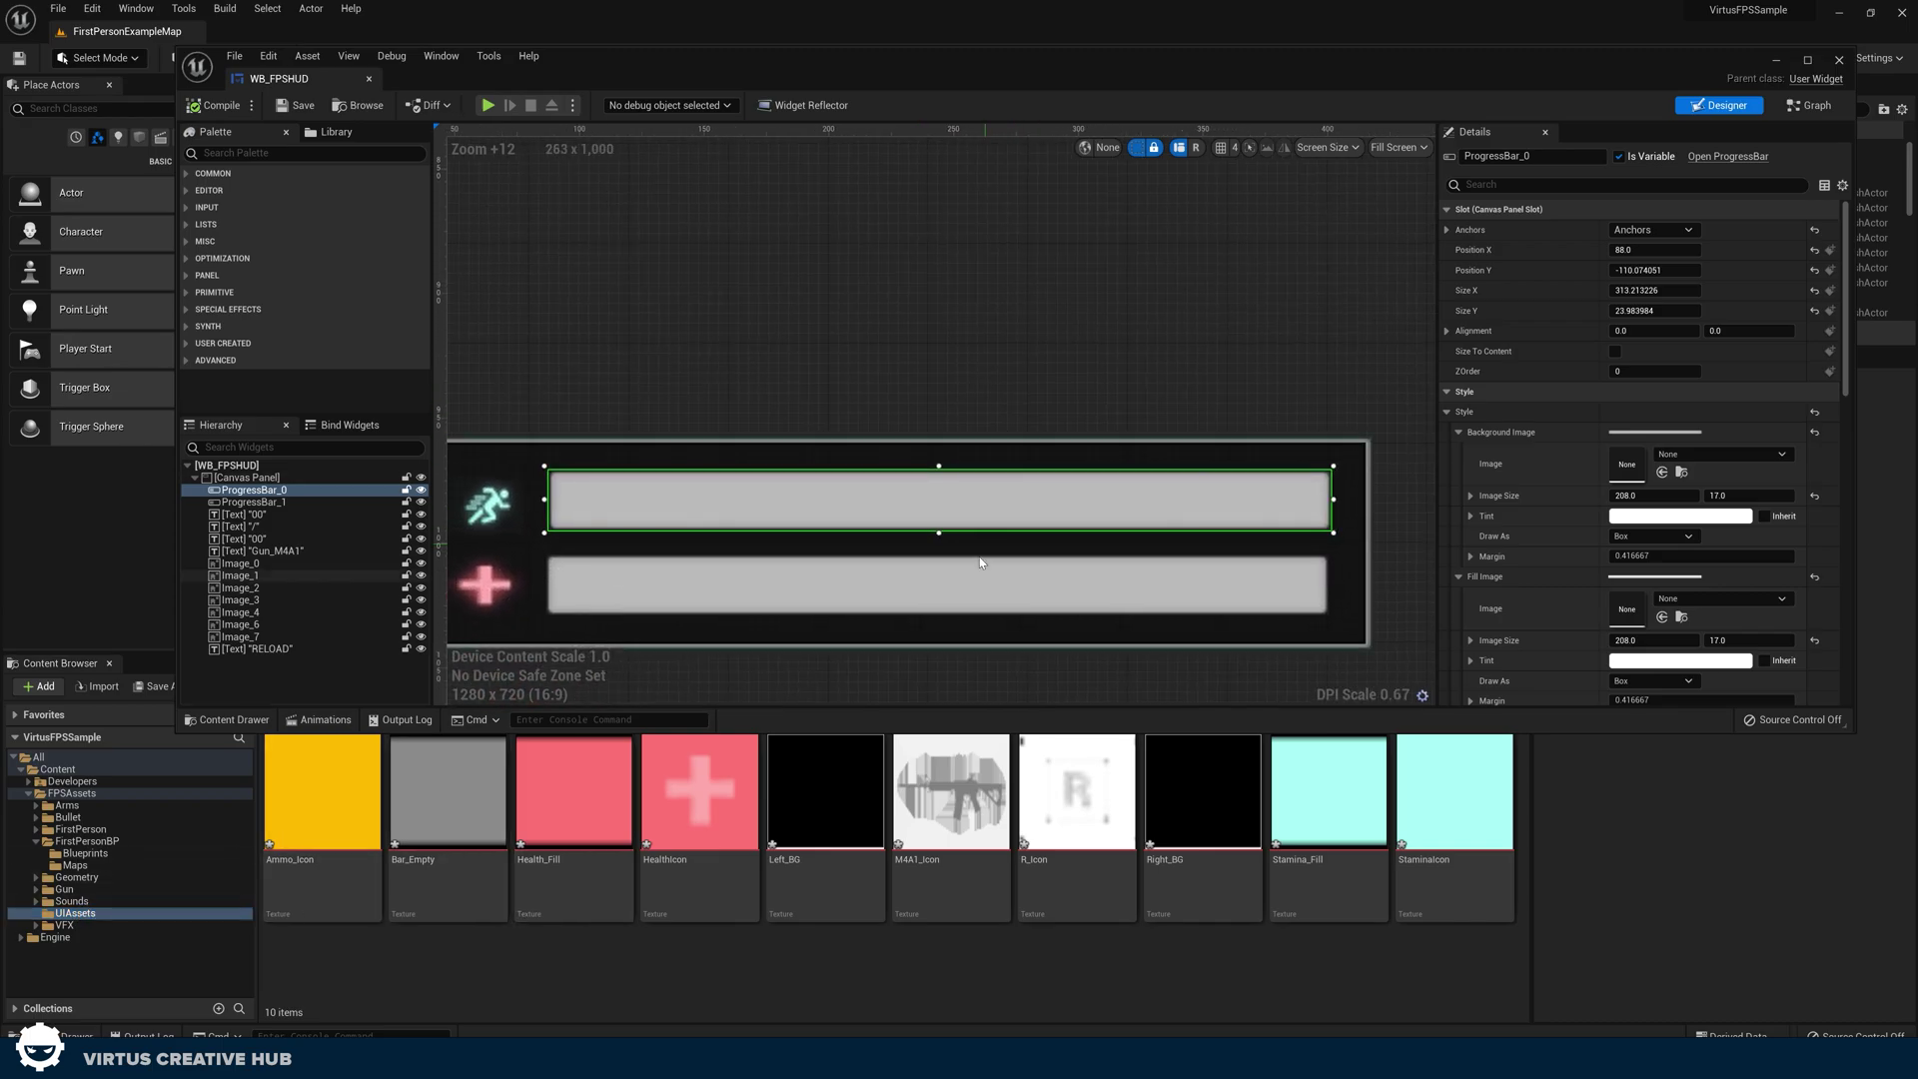
click(930, 584)
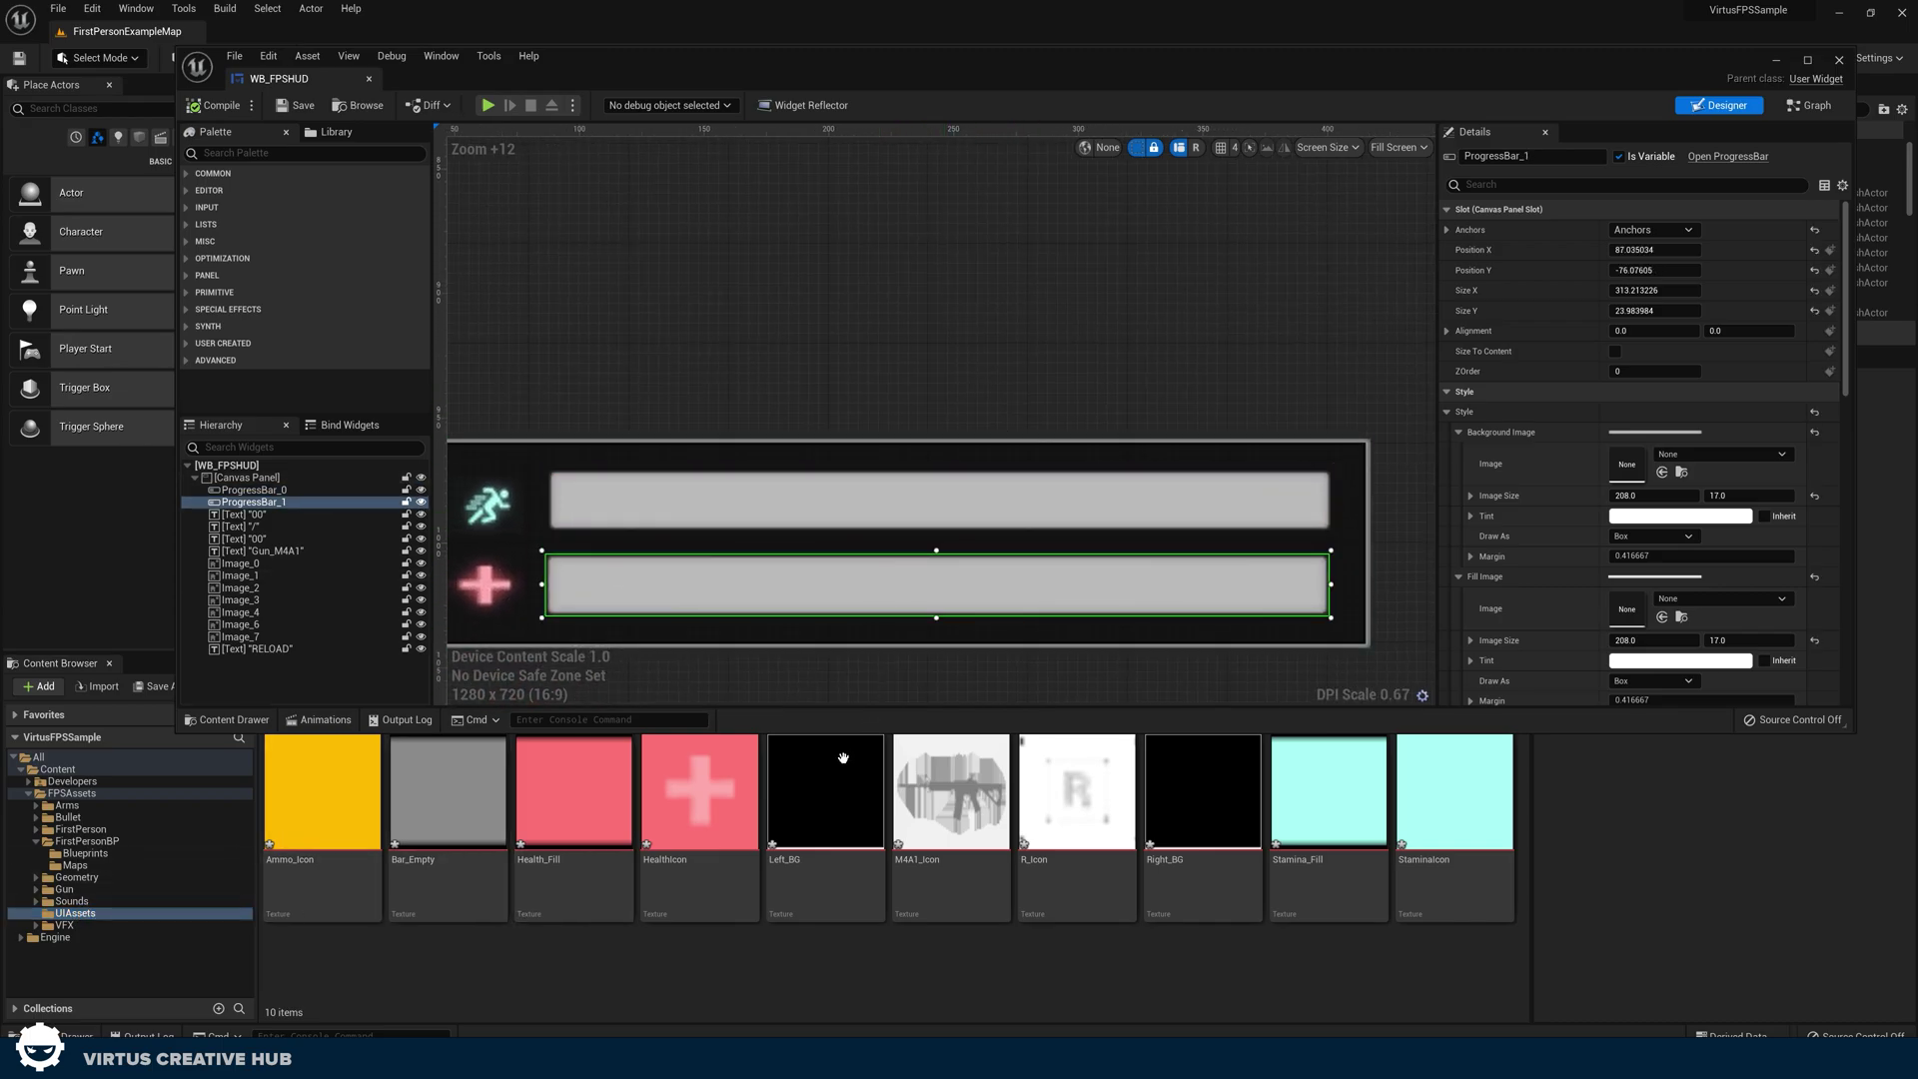
Set the health bar's Background Image to Bar_Empty, drawn as Image.
click(452, 814)
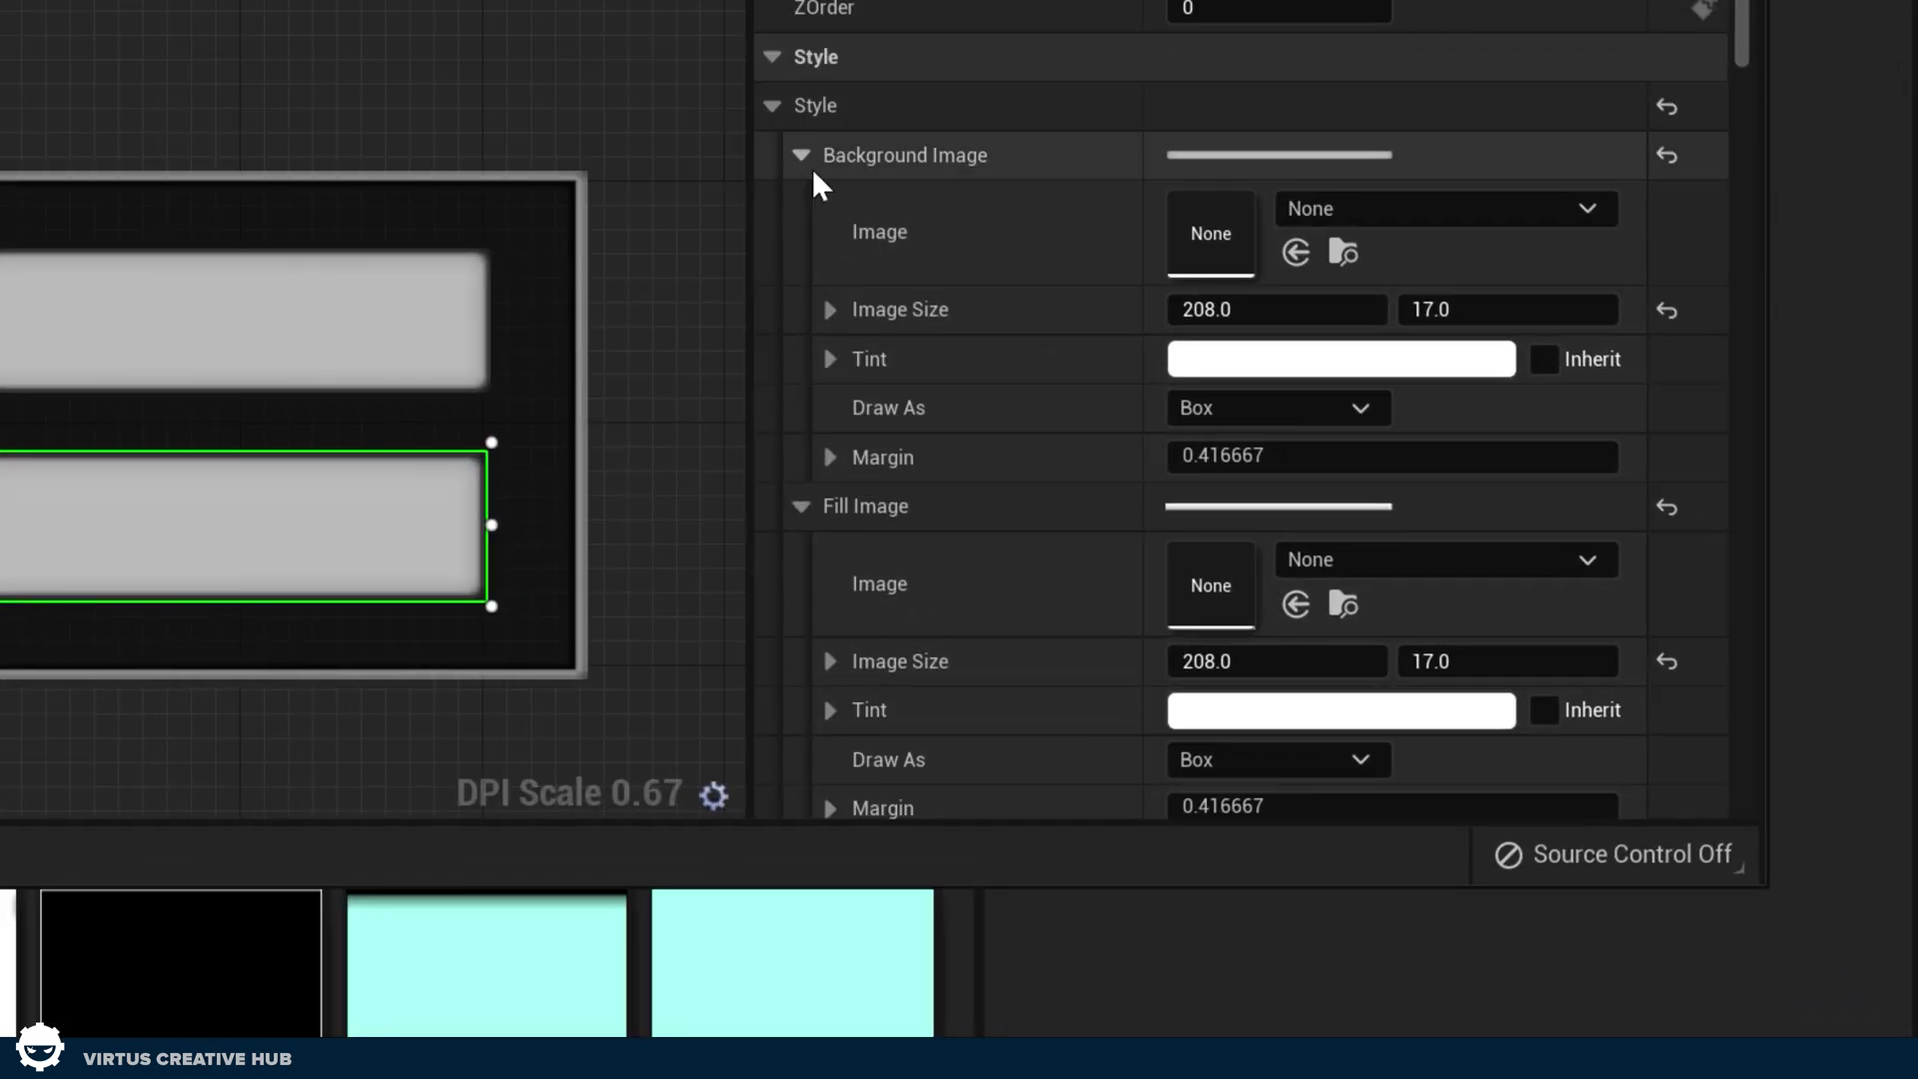
click(1297, 253)
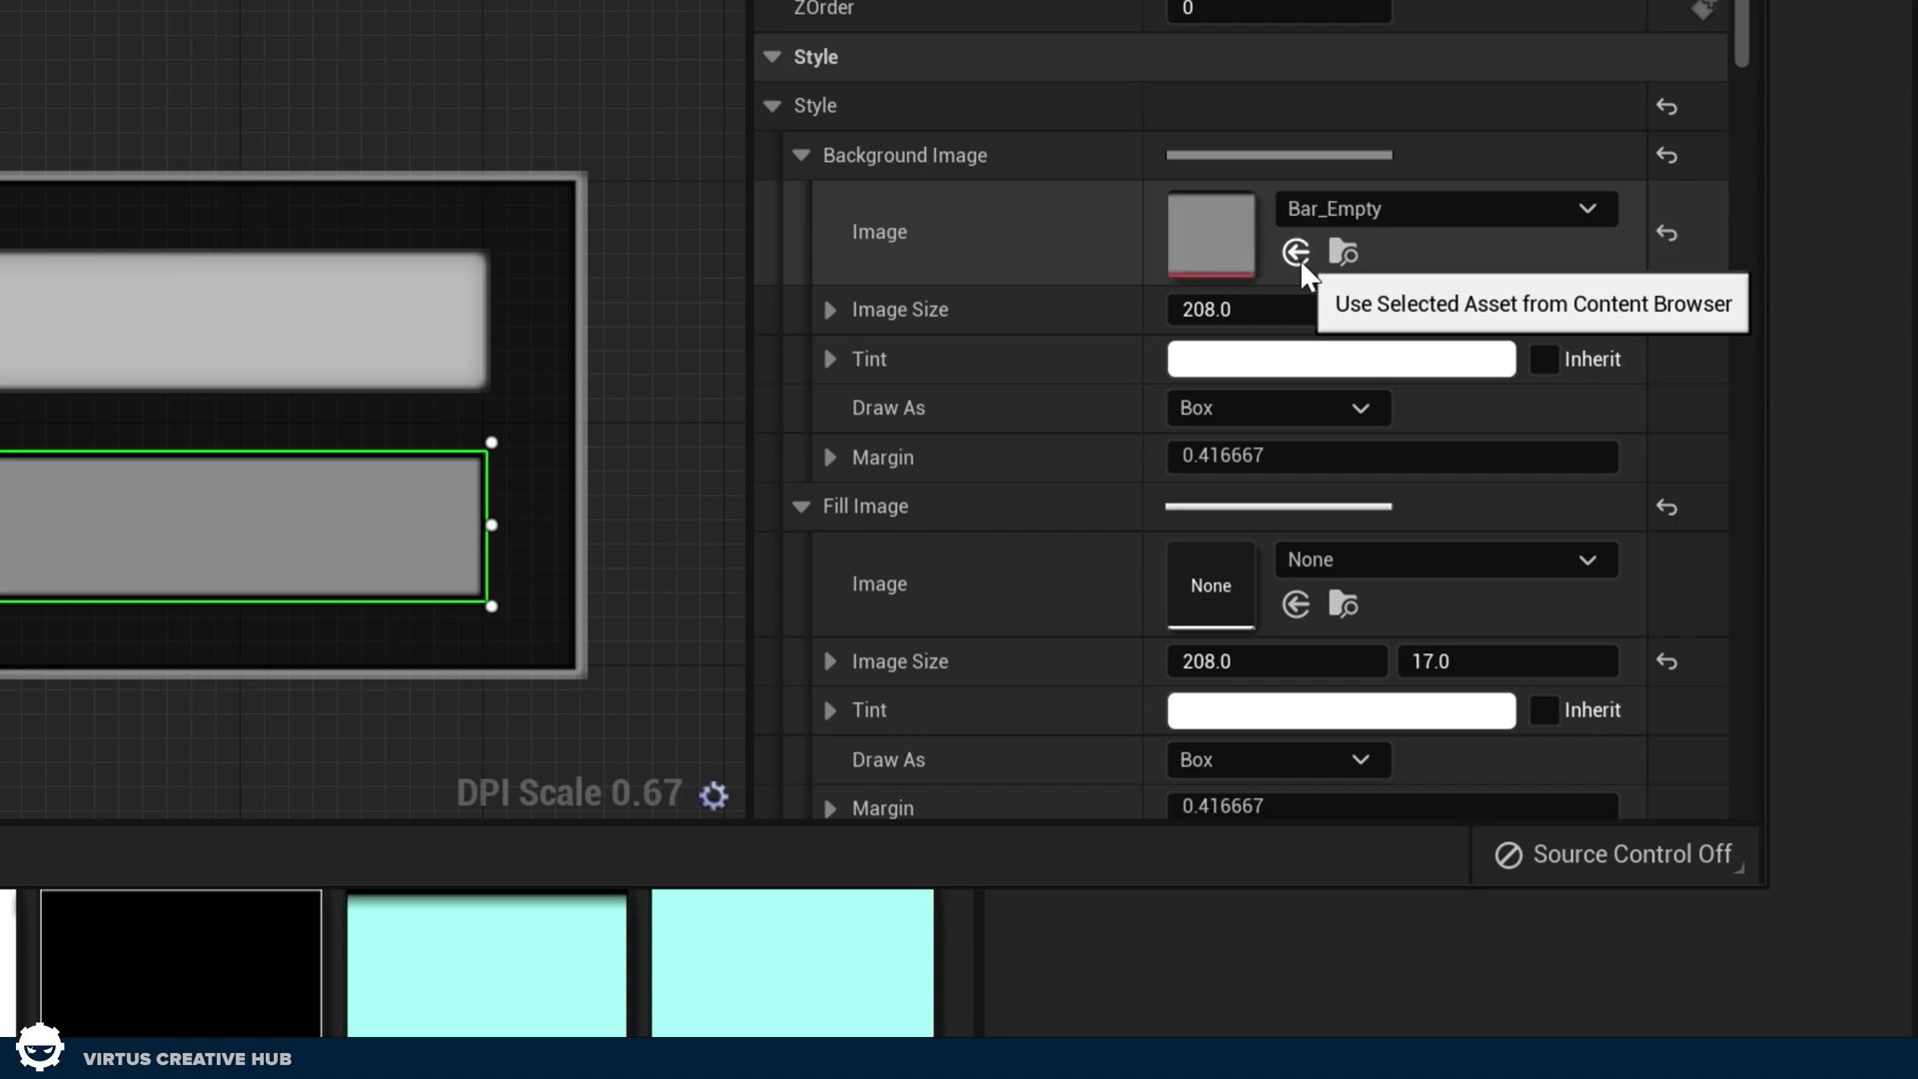
click(1288, 407)
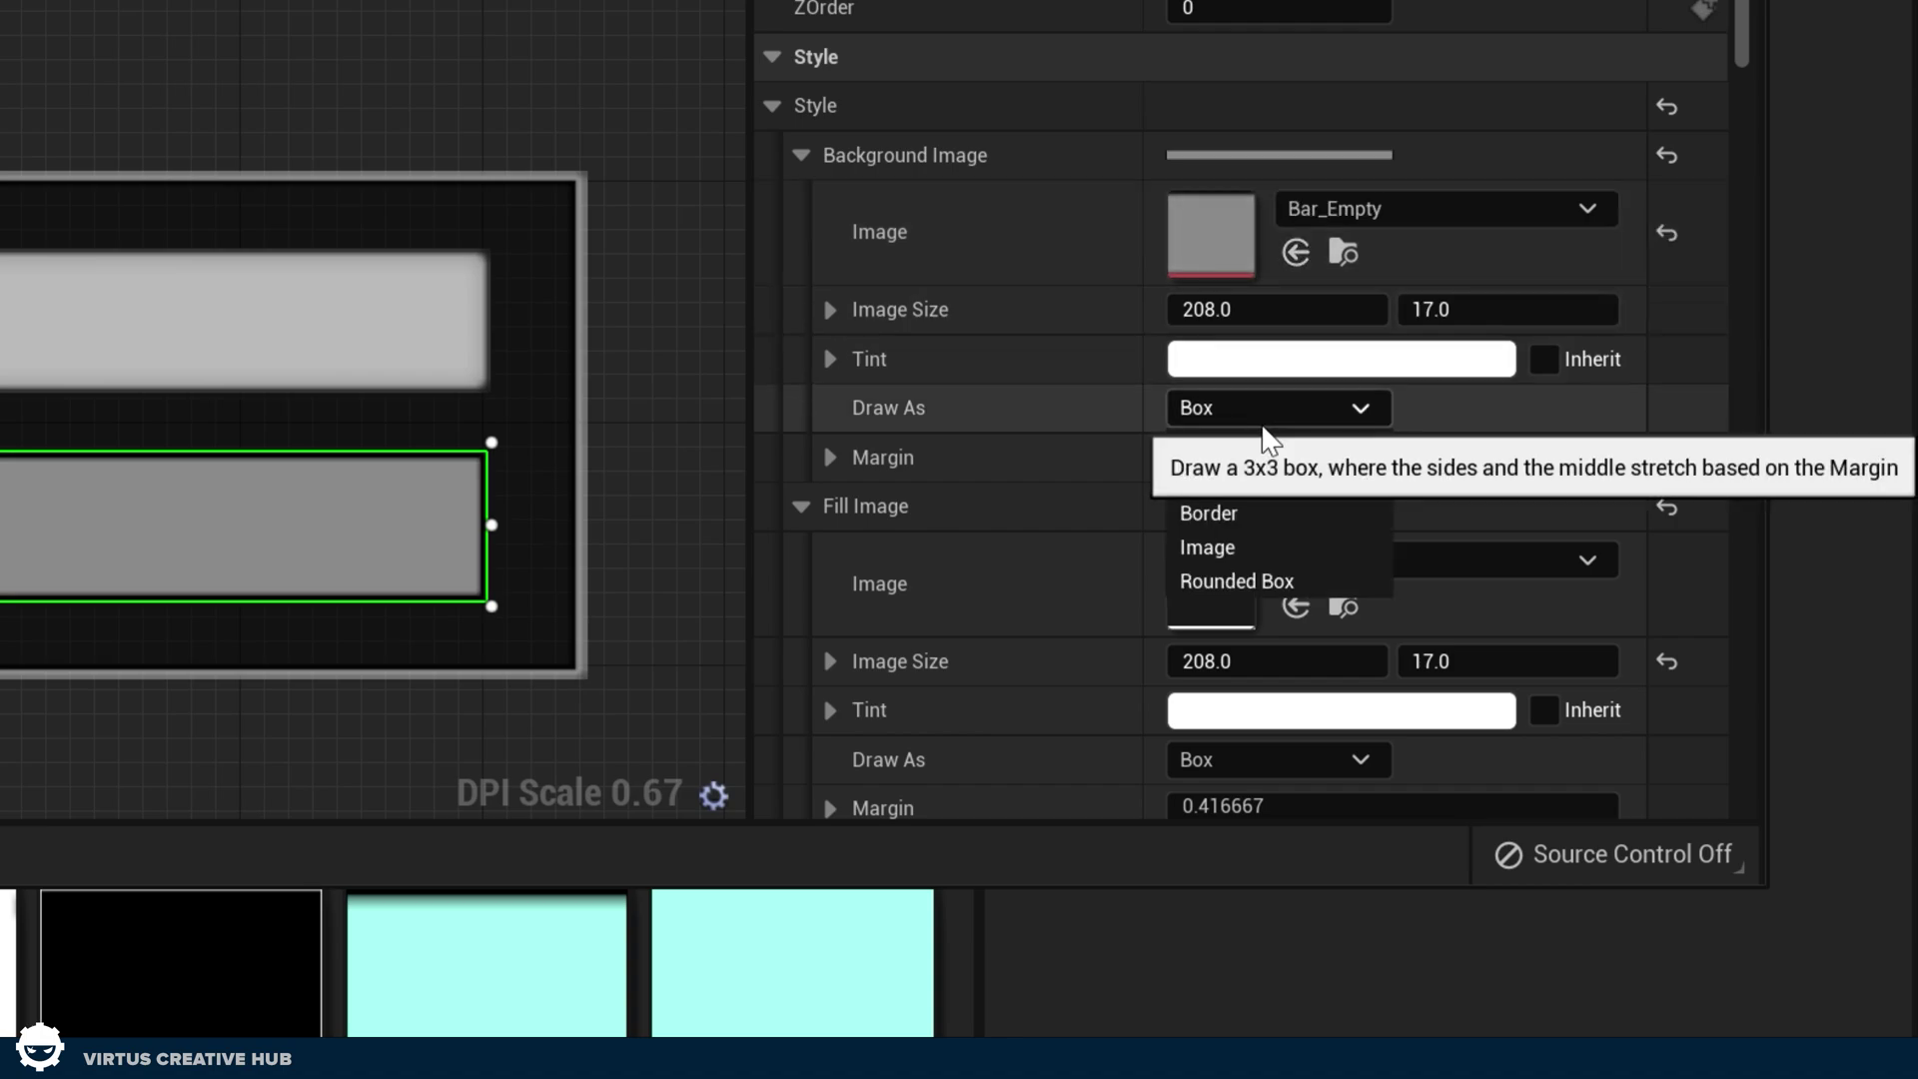
click(1241, 546)
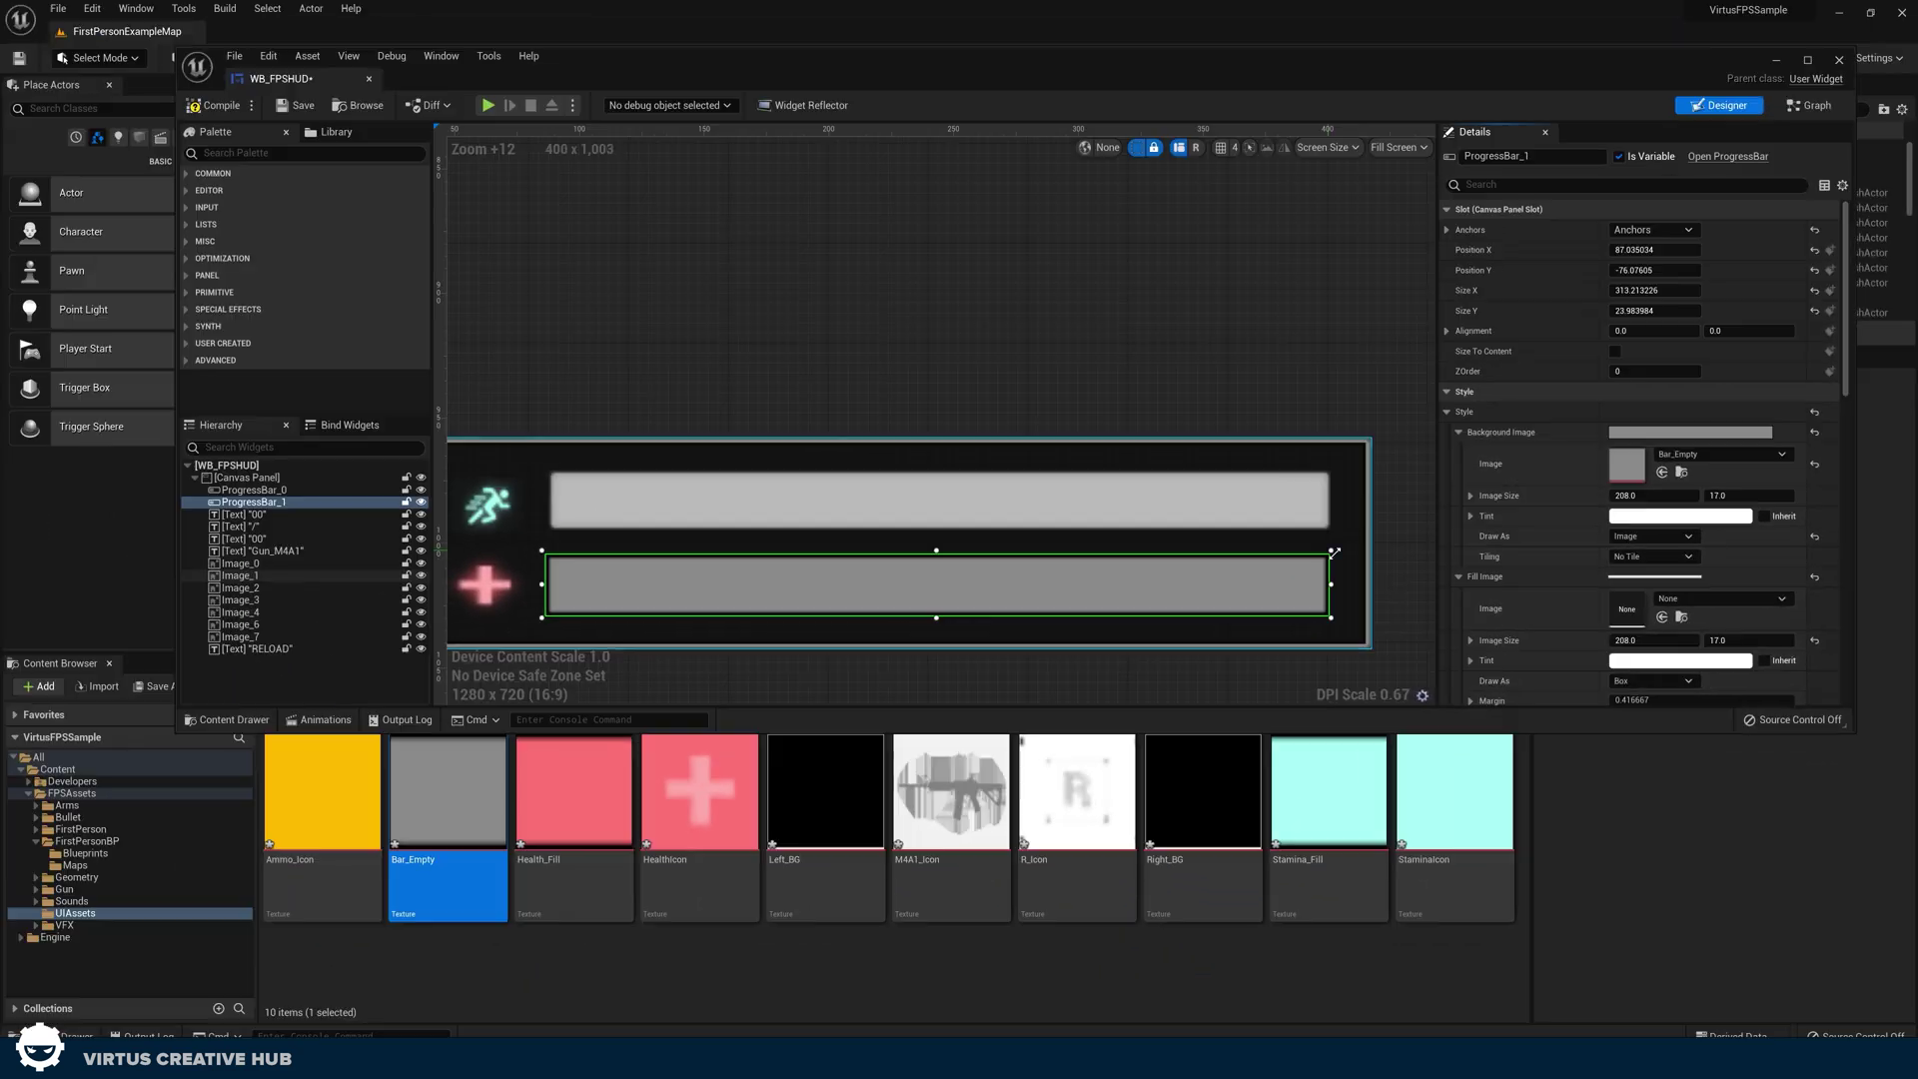
click(478, 568)
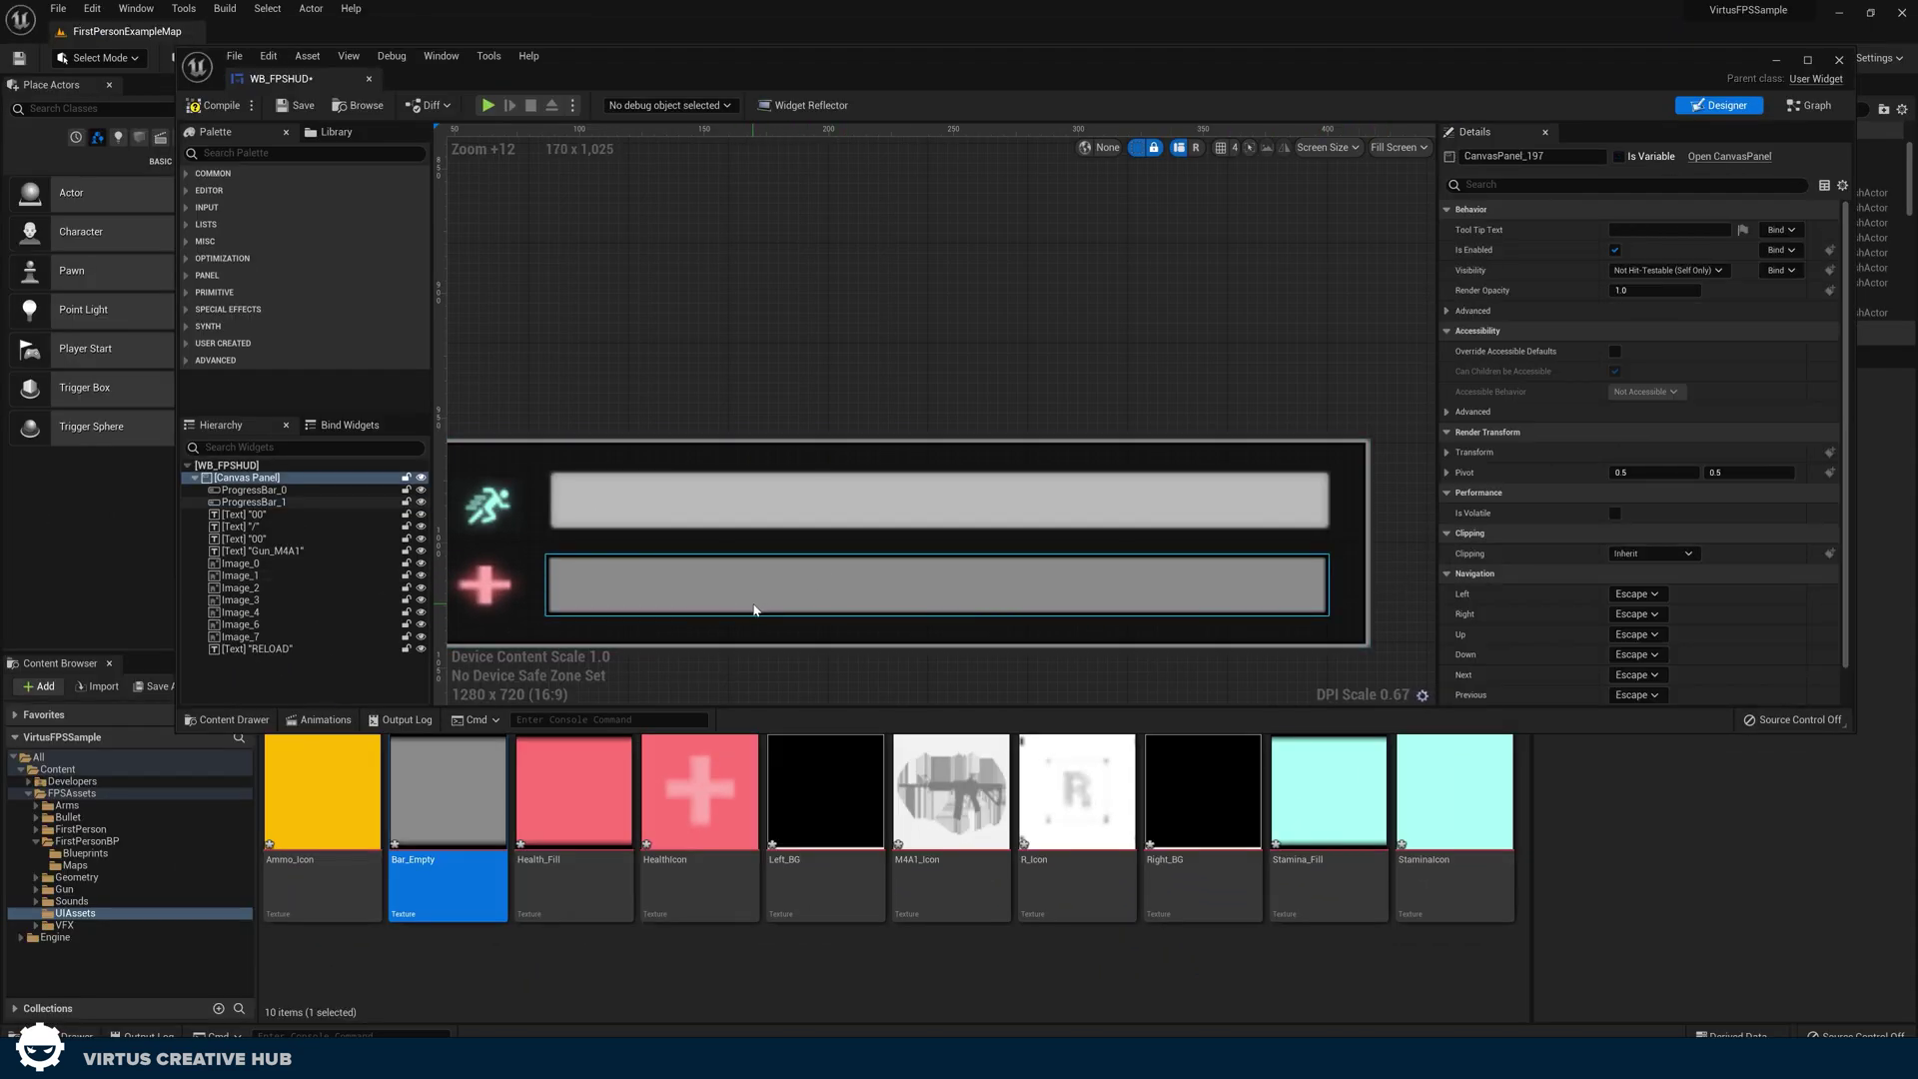
Give the stamina bar the same Bar_Empty background, drawn as Image.
click(777, 525)
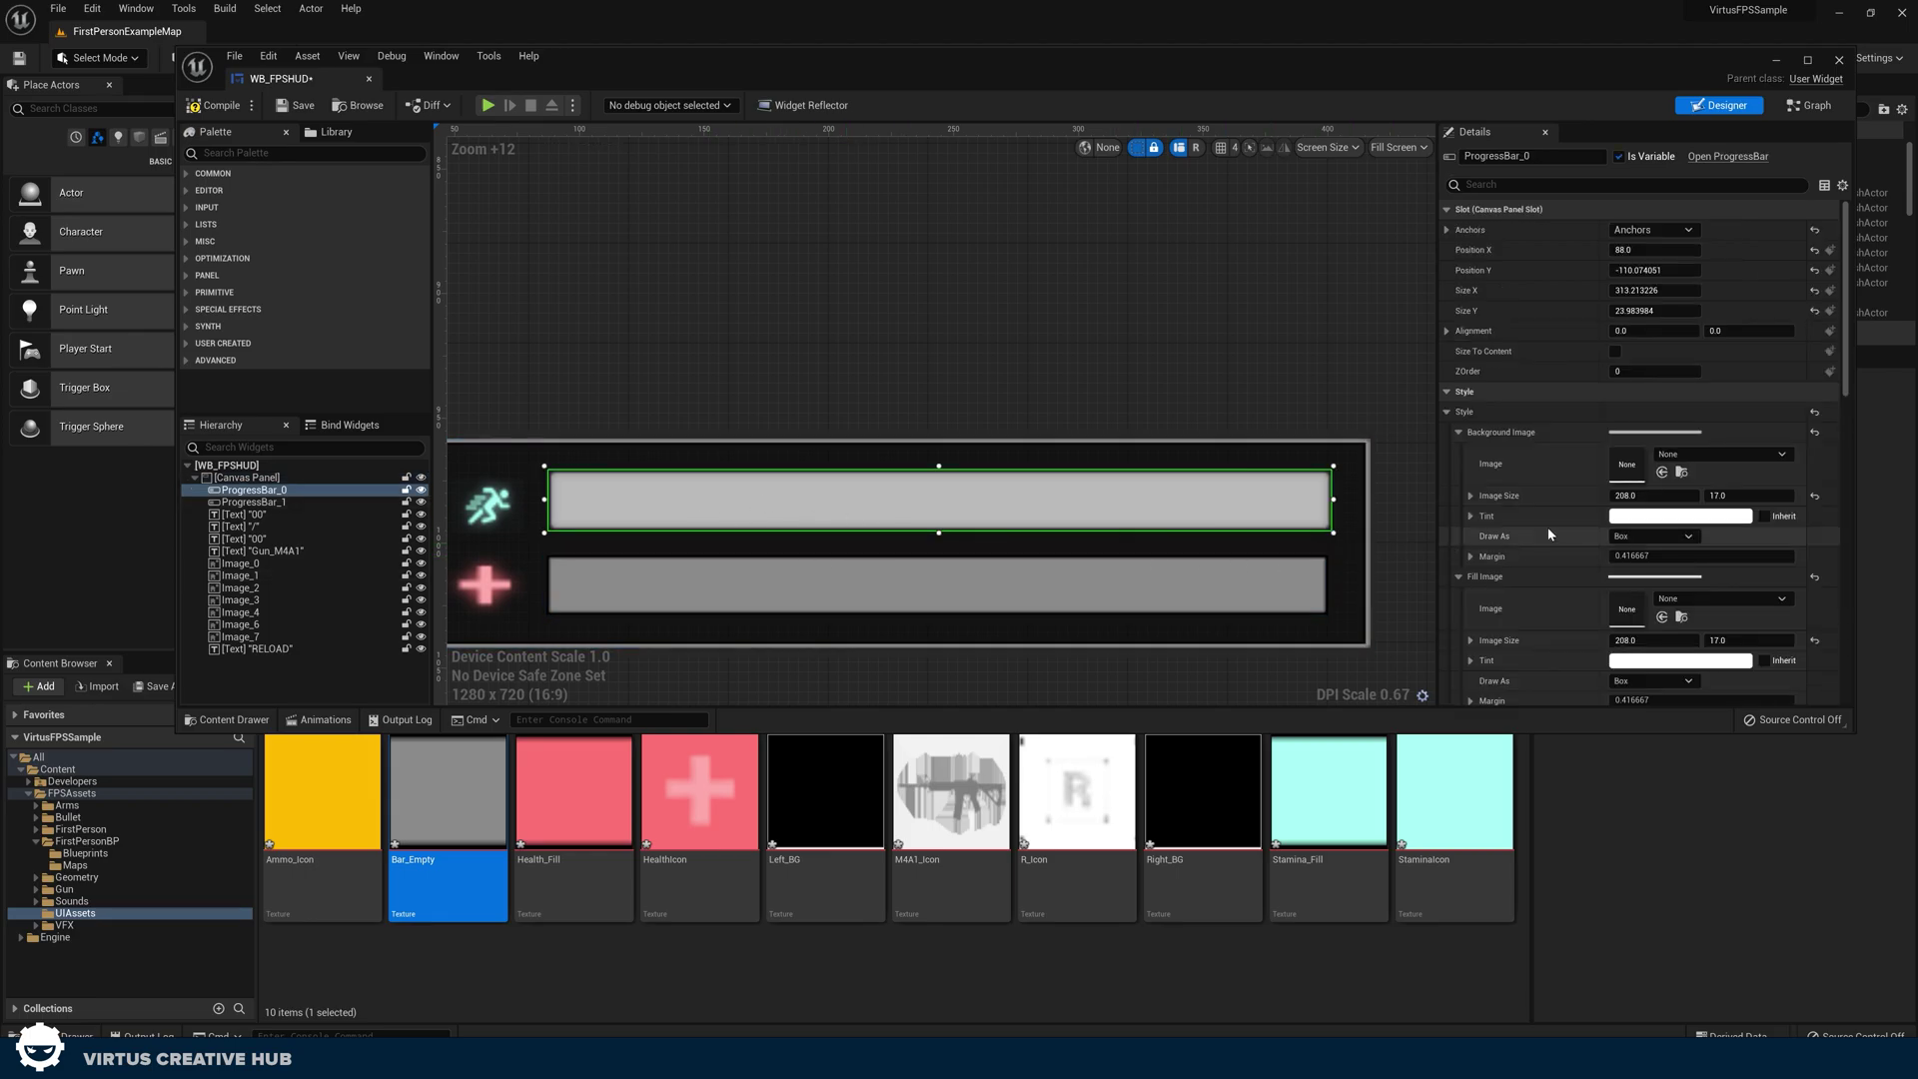
click(1662, 473)
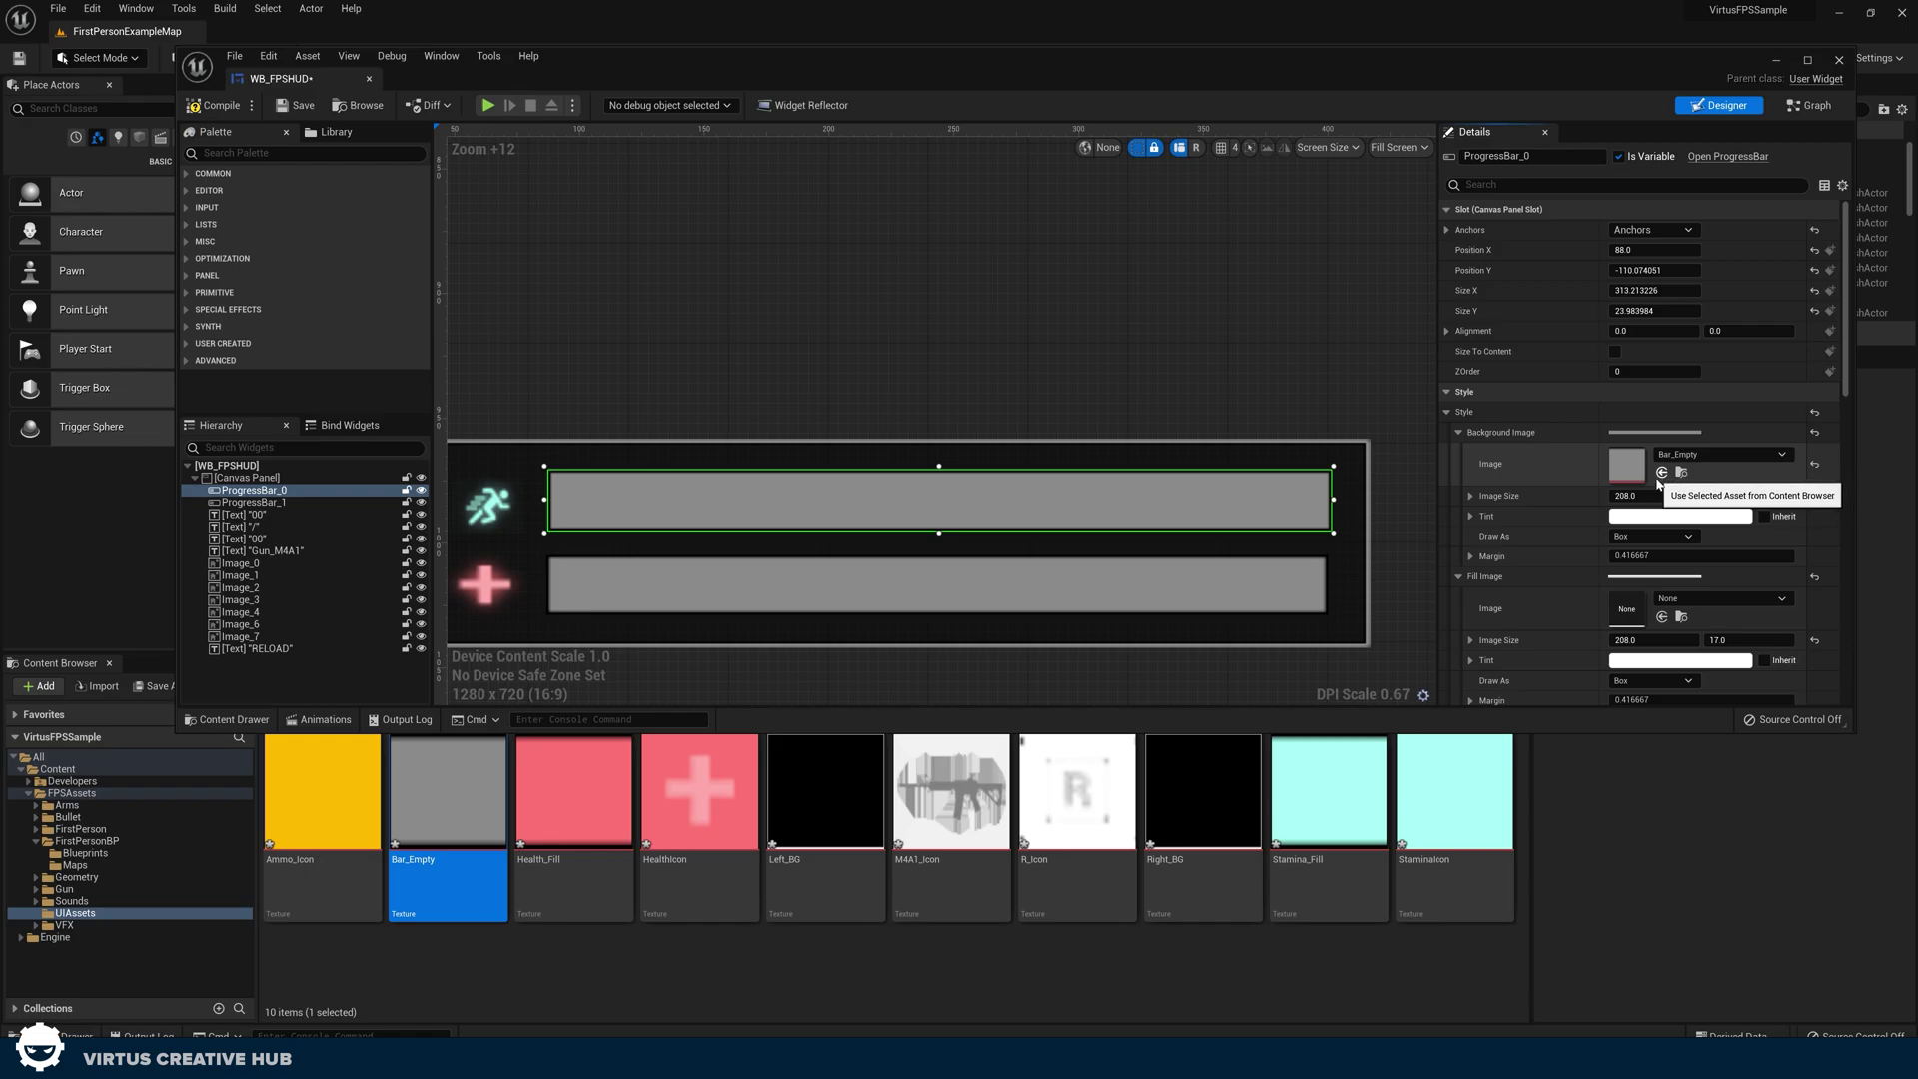
click(1629, 594)
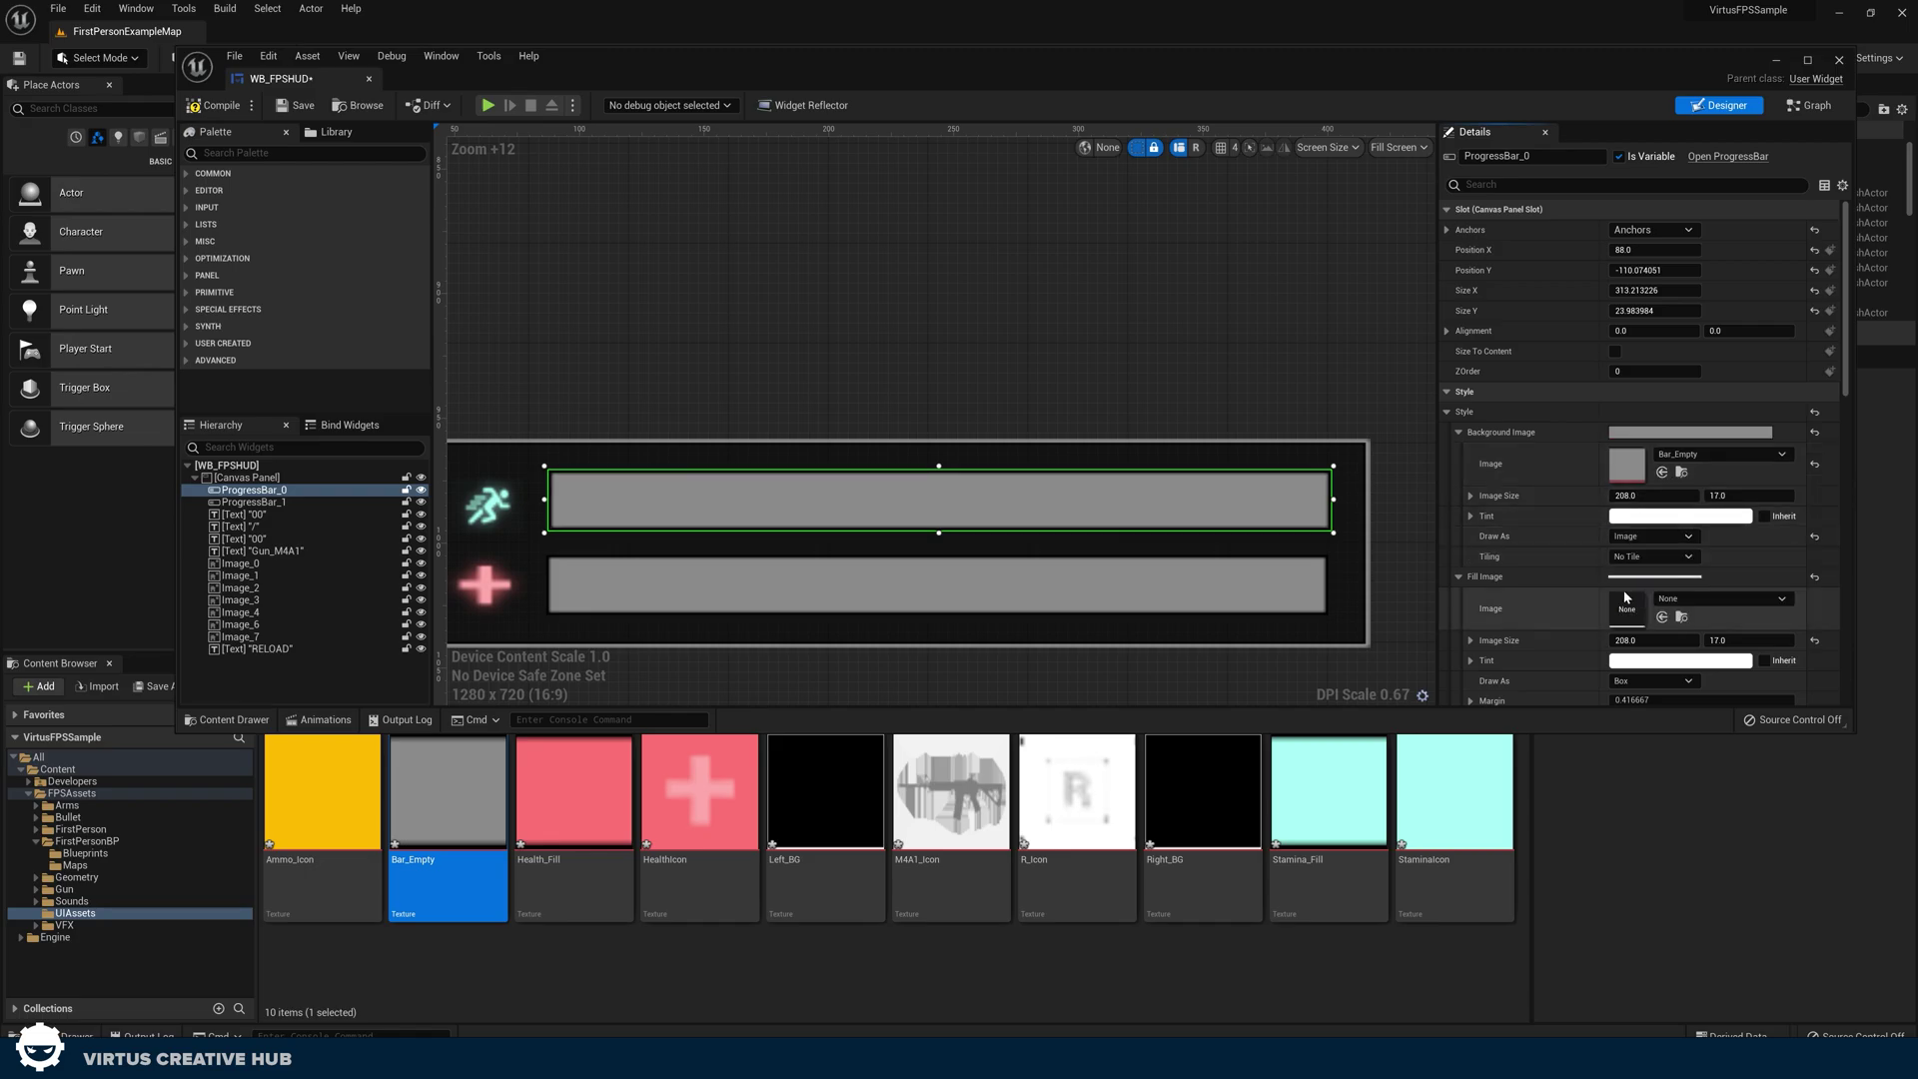
click(1349, 562)
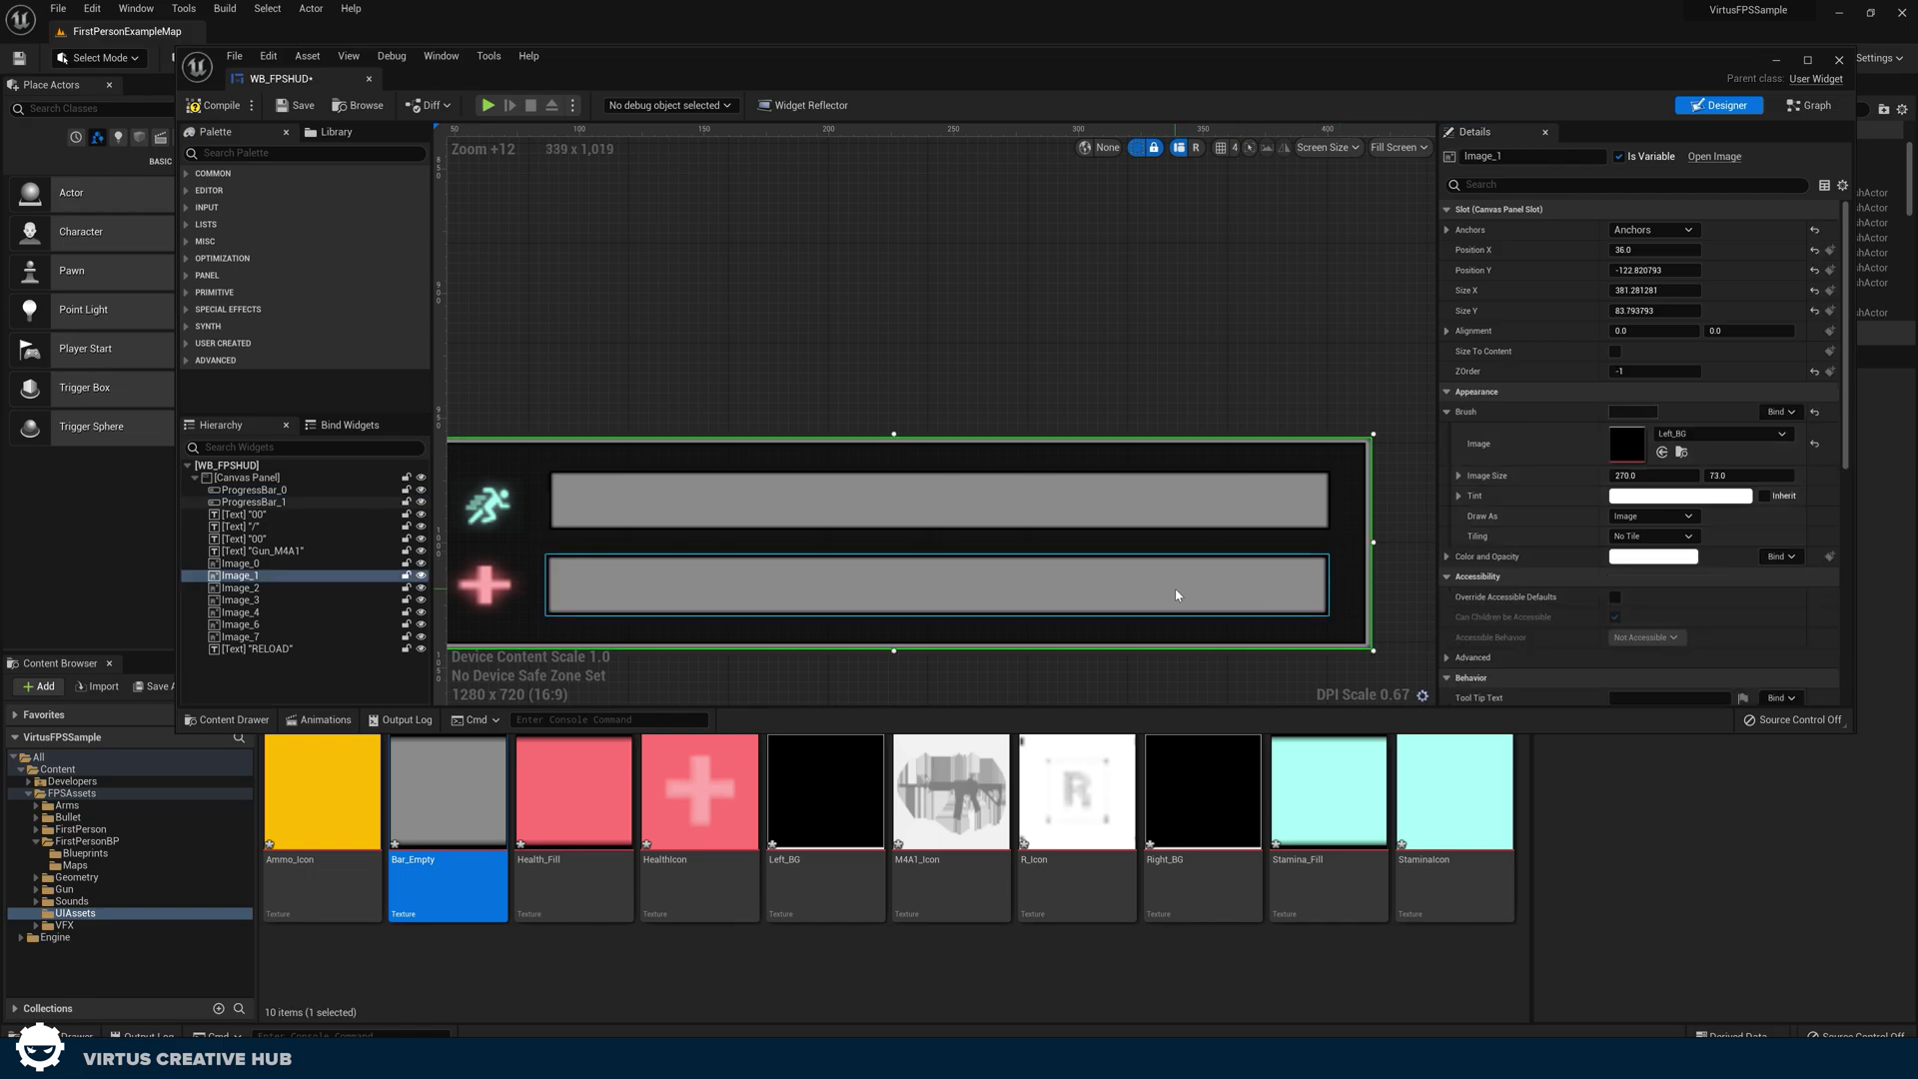
Assign Health_Fill as the health bar's Fill Image, drawn as Image.
click(554, 809)
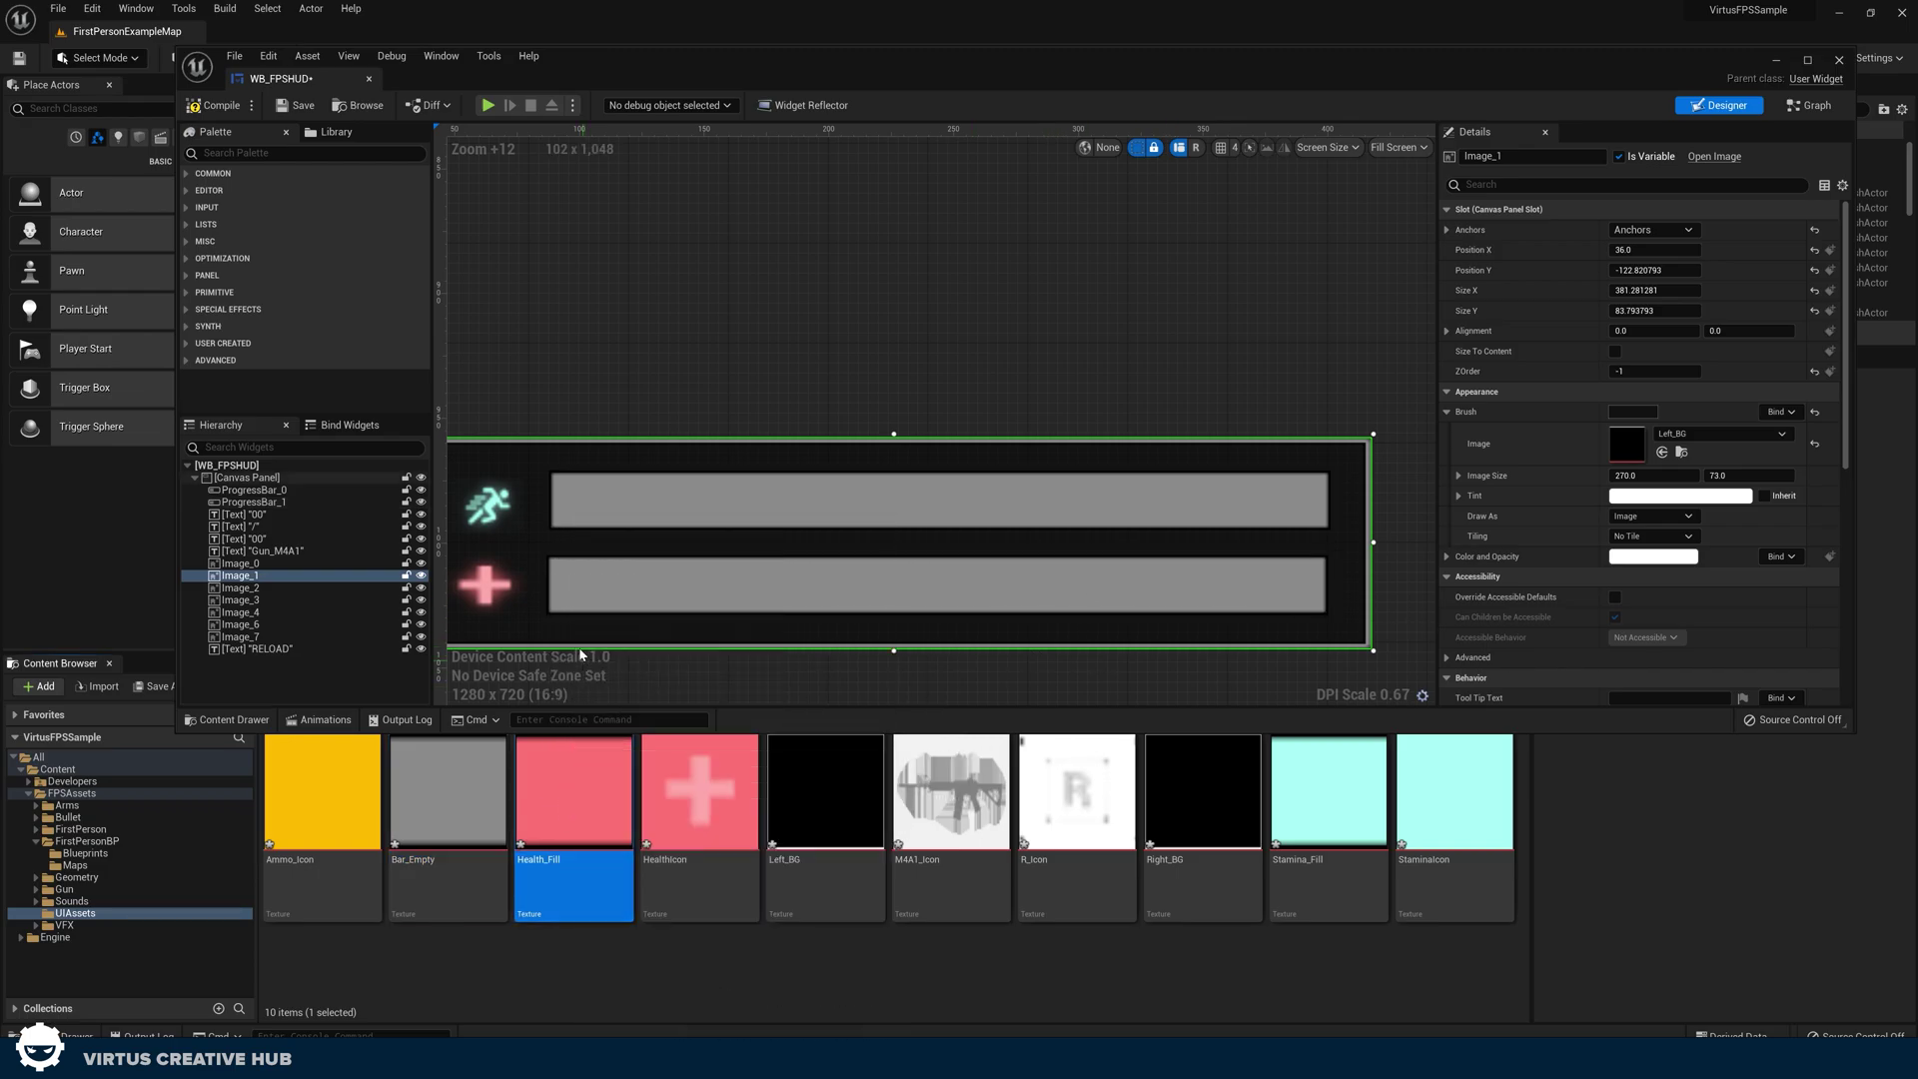
click(585, 596)
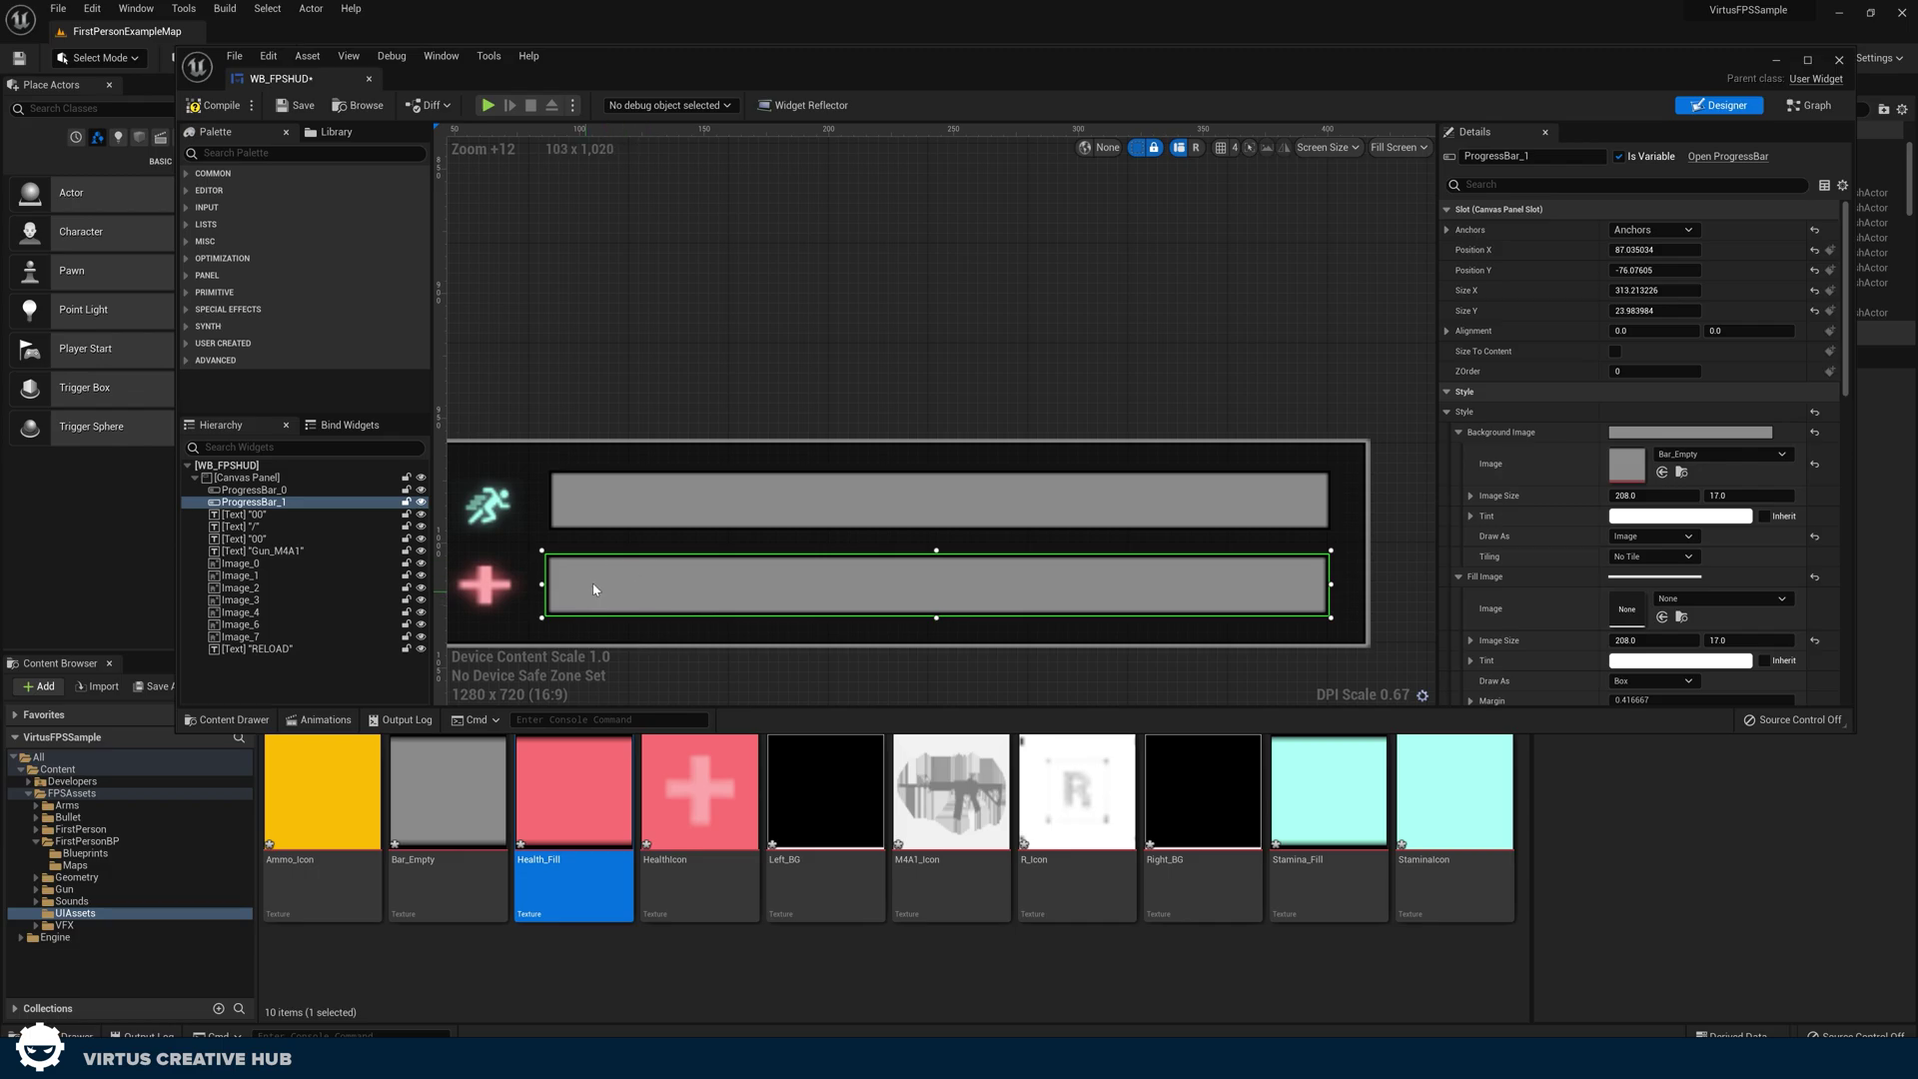
scroll(1569, 477, down, 3)
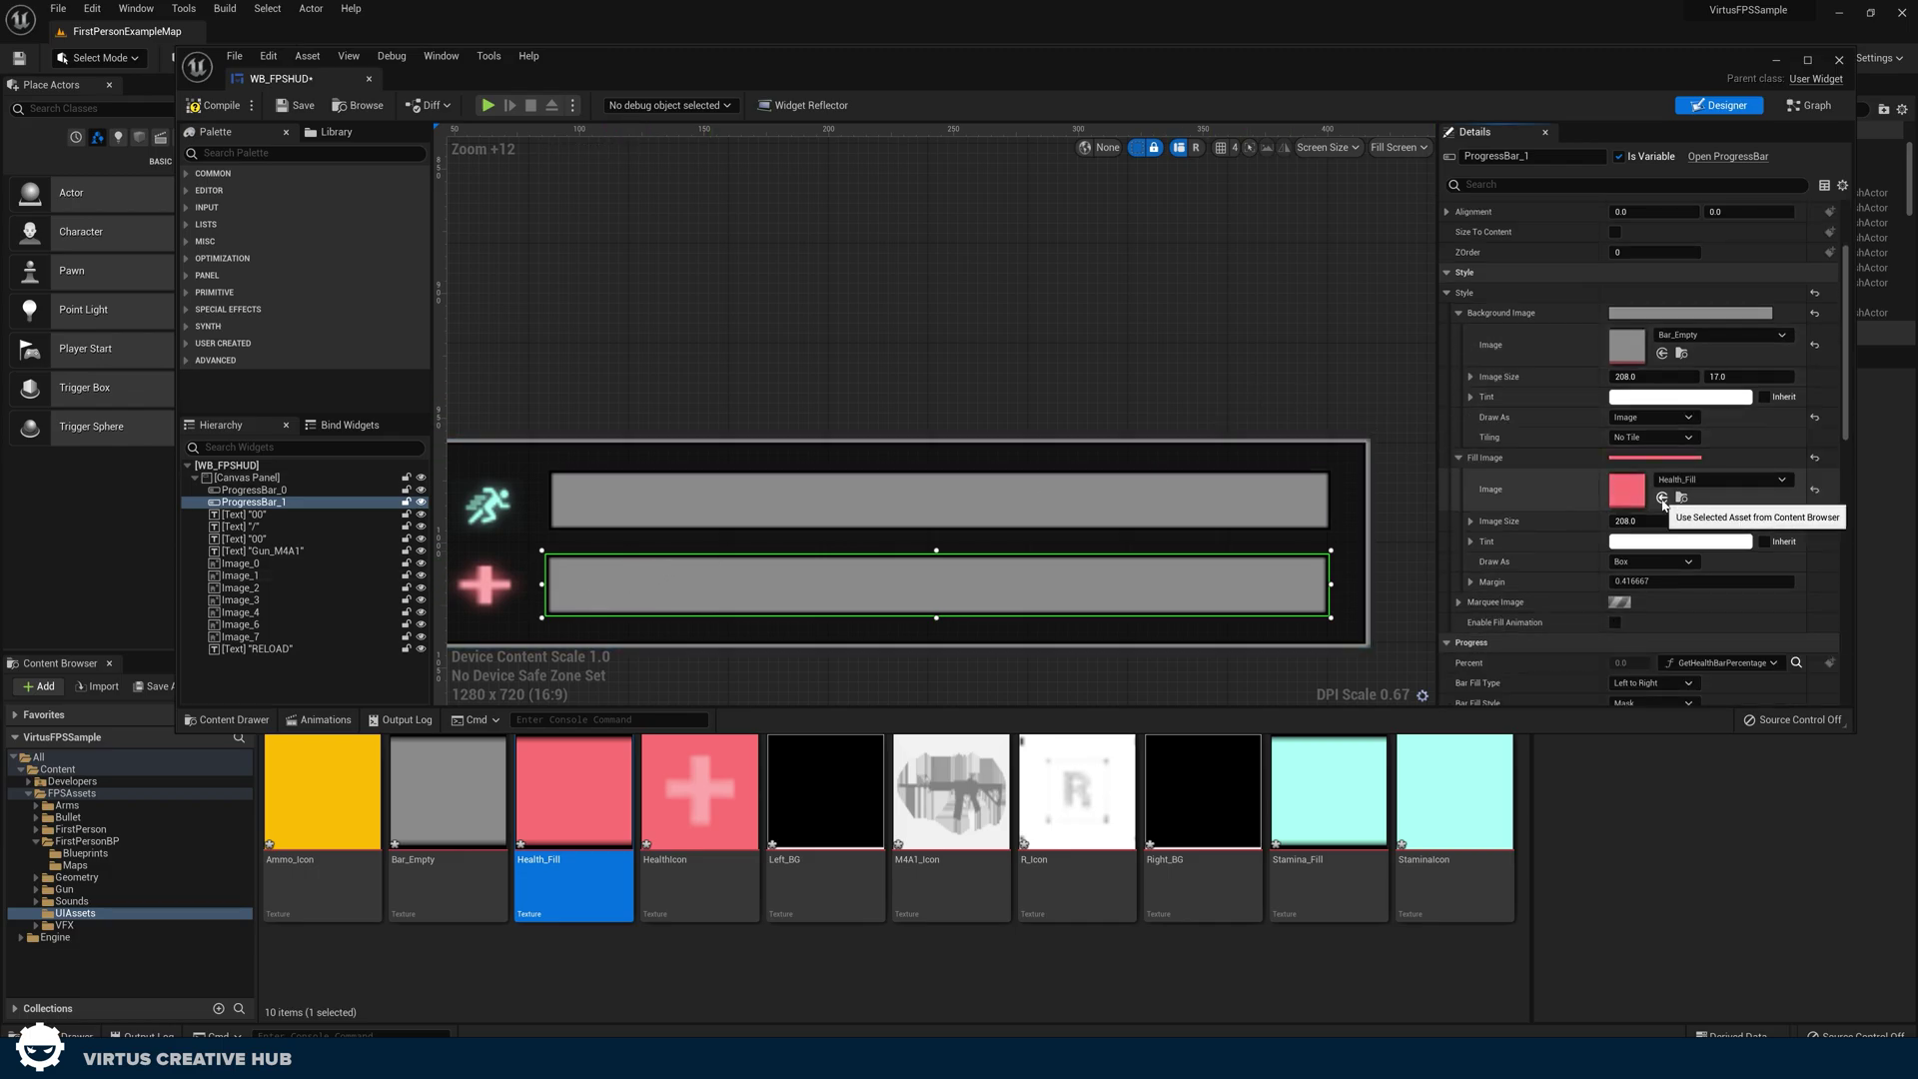
click(1644, 562)
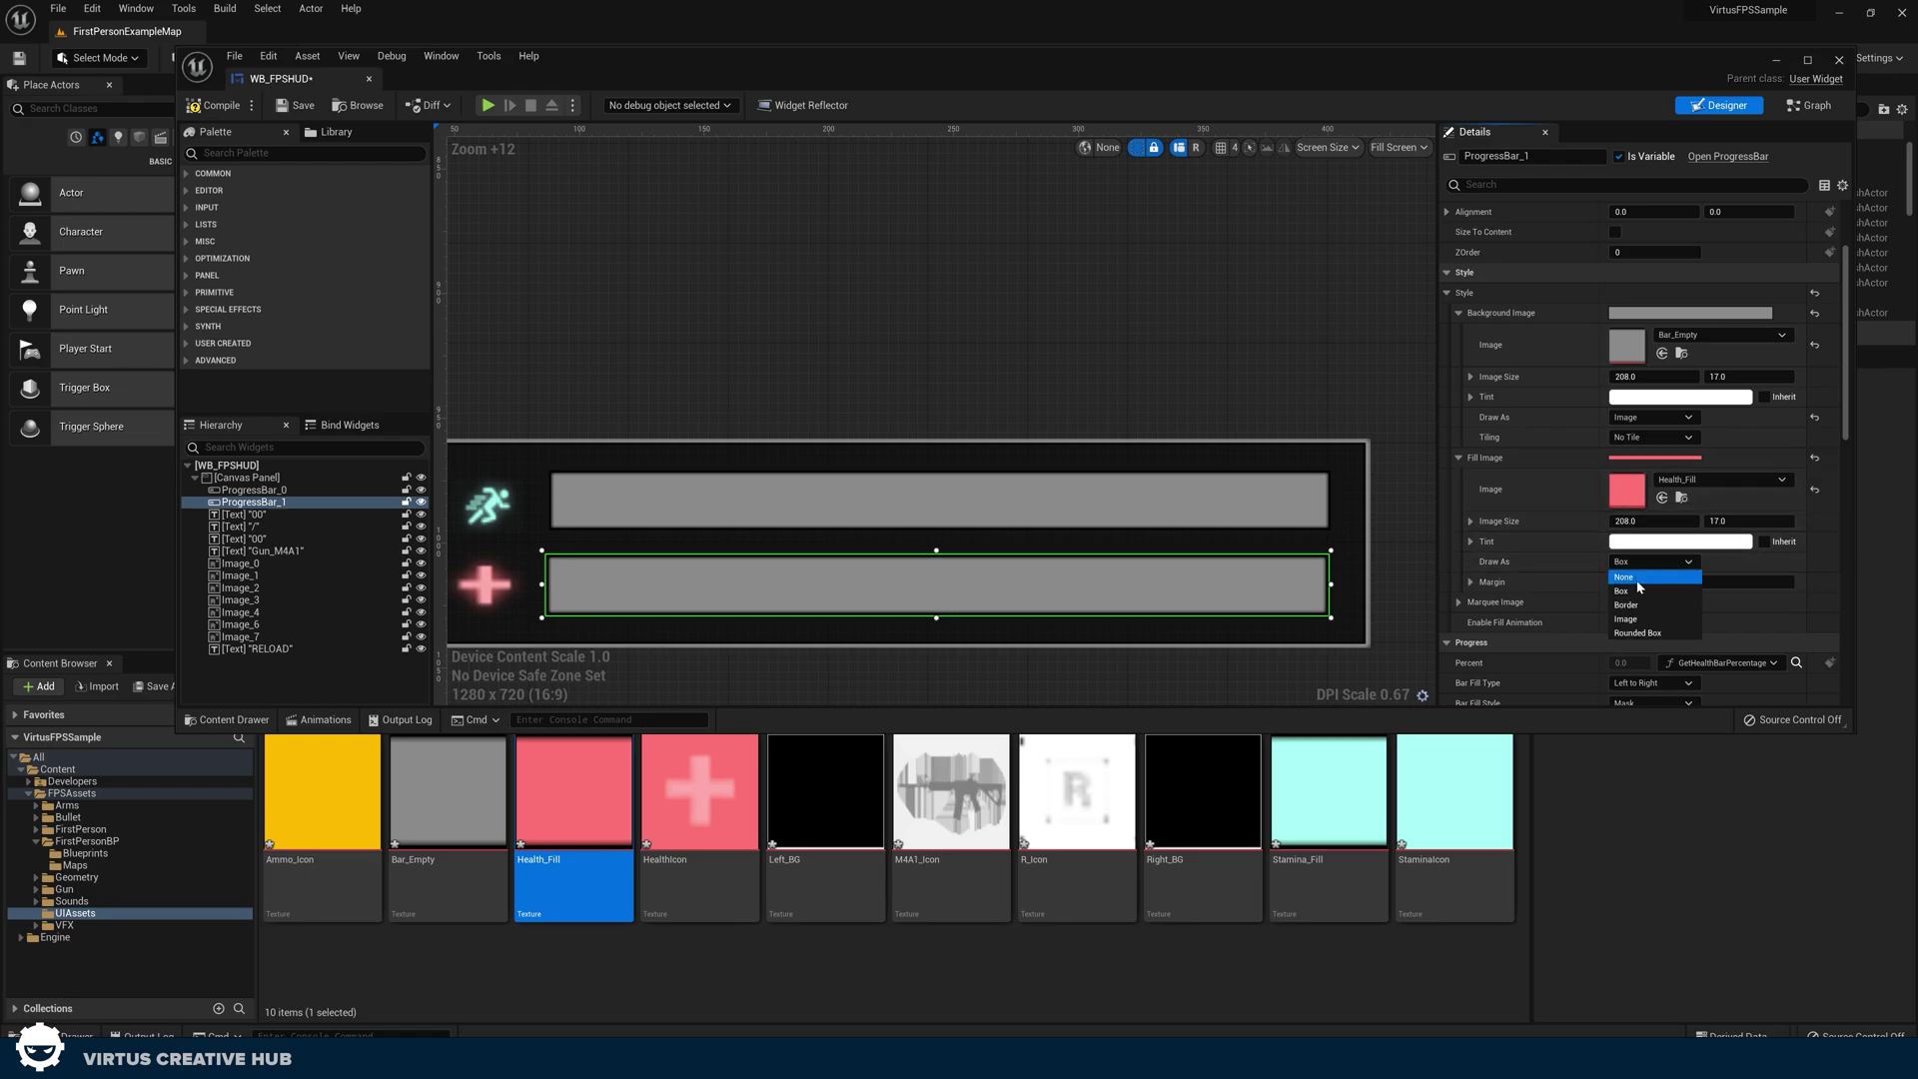
click(1637, 620)
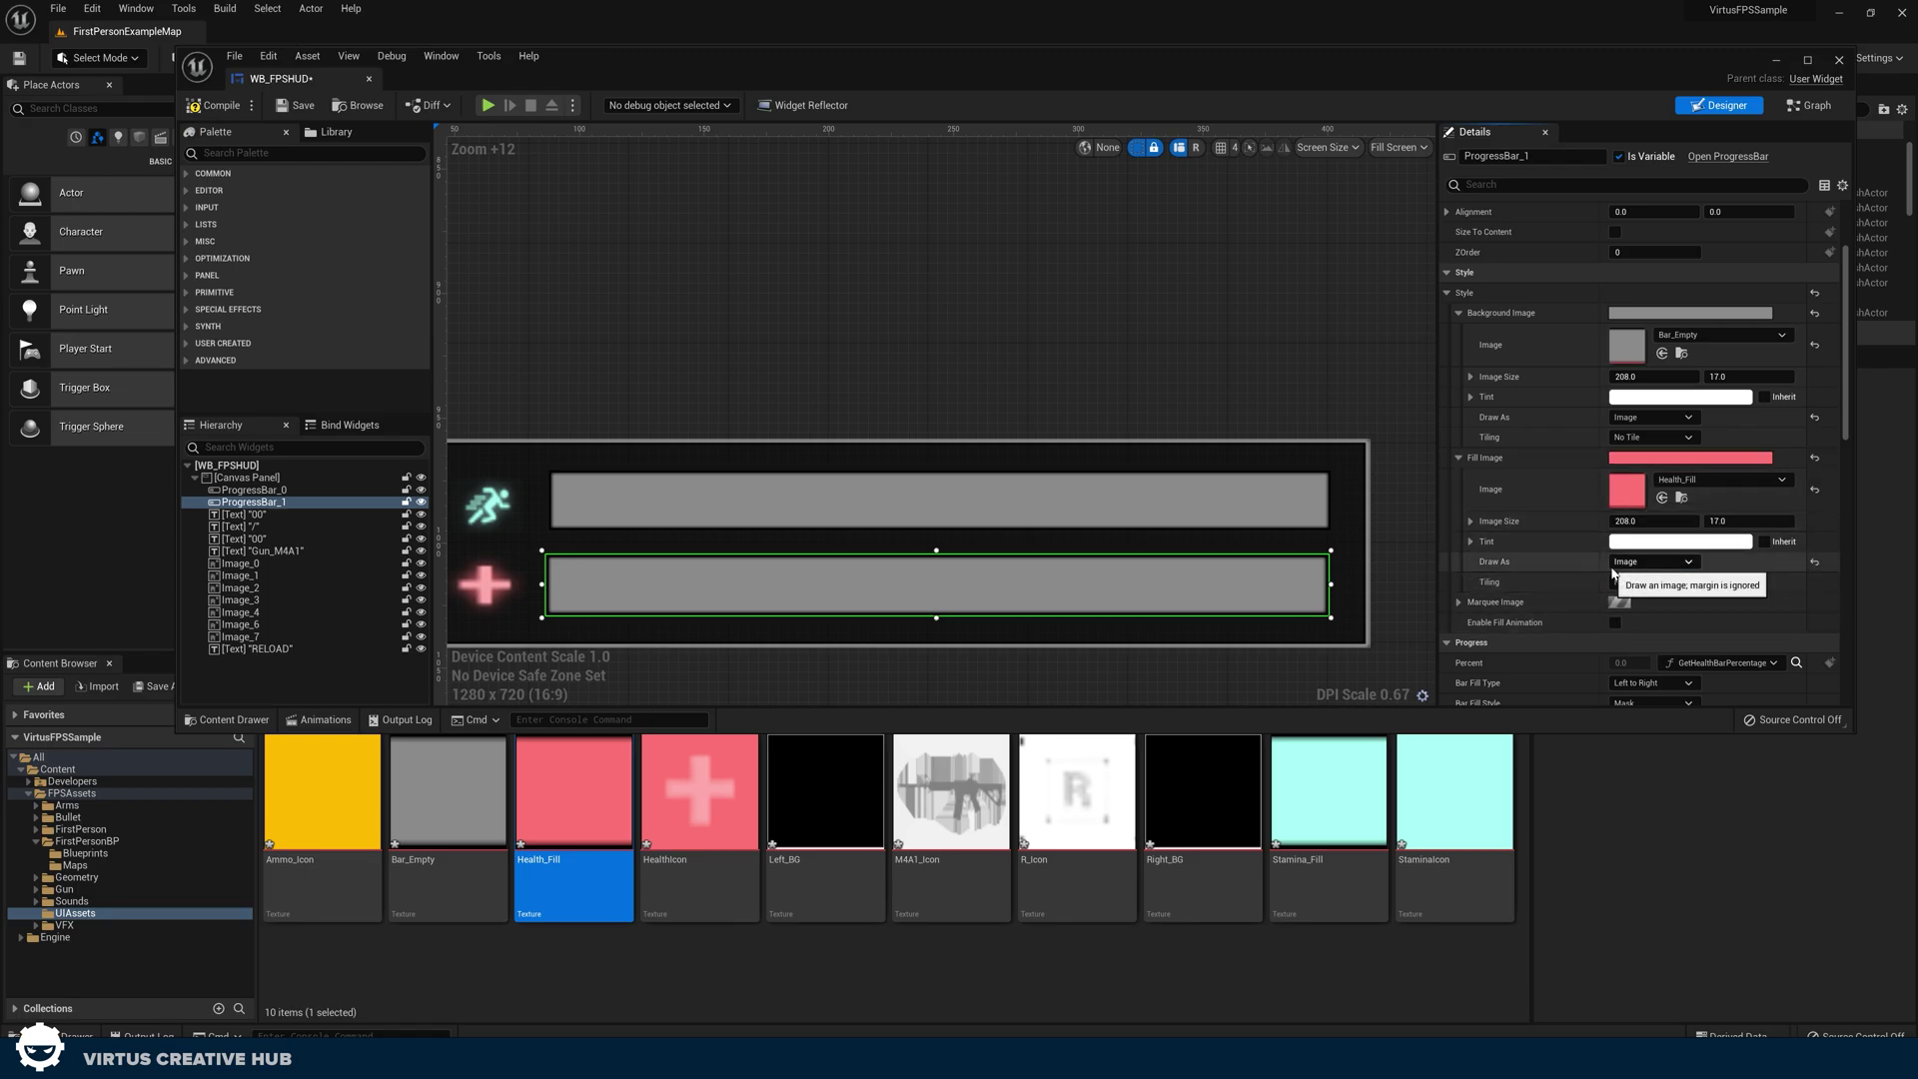
Set the health bar's Fill Color and Opacity R, G, B and A to 1.0.
scroll(1643, 563, down, 1)
scroll(1657, 441, down, 6)
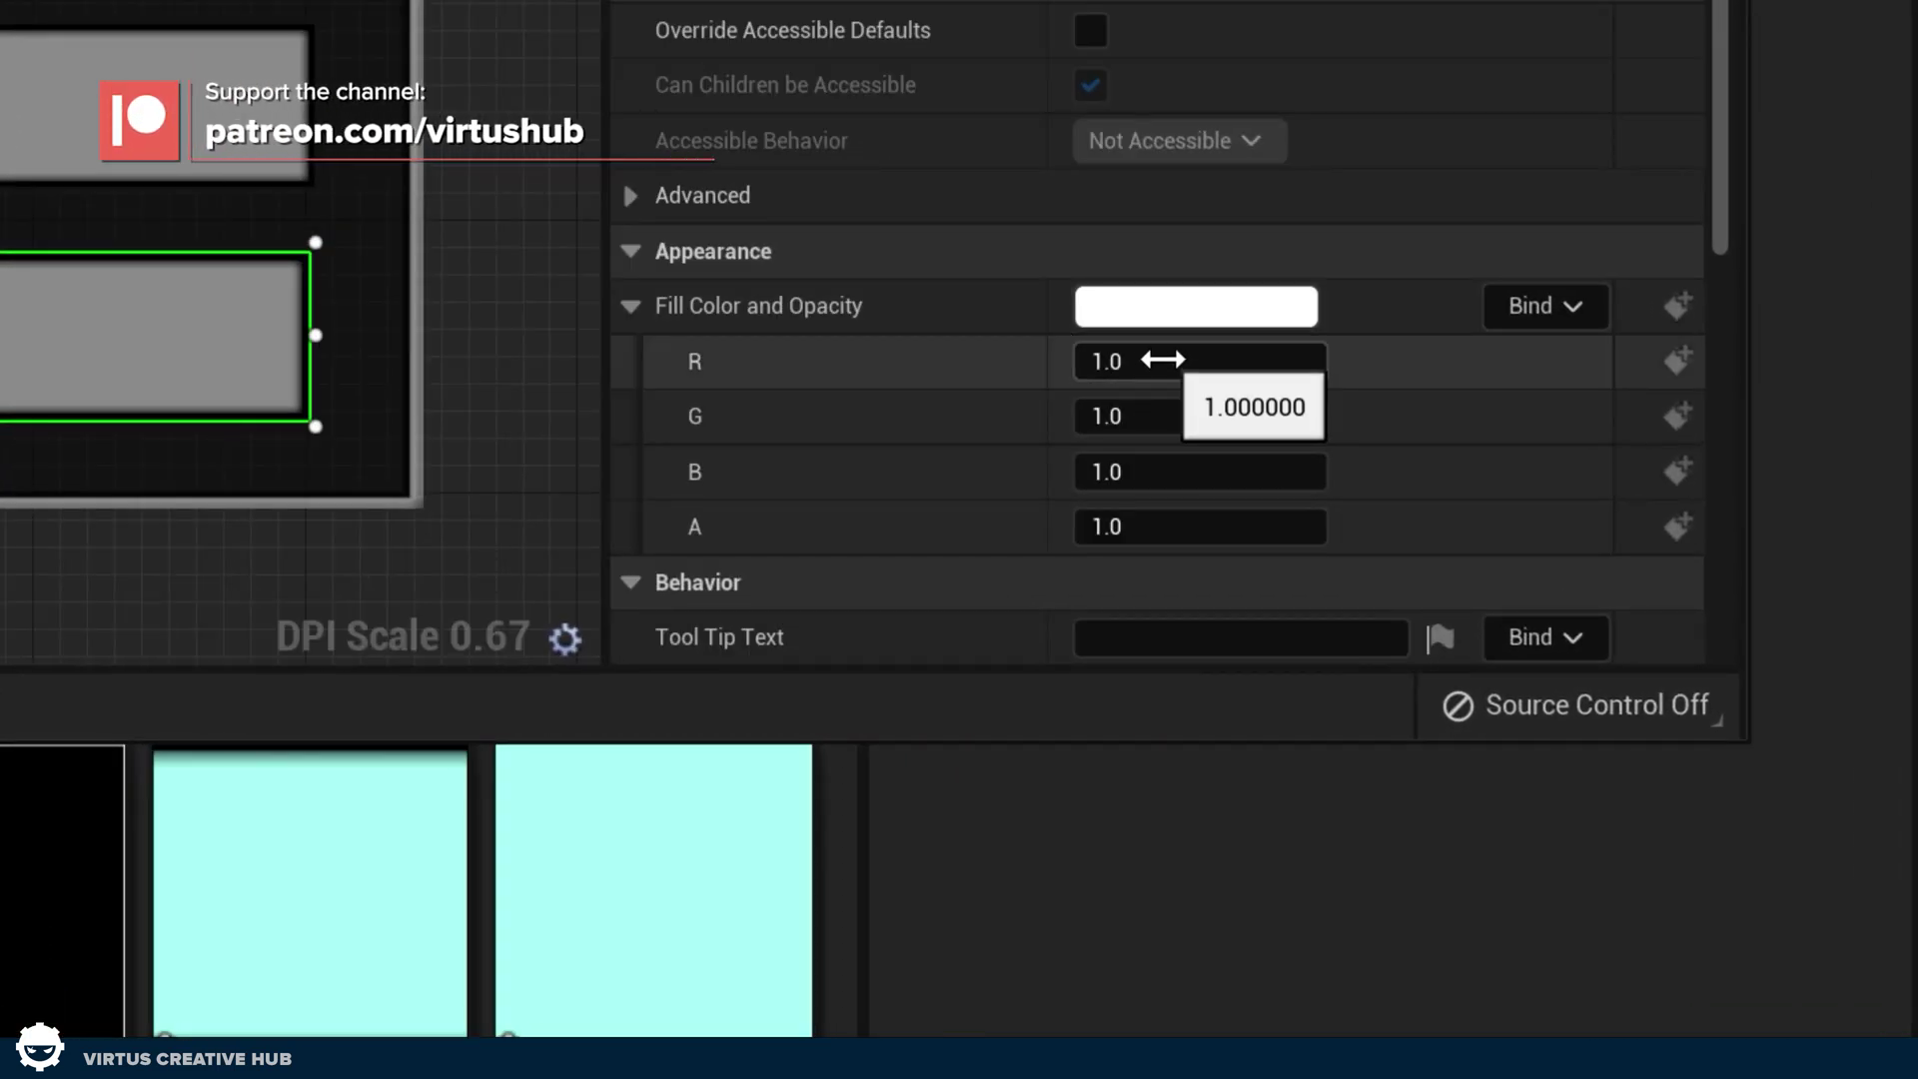
click(1164, 355)
click(1135, 424)
click(1106, 470)
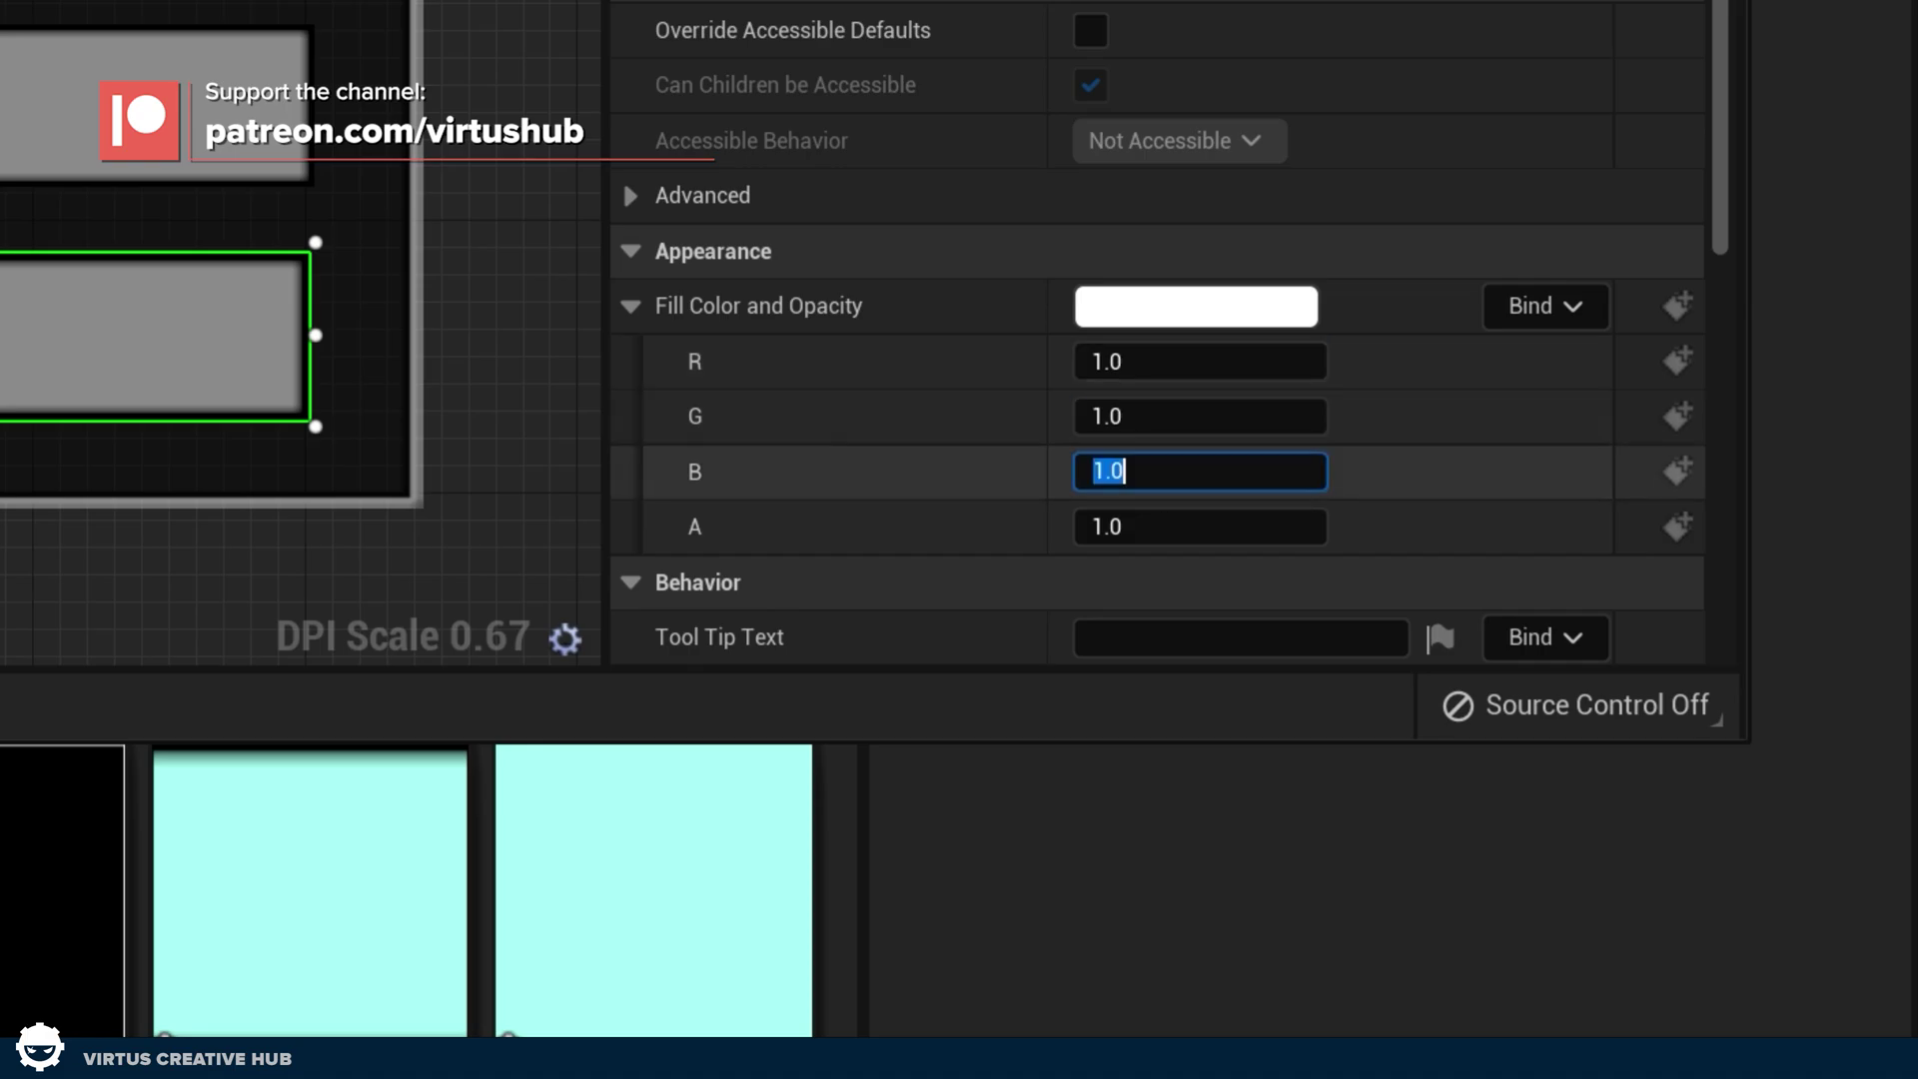
key(Tab)
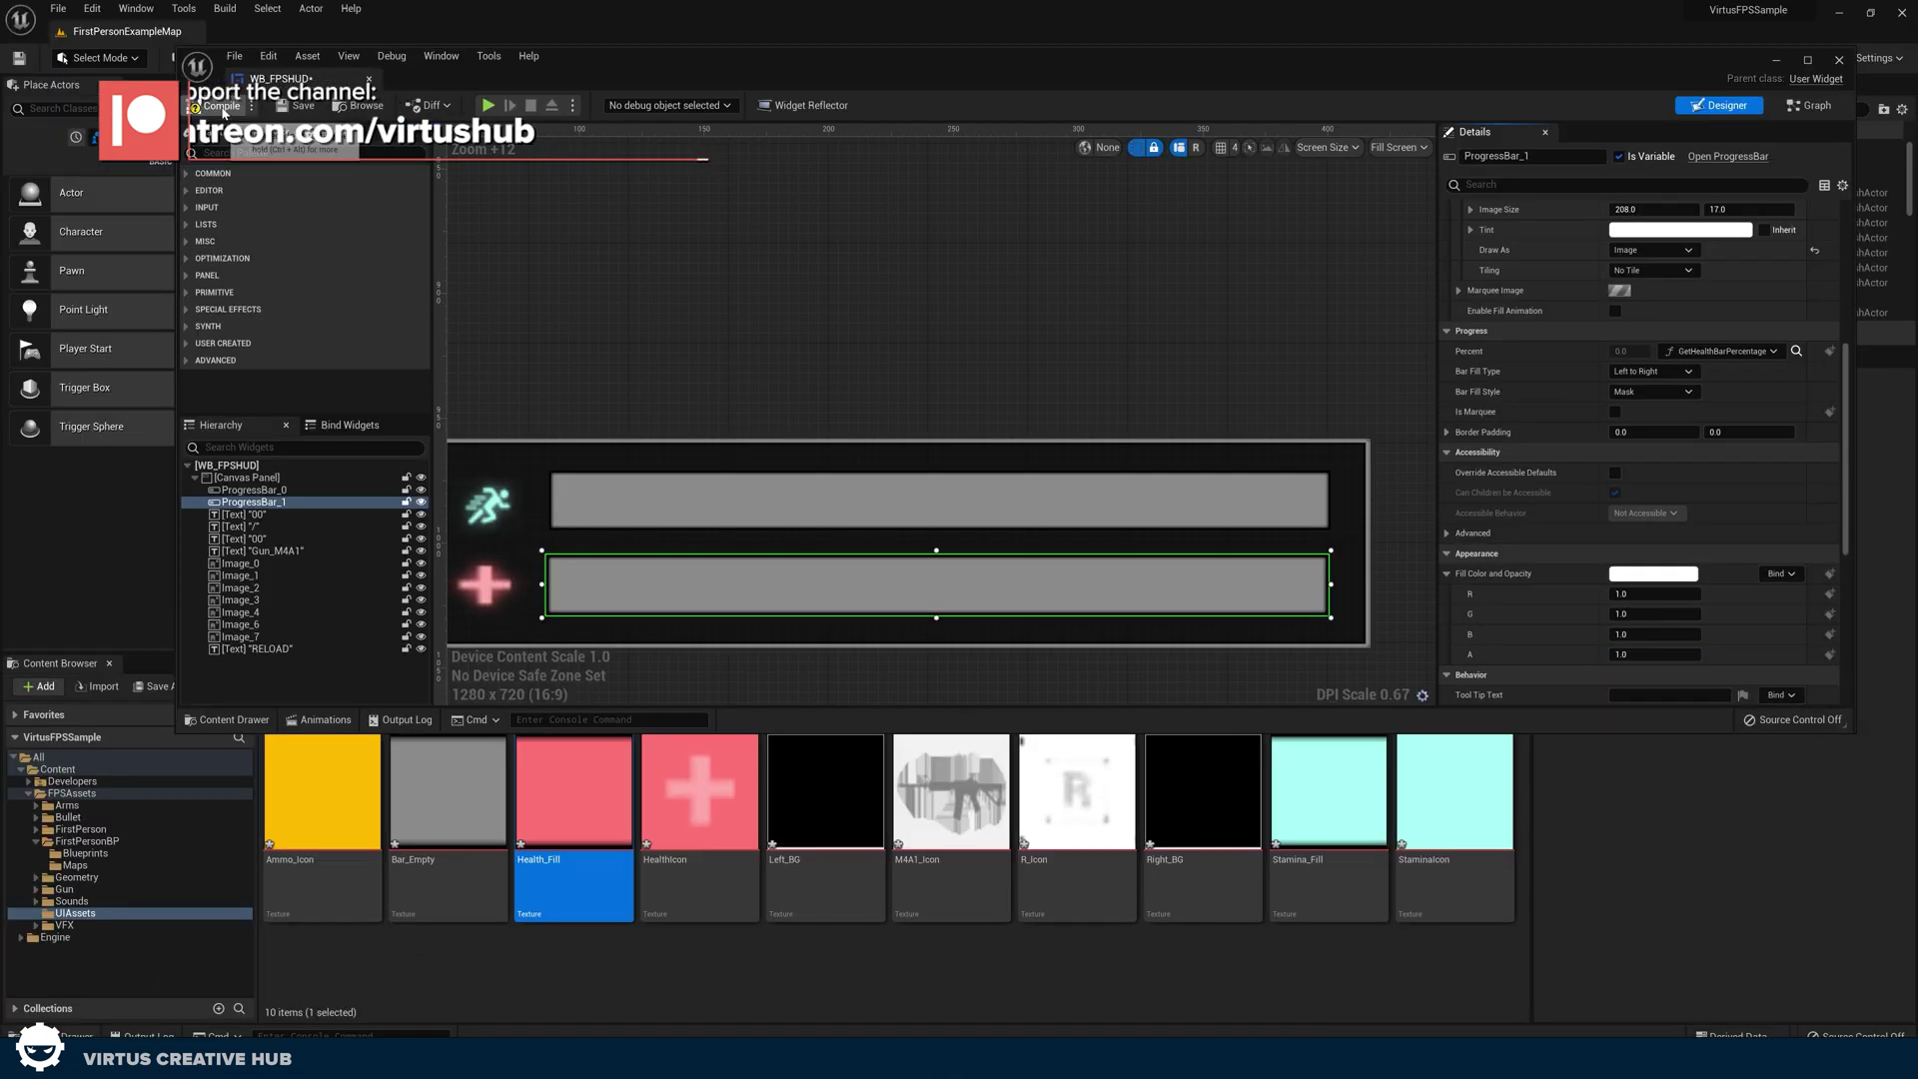
Test-play the level, walking forward to check the textured health and stamina bars.
click(1773, 62)
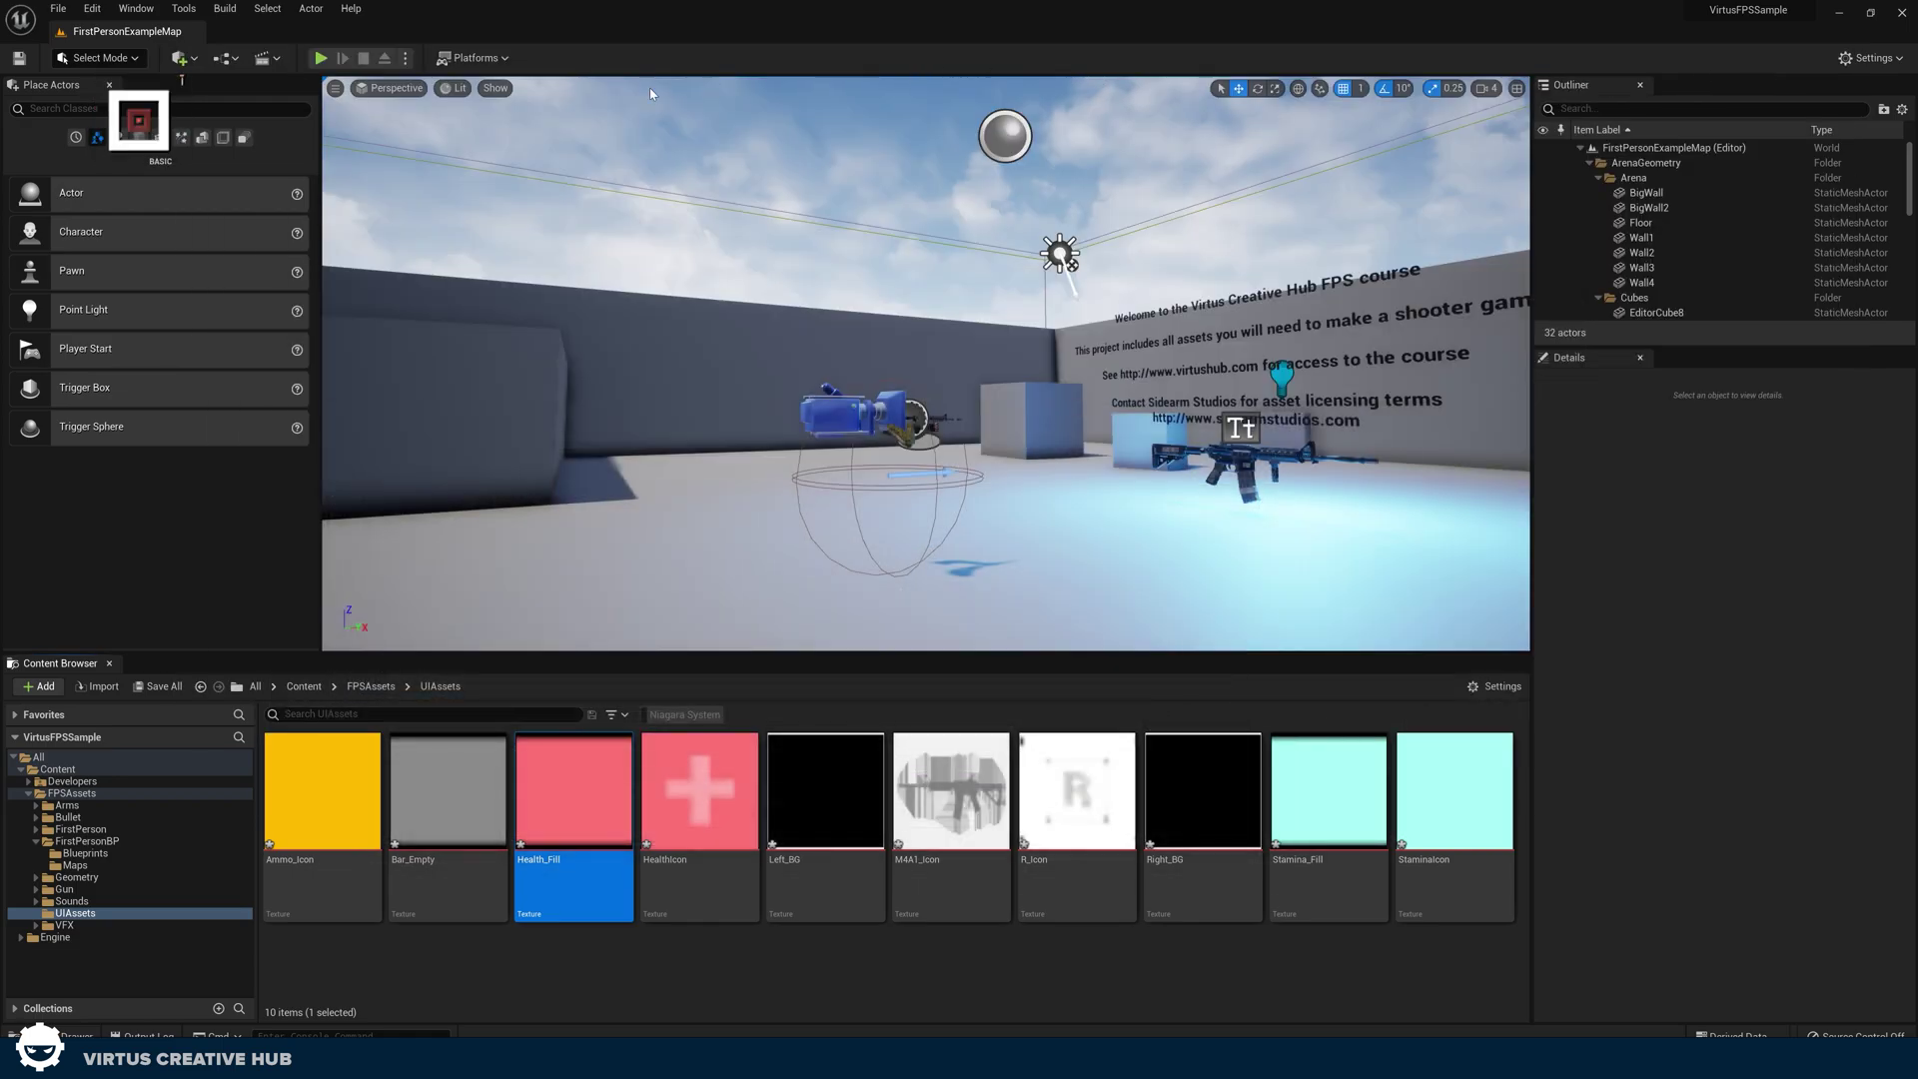
click(320, 58)
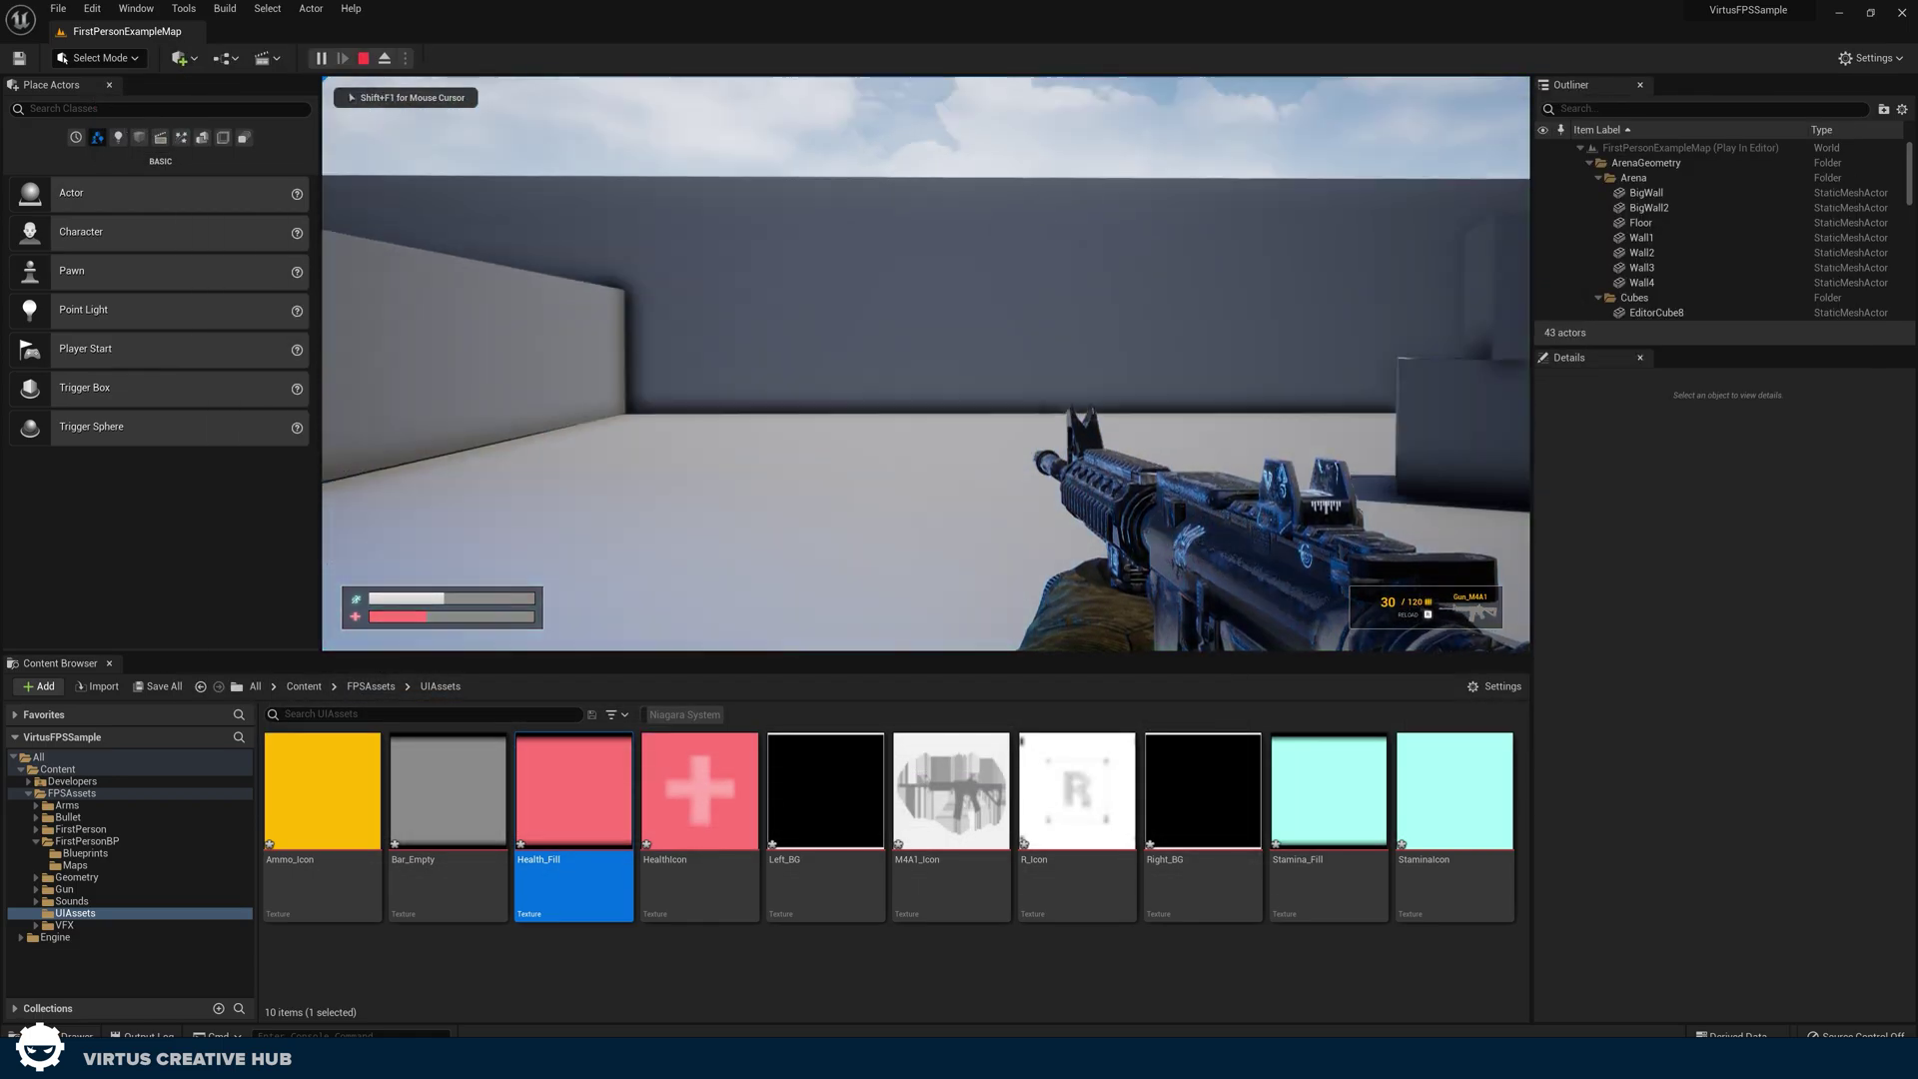
key(w)
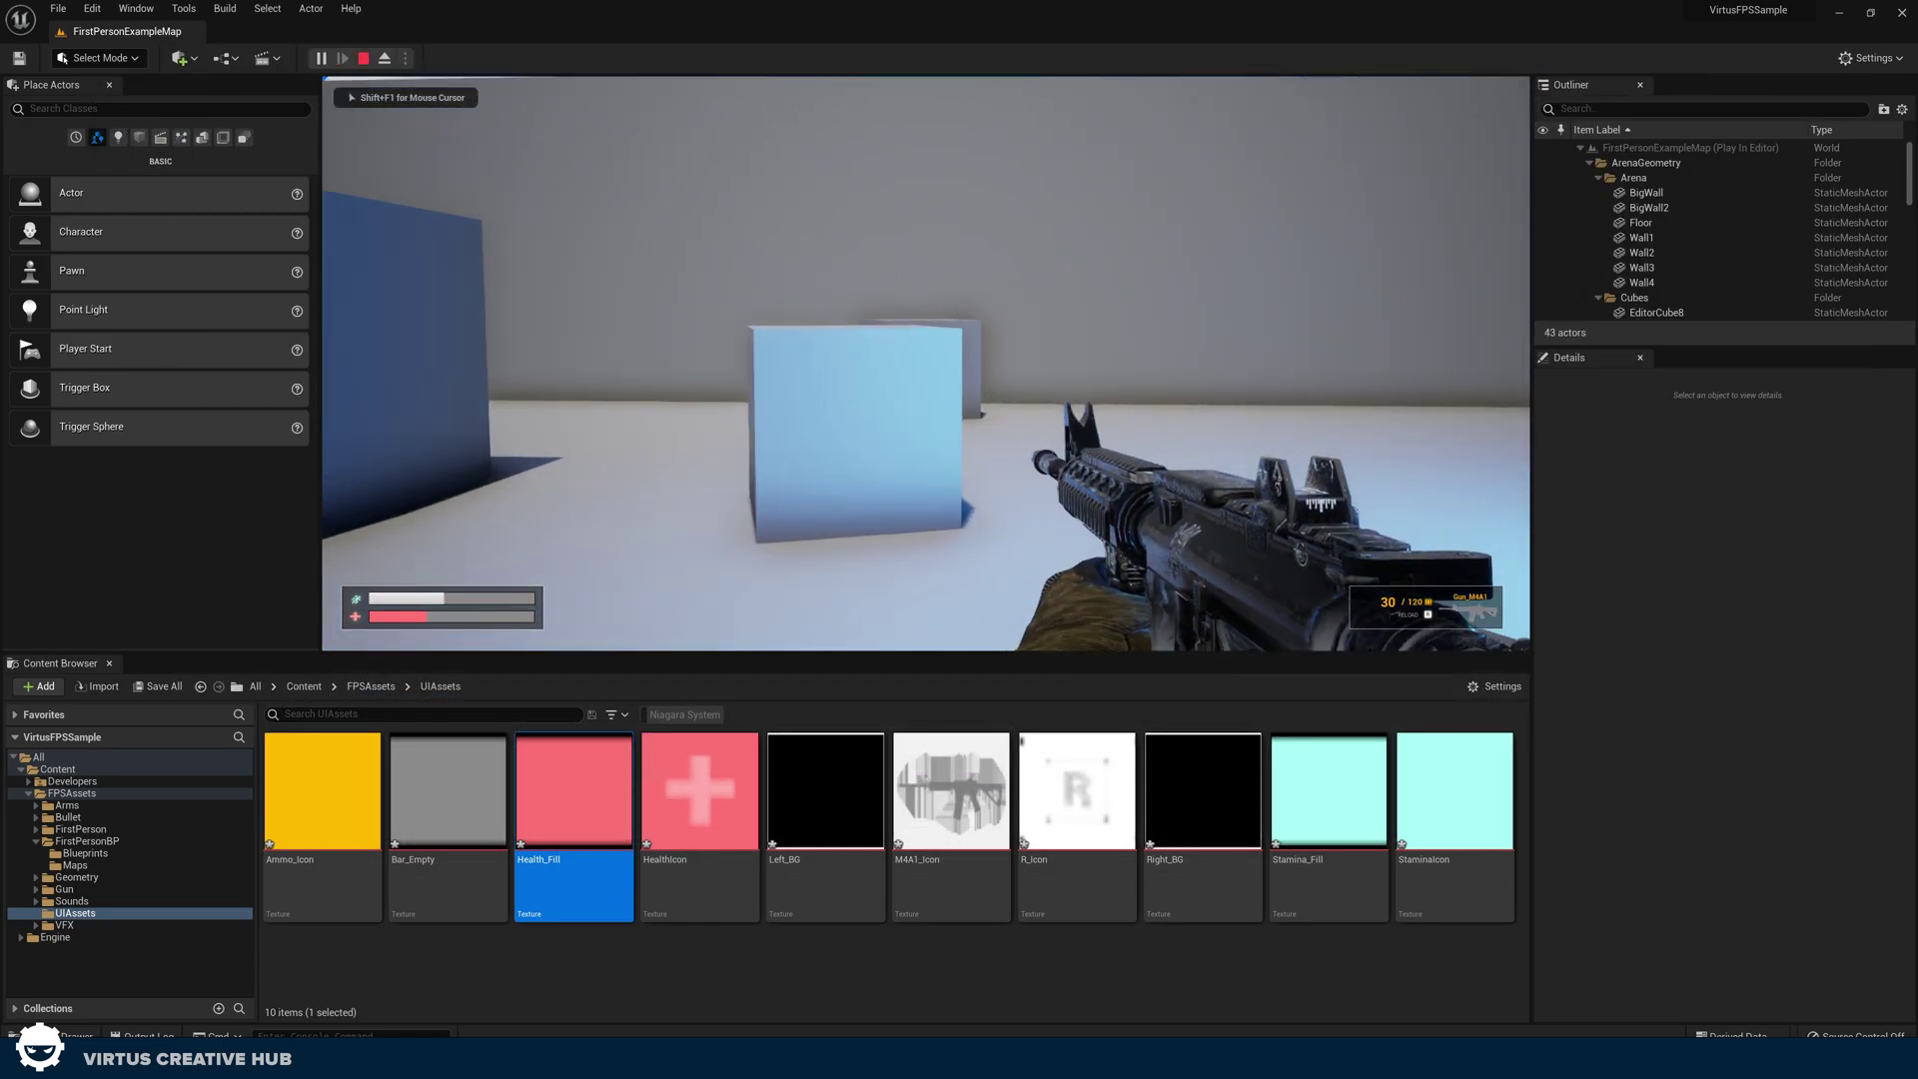
key(w)
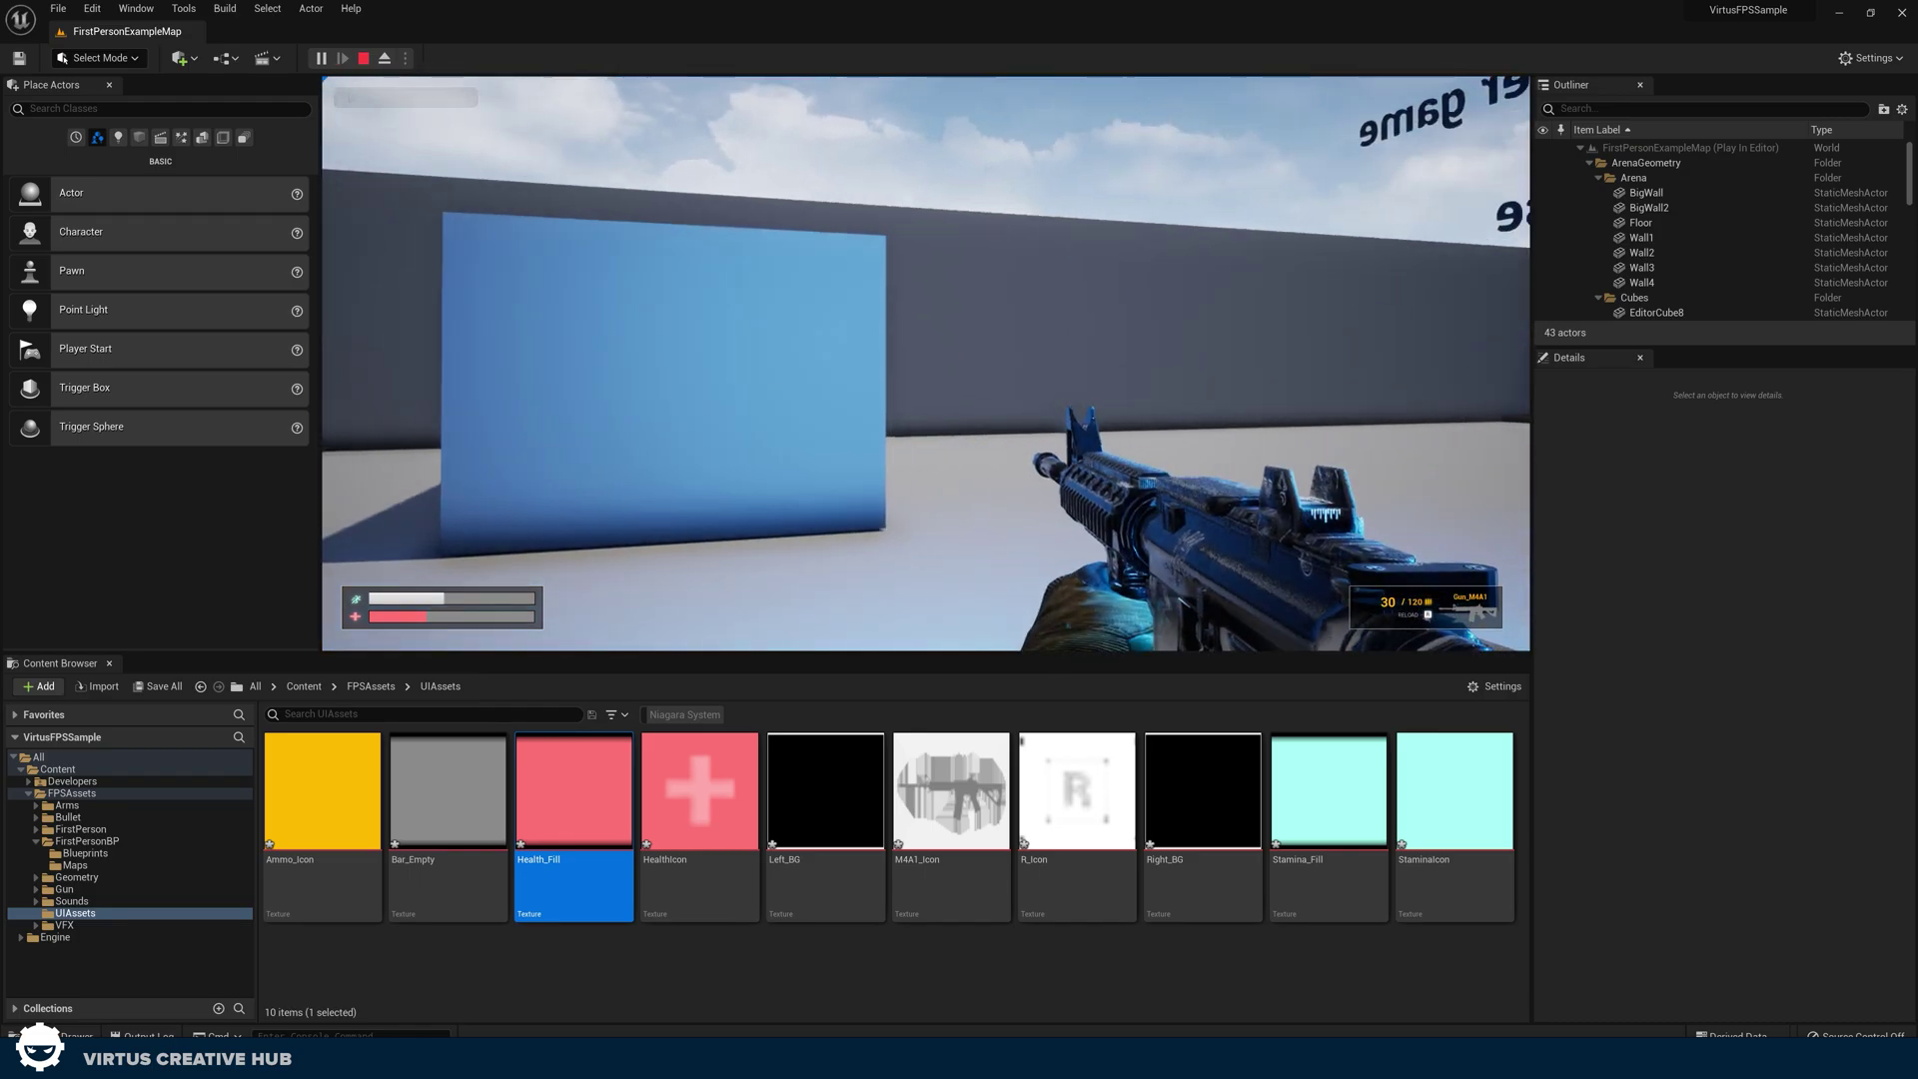
key(Escape)
Raise FirstPersonCharacter's Health default value from 35, compile, and re-test in play.
click(108, 841)
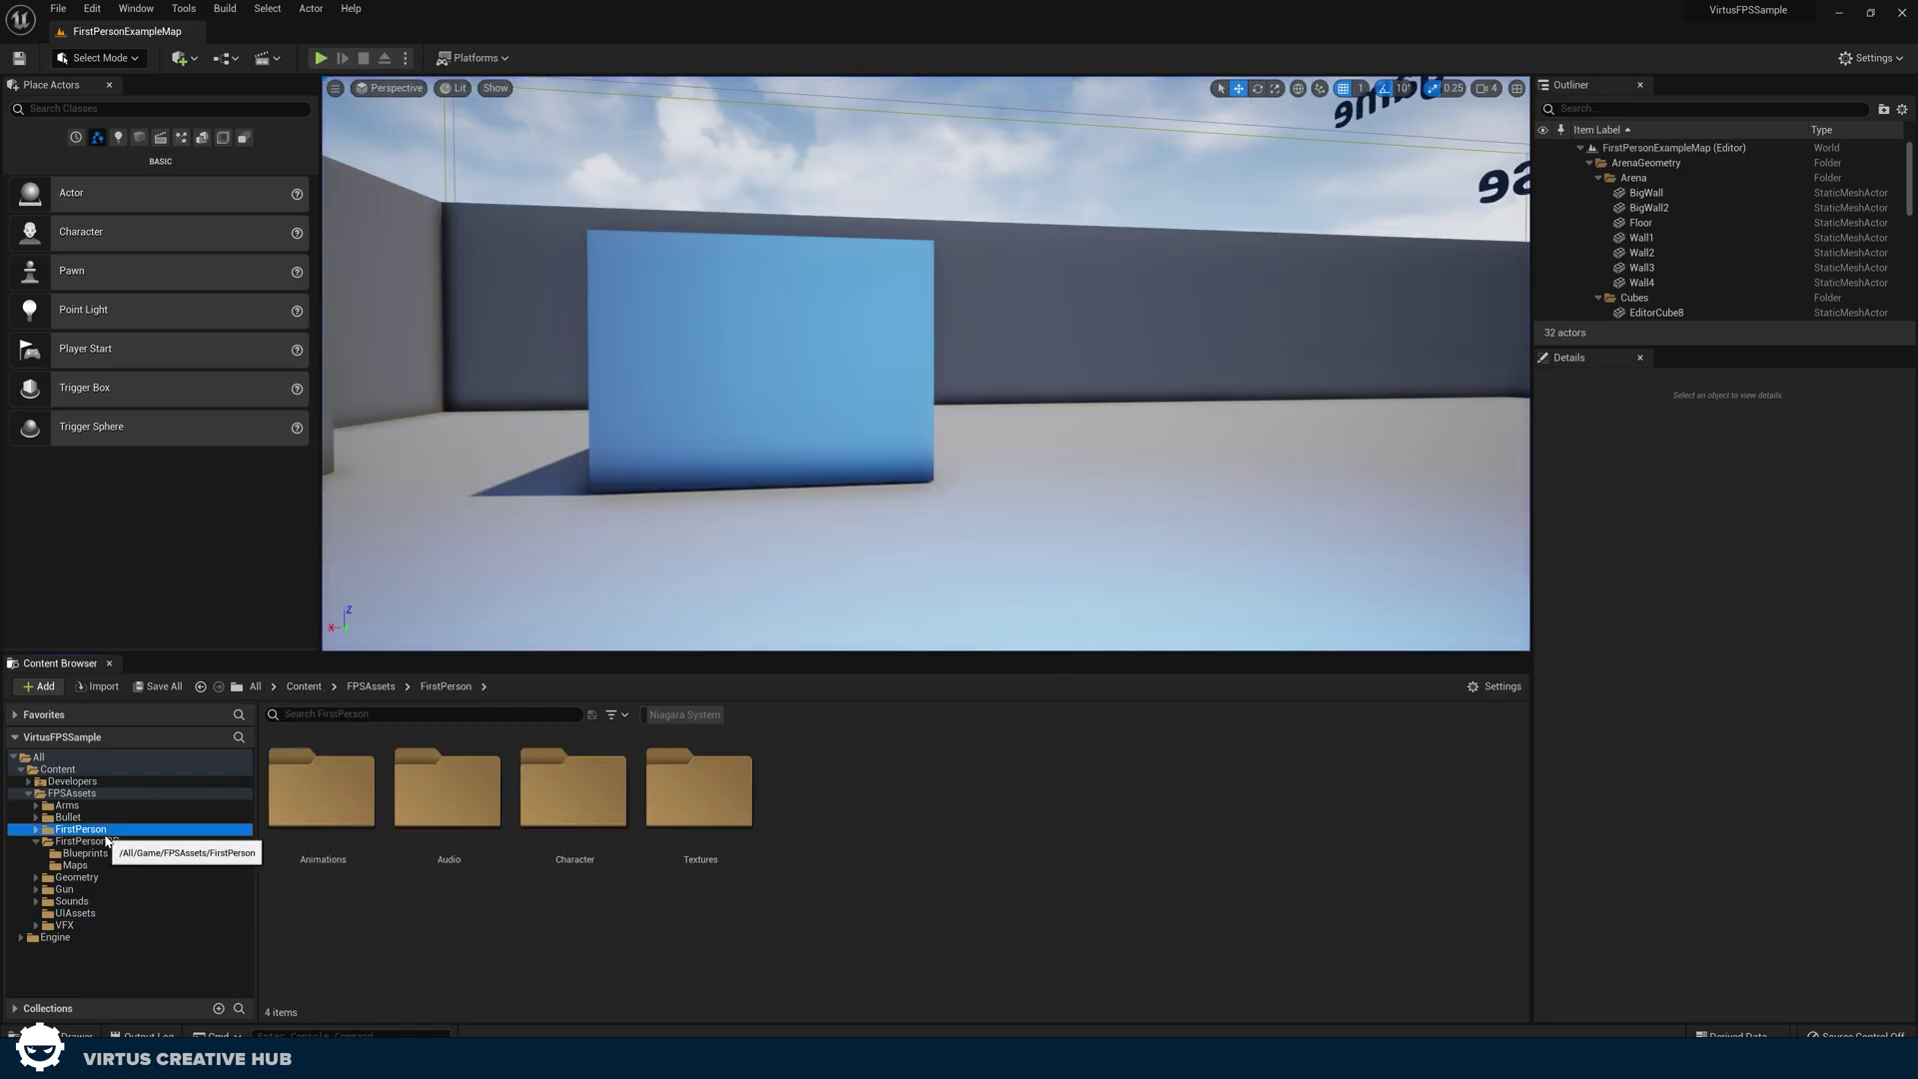
double_click(320, 790)
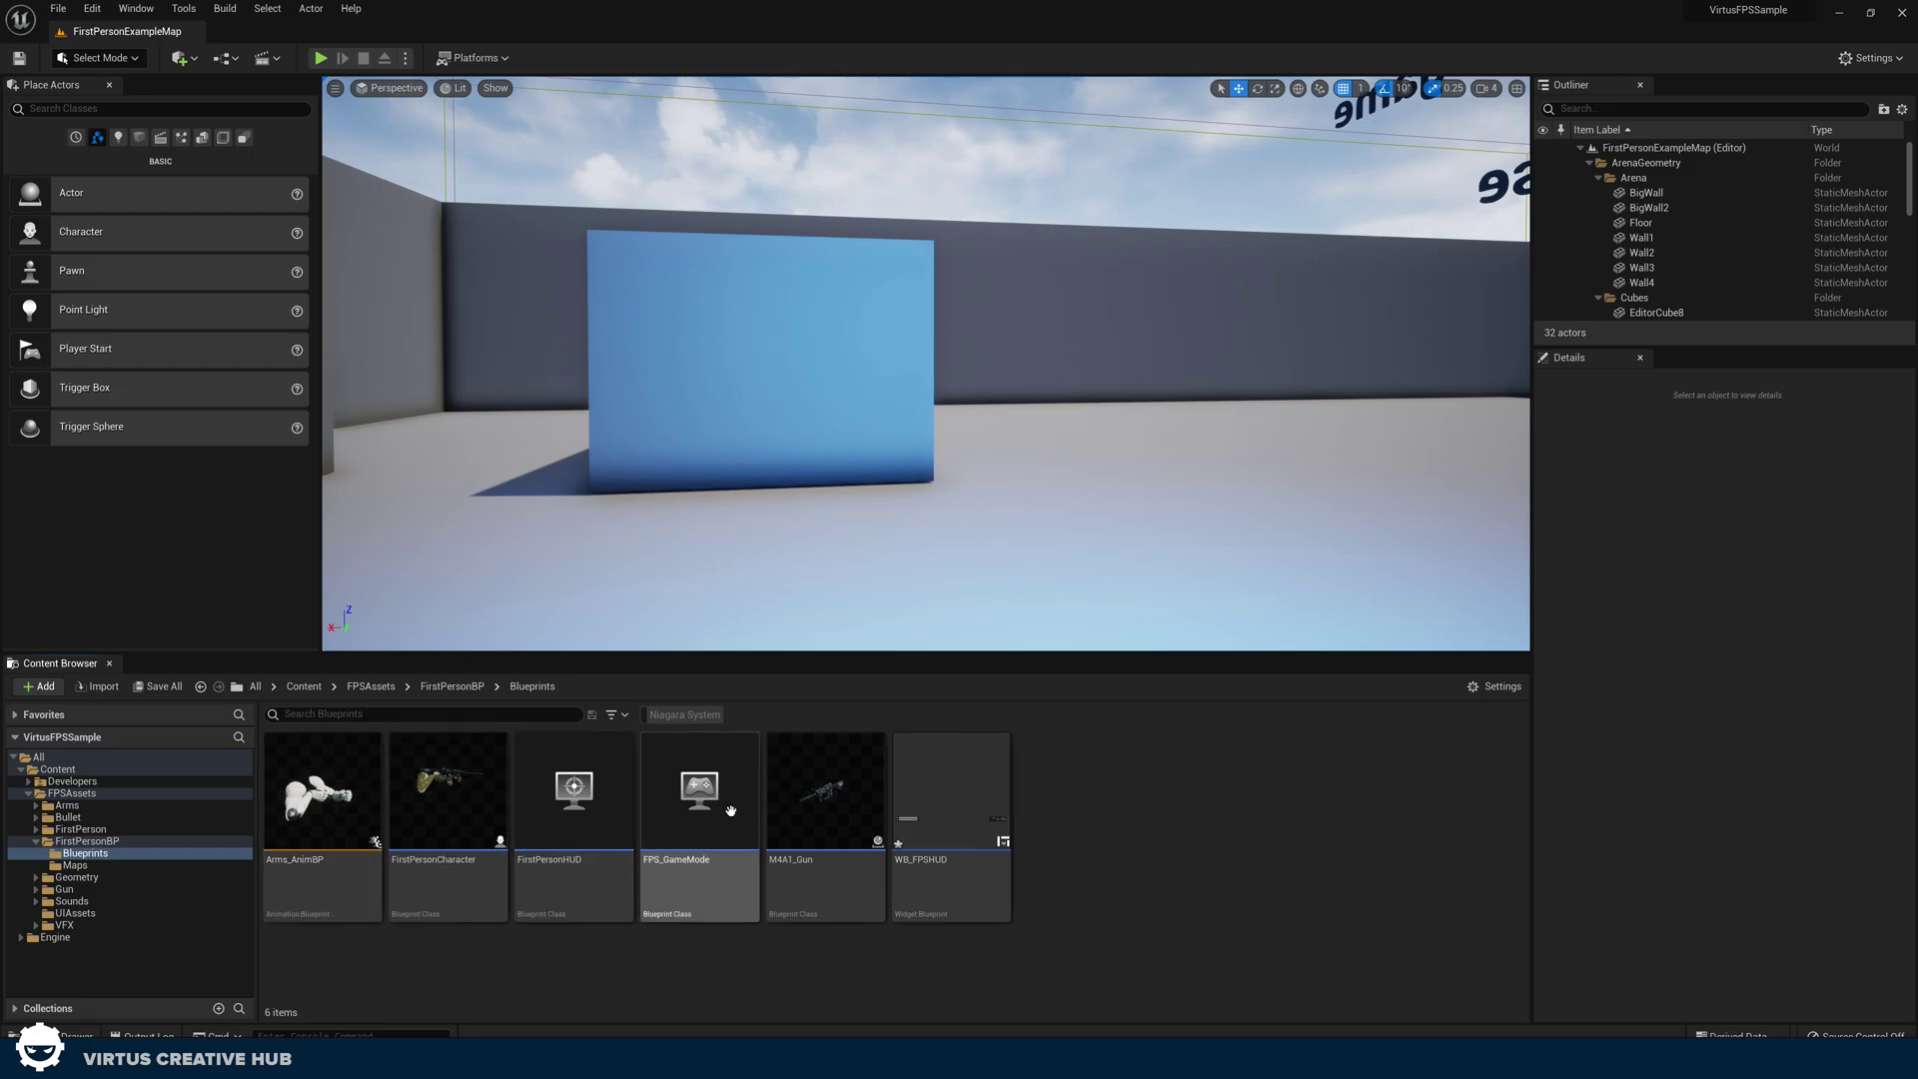
double_click(457, 819)
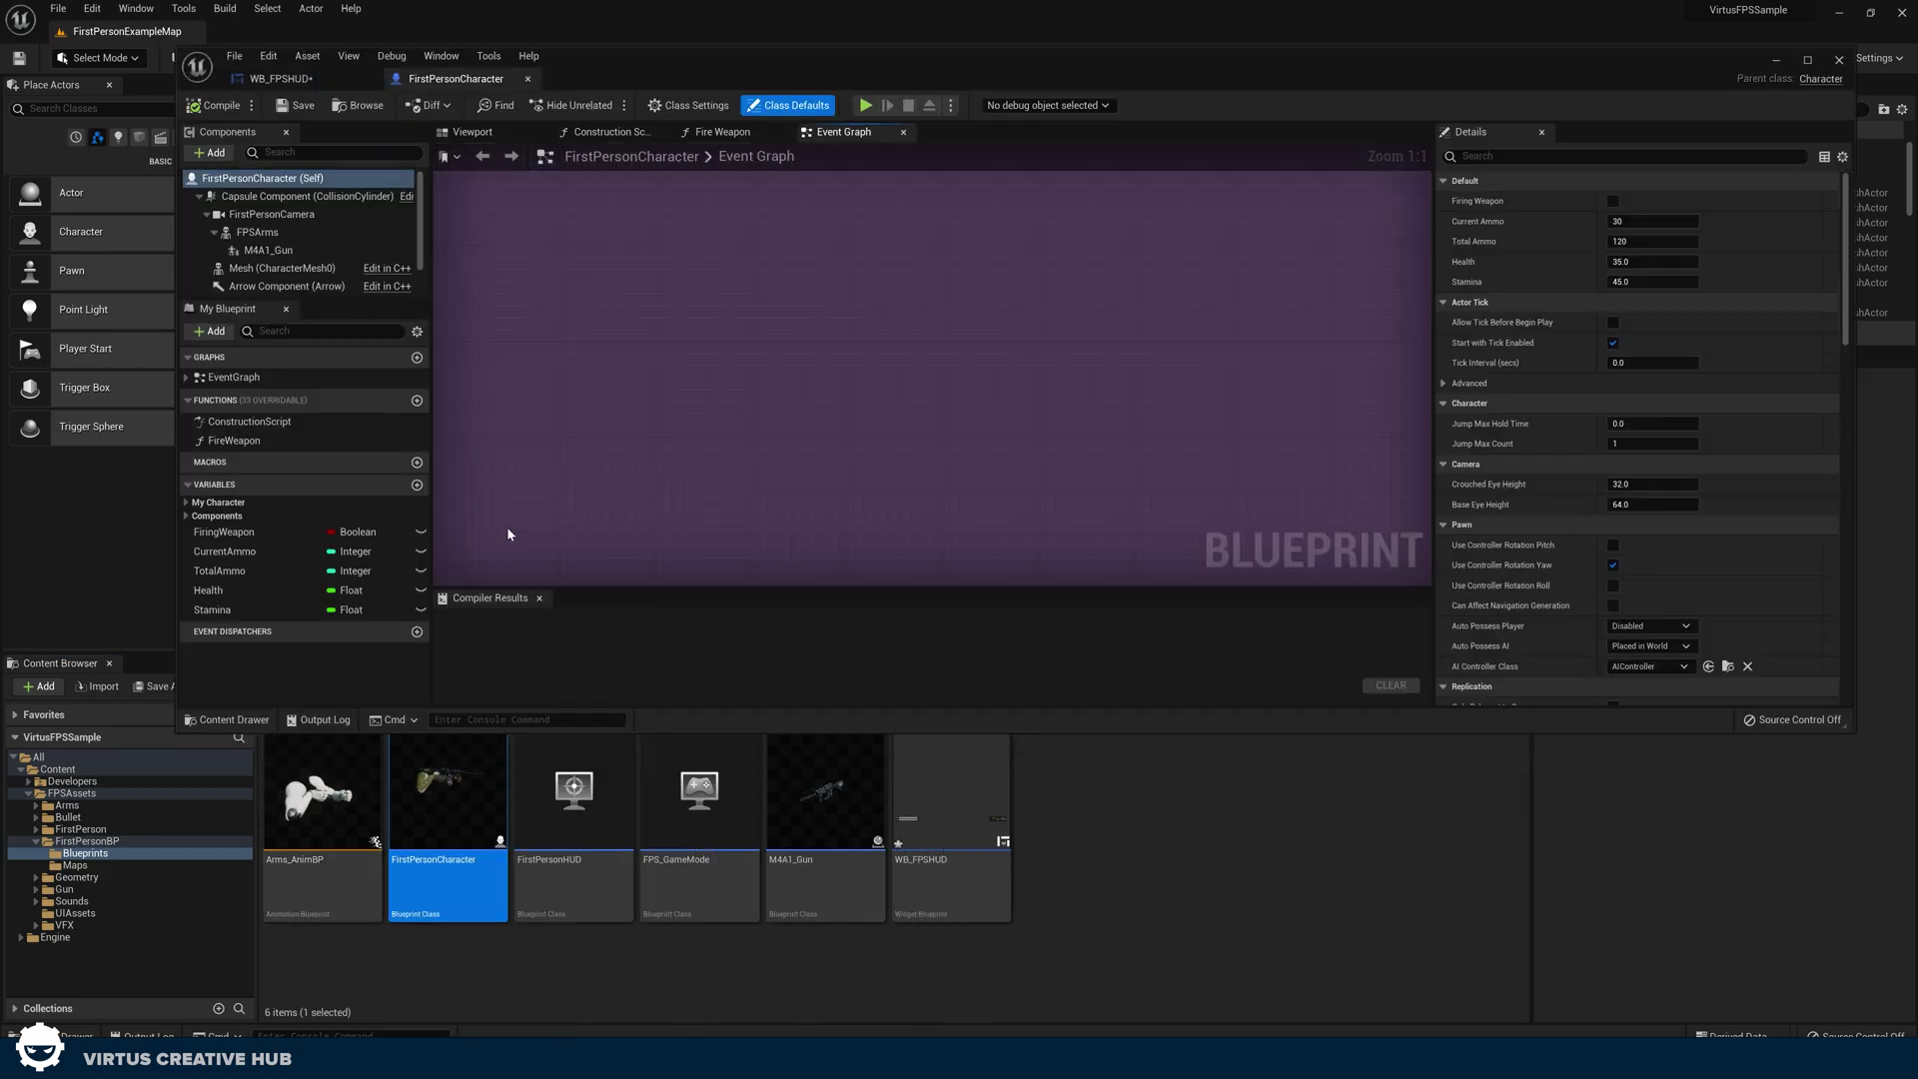
click(259, 596)
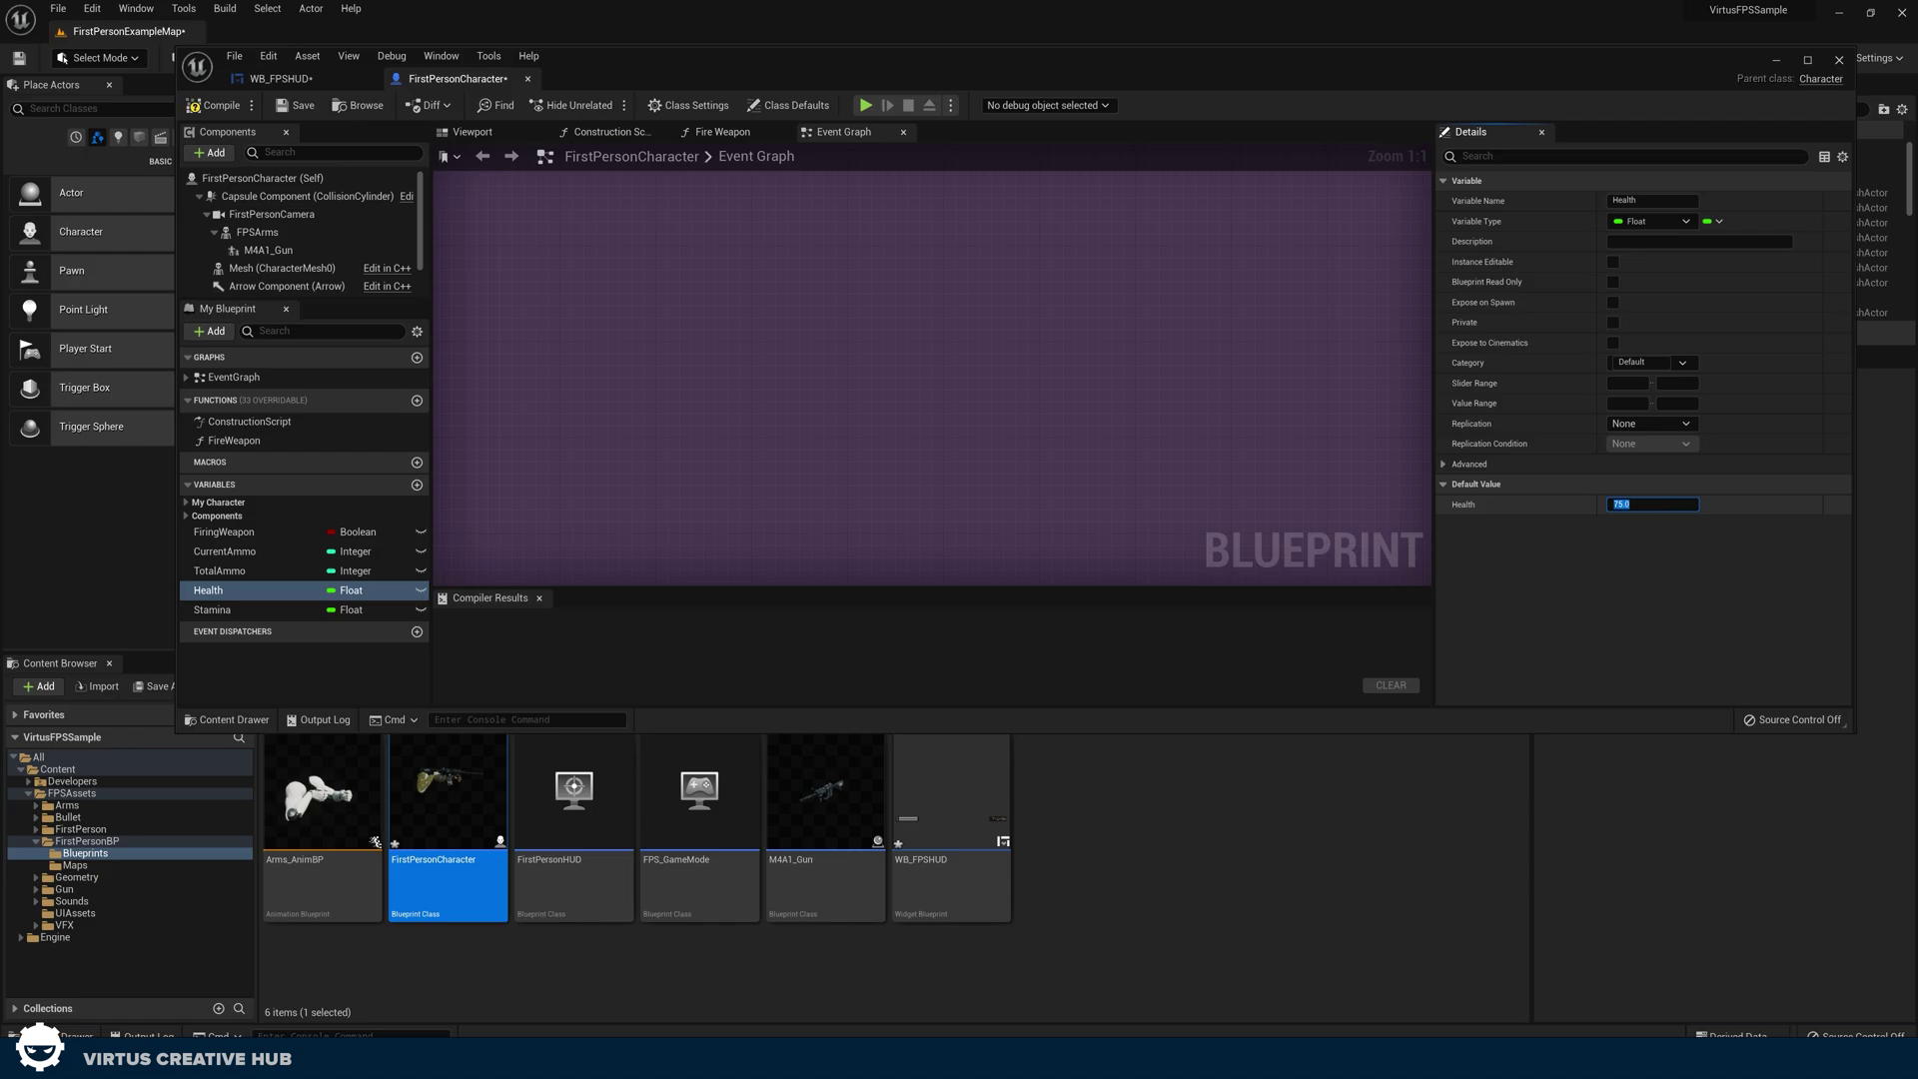
click(866, 105)
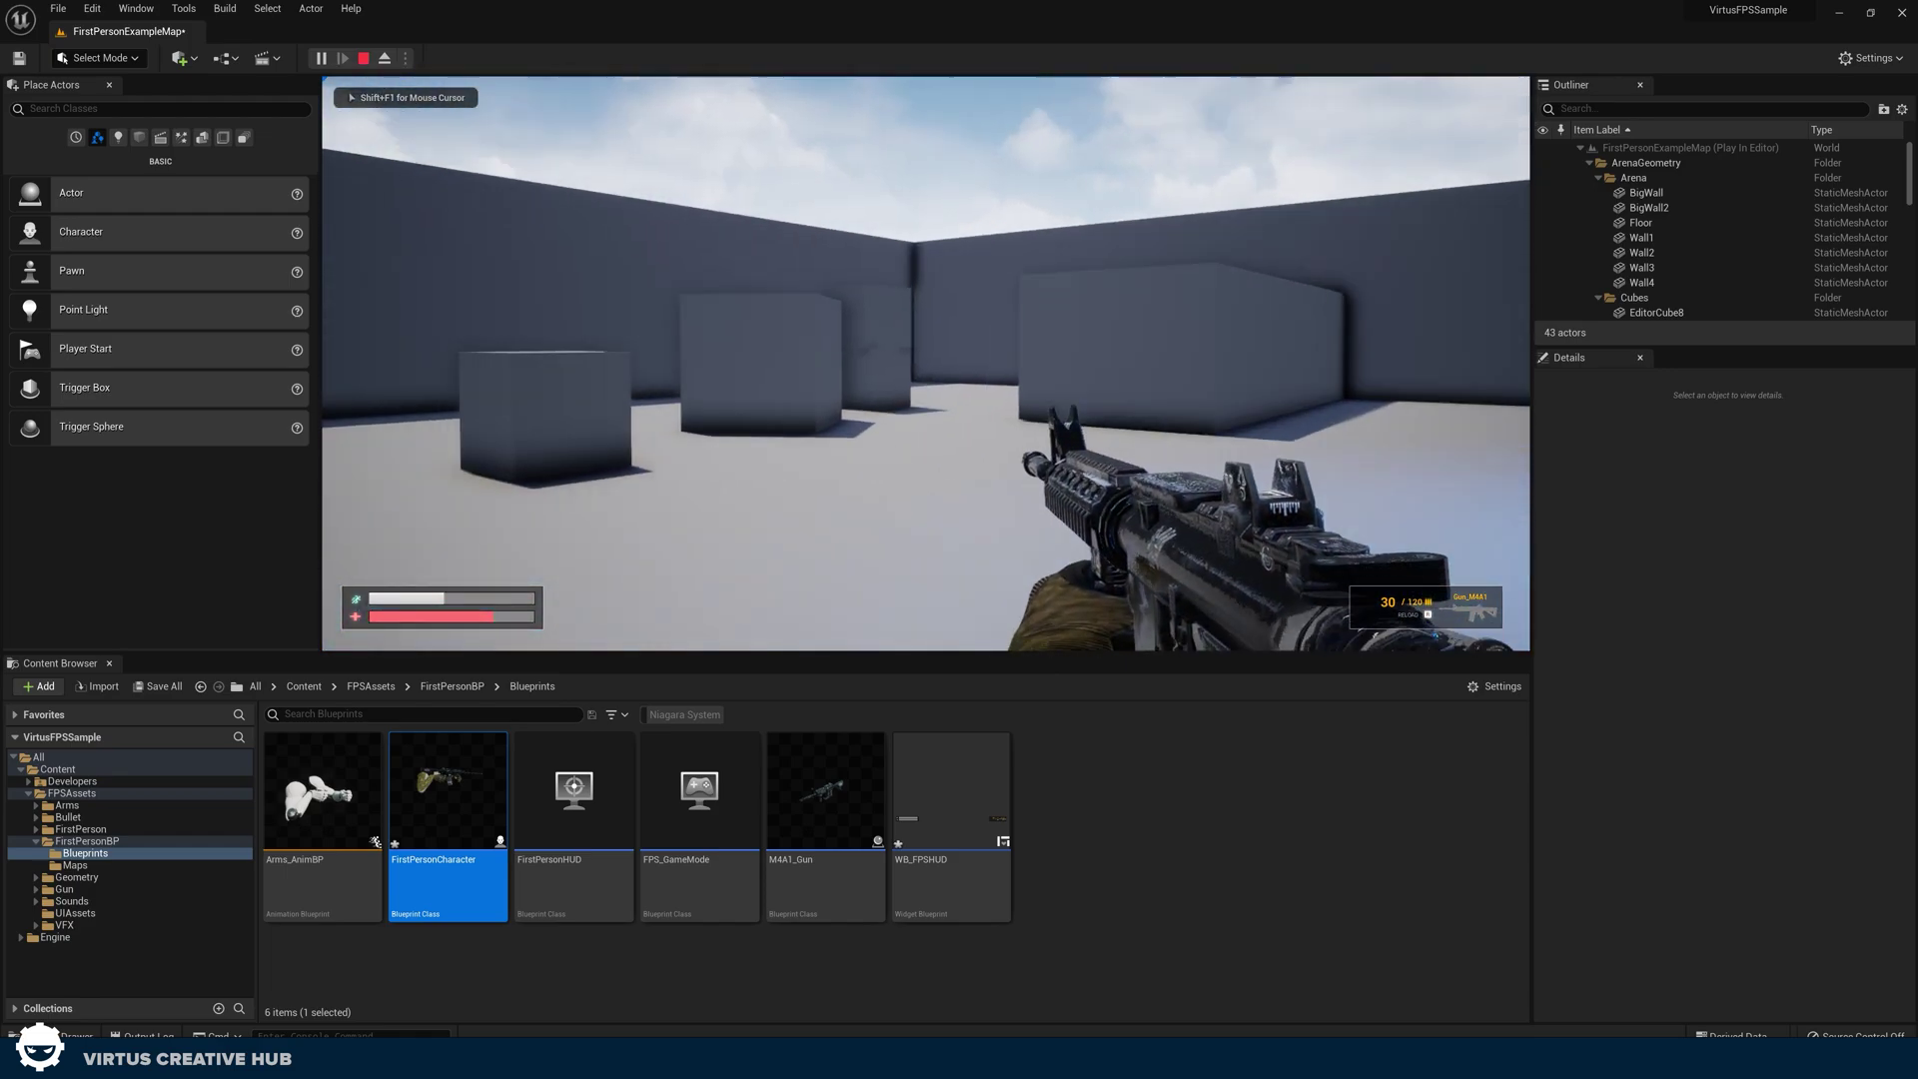
key(shift+F1)
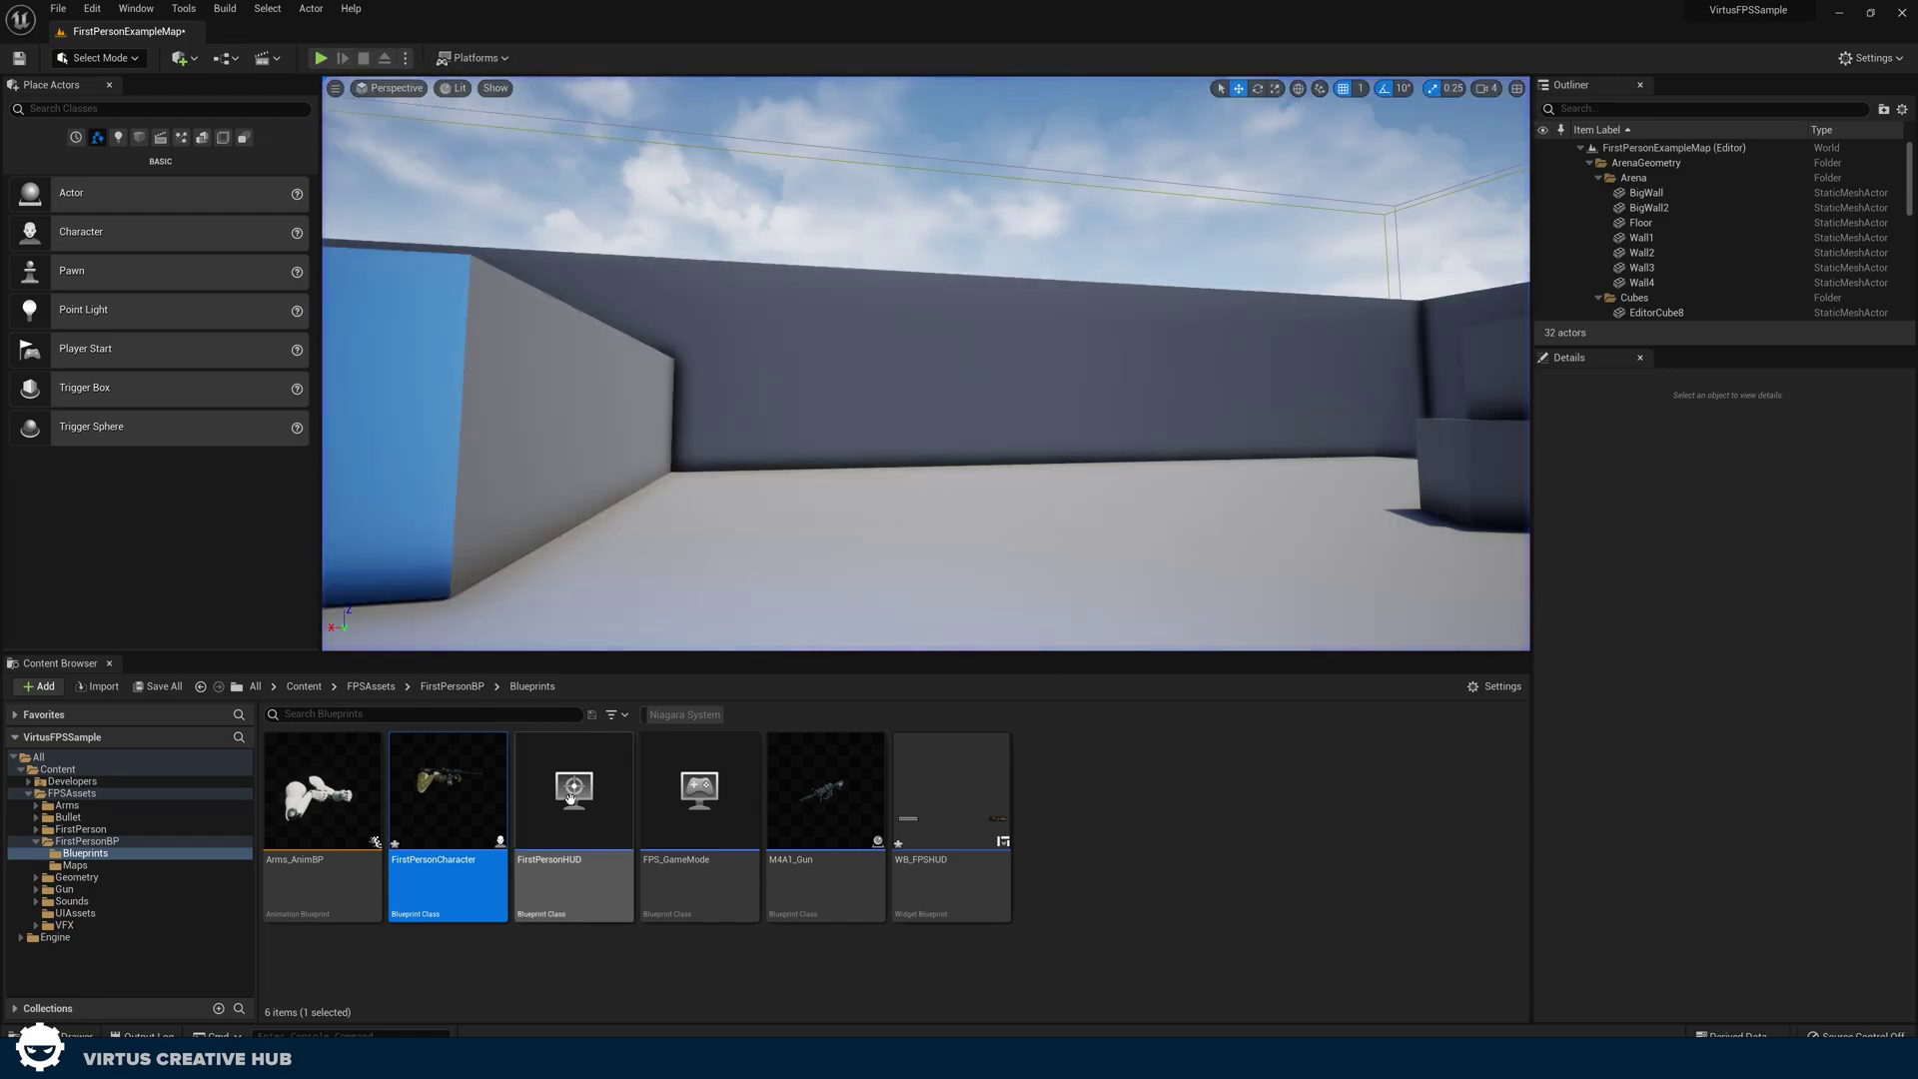
In WB_FPSHUD, assign the UIAssets Stamina_Fill texture as the stamina progress bar's fill image.
double_click(920, 826)
click(662, 521)
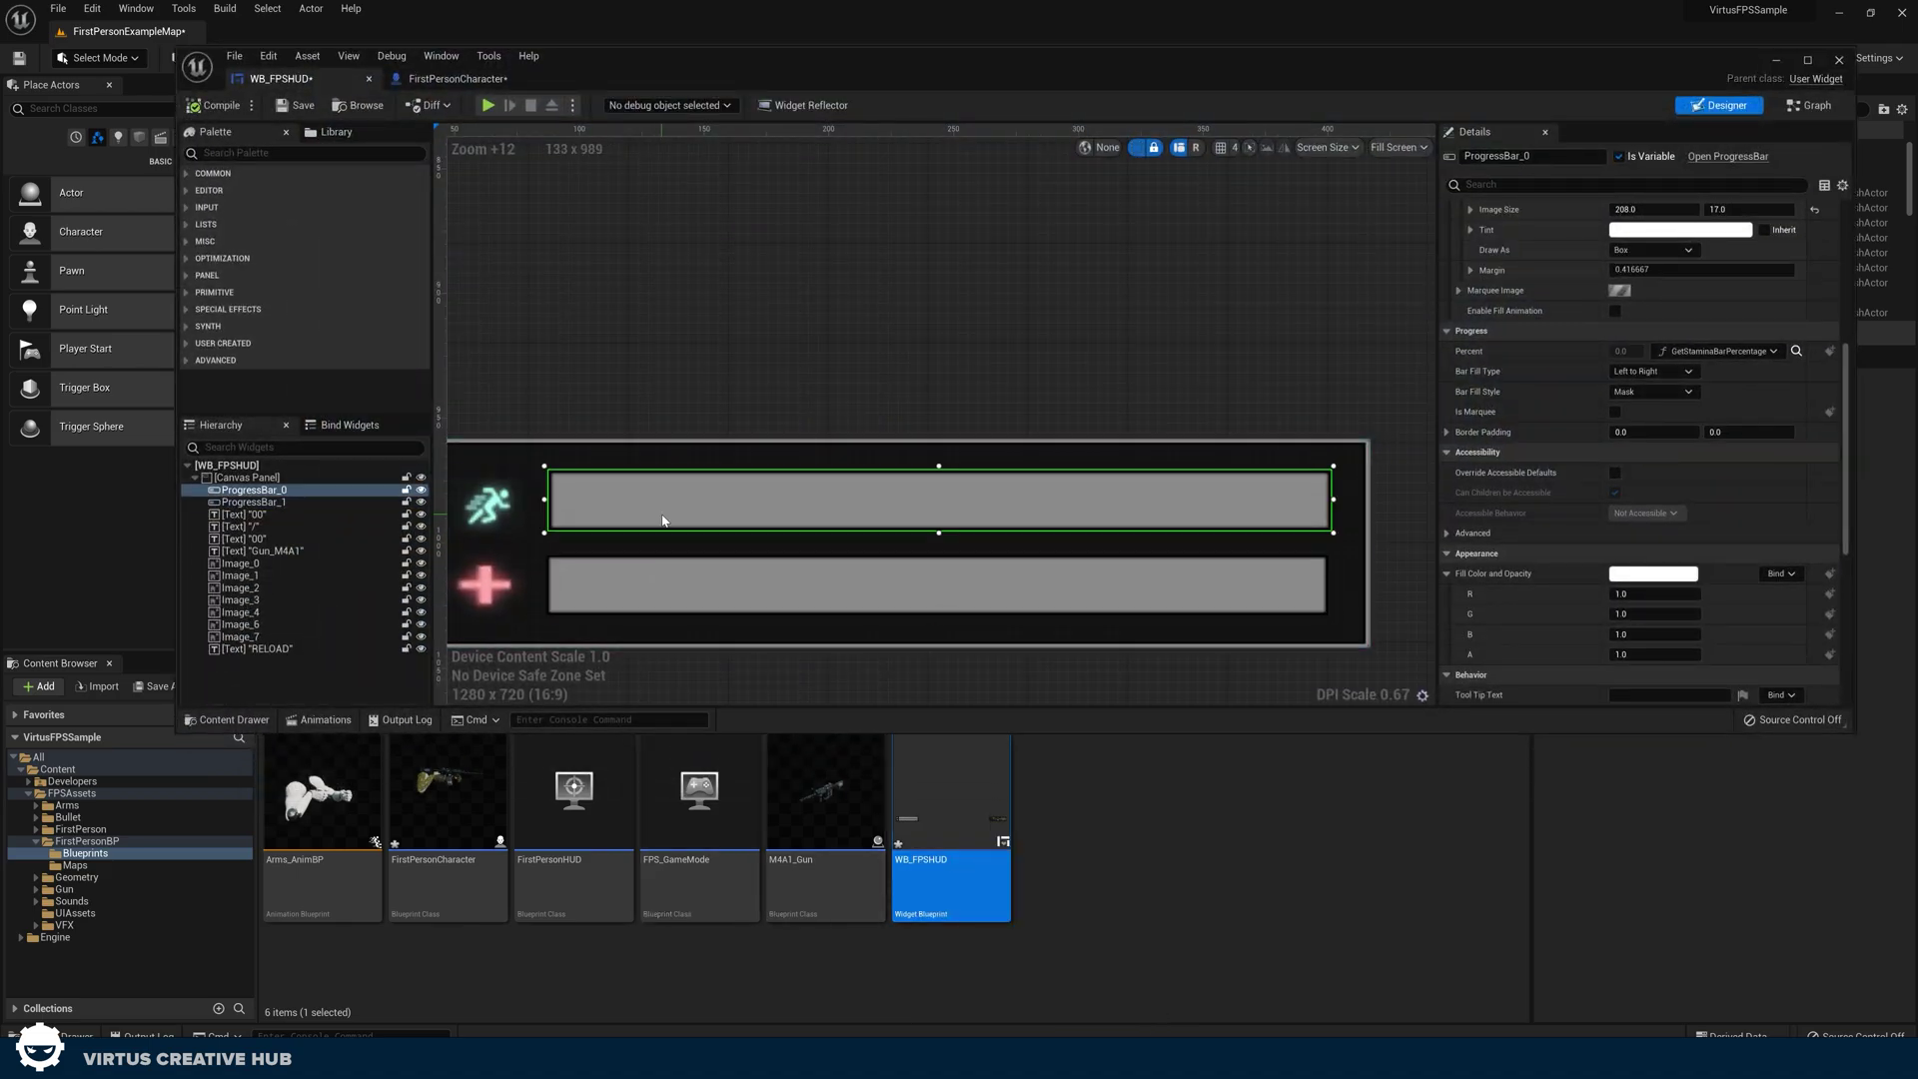
click(125, 926)
click(125, 913)
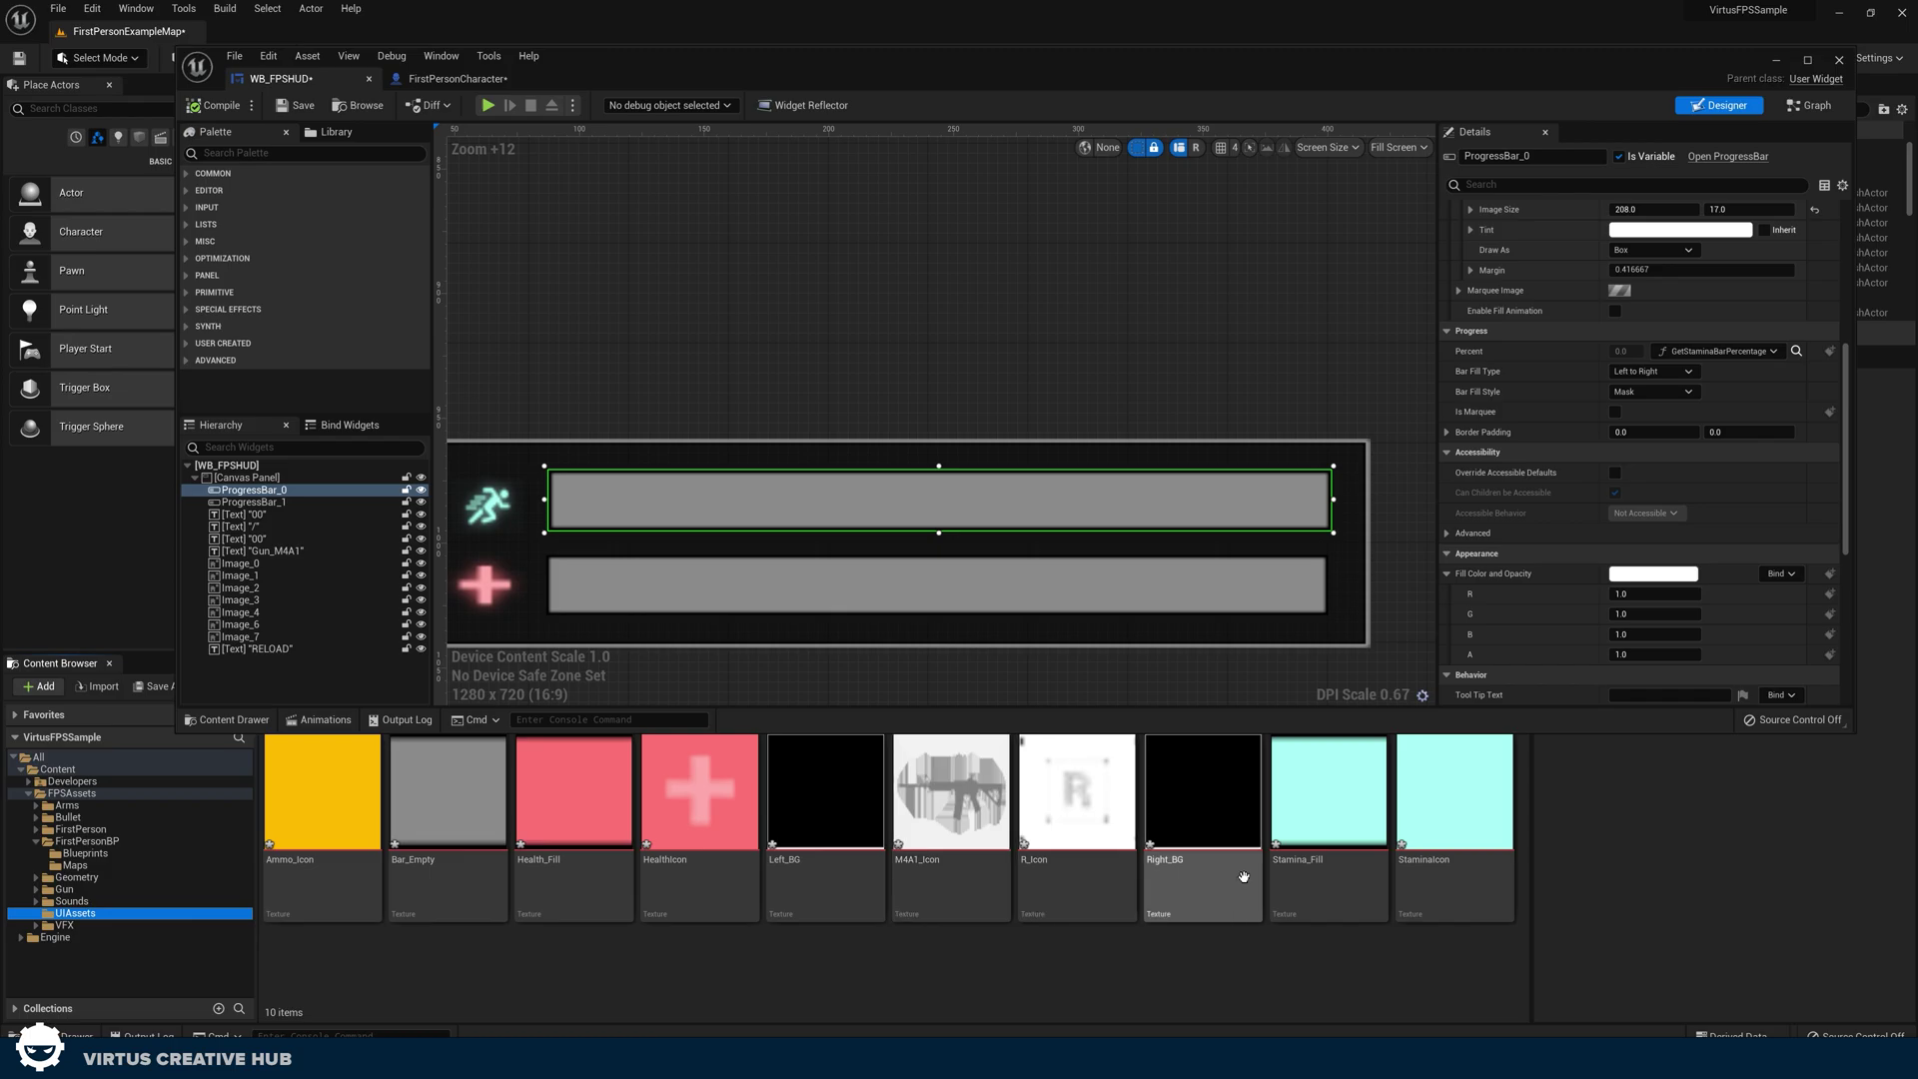
click(1319, 849)
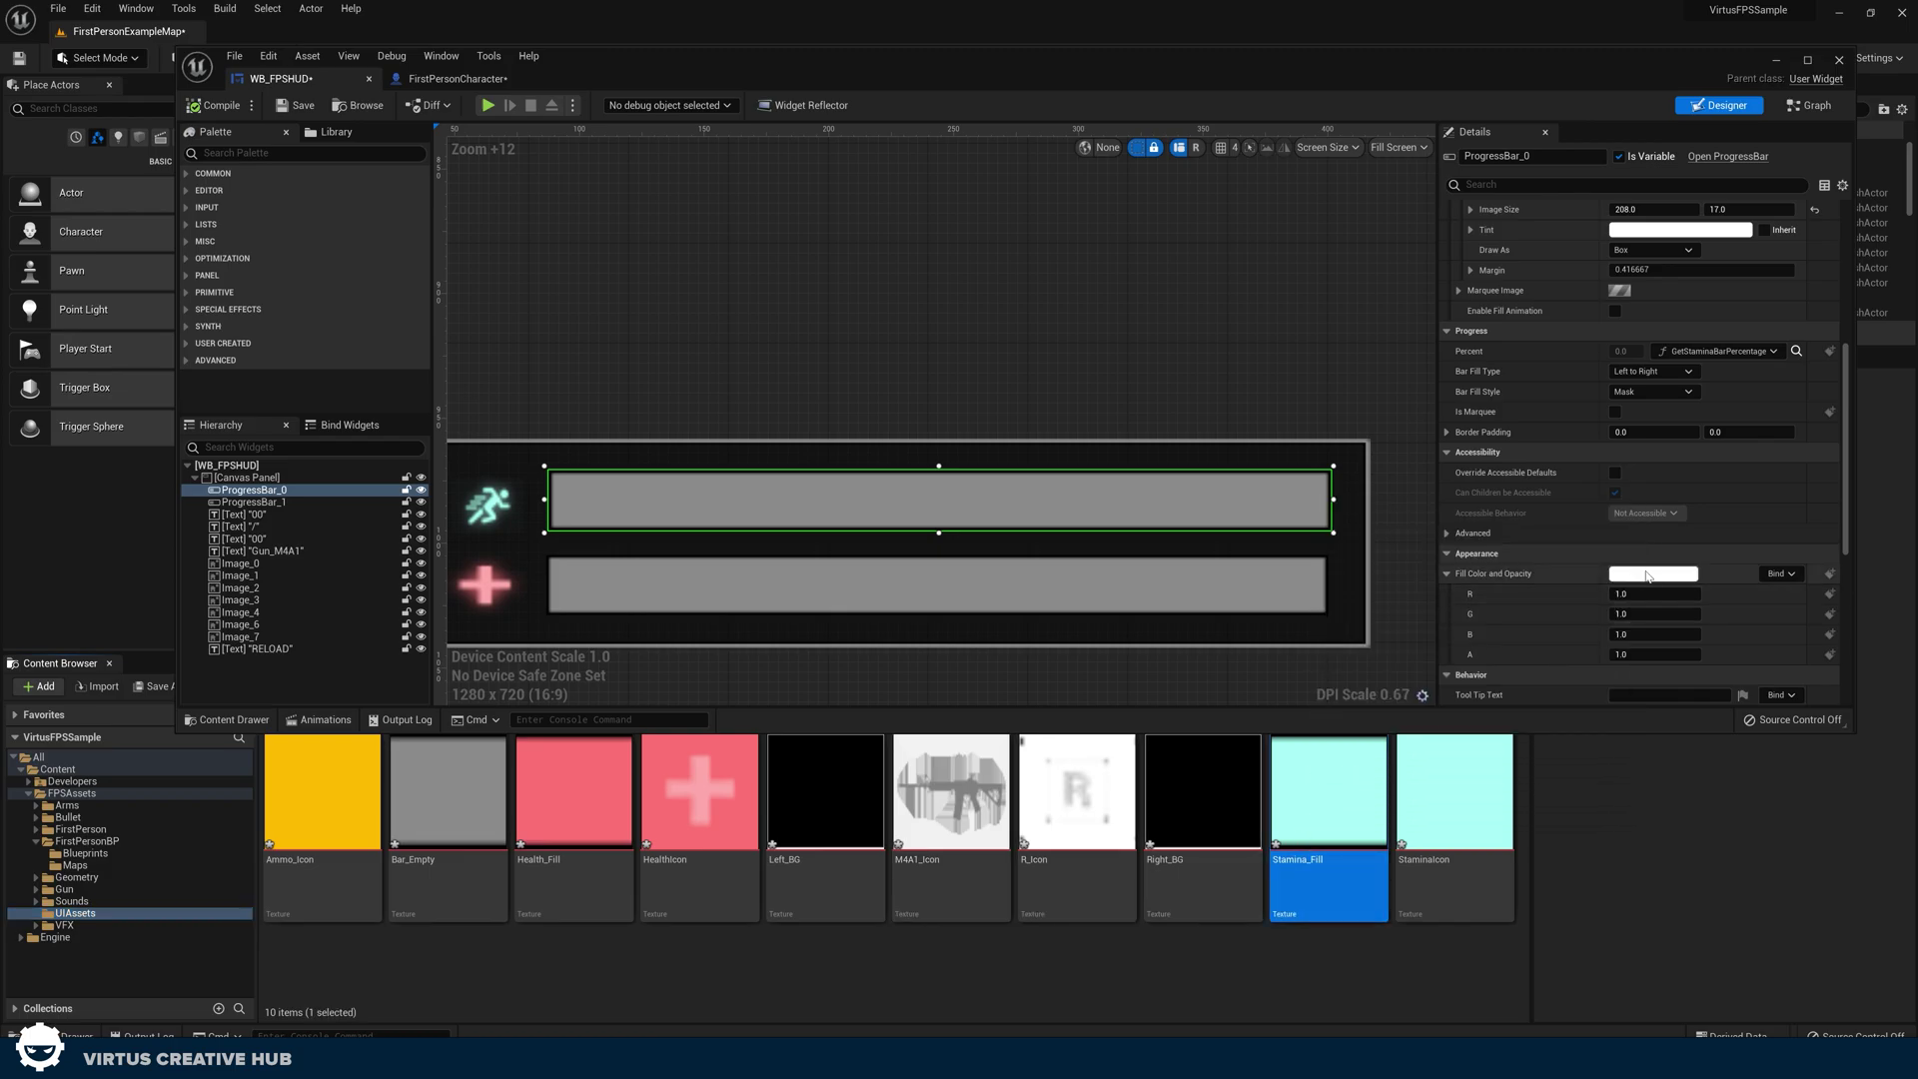
scroll(1639, 404, up, 5)
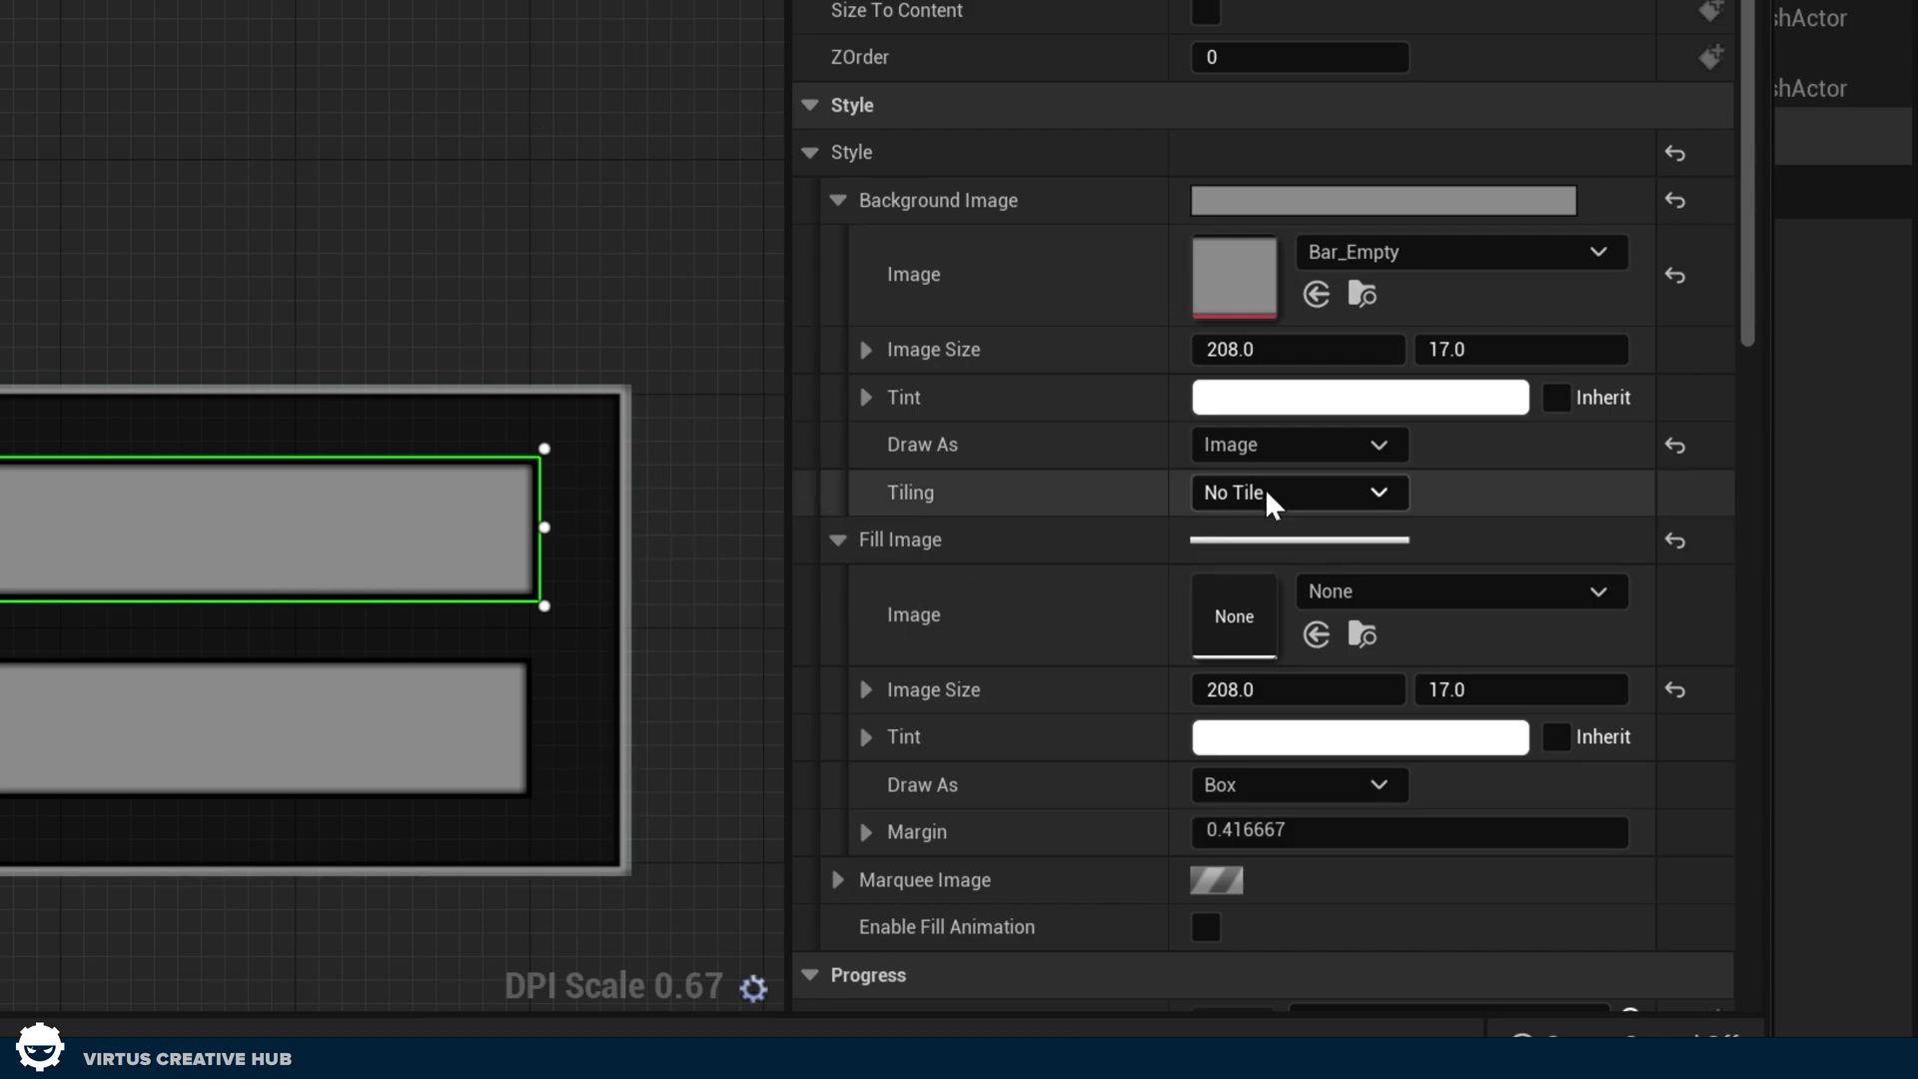
click(1315, 637)
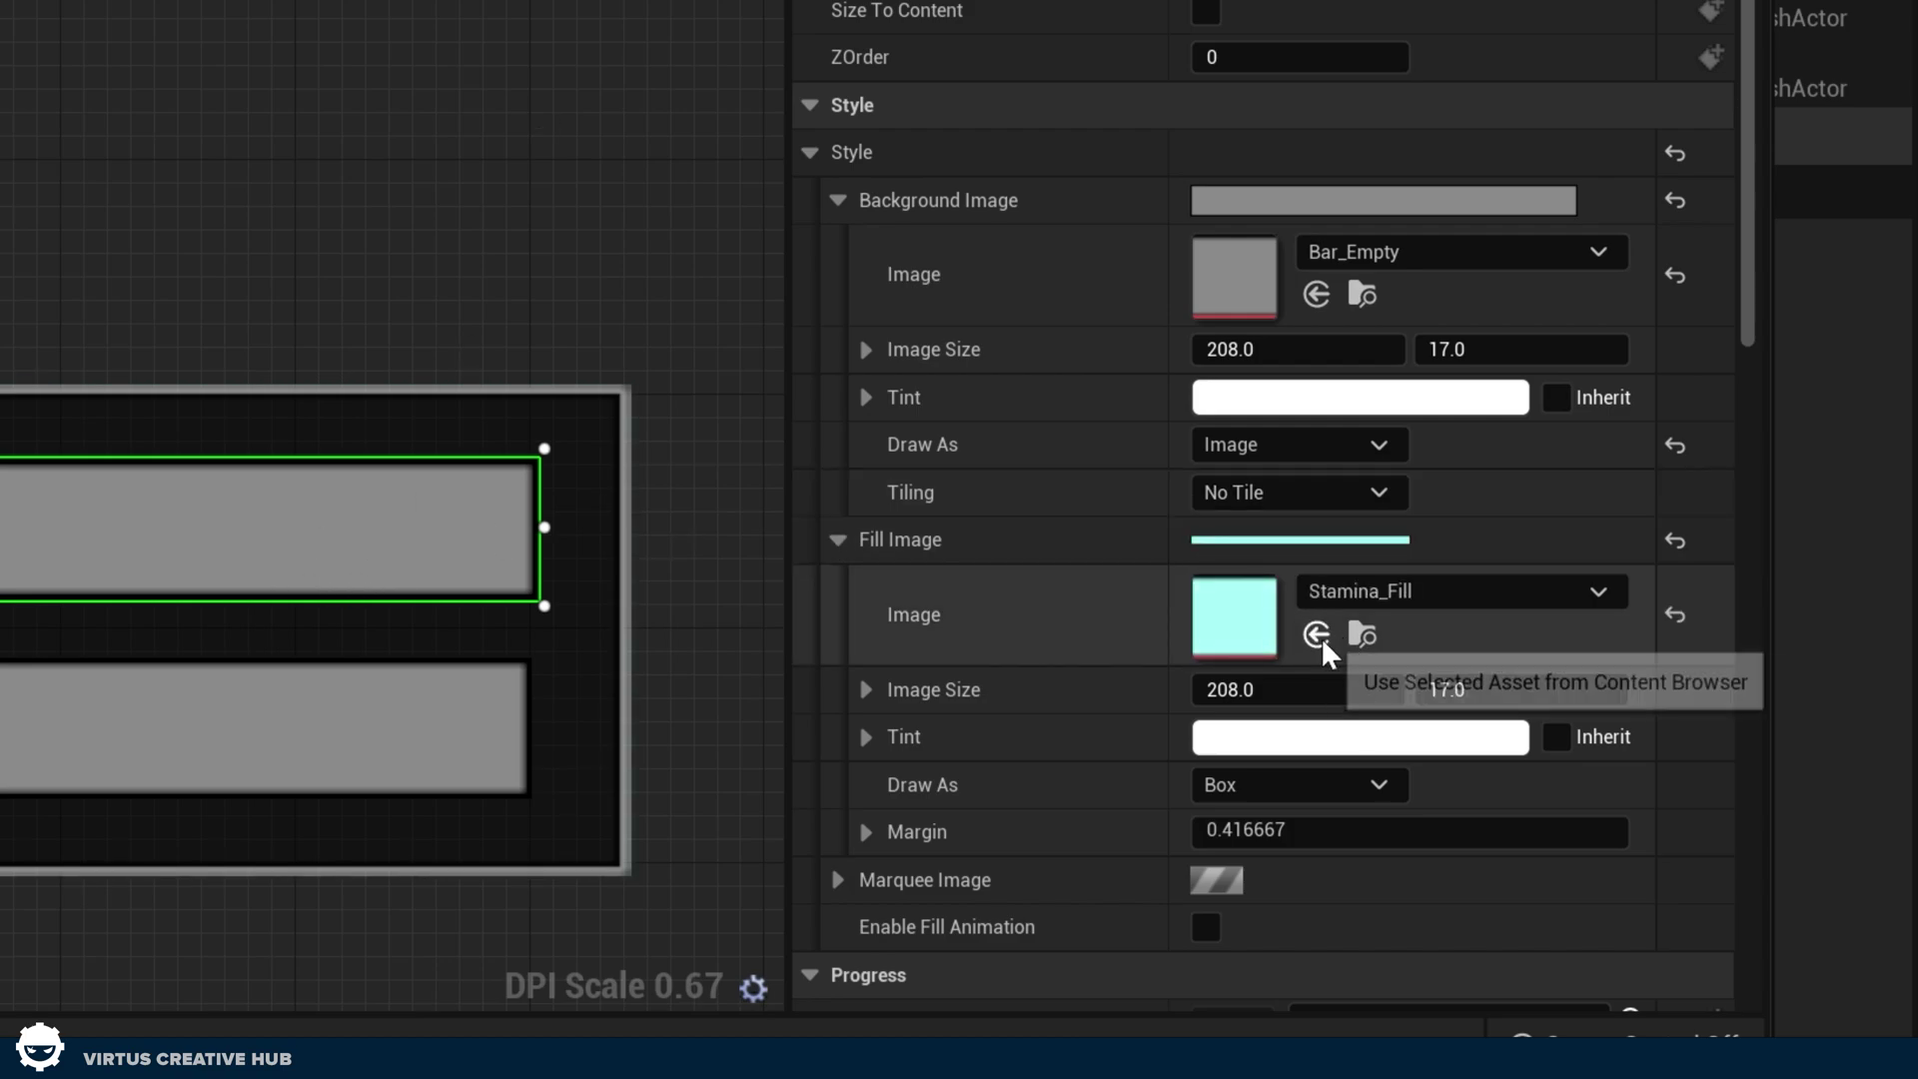
Set the stamina fill to draw as Image and set its fill colour red channel to 1 for white.
click(1265, 786)
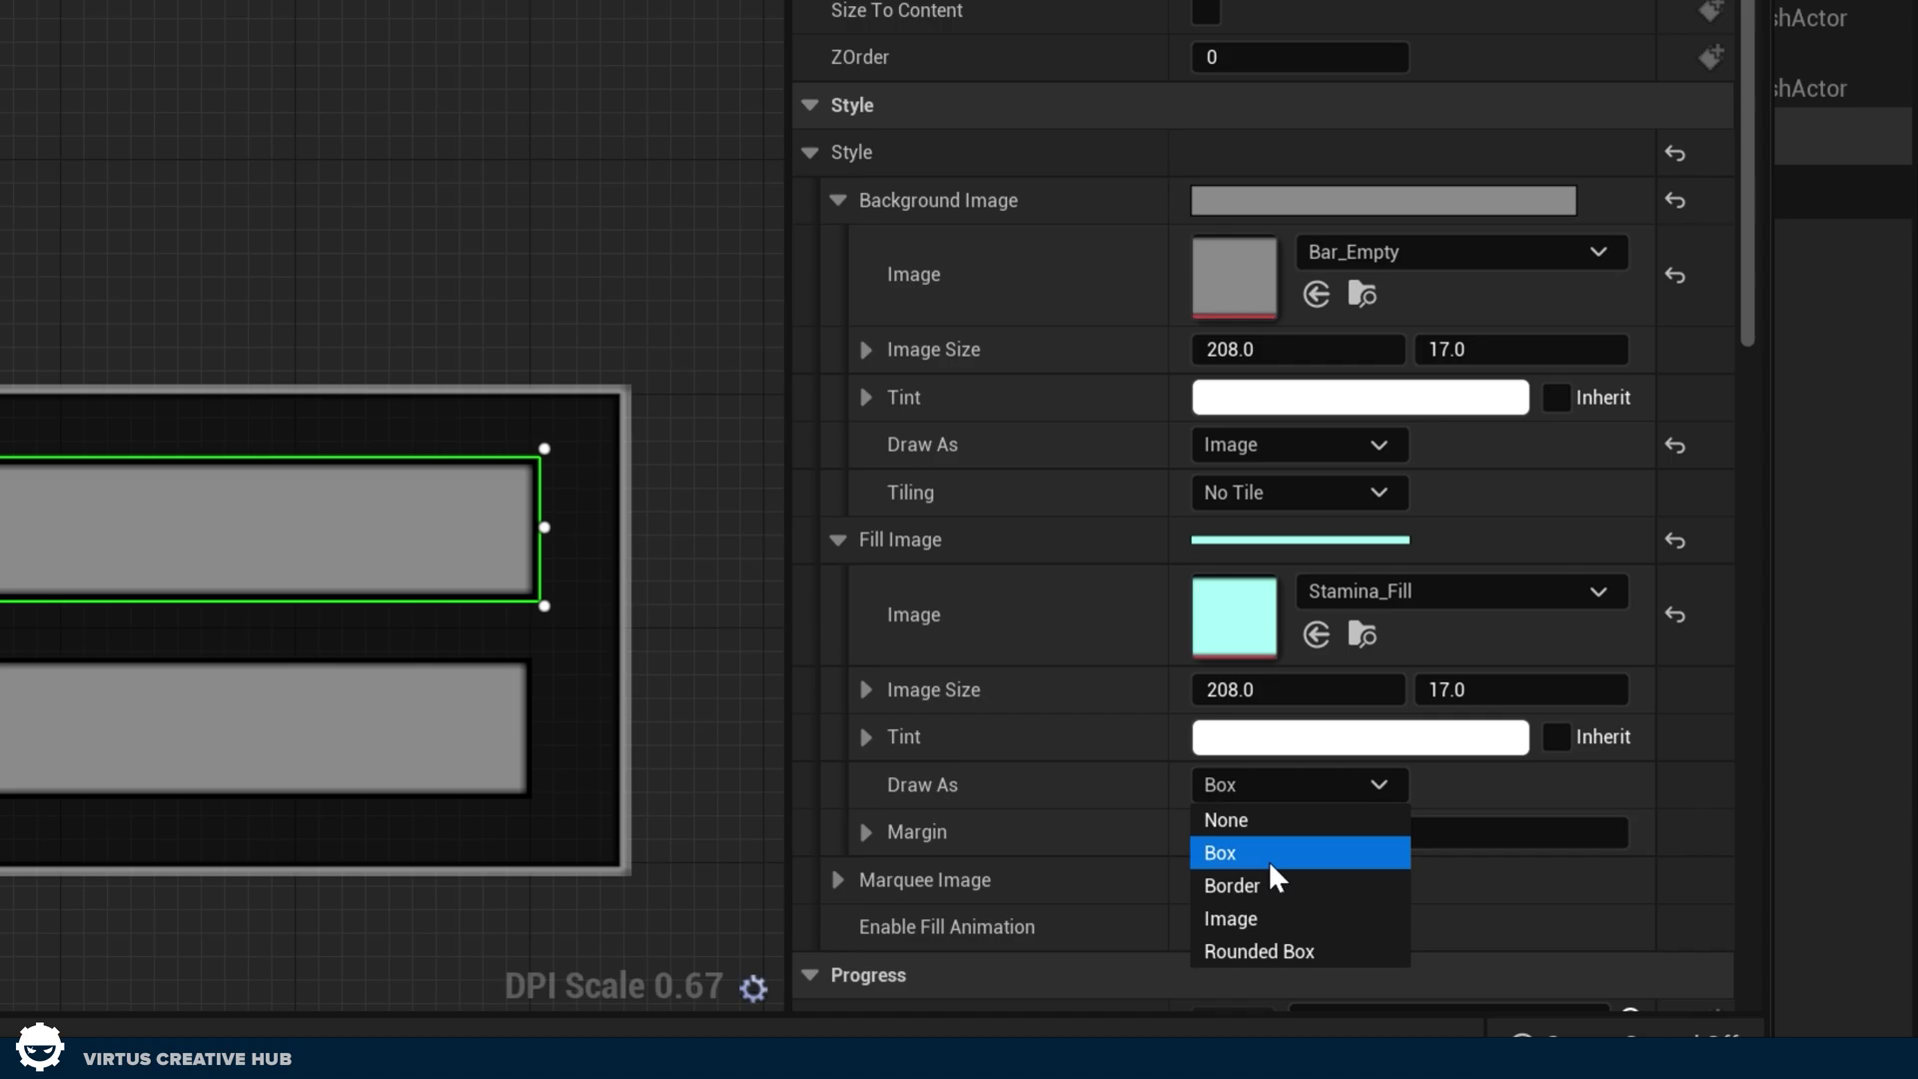
click(1261, 916)
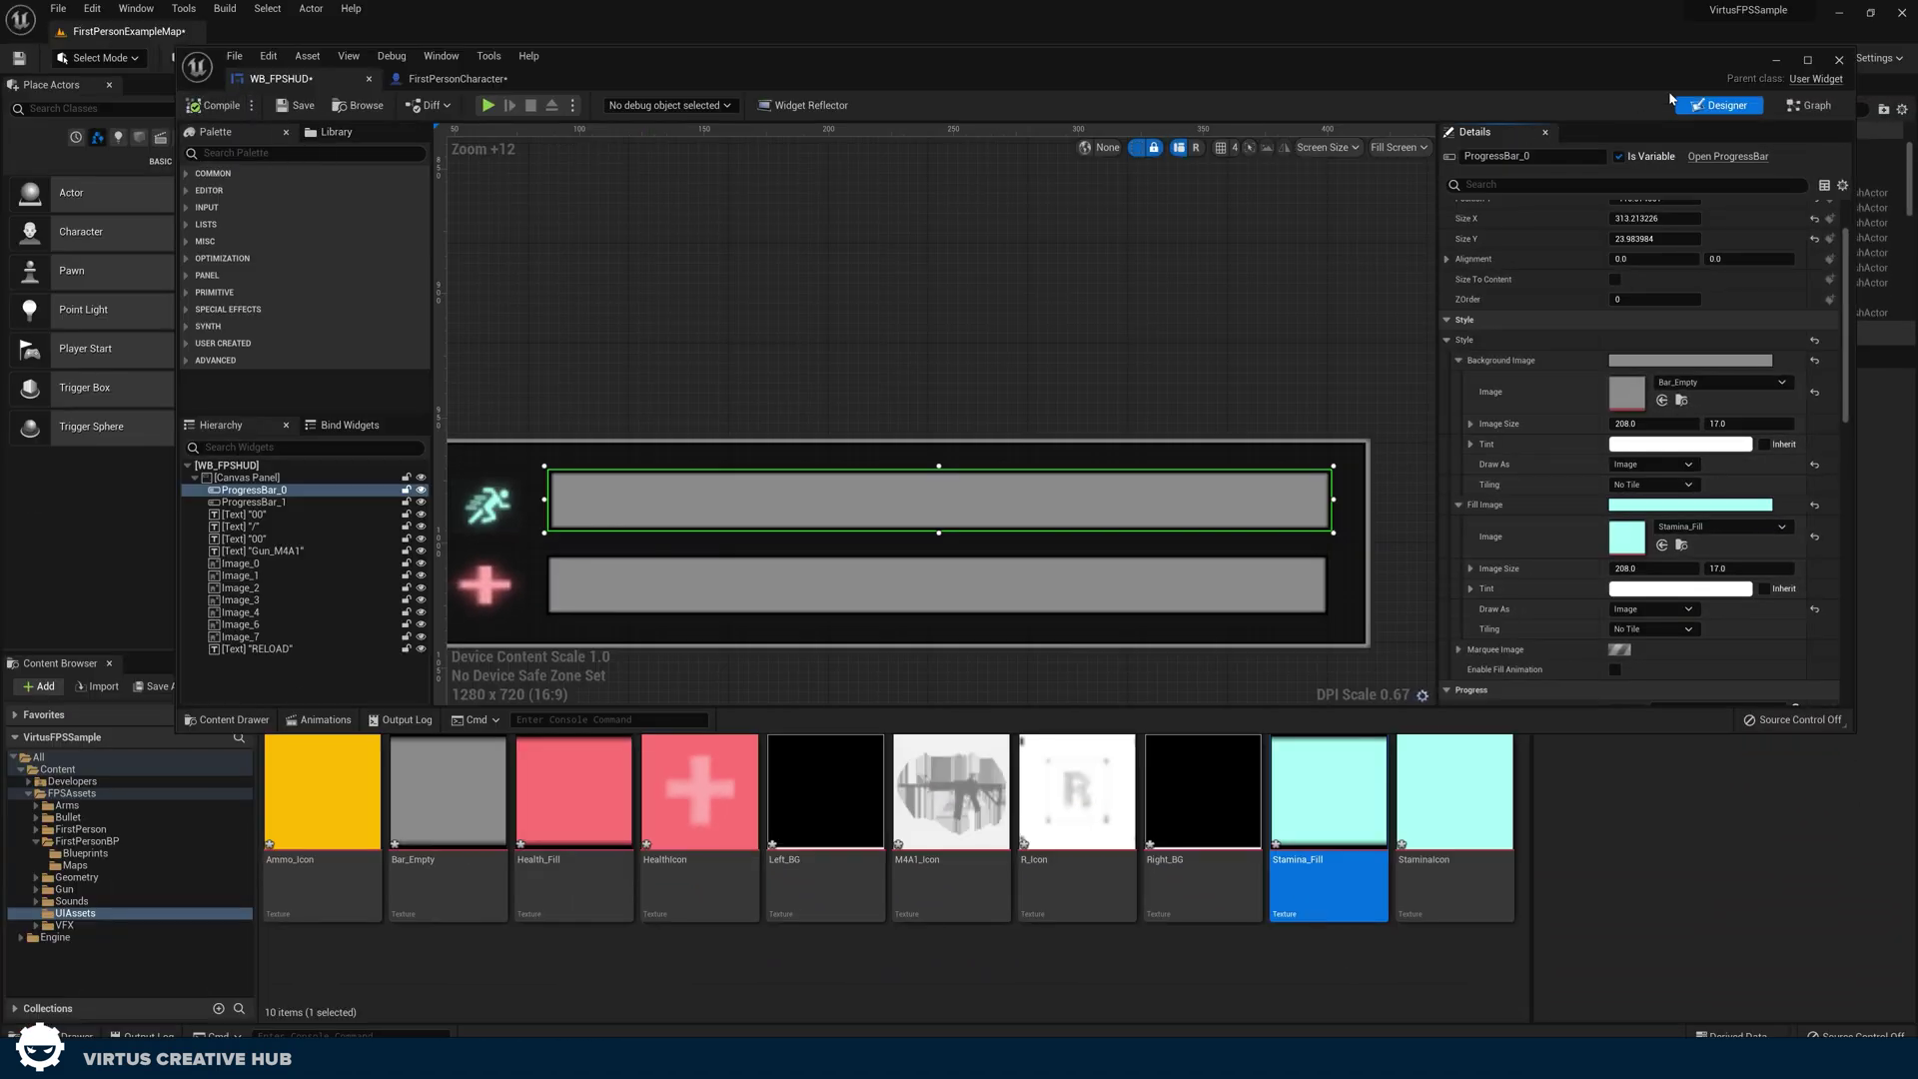
scroll(1645, 486, down, 10)
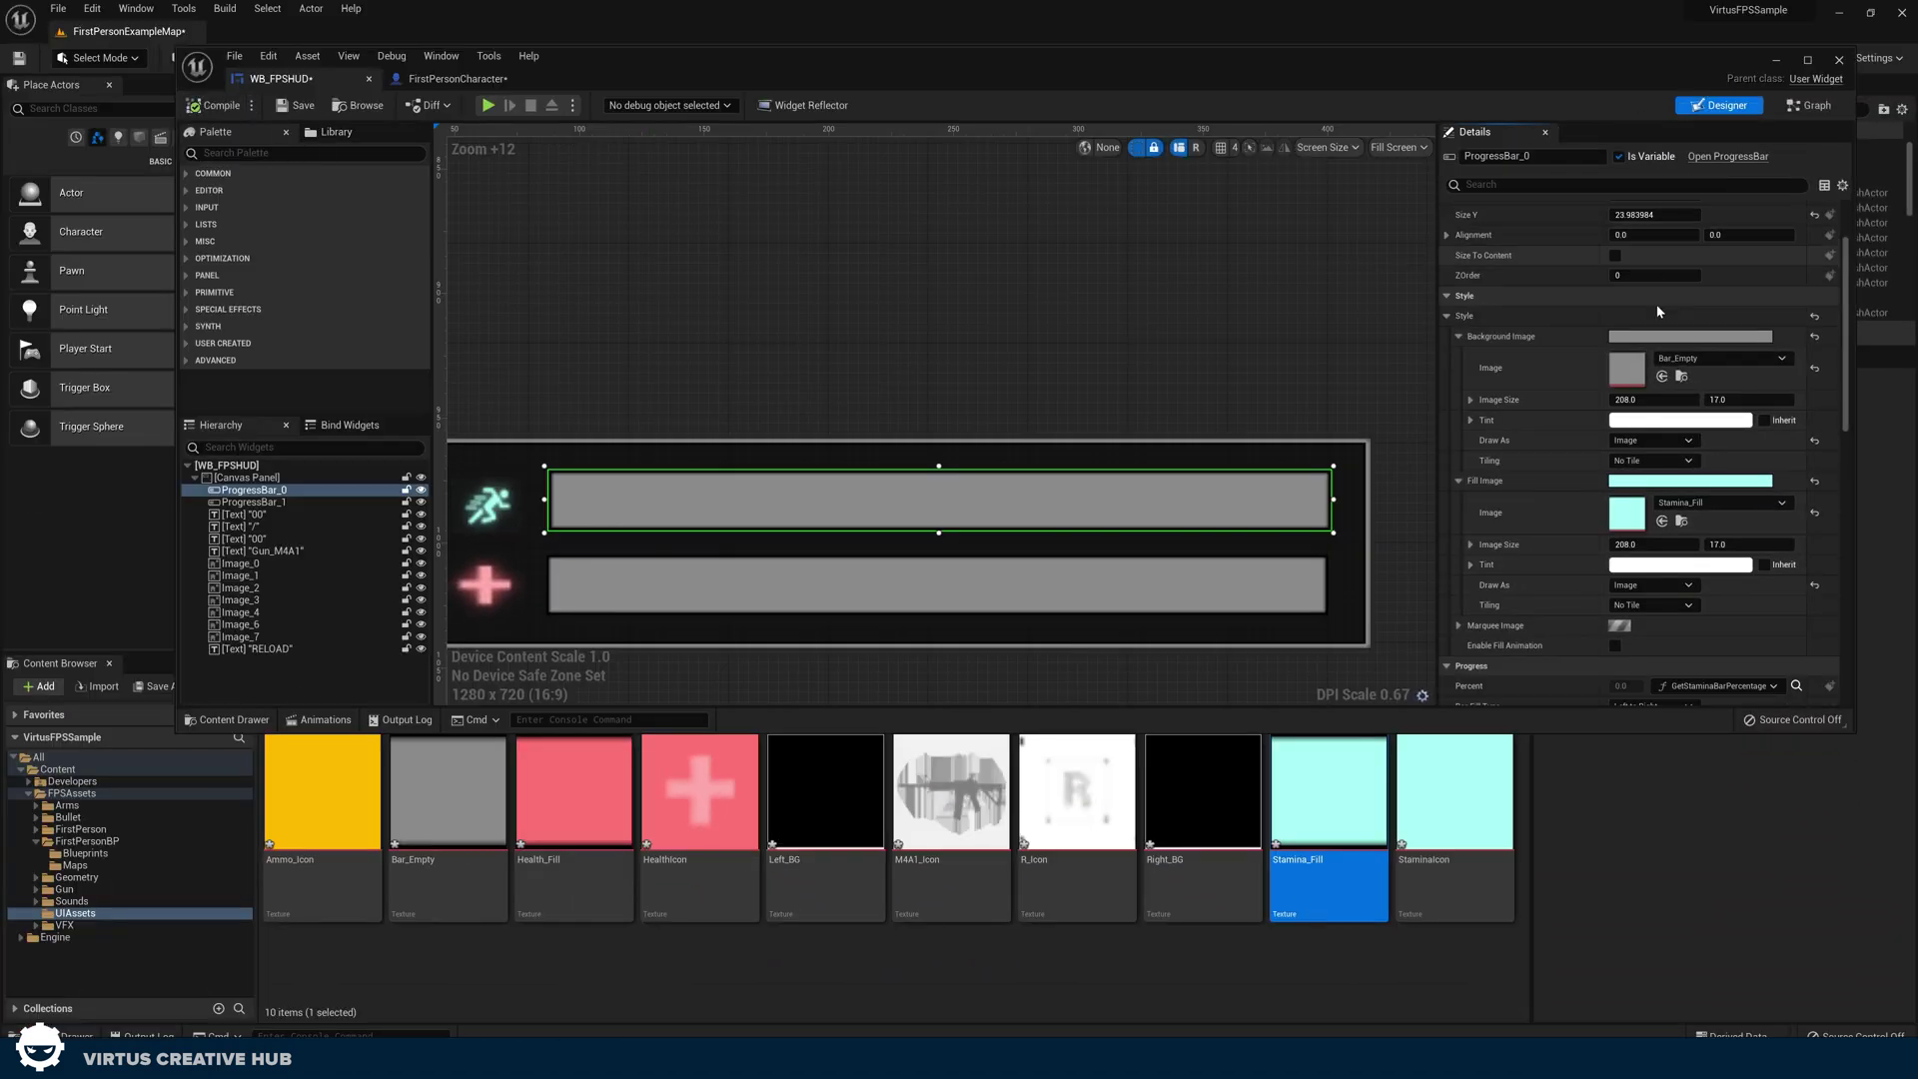
click(1646, 477)
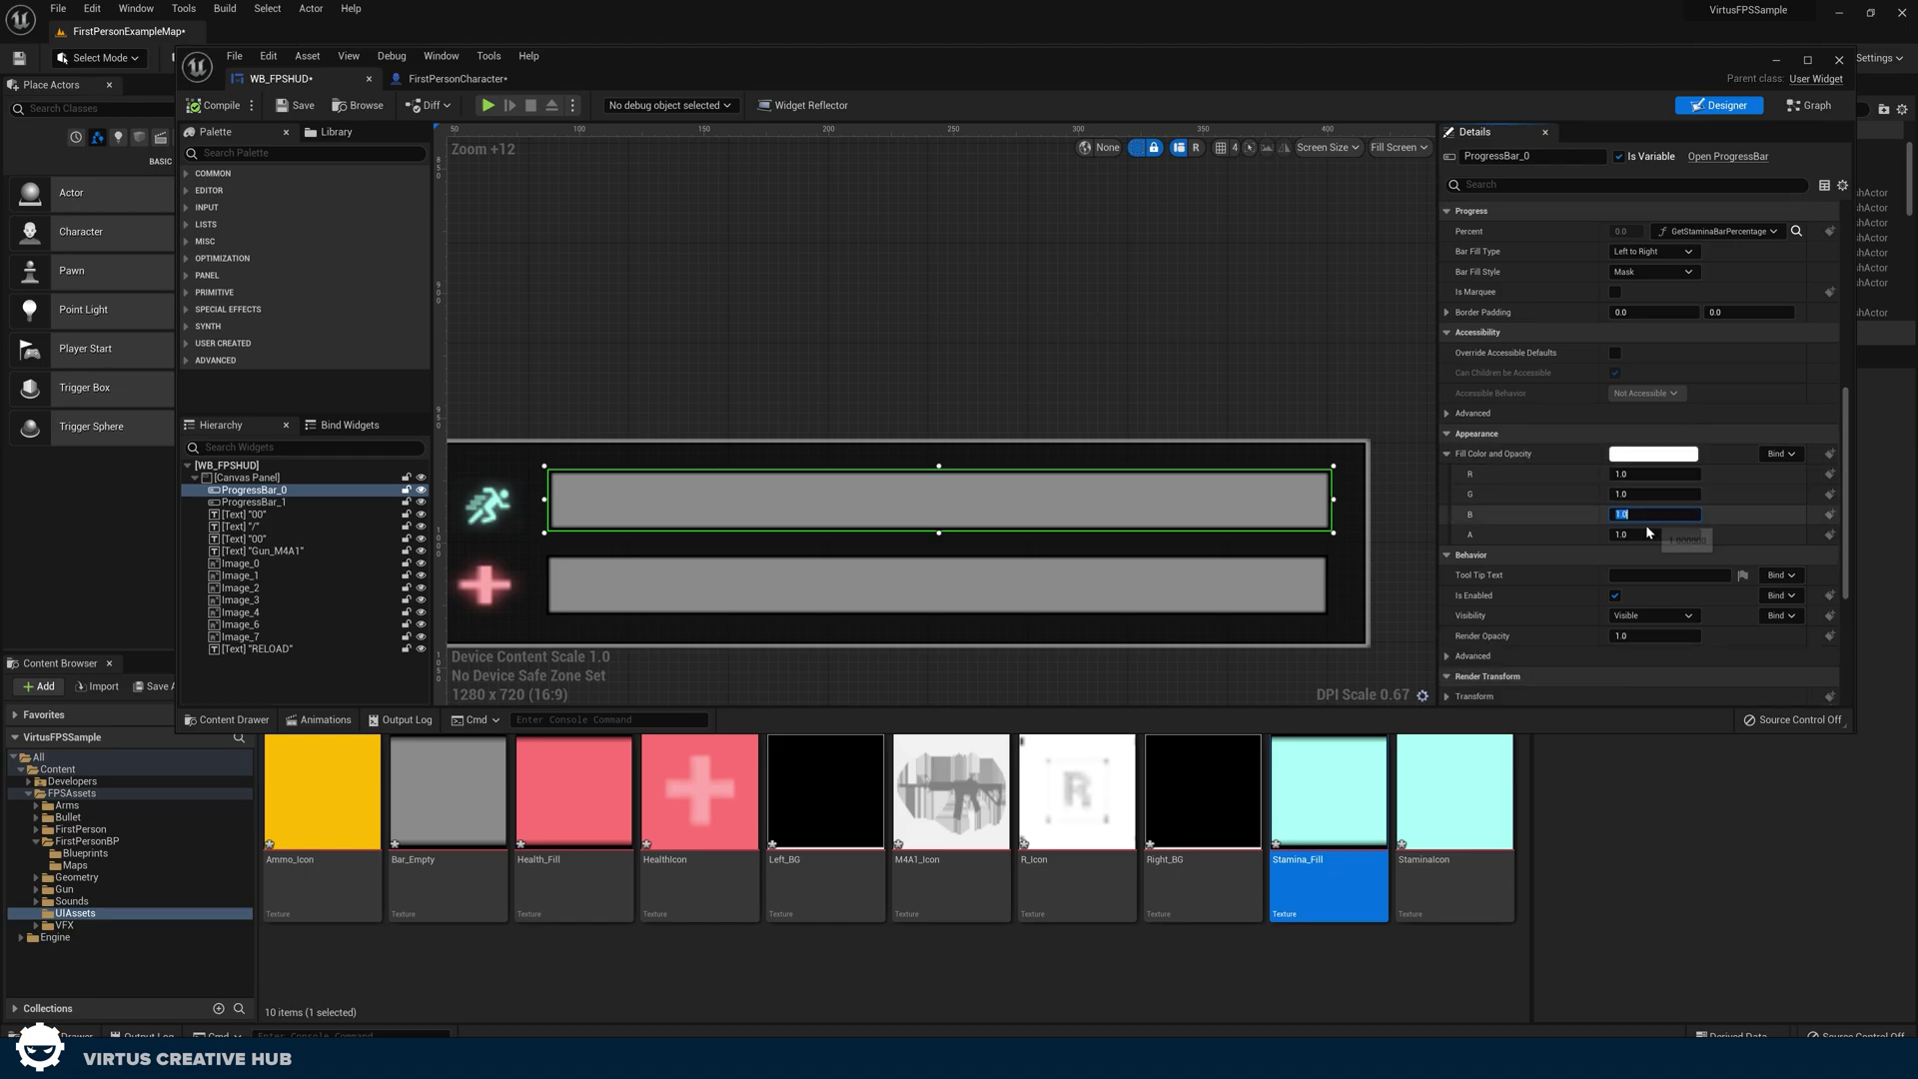
click(1655, 474)
text(1)
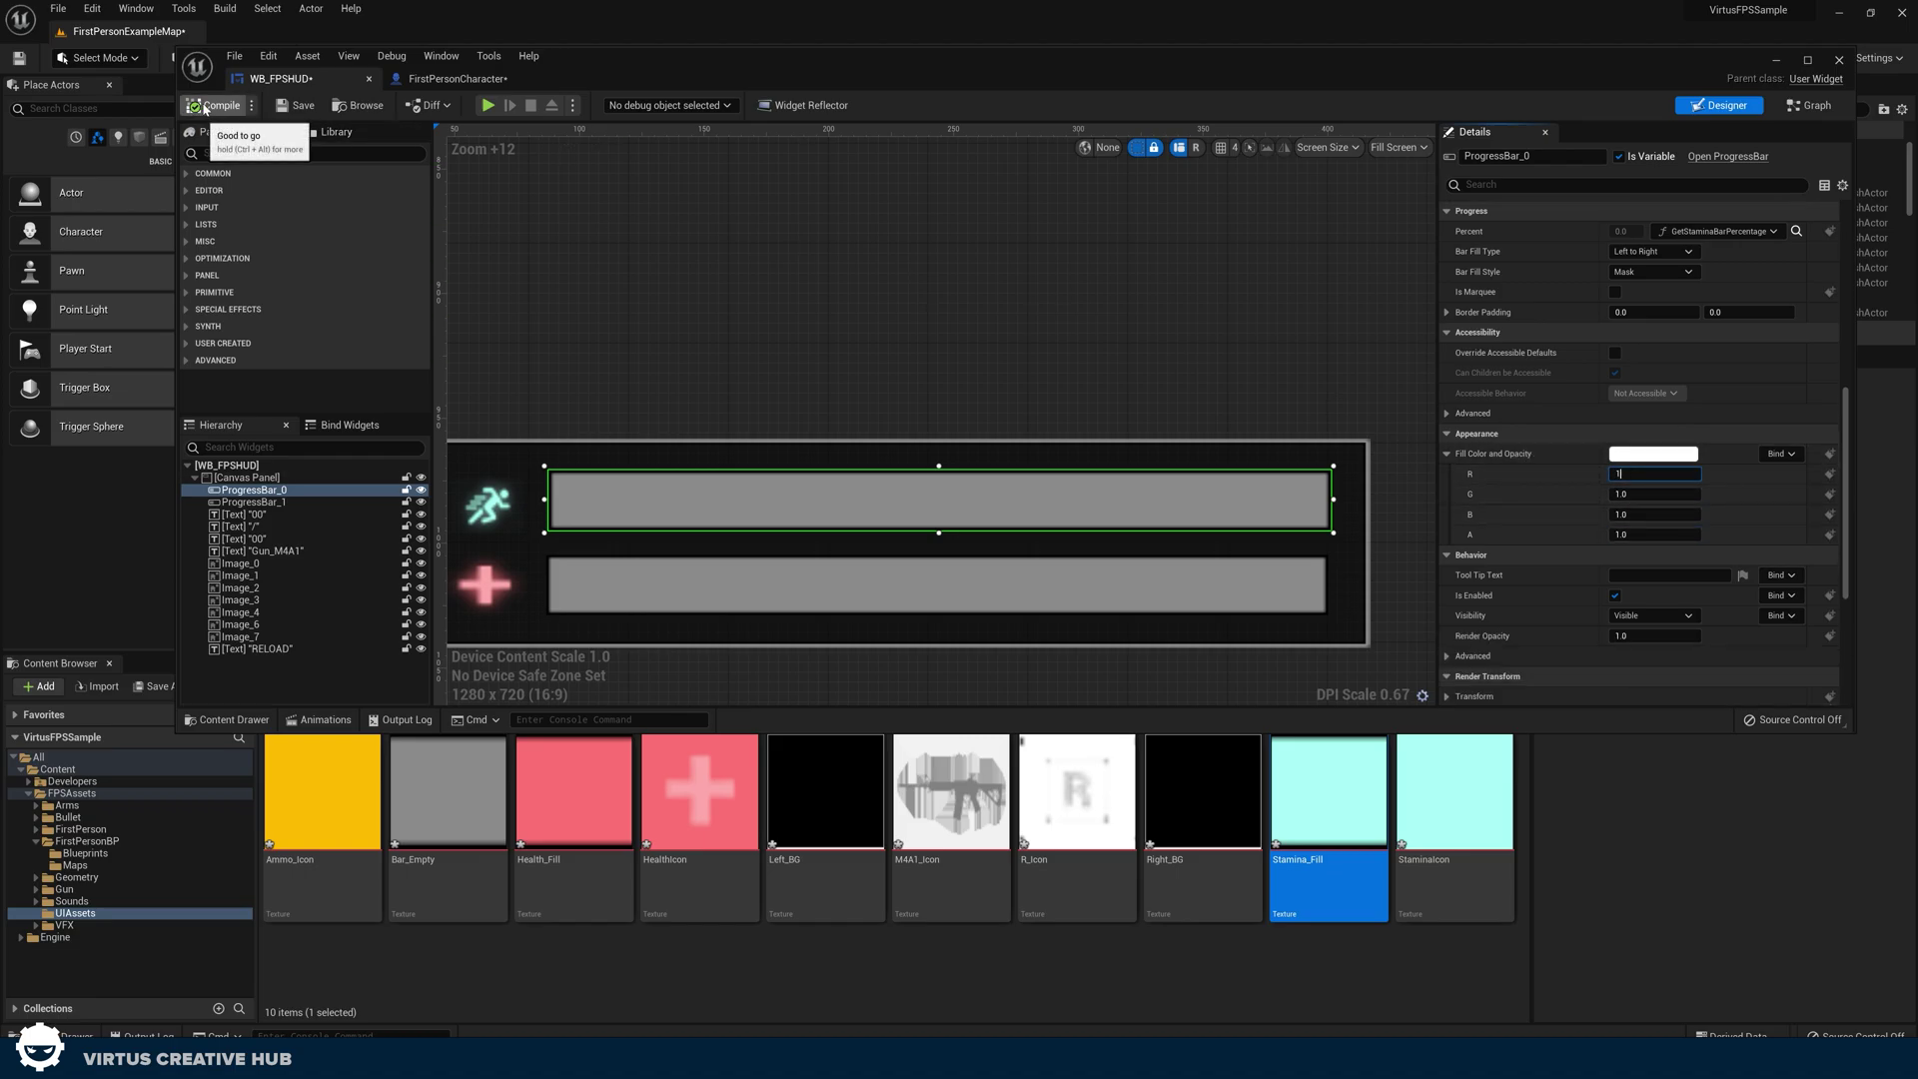
Play the level, walk forward with W and fire the rifle to check the cyan stamina and red health bars.
click(1774, 61)
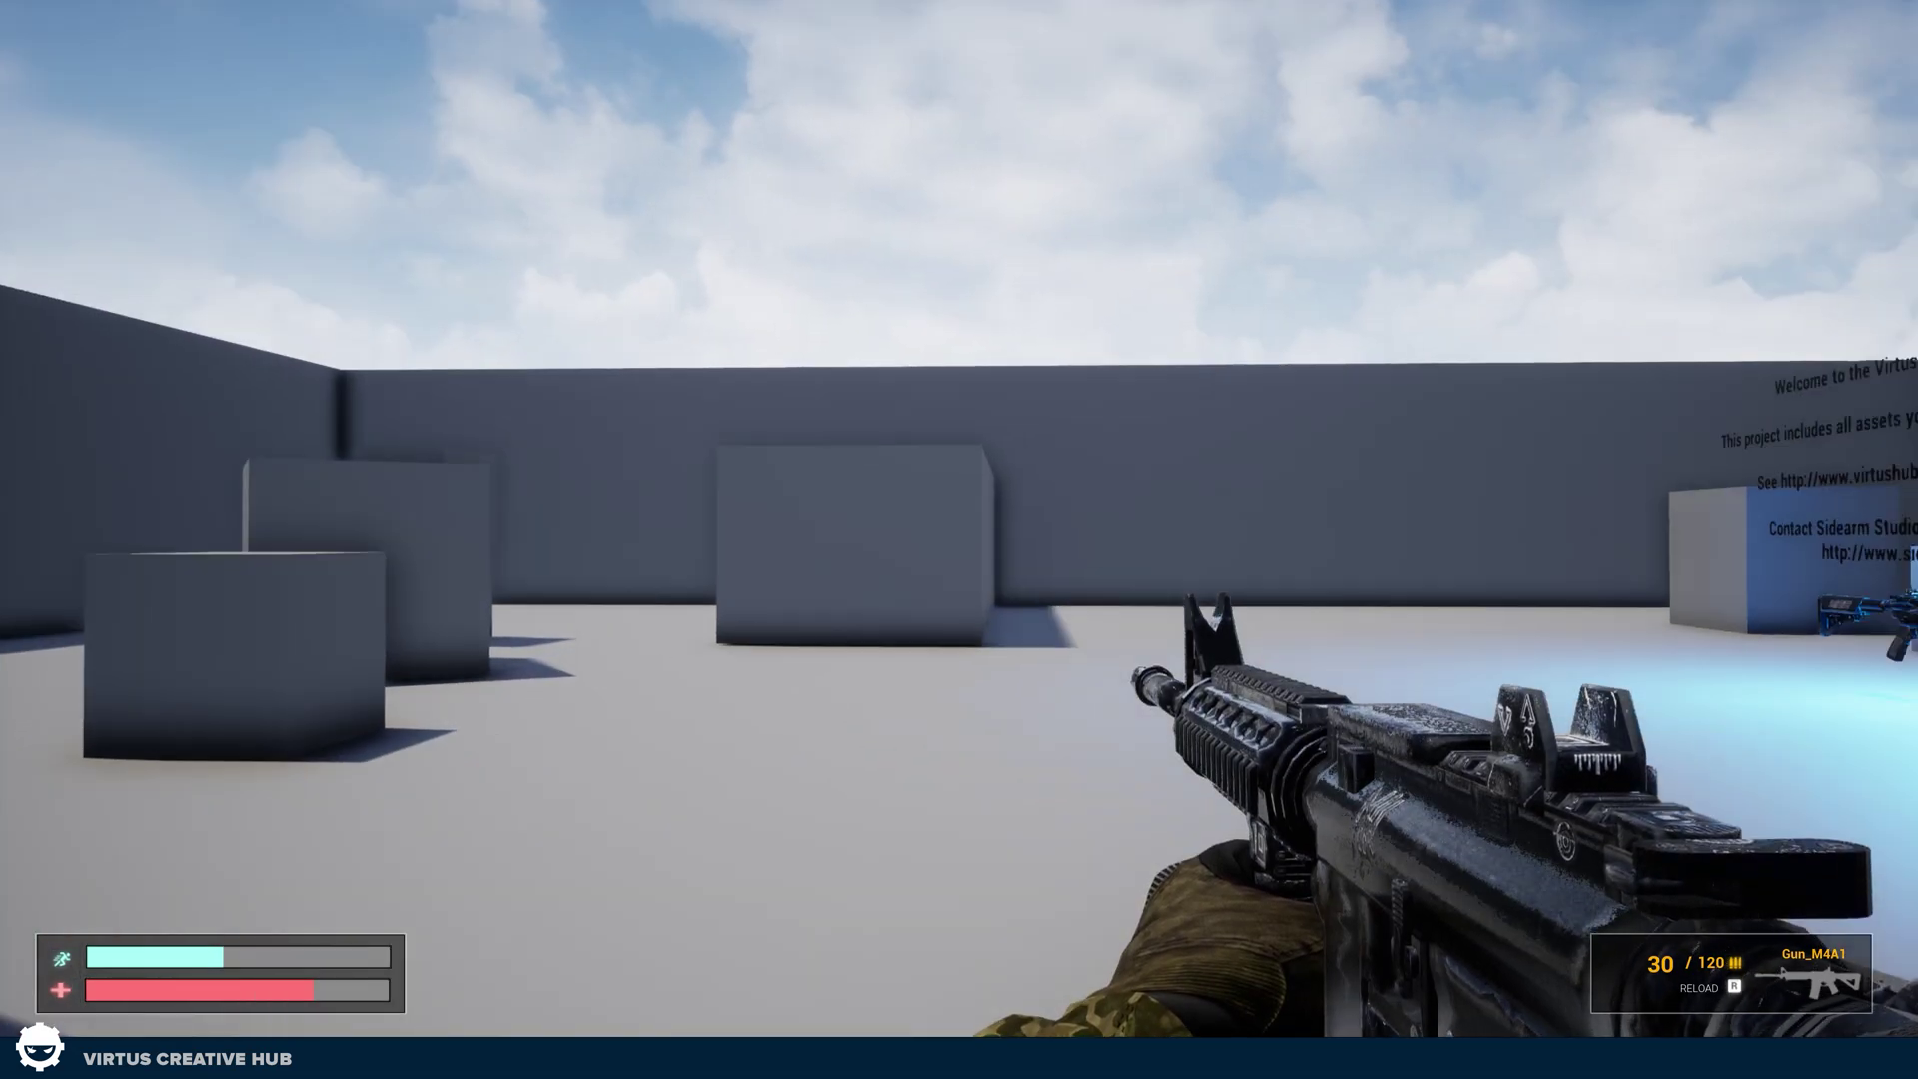
key(w)
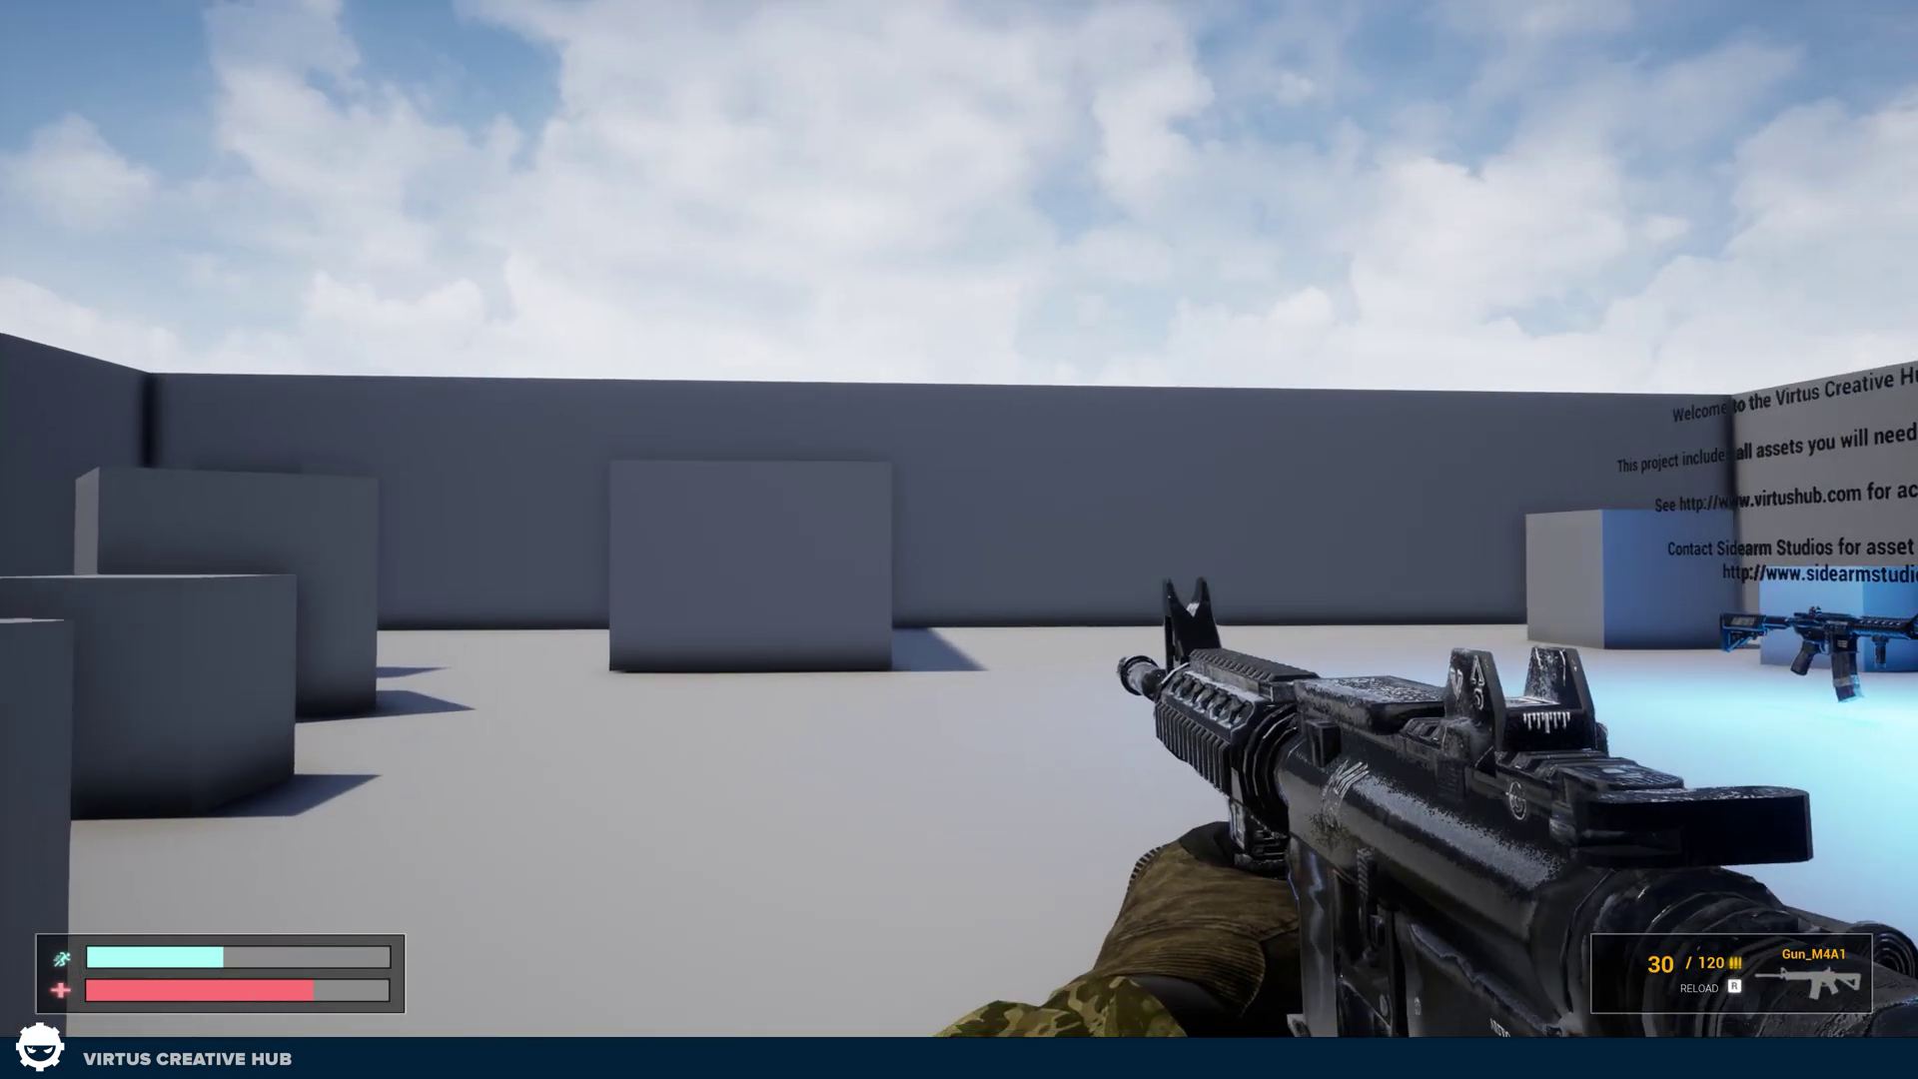
key(w)
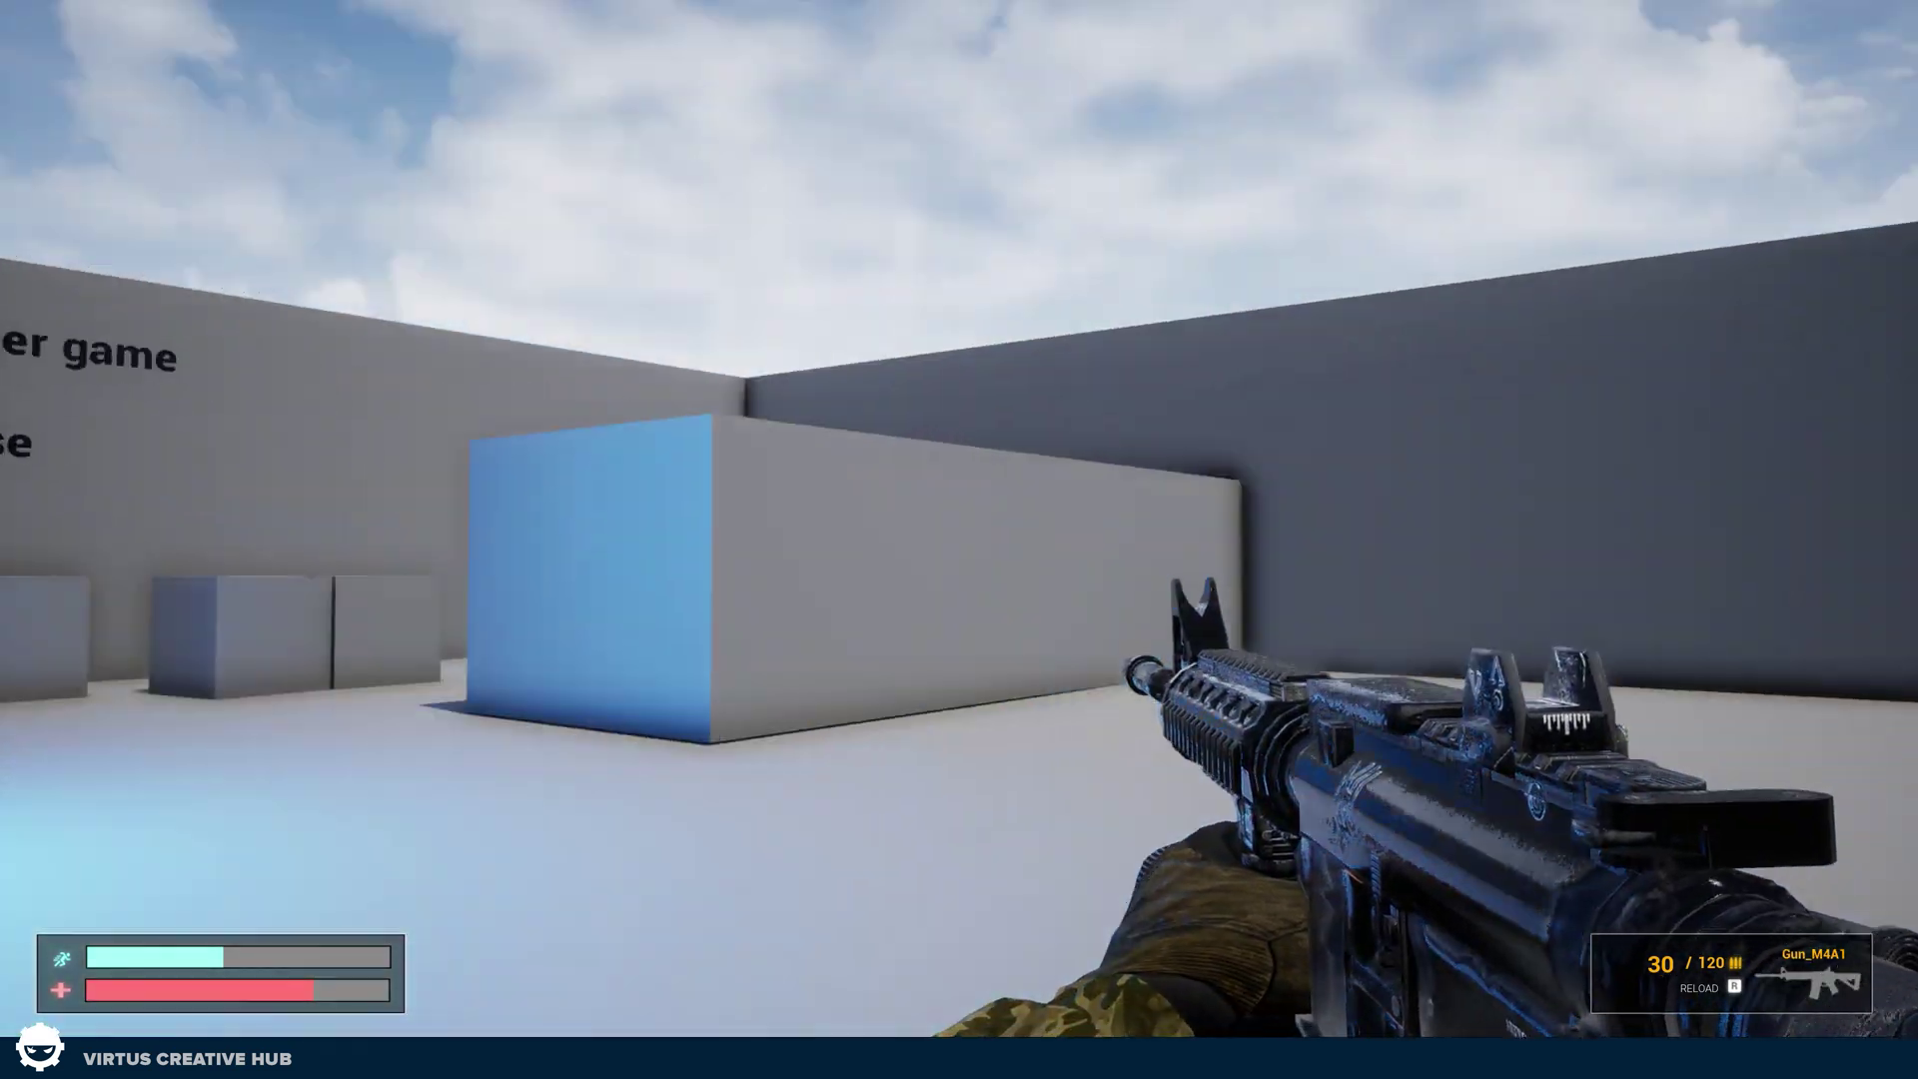
key(w)
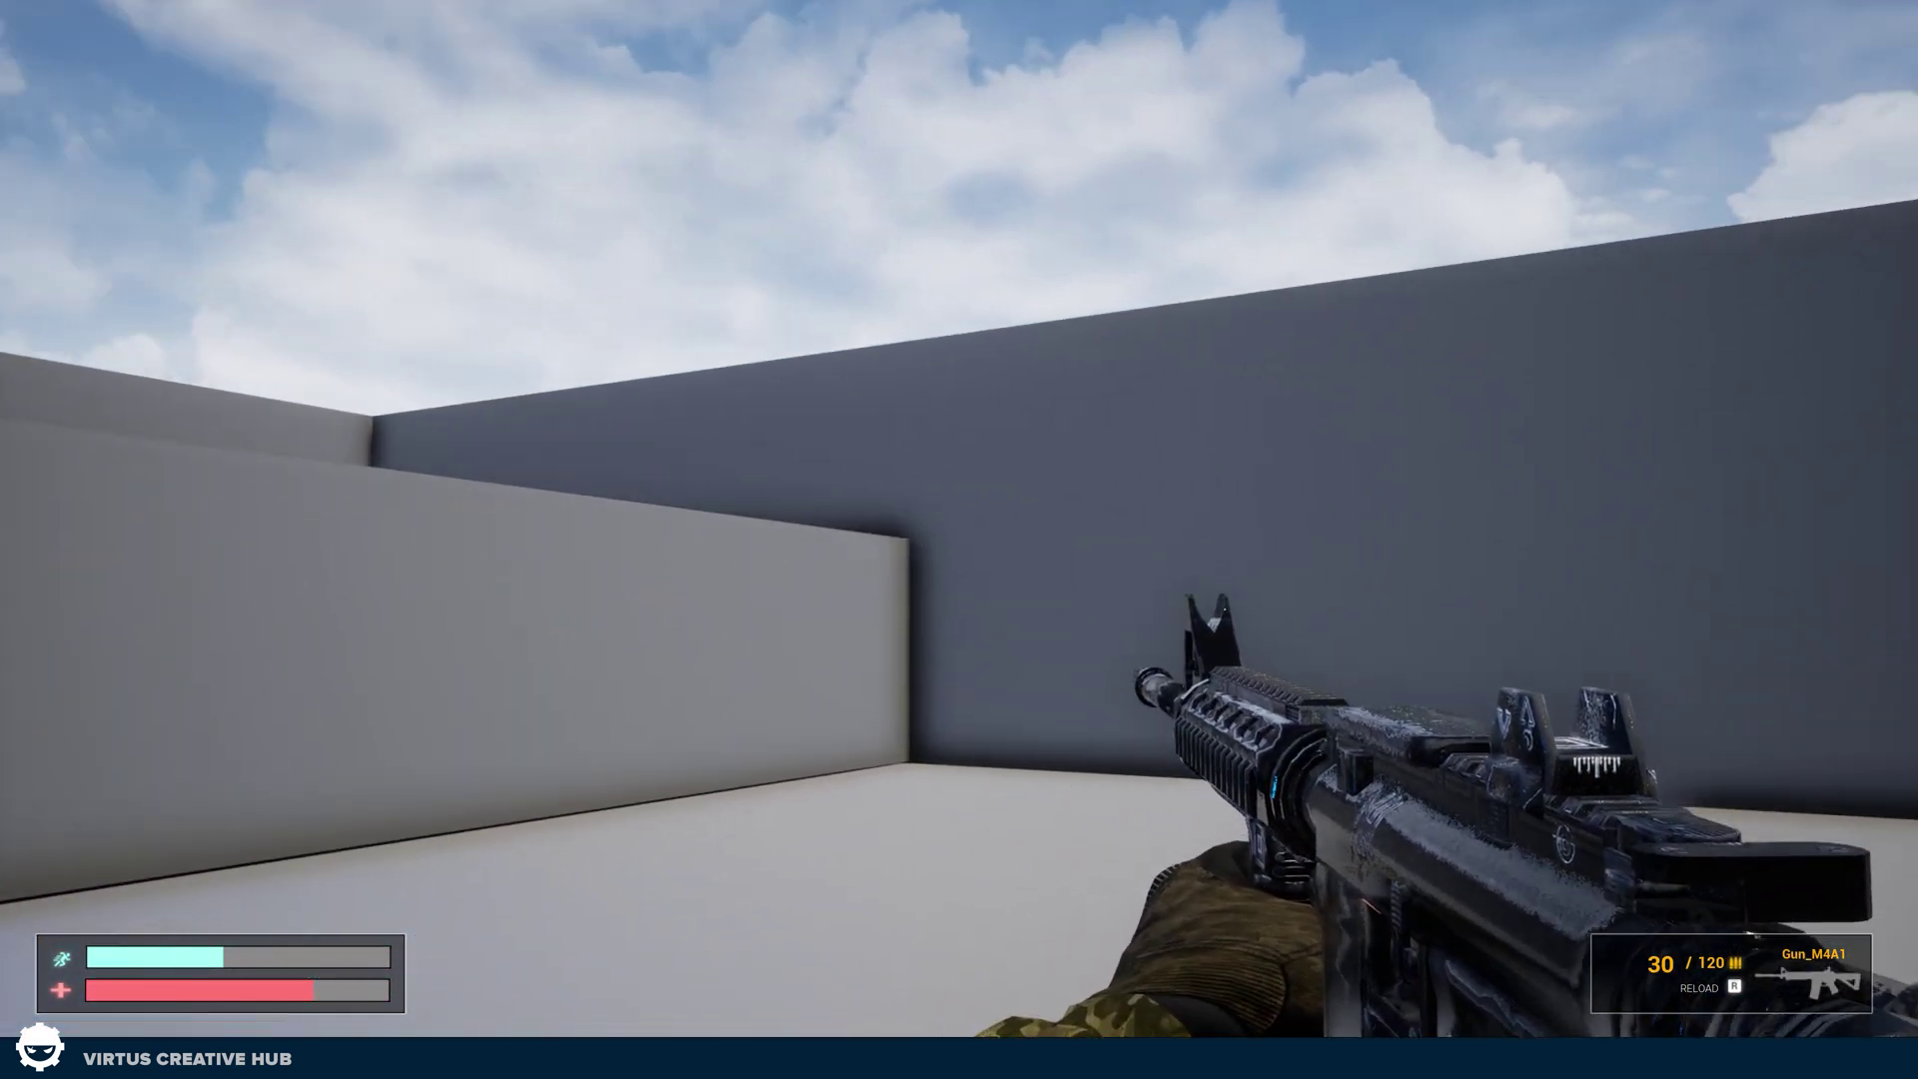
click(959, 539)
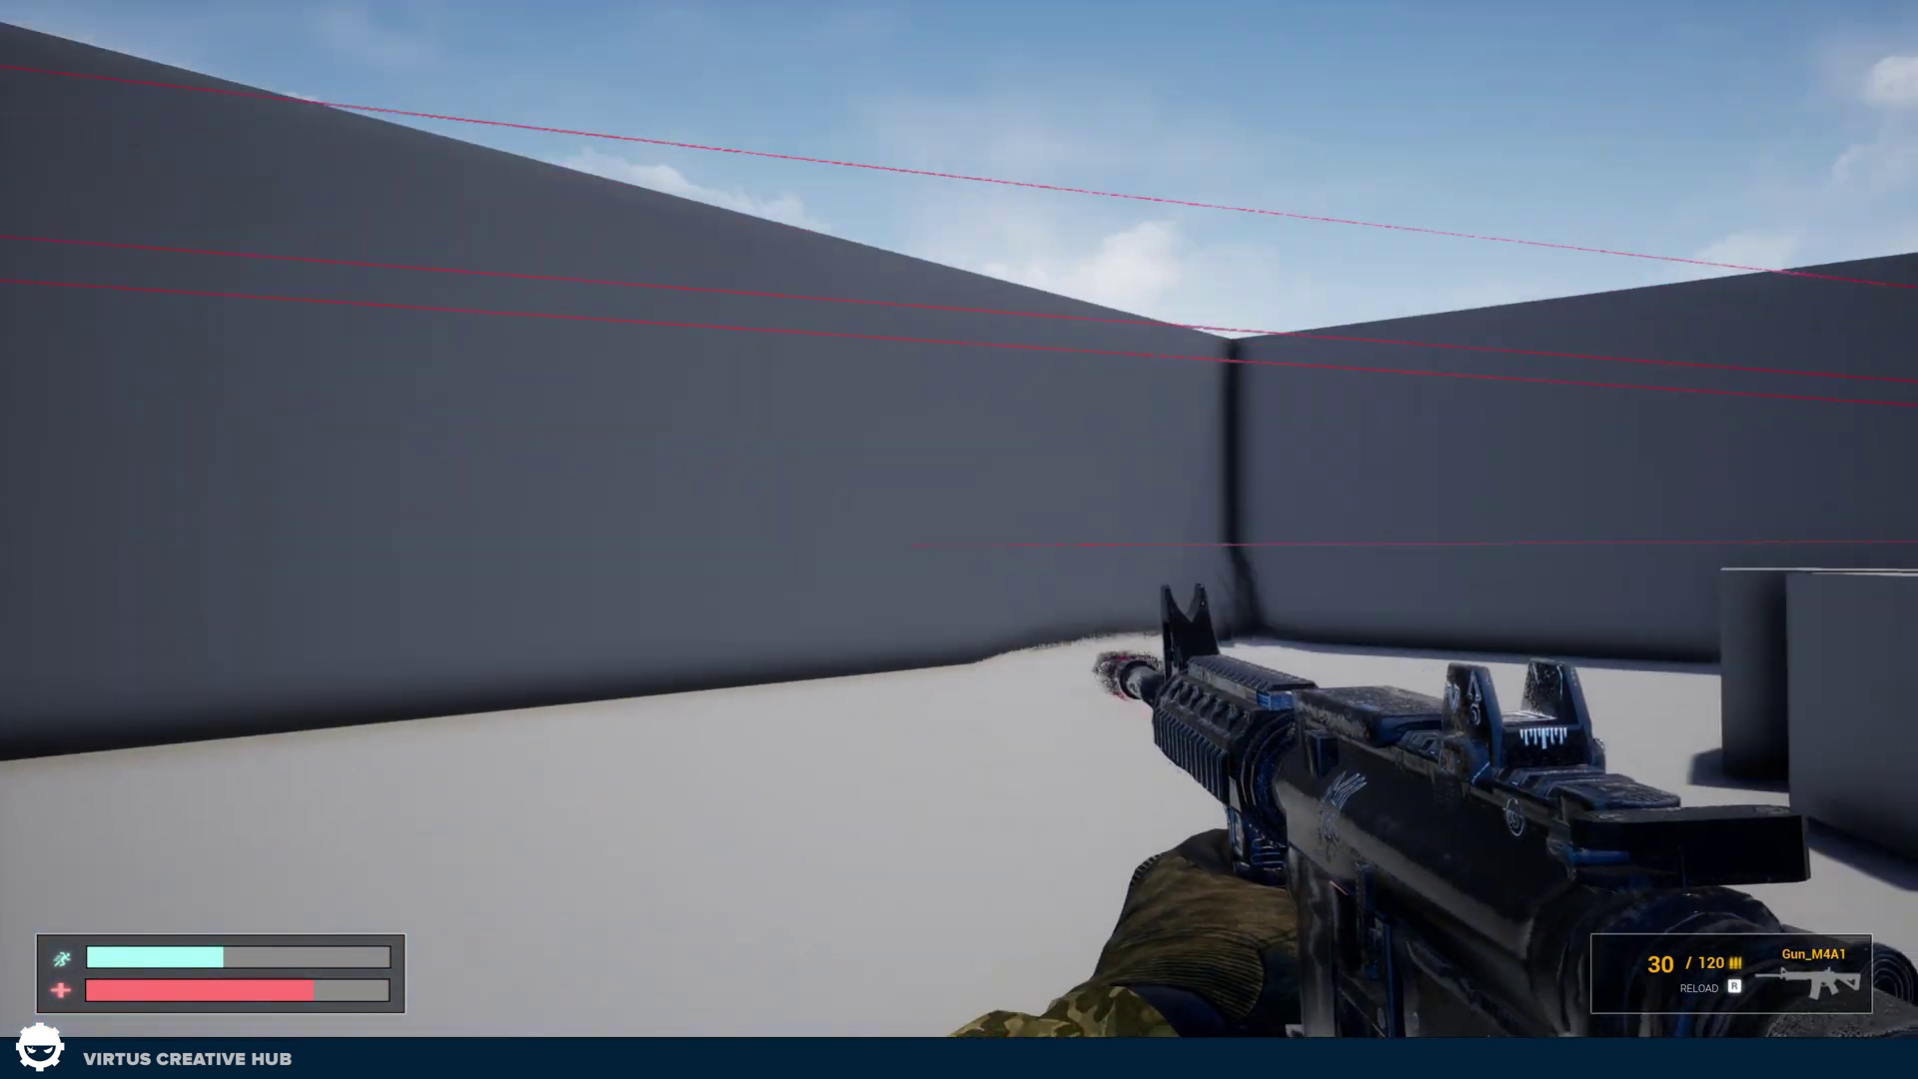
click(960, 540)
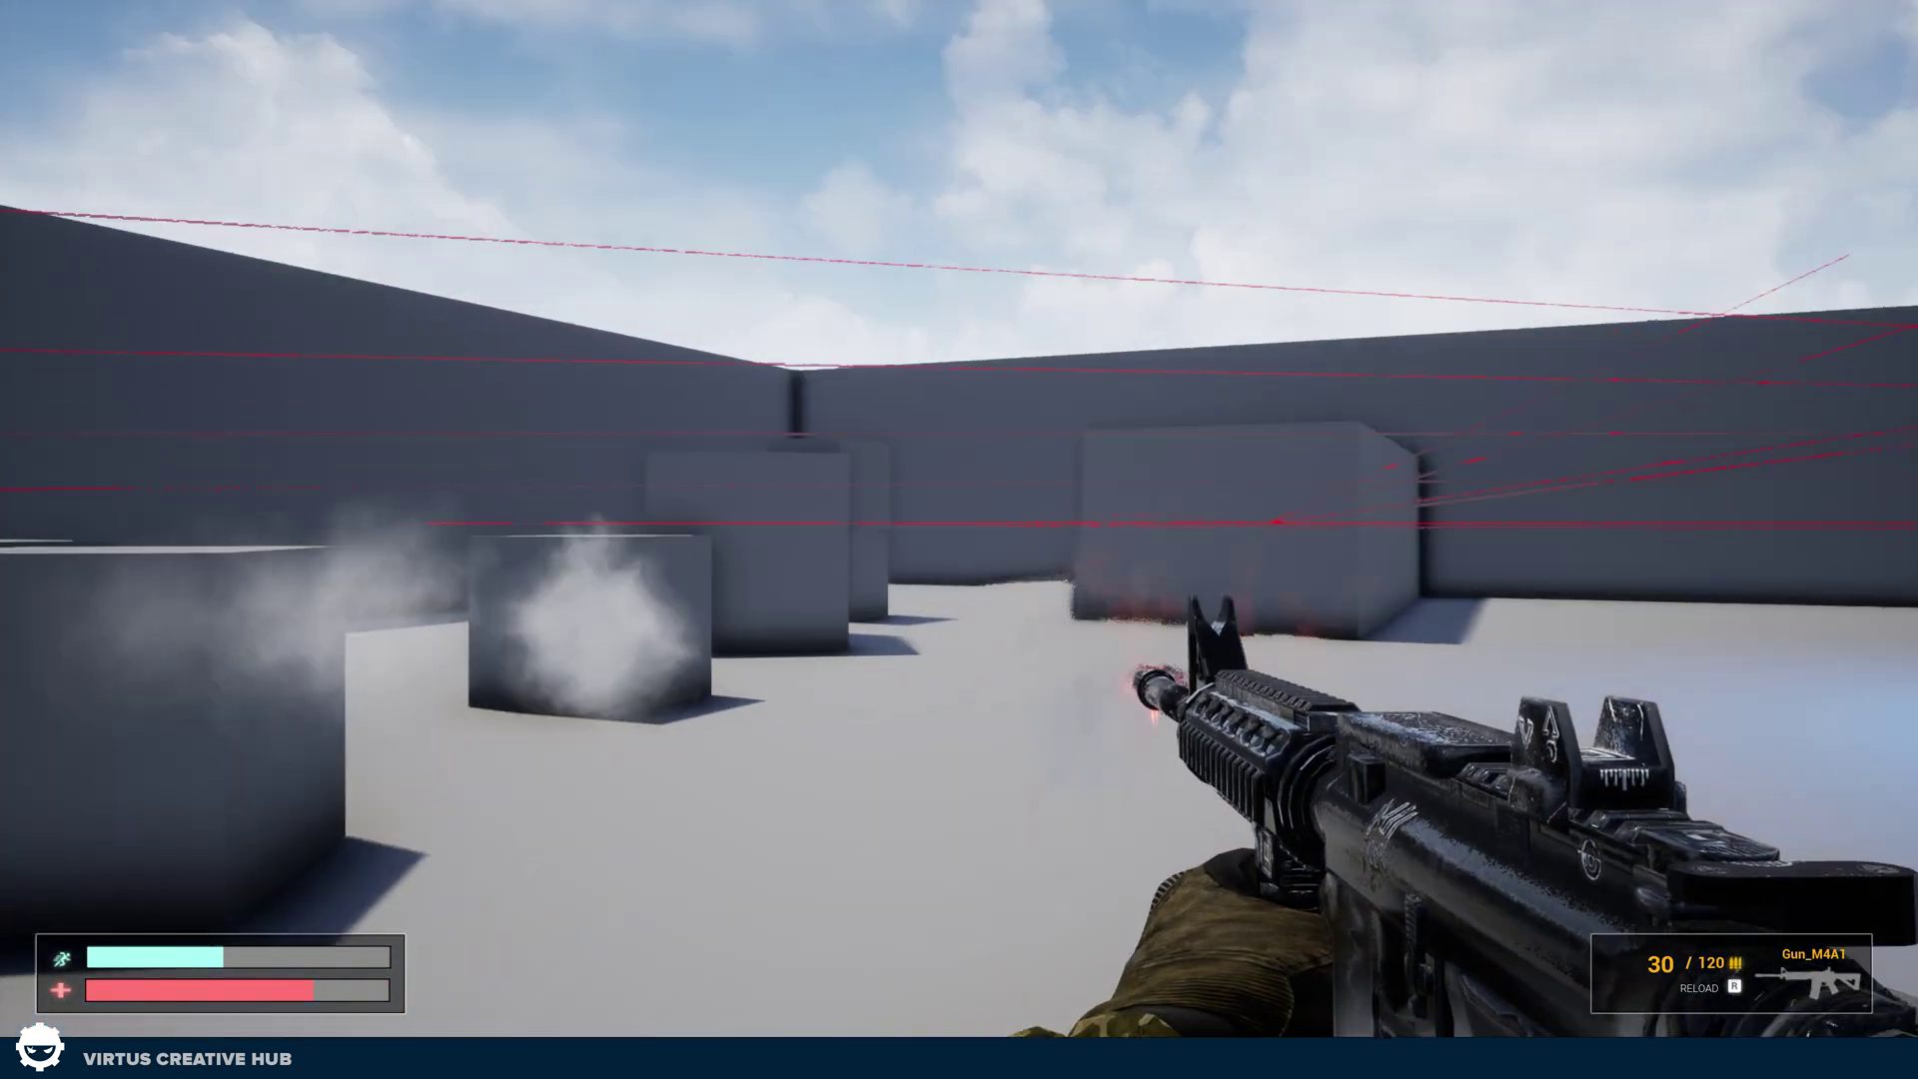